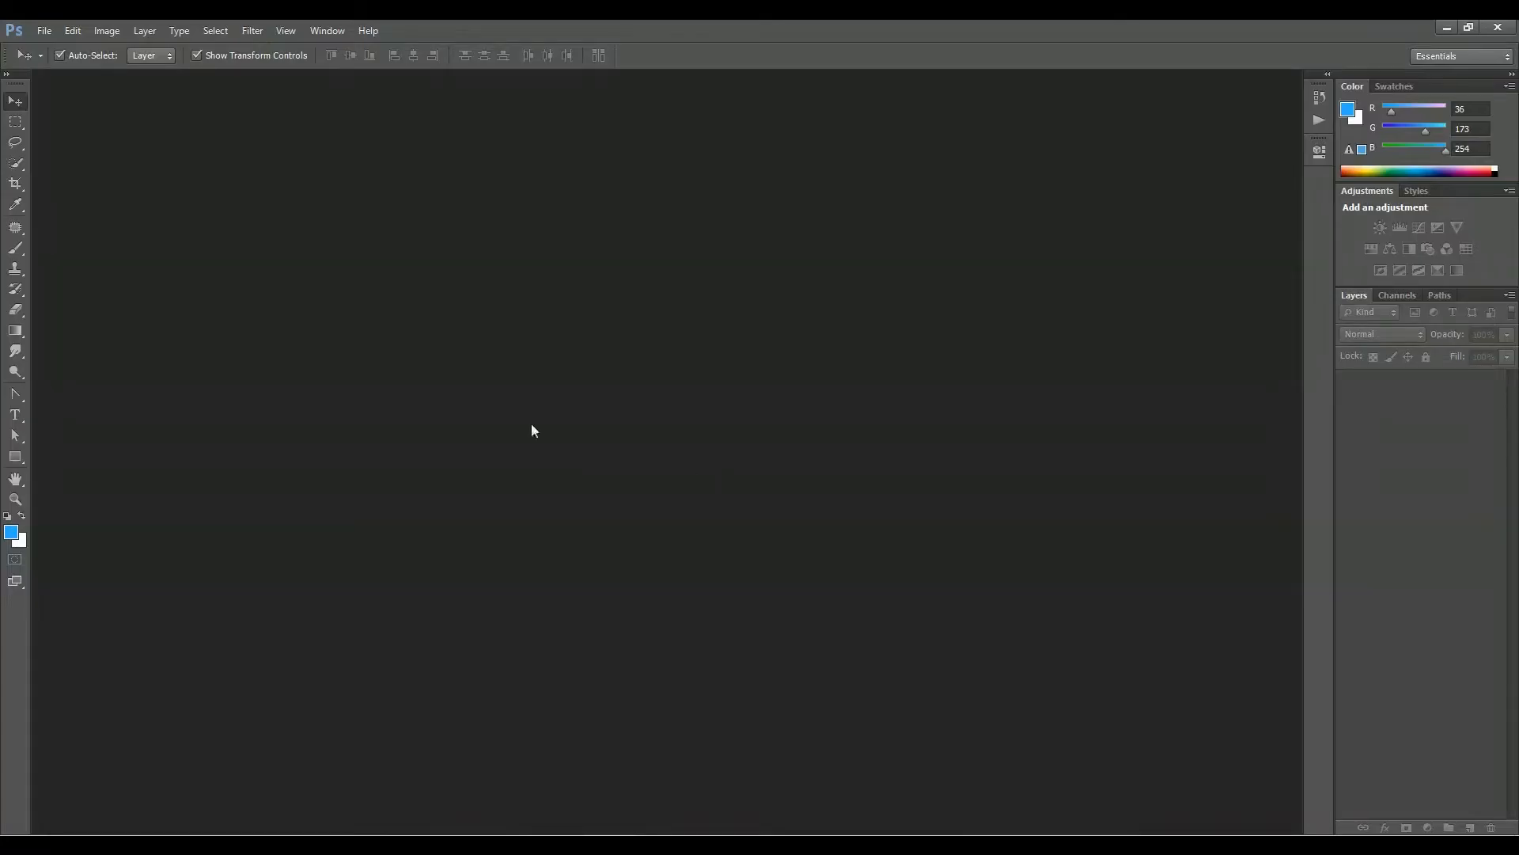
# Create a 4000 × 1500 pixel document named "Fitness banner design" at 72 pixels/inch in 8-bit RGB Color
pyautogui.click(40, 31)
pyautogui.click(60, 46)
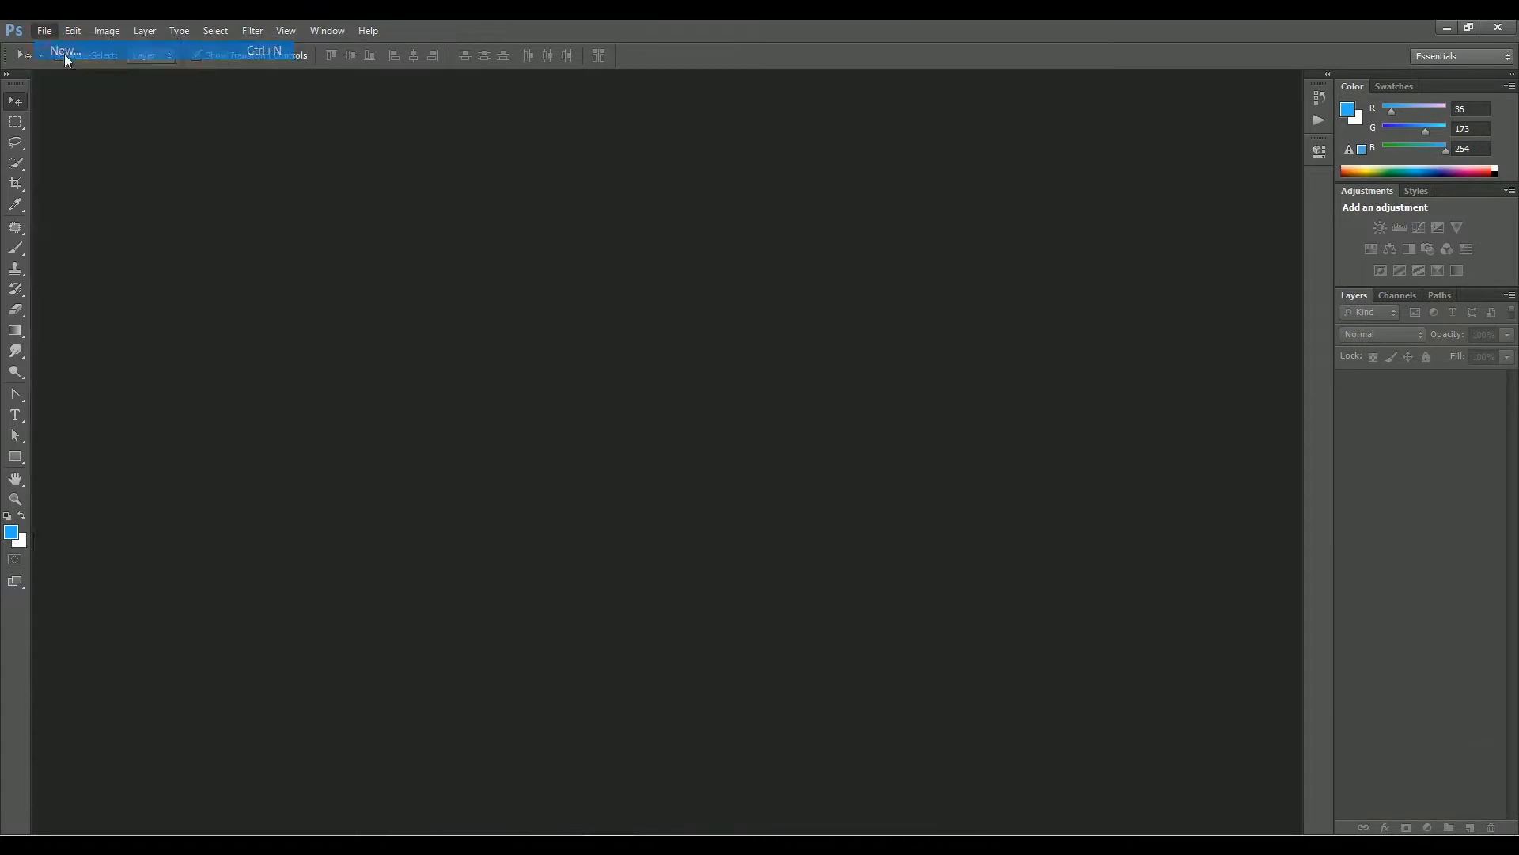
pyautogui.write('Fl')
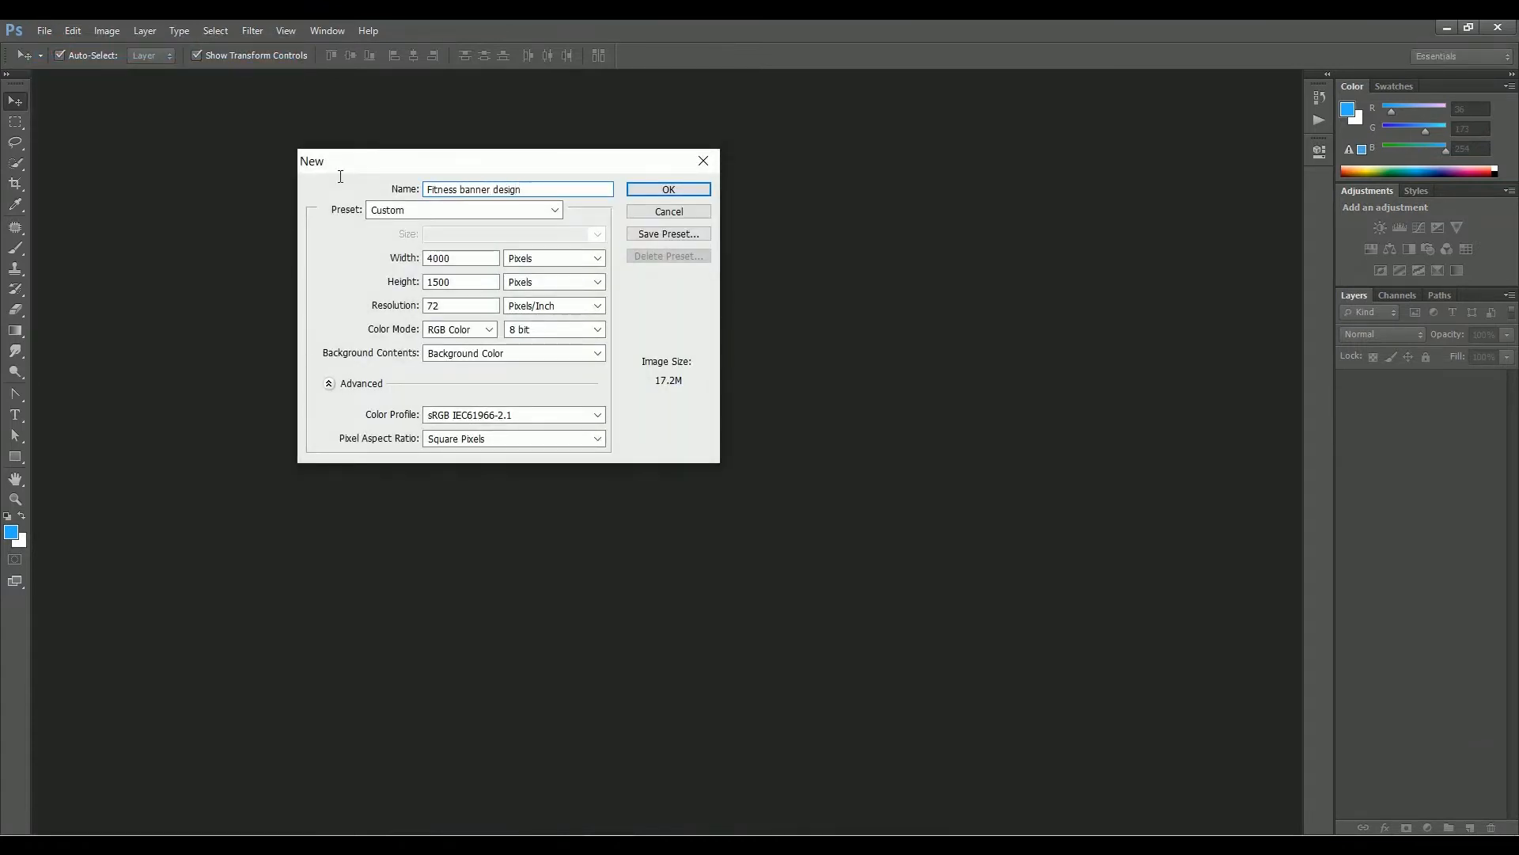
pyautogui.press('Tab')
pyautogui.press('Tab')
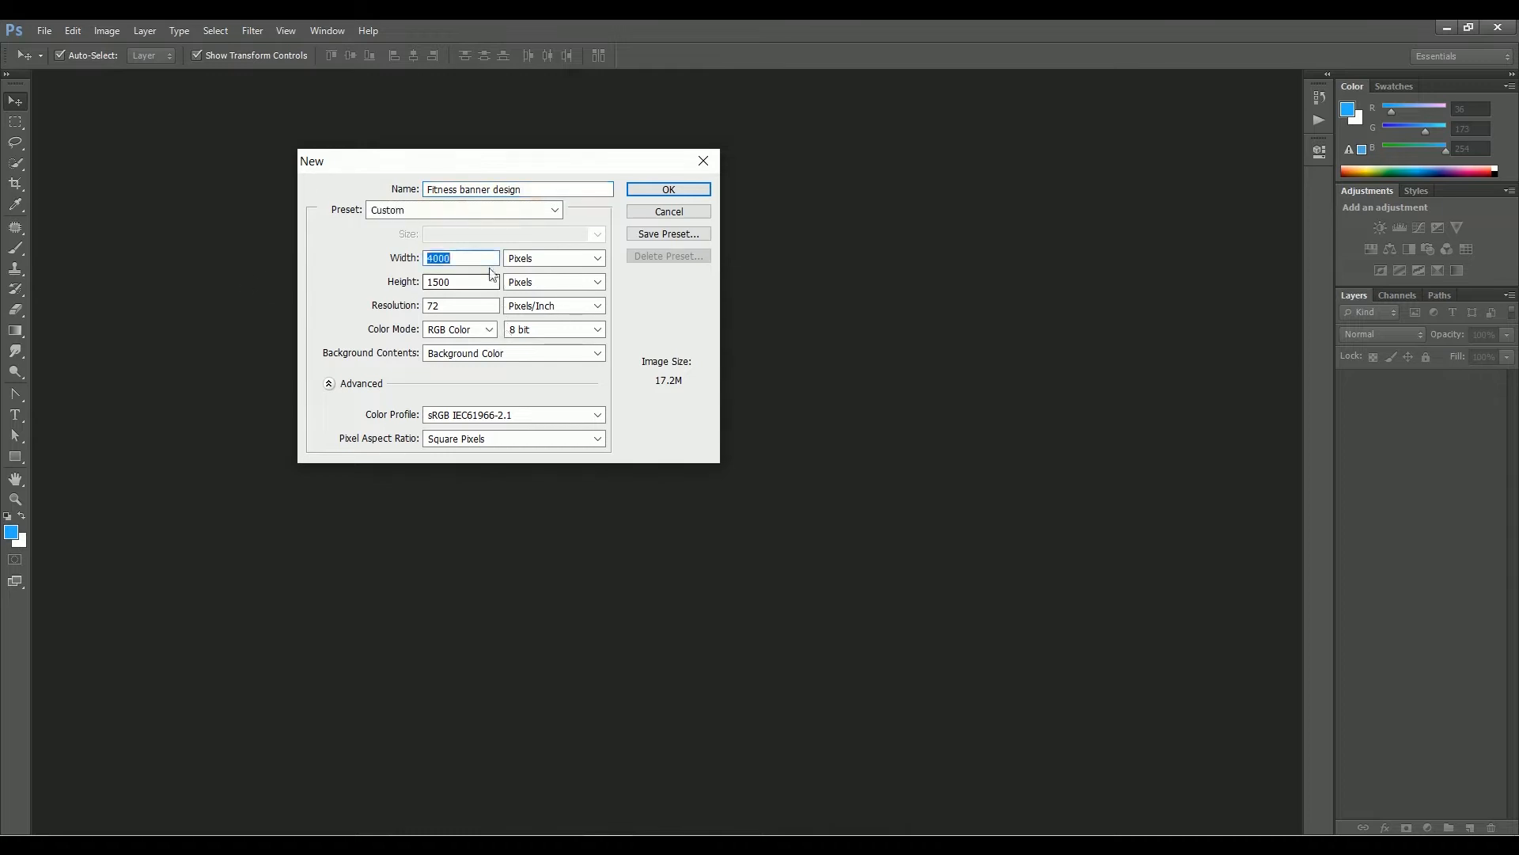
pyautogui.press('Tab')
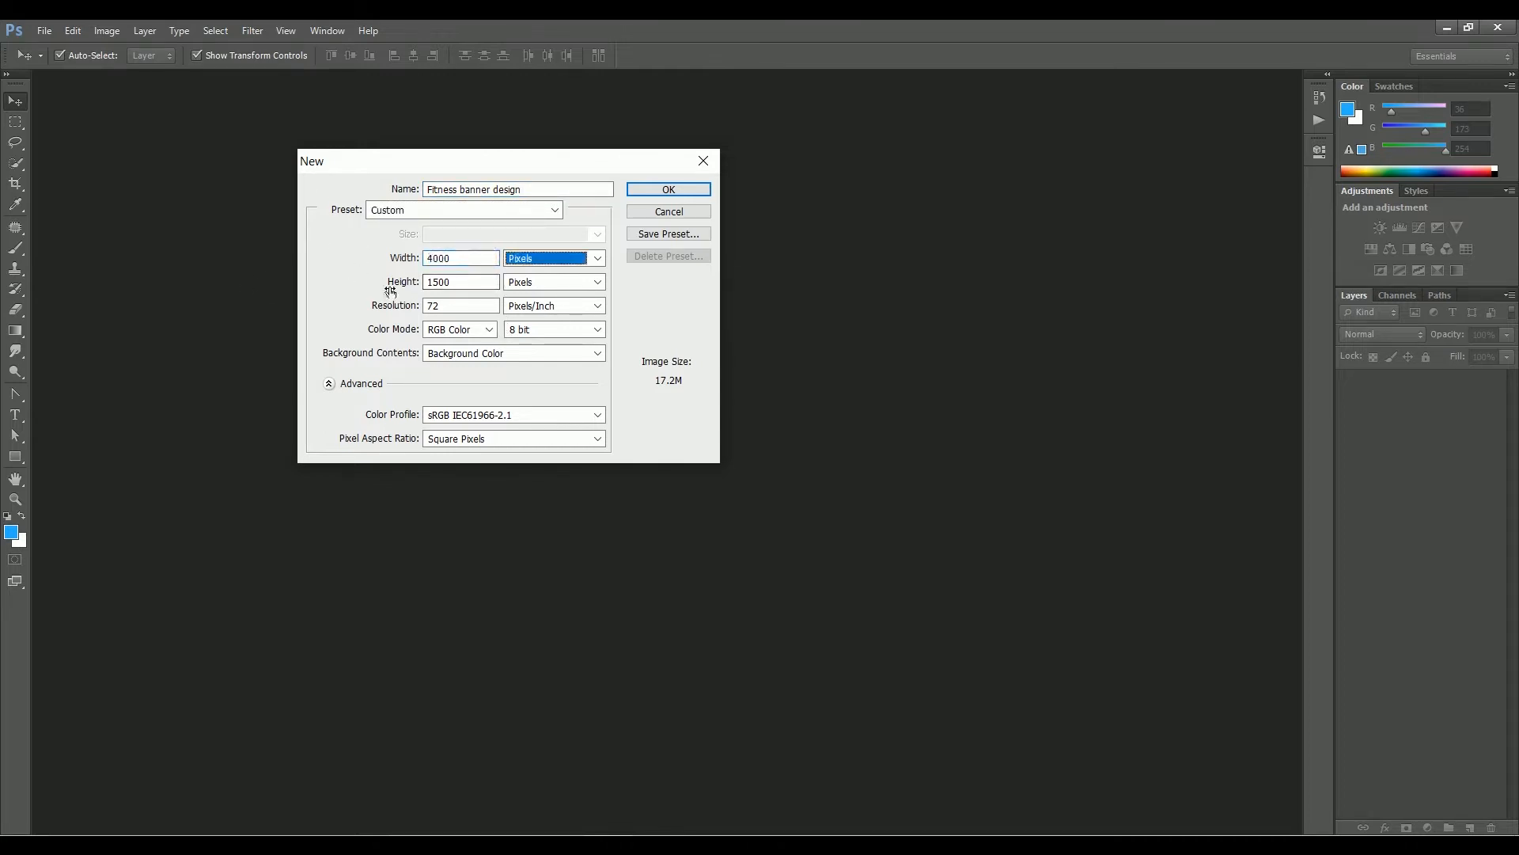
pyautogui.press('Tab')
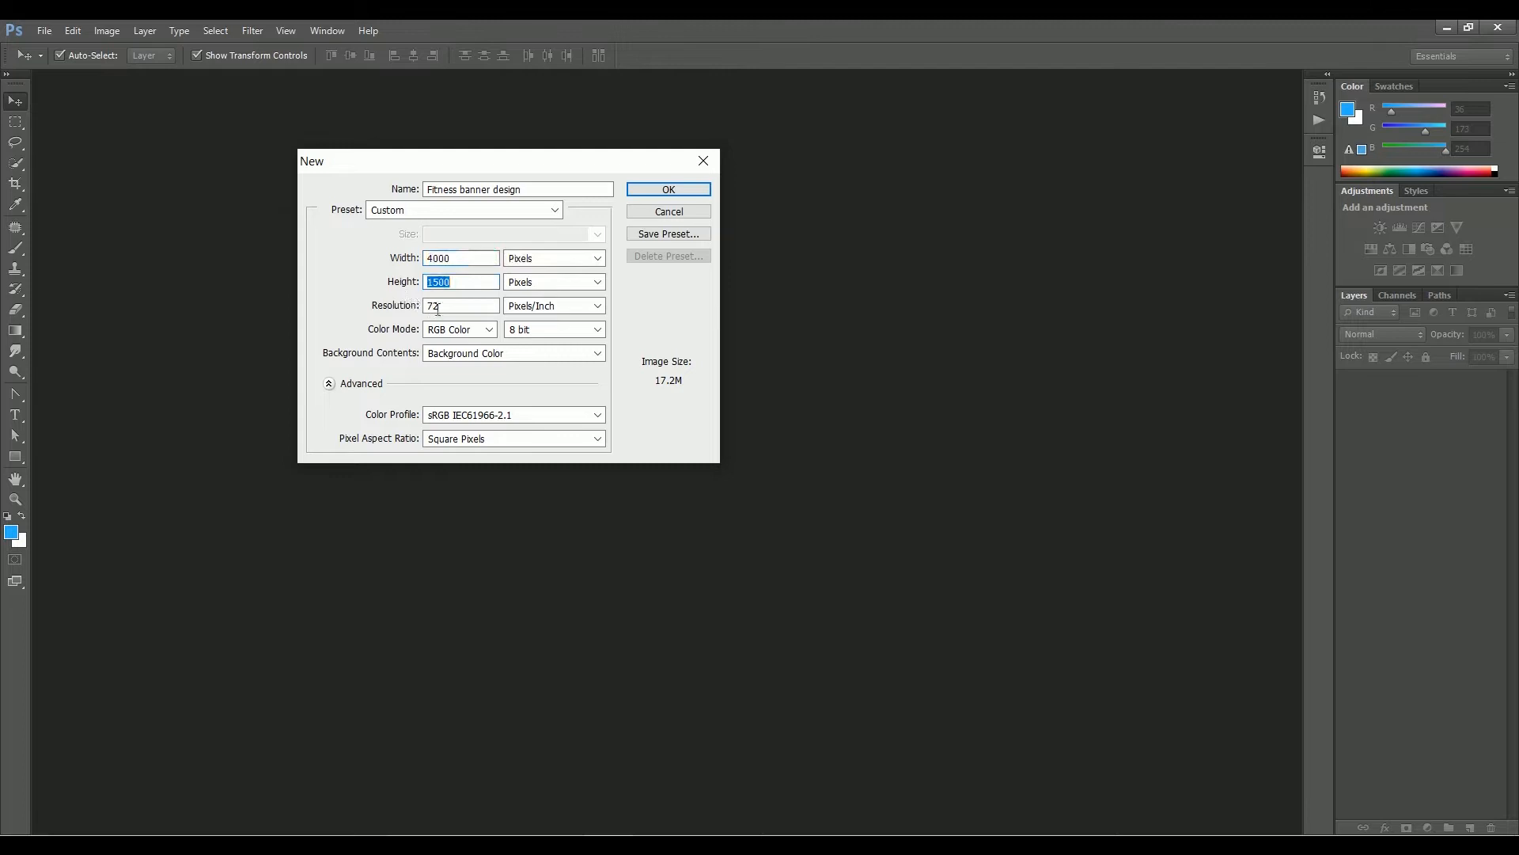
pyautogui.press('Tab')
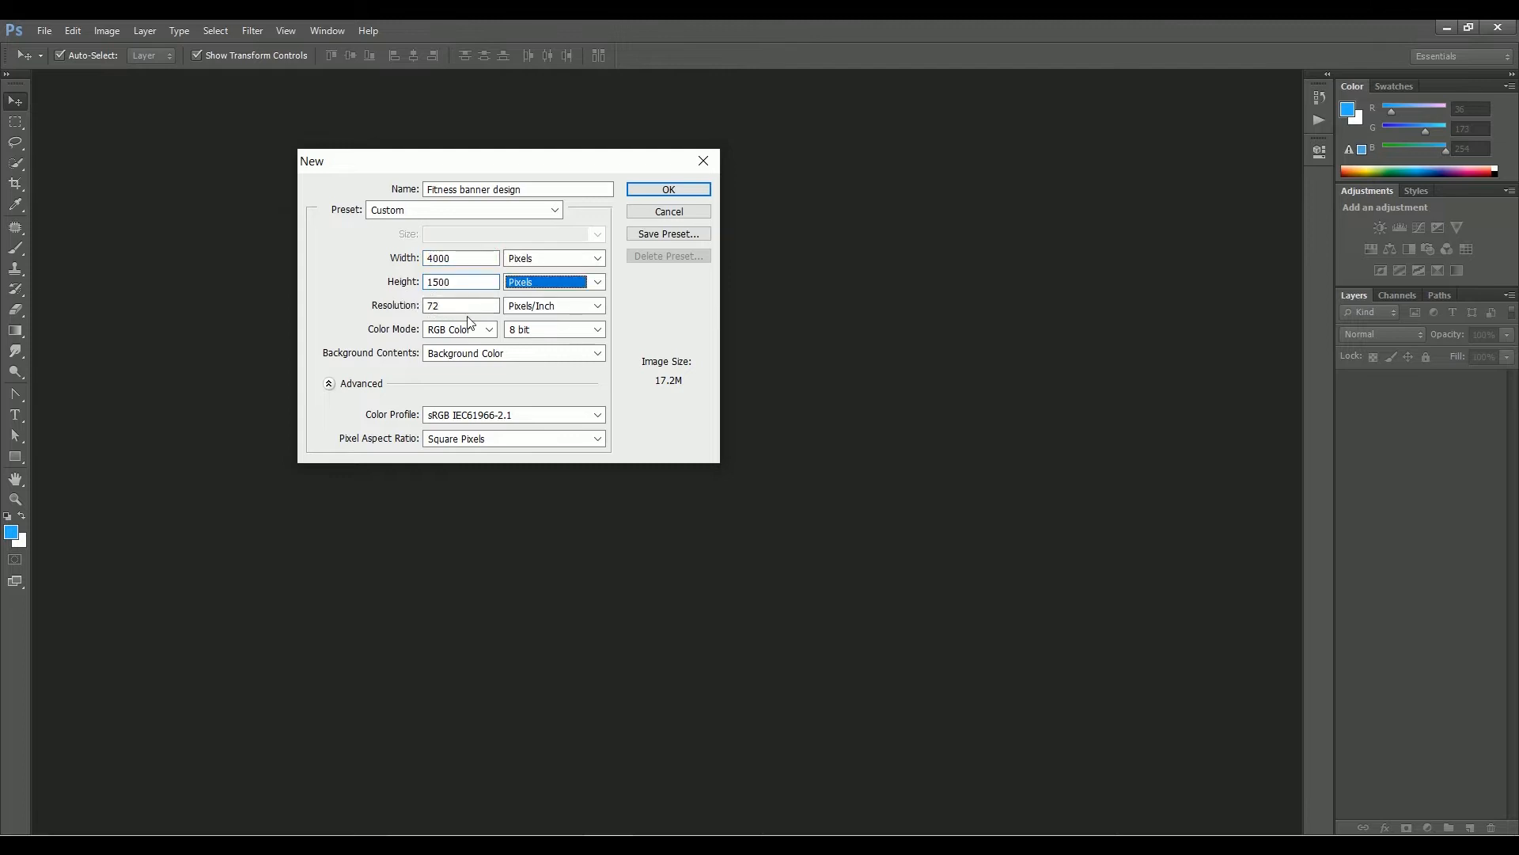
pyautogui.press('Tab')
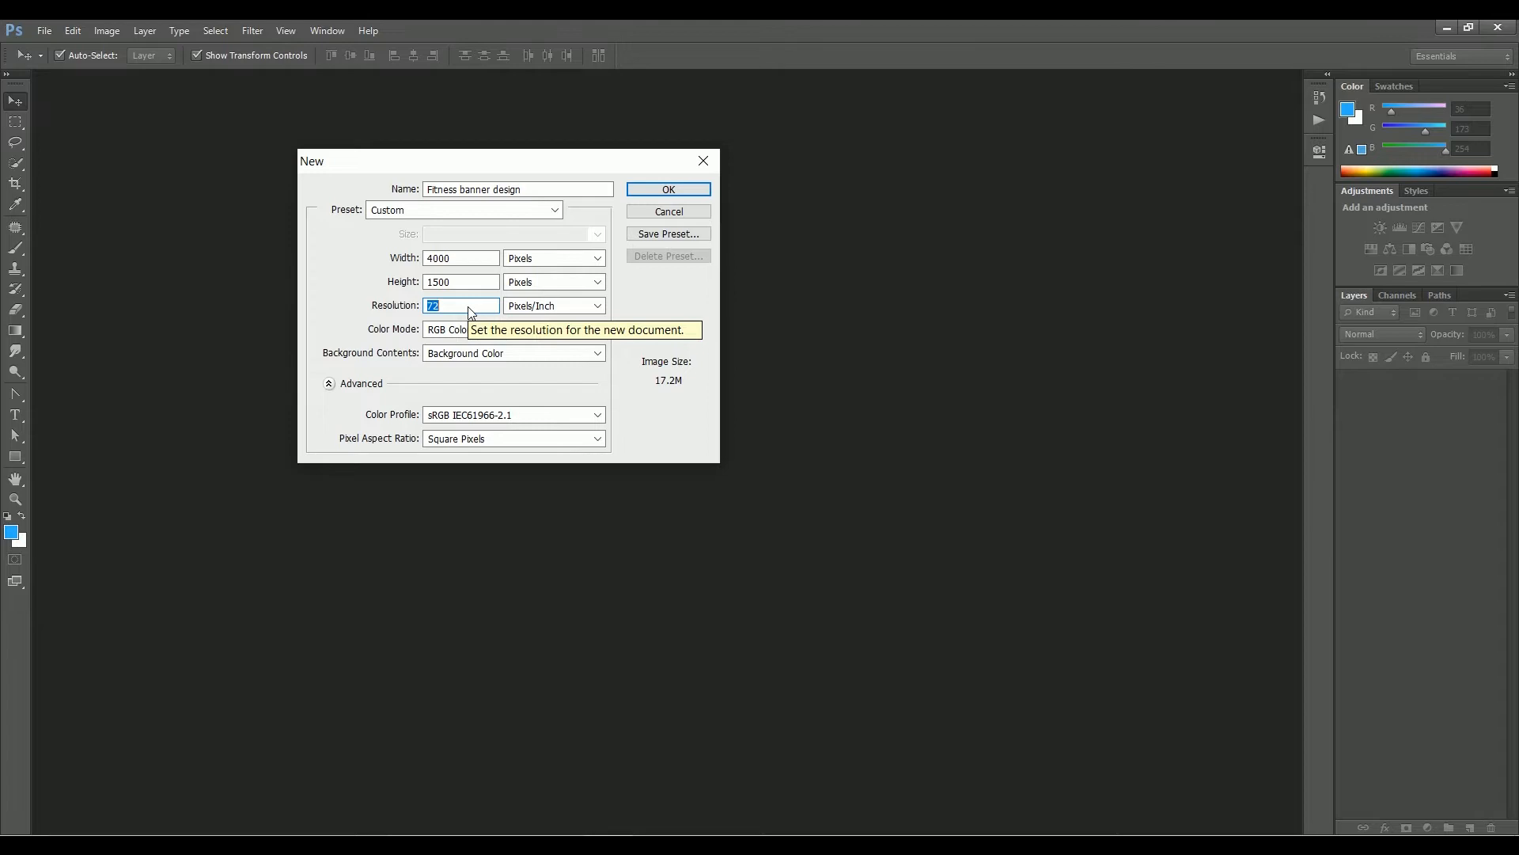
pyautogui.press('Tab')
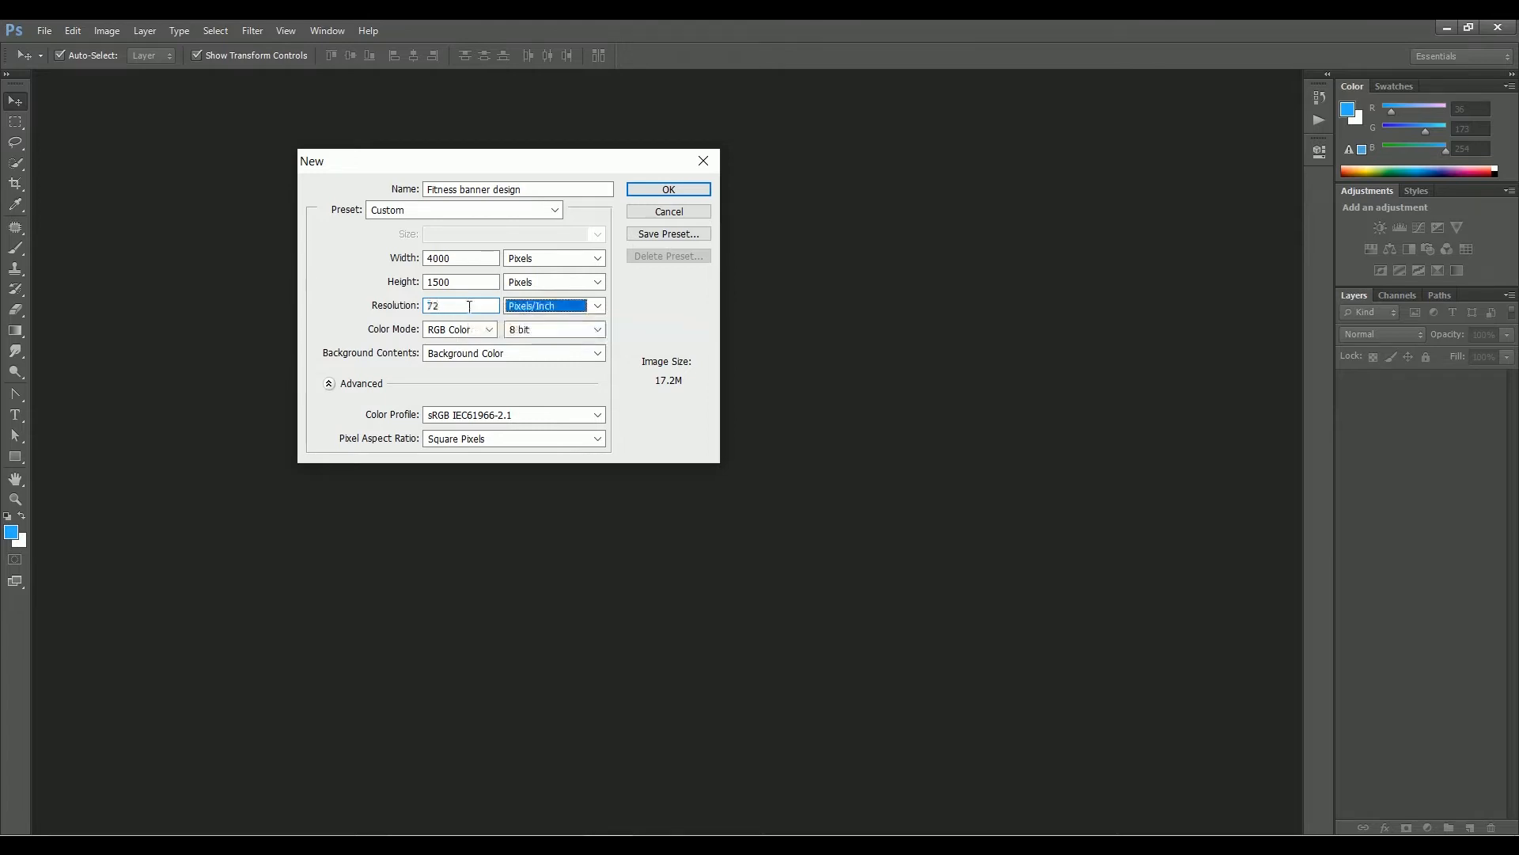
pyautogui.press('Tab')
pyautogui.click(487, 331)
pyautogui.click(488, 331)
pyautogui.press('Tab')
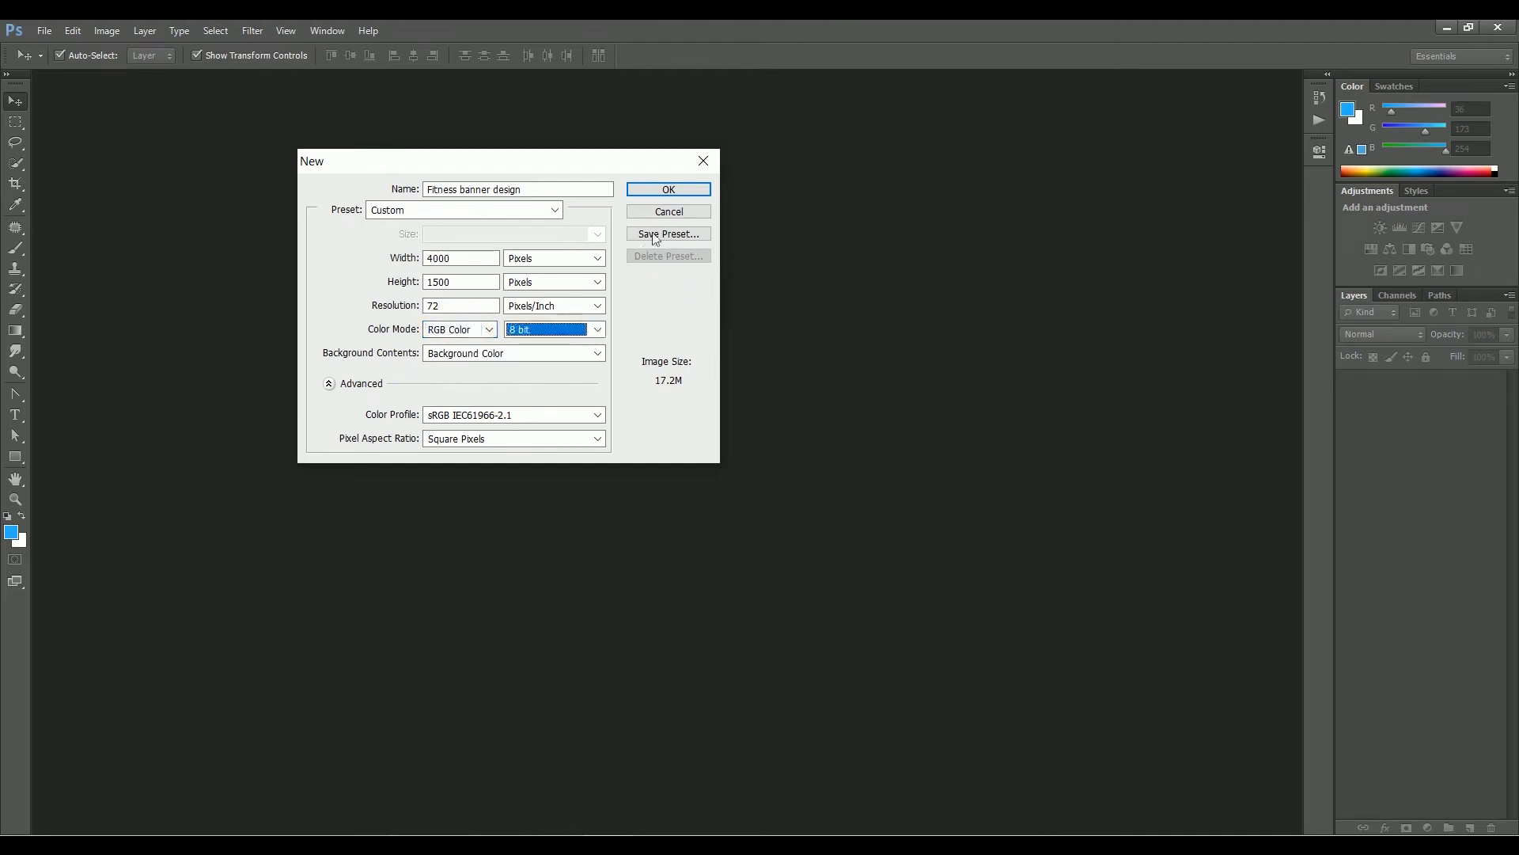
pyautogui.click(679, 191)
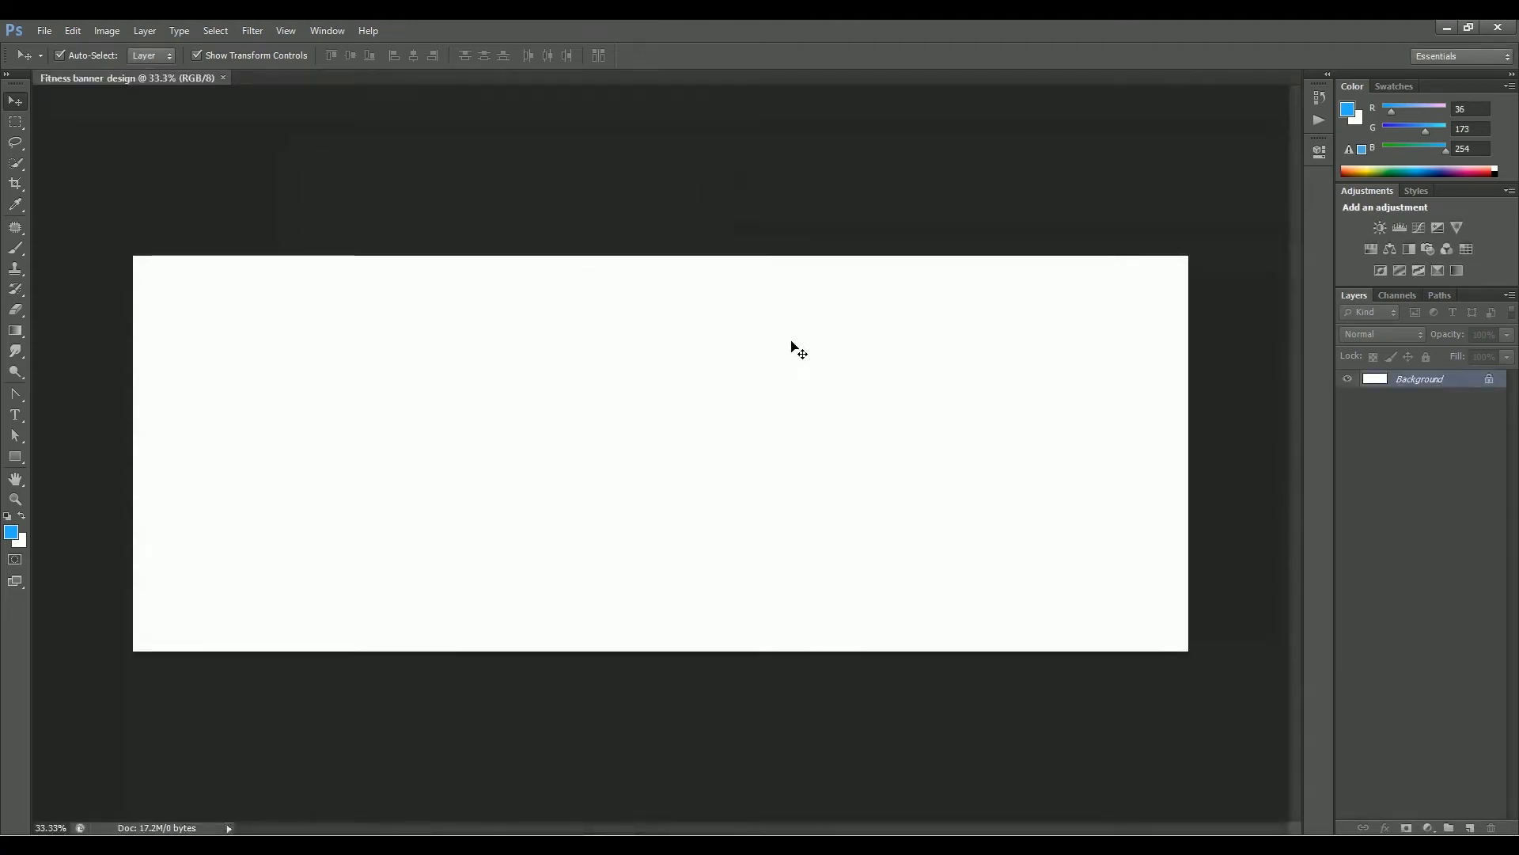
# Convert the locked background into a regular layer with the default settings
pyautogui.rightClick(1453, 386)
pyautogui.click(1425, 393)
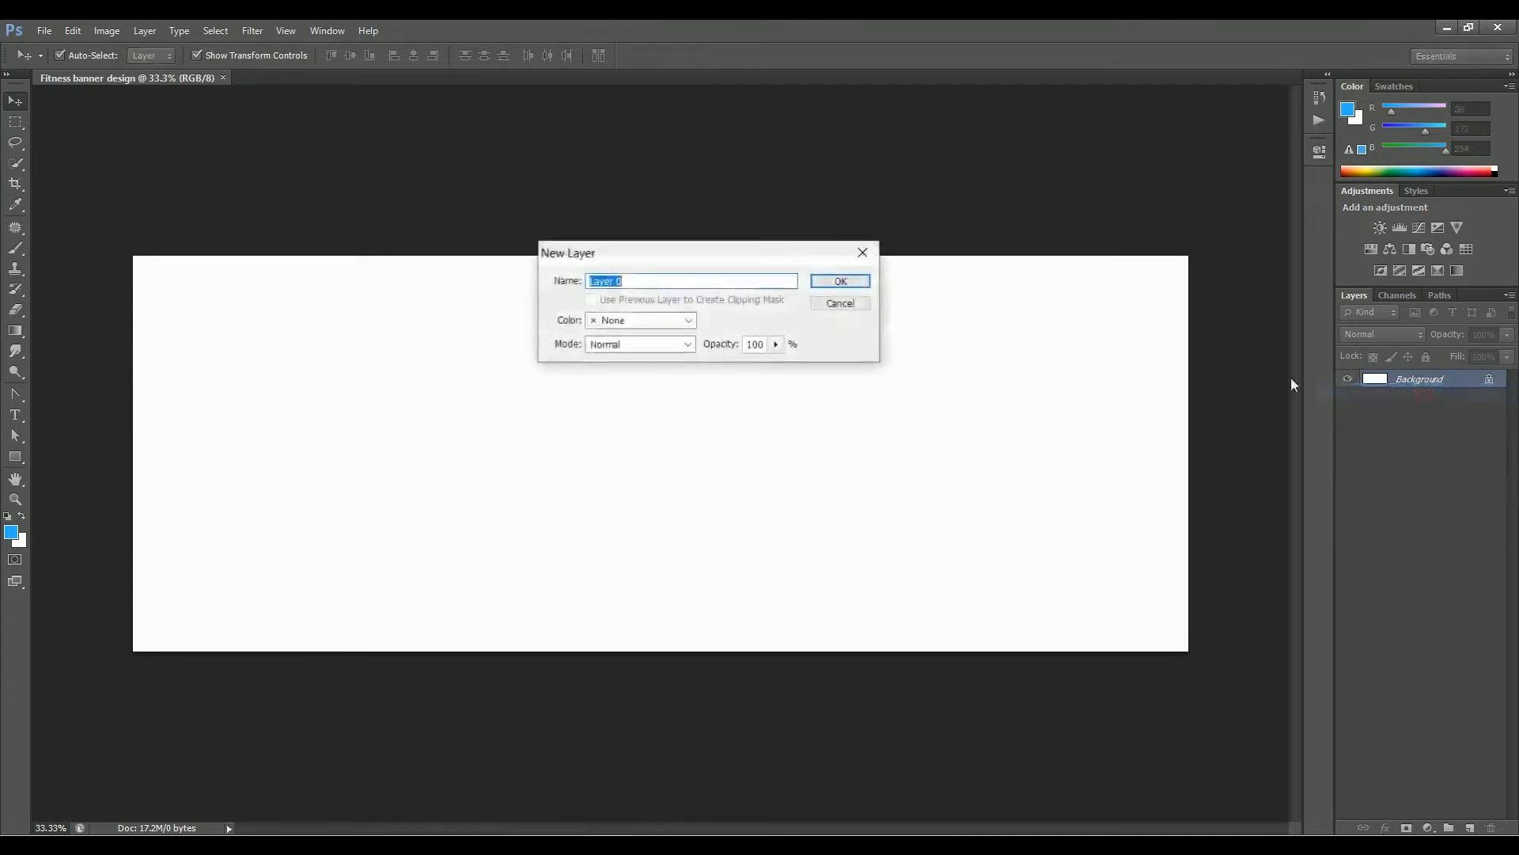
pyautogui.click(862, 290)
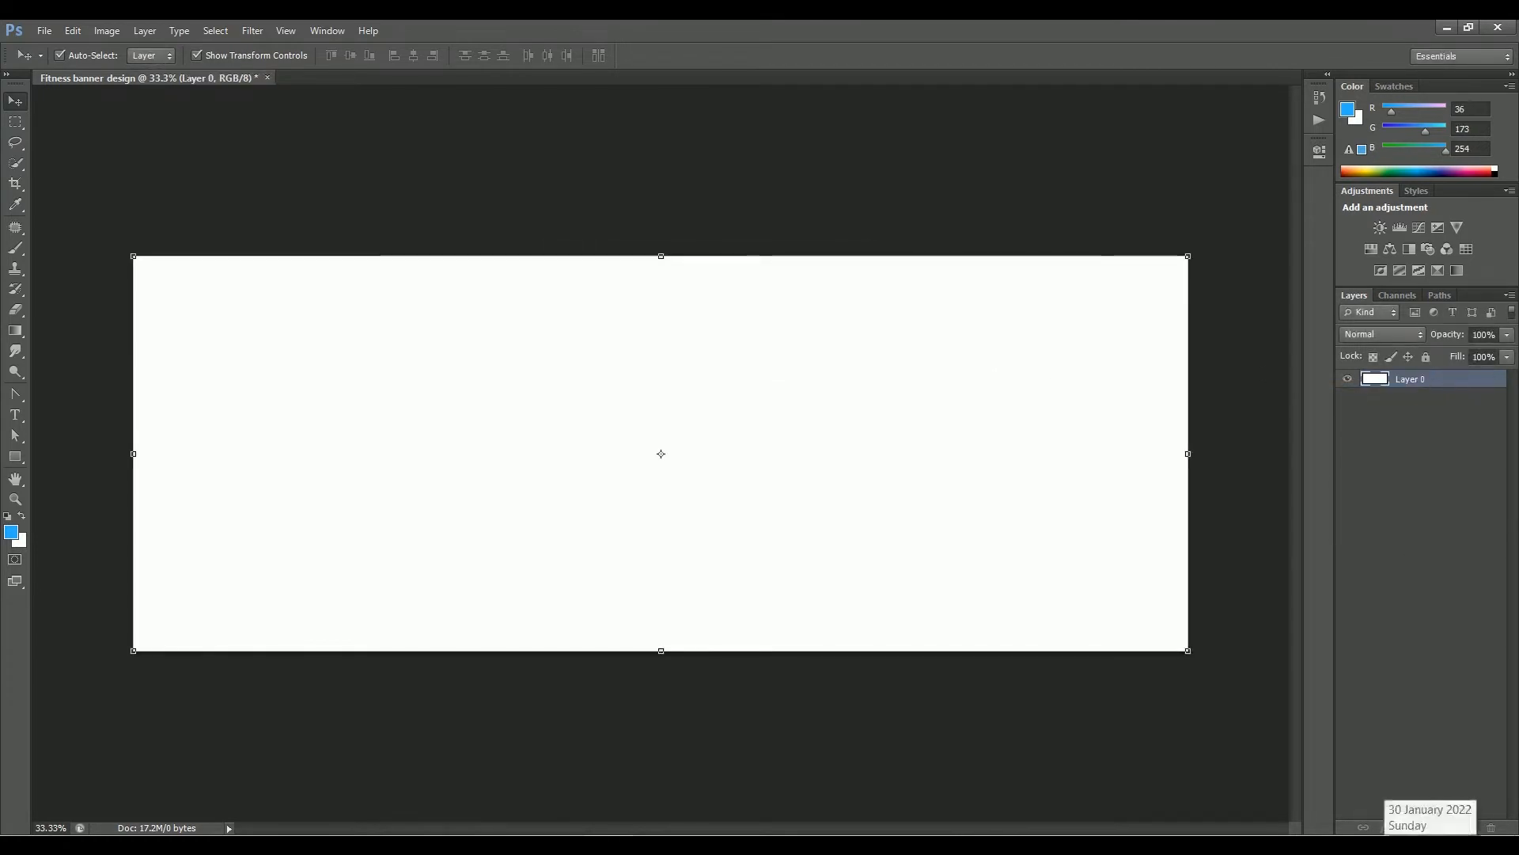
# Add a solid color fill layer in dark blue #123a51 over the whole canvas
pyautogui.click(1429, 830)
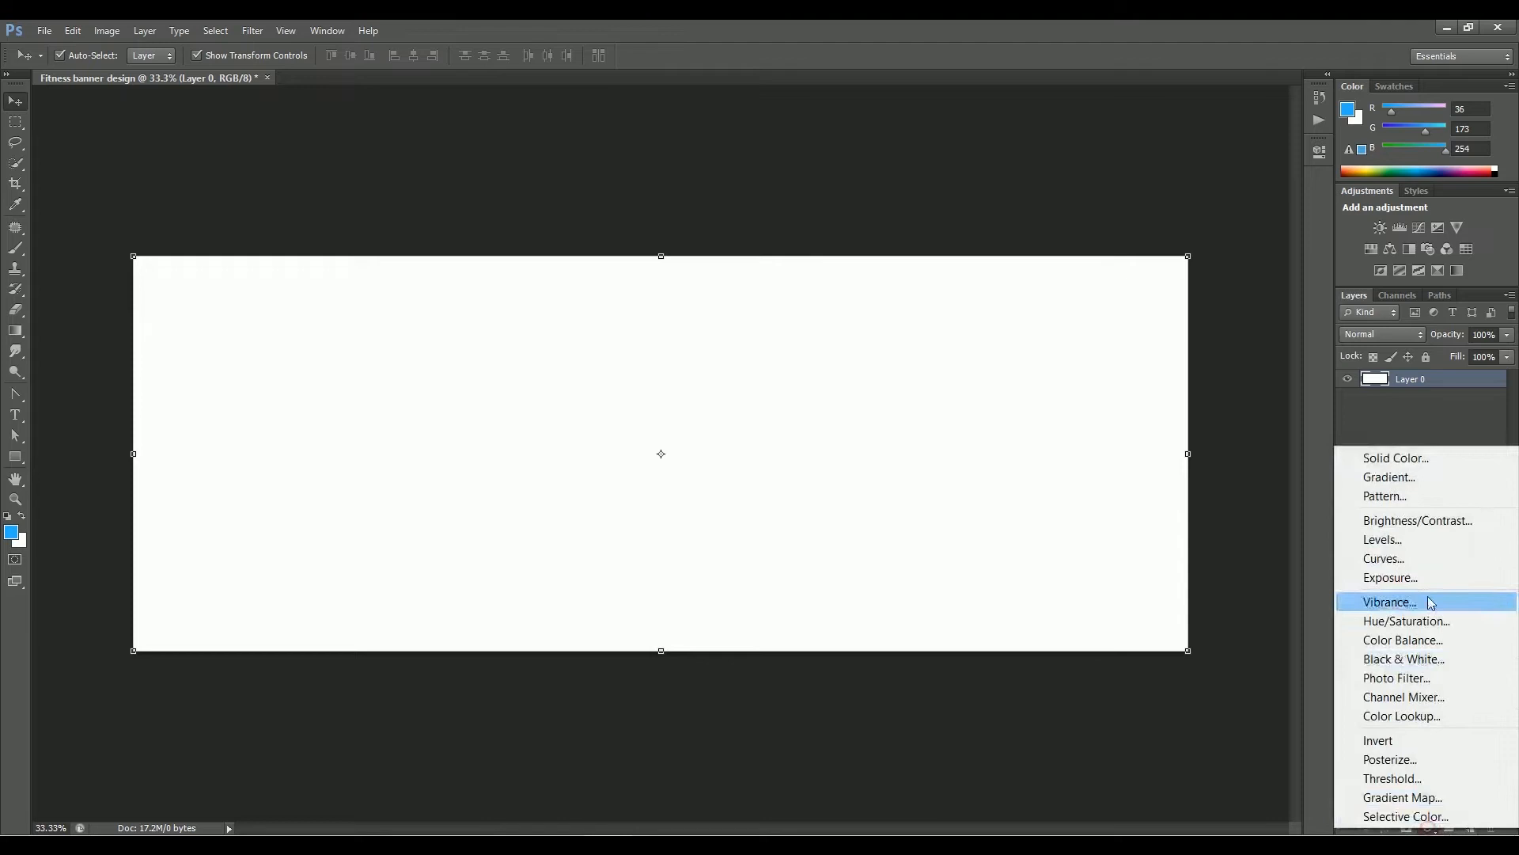
pyautogui.click(1390, 453)
pyautogui.click(1135, 585)
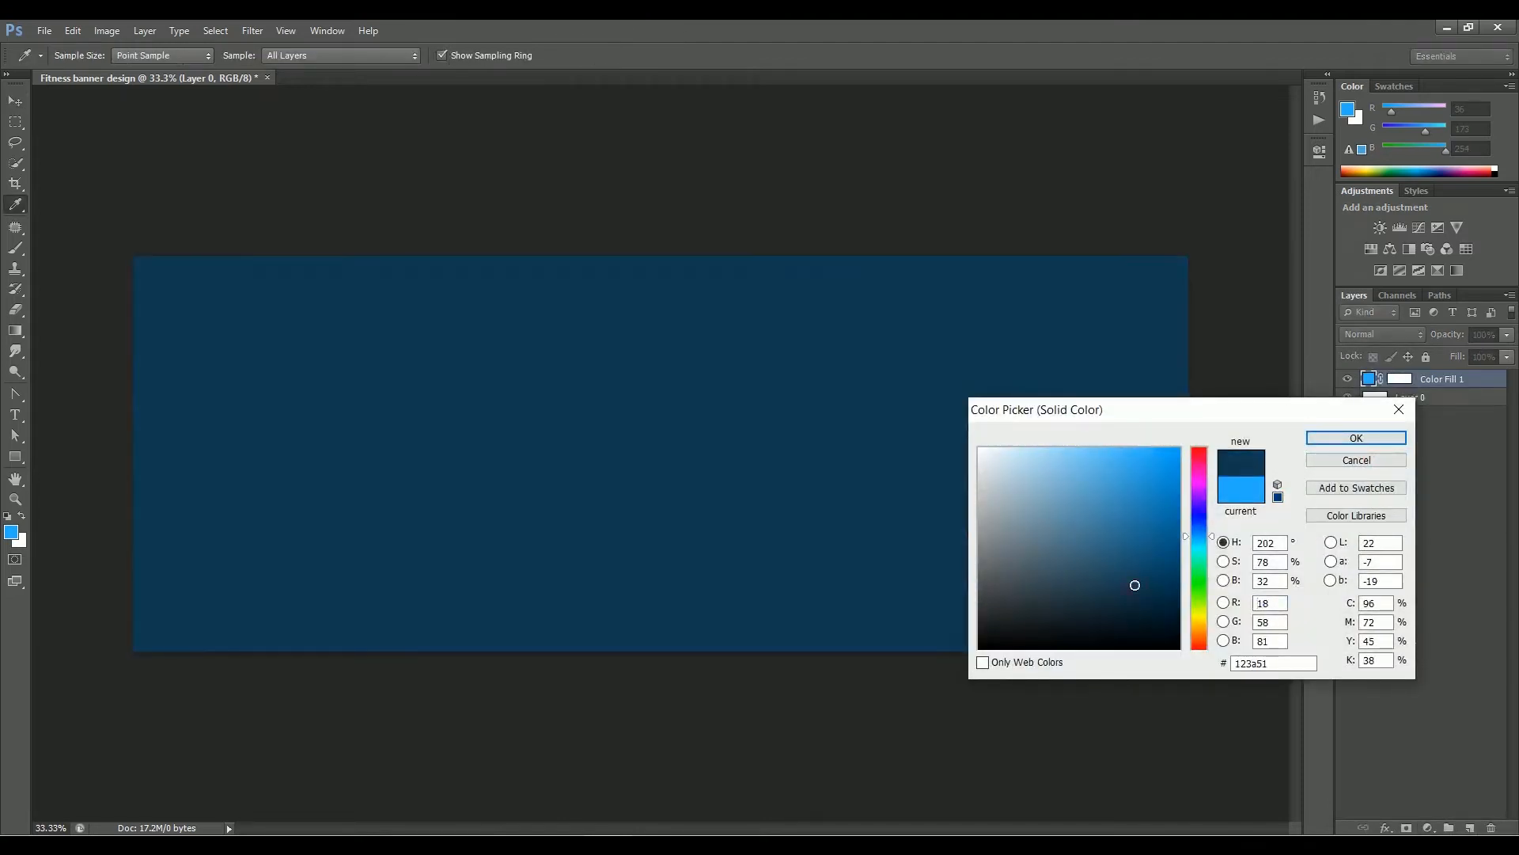
pyautogui.click(1356, 438)
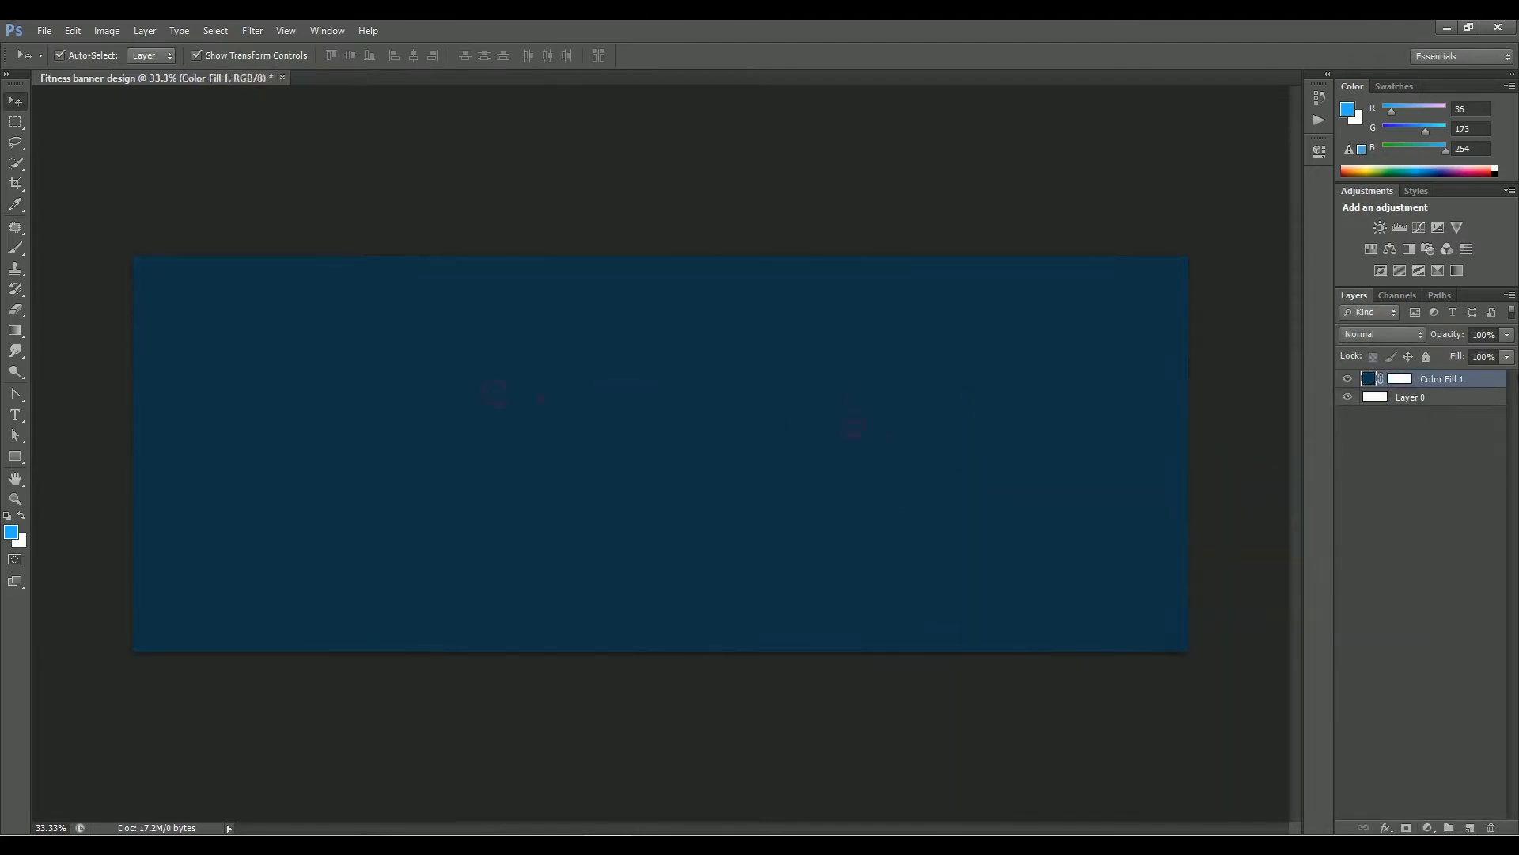
# Rename the dark blue fill layer "Background" and delete the white Layer 0
pyautogui.doubleClick(1440, 380)
pyautogui.write('Background')
pyautogui.press('Return')
pyautogui.click(1465, 400)
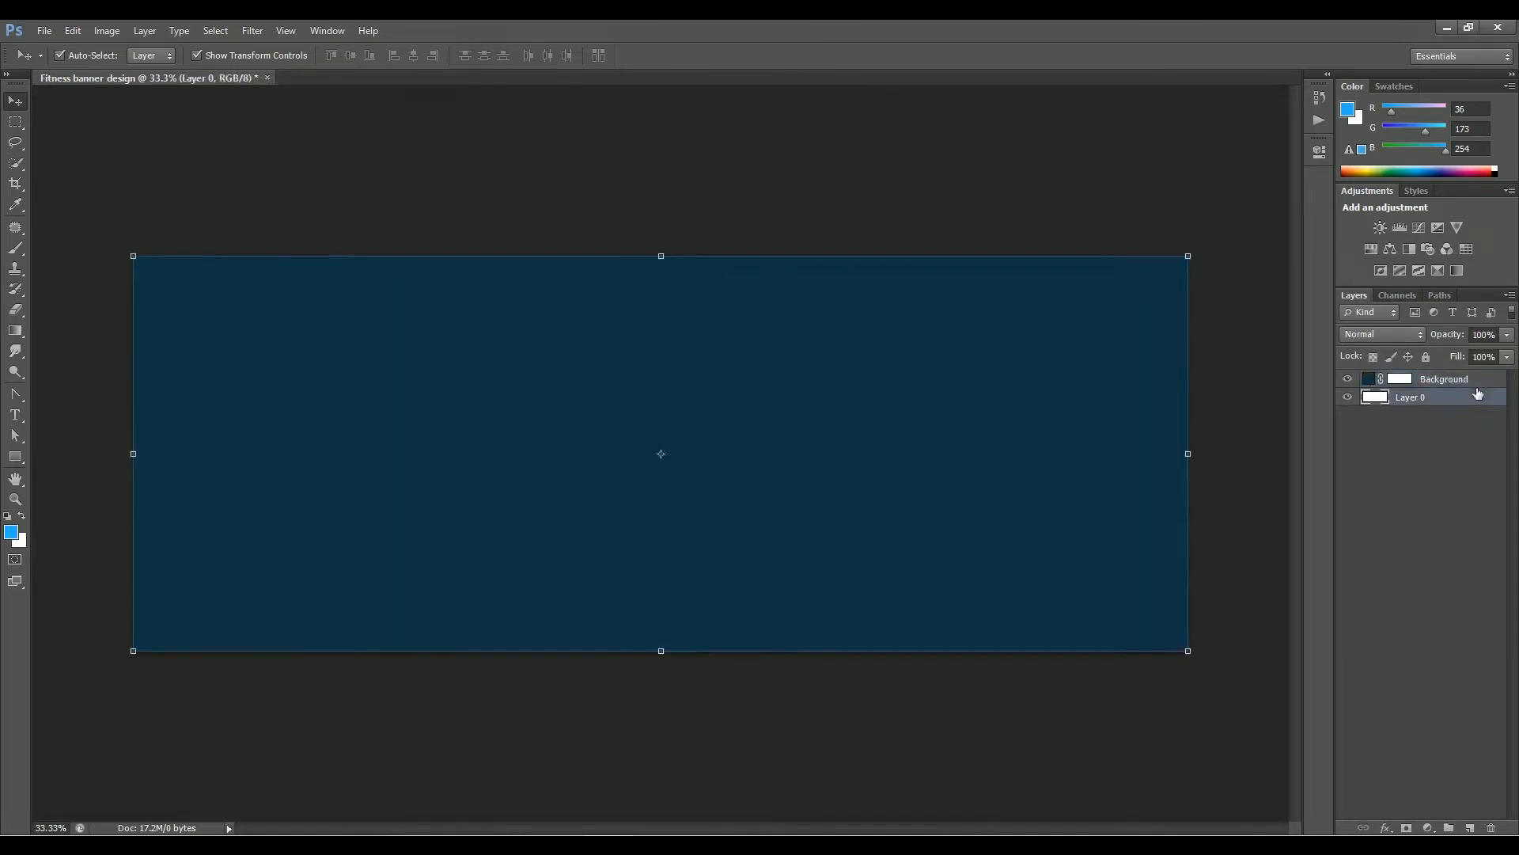
pyautogui.press('Delete')
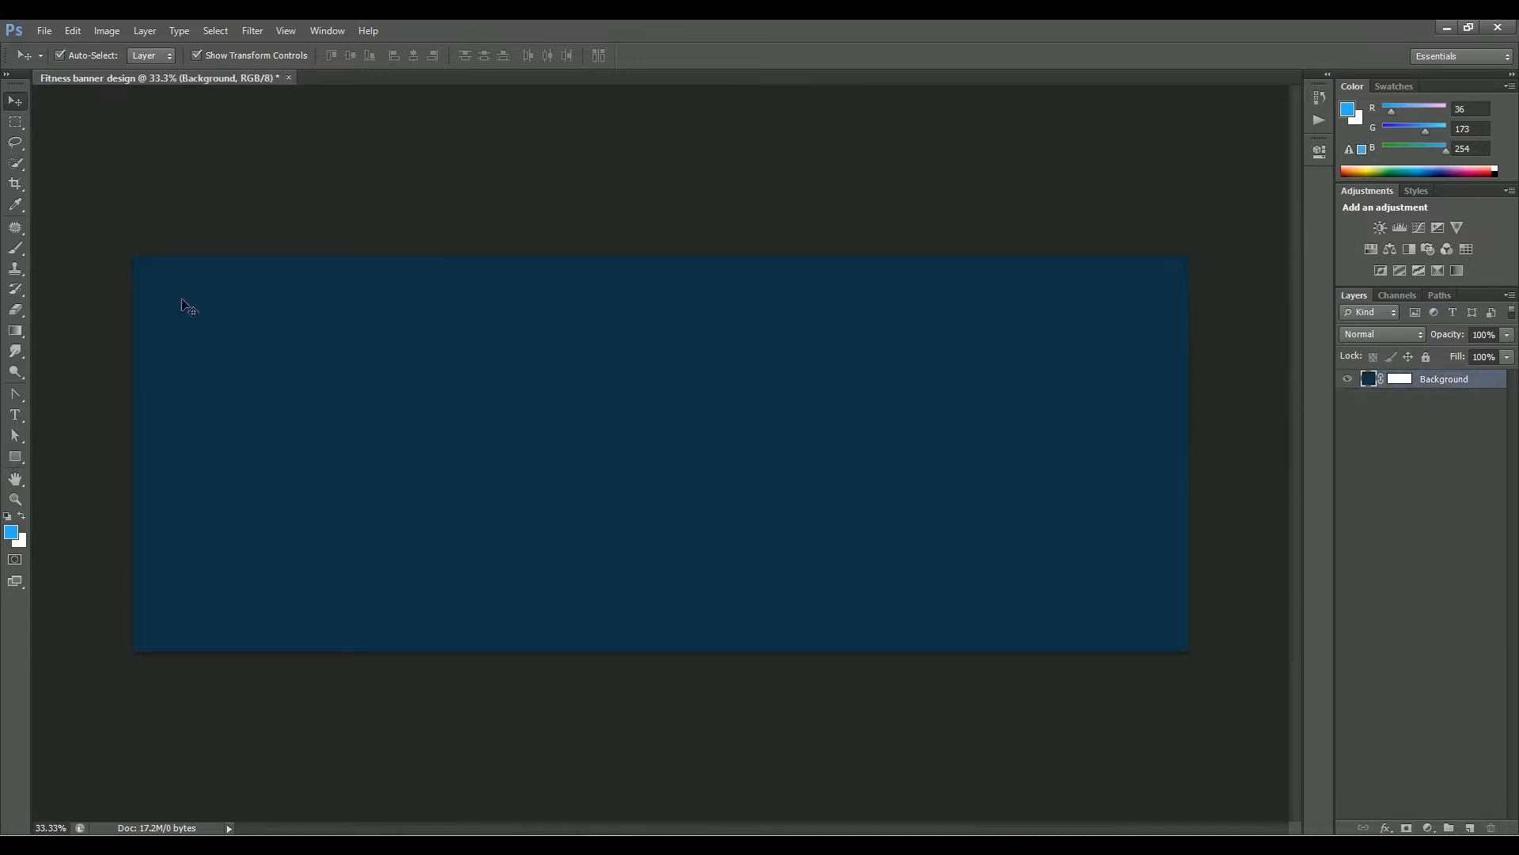
# Select the canvas's left part at full height, about 2546 px wide, and make it a work path with 0.5 px tolerance
pyautogui.click(18, 125)
pyautogui.click(101, 121)
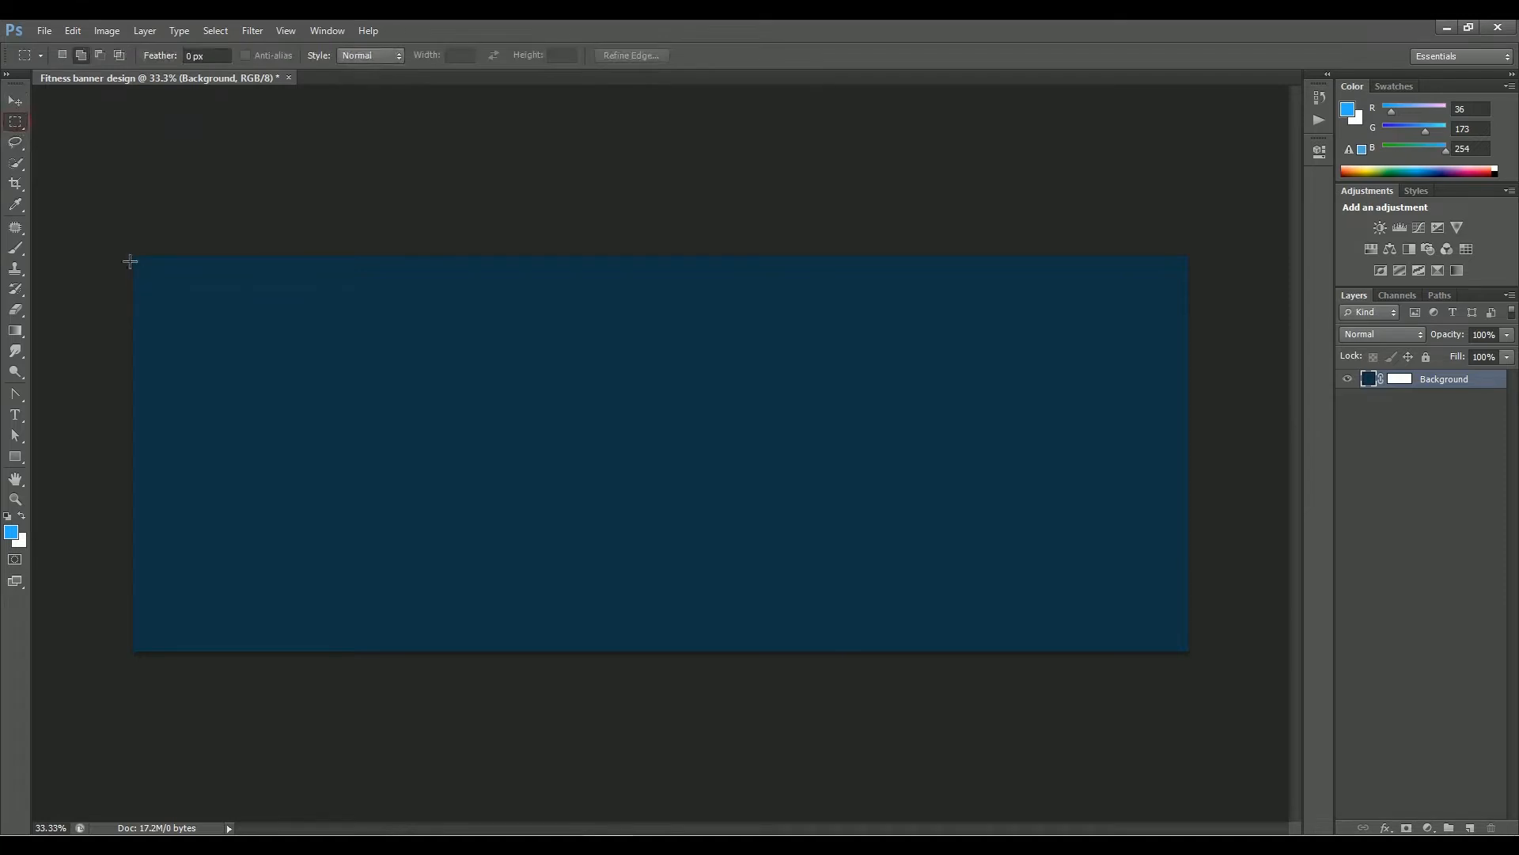
pyautogui.moveTo(117, 234); pyautogui.dragTo(805, 716)
pyautogui.rightClick(664, 443)
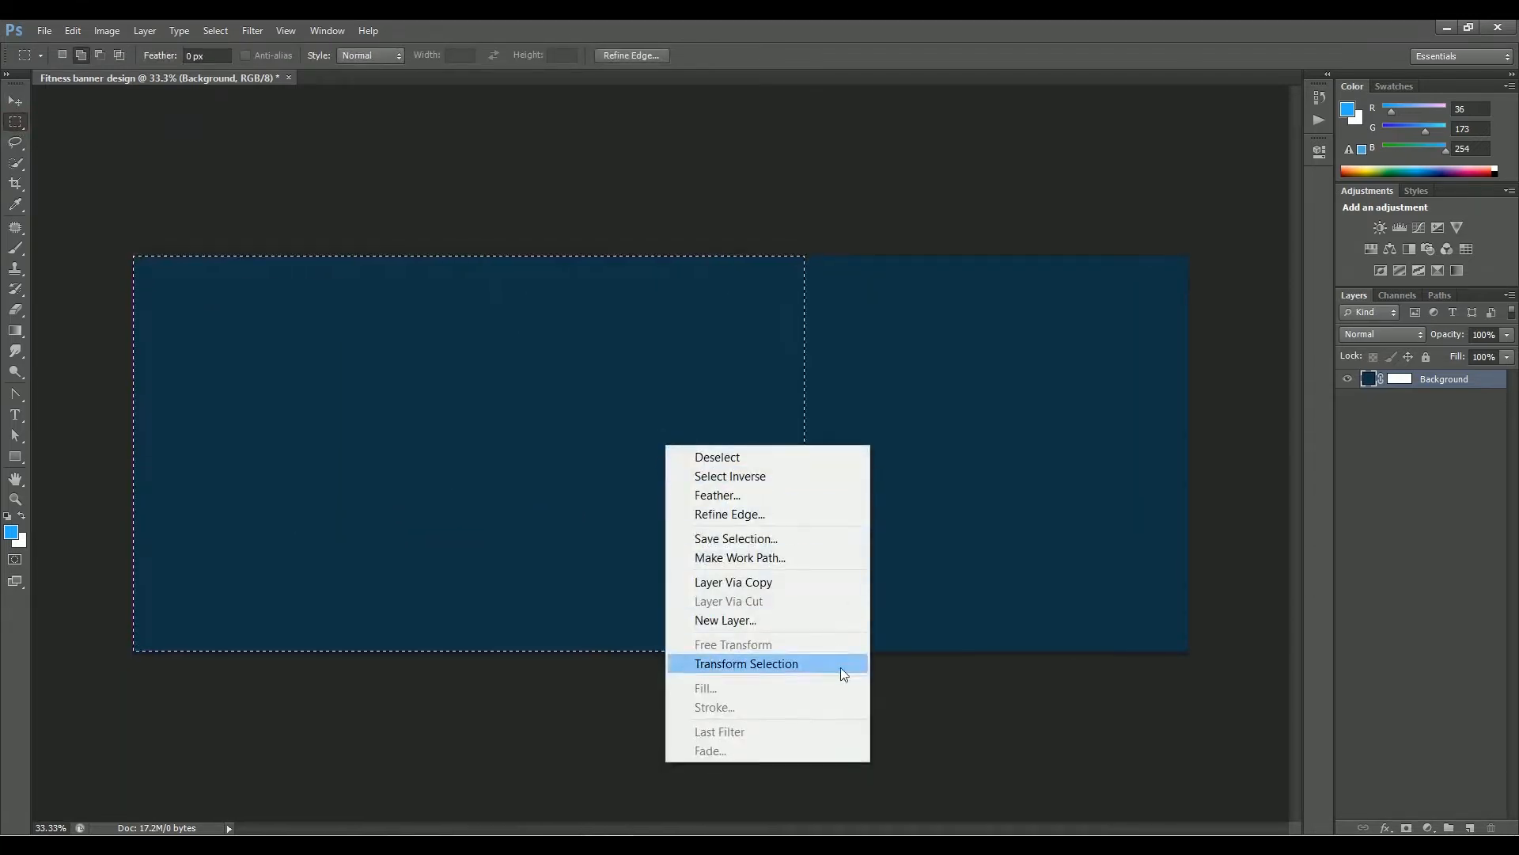
pyautogui.click(776, 558)
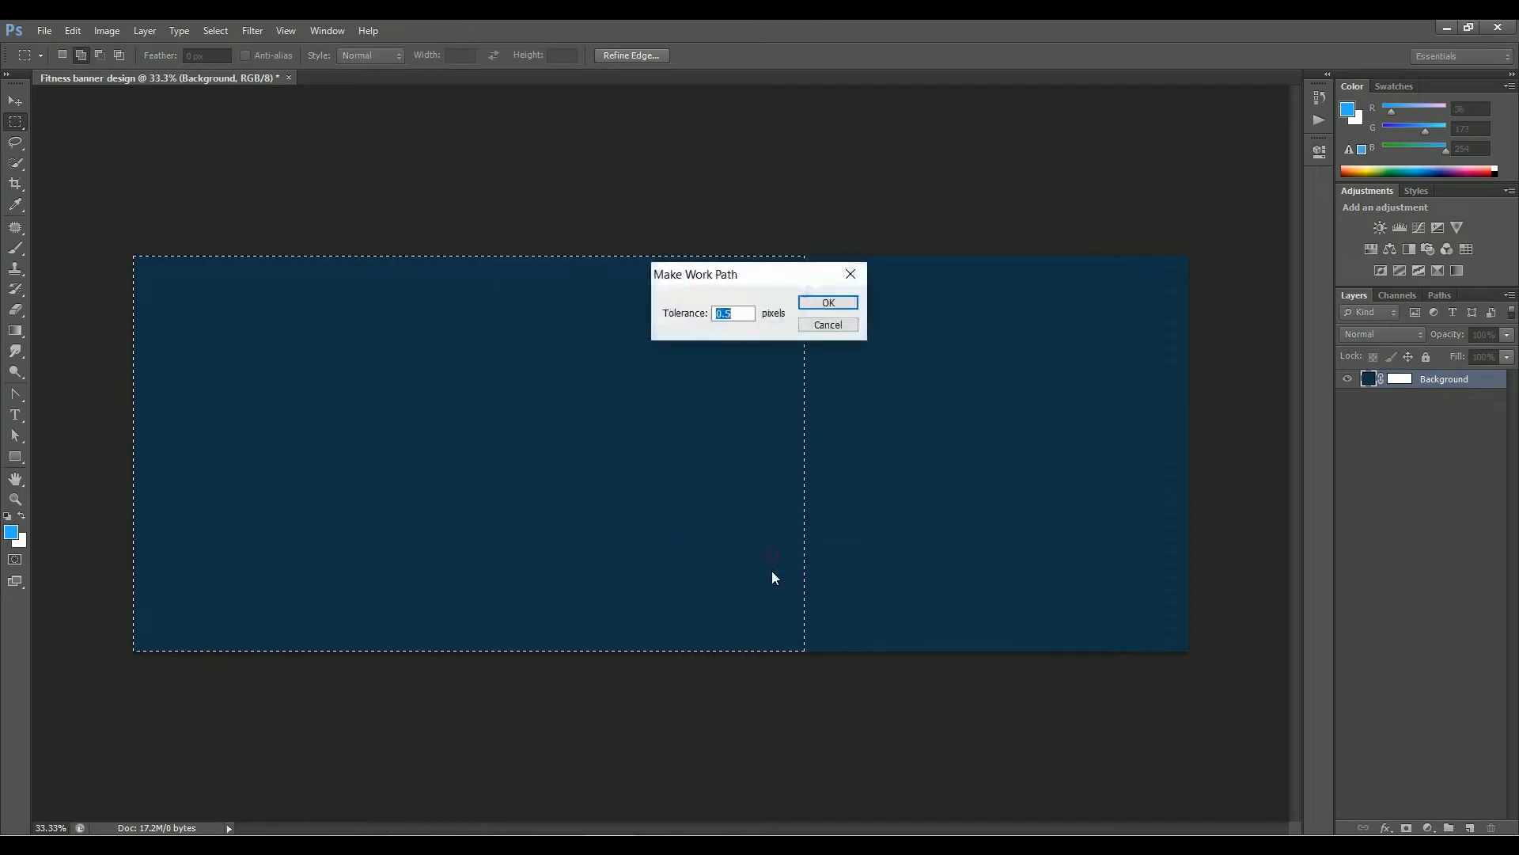
pyautogui.click(824, 299)
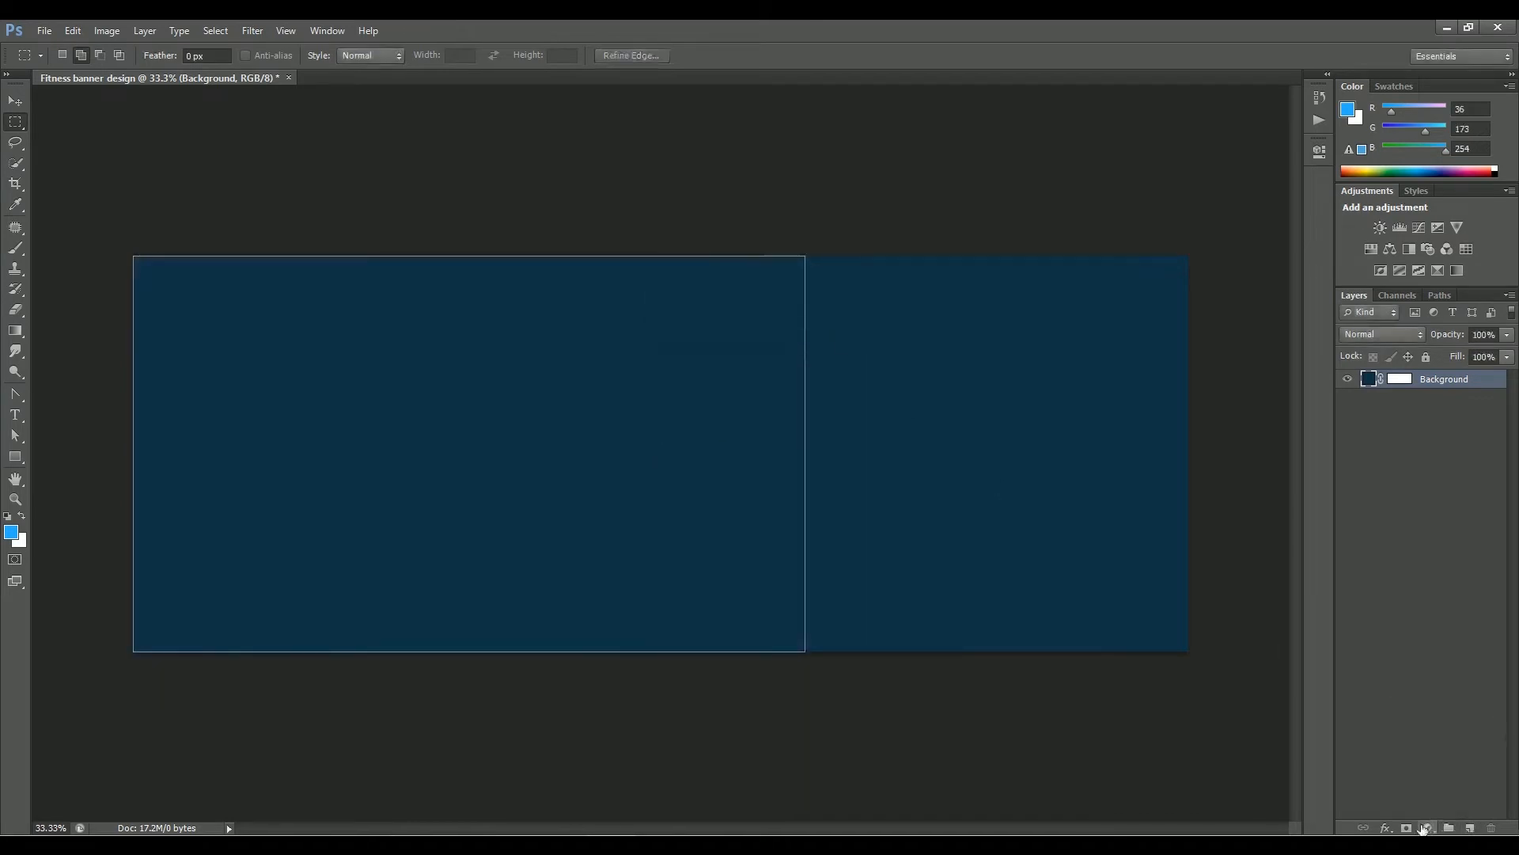
# Fill the rectangular path with a solid color layer in bright blue #24adfe
pyautogui.click(1423, 829)
pyautogui.click(1370, 448)
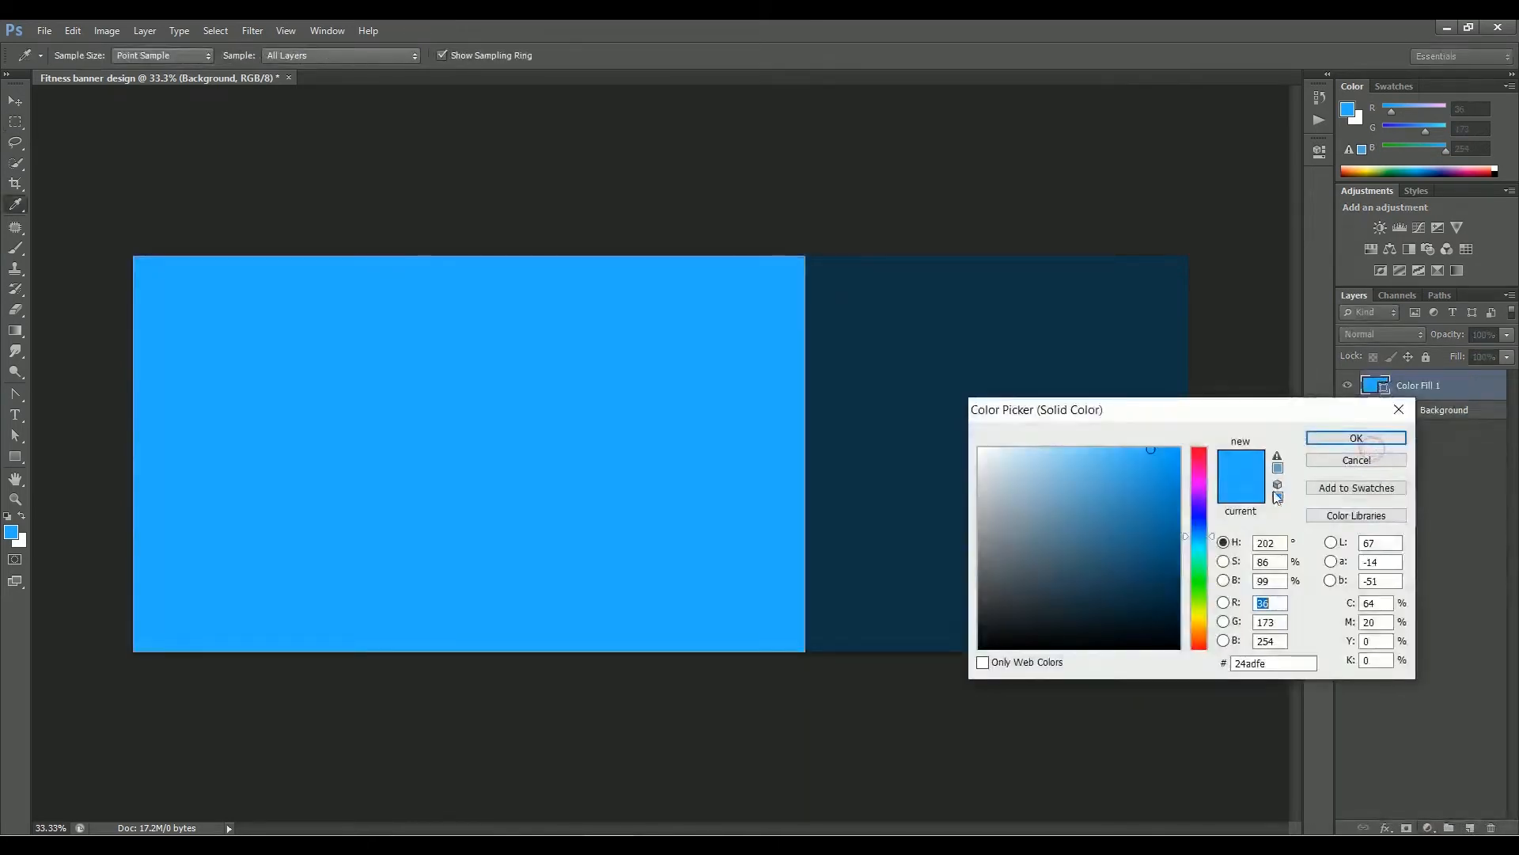
pyautogui.click(1350, 438)
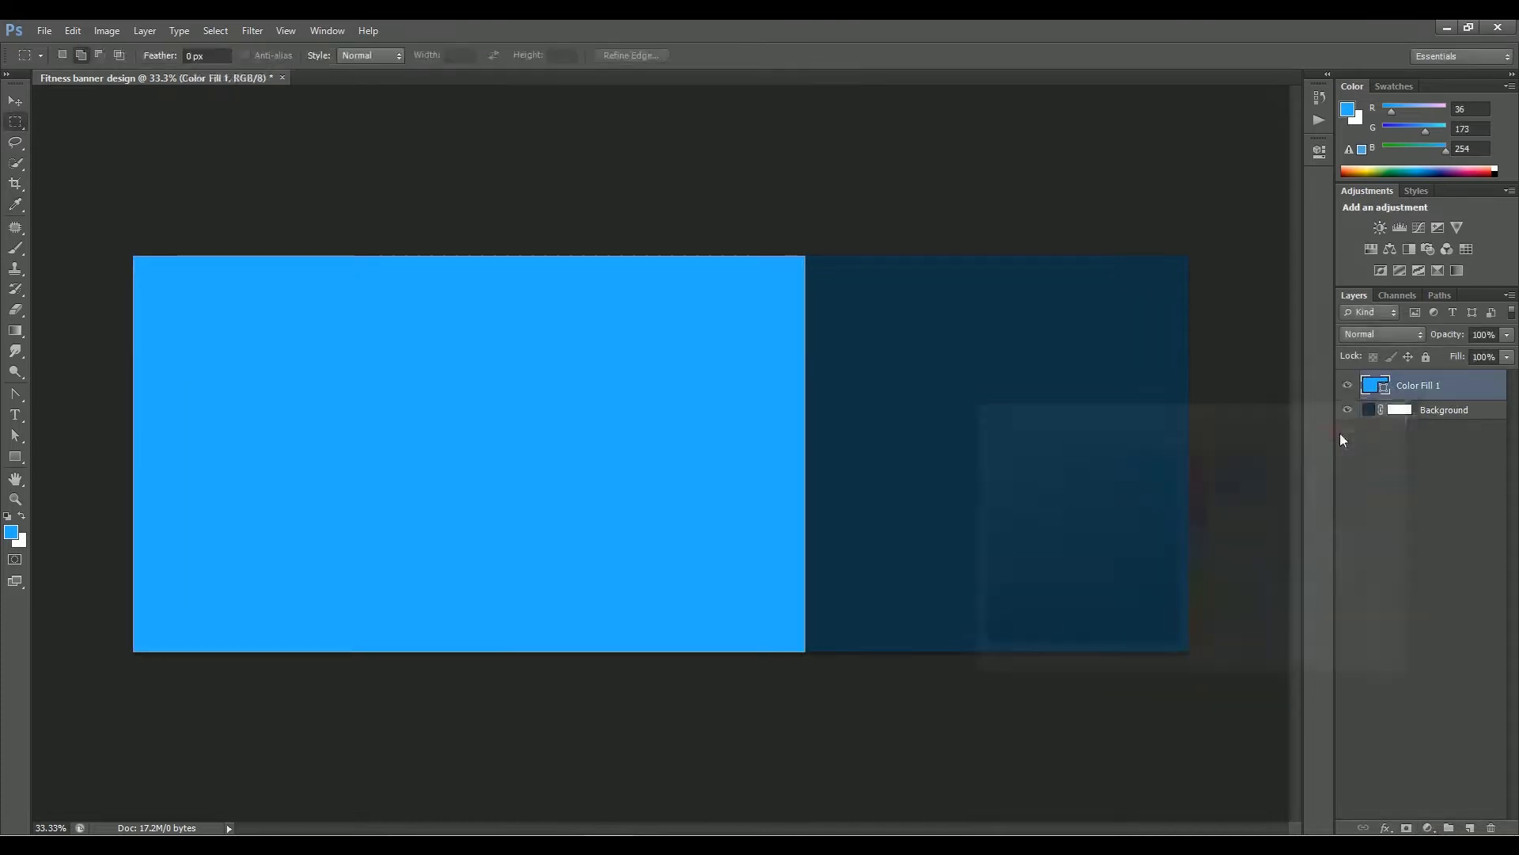
# Slant the bright blue shape's right edge by pulling its lower corner inward, and shift that edge outward to about 2768 px total width
pyautogui.moveTo(15, 436); pyautogui.dragTo(102, 448)
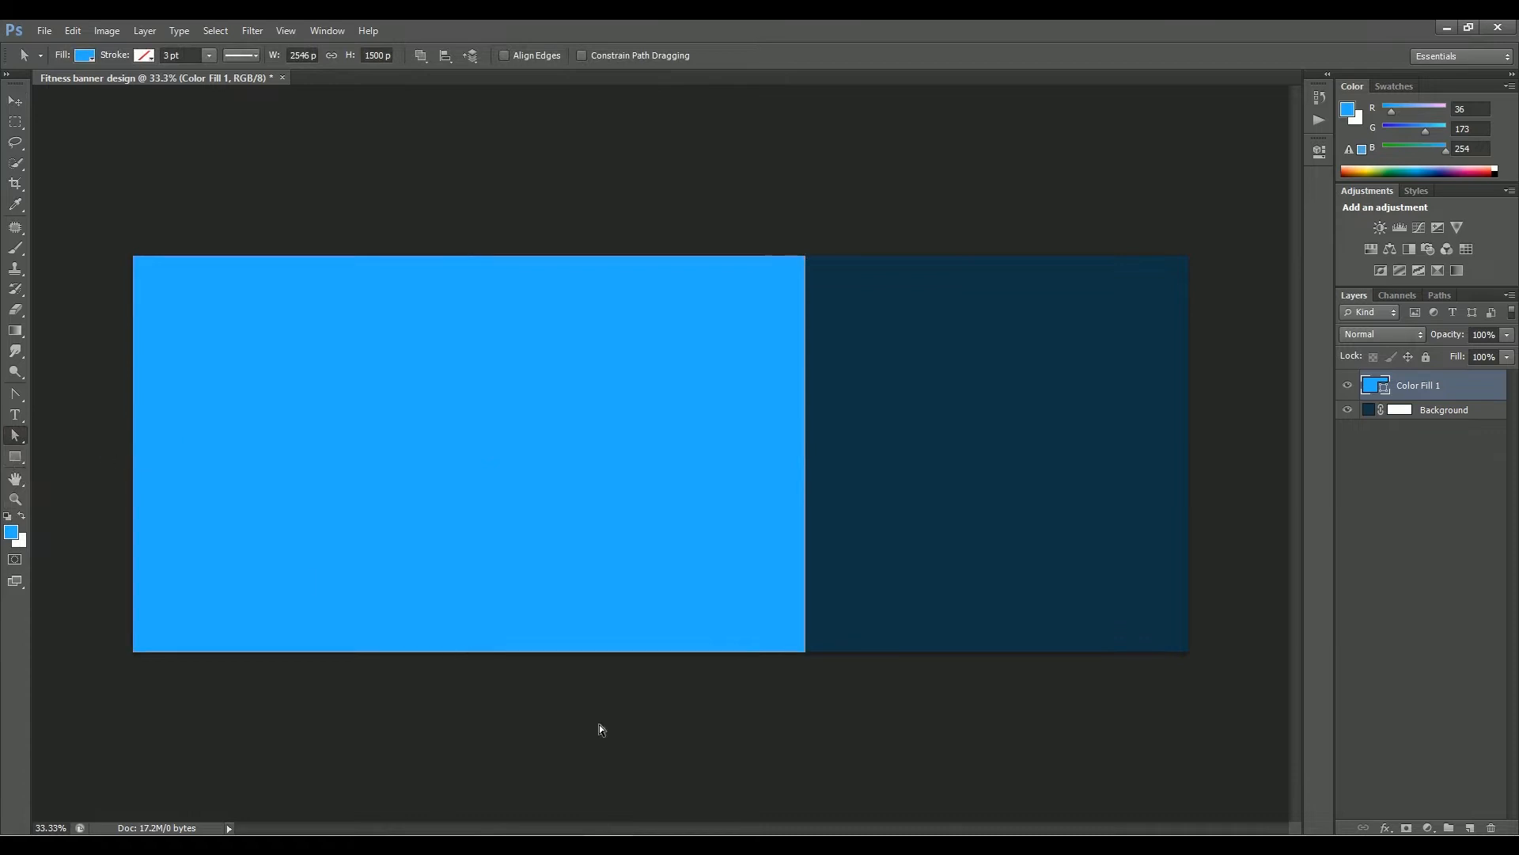
pyautogui.click(755, 611)
pyautogui.moveTo(805, 652); pyautogui.dragTo(604, 652)
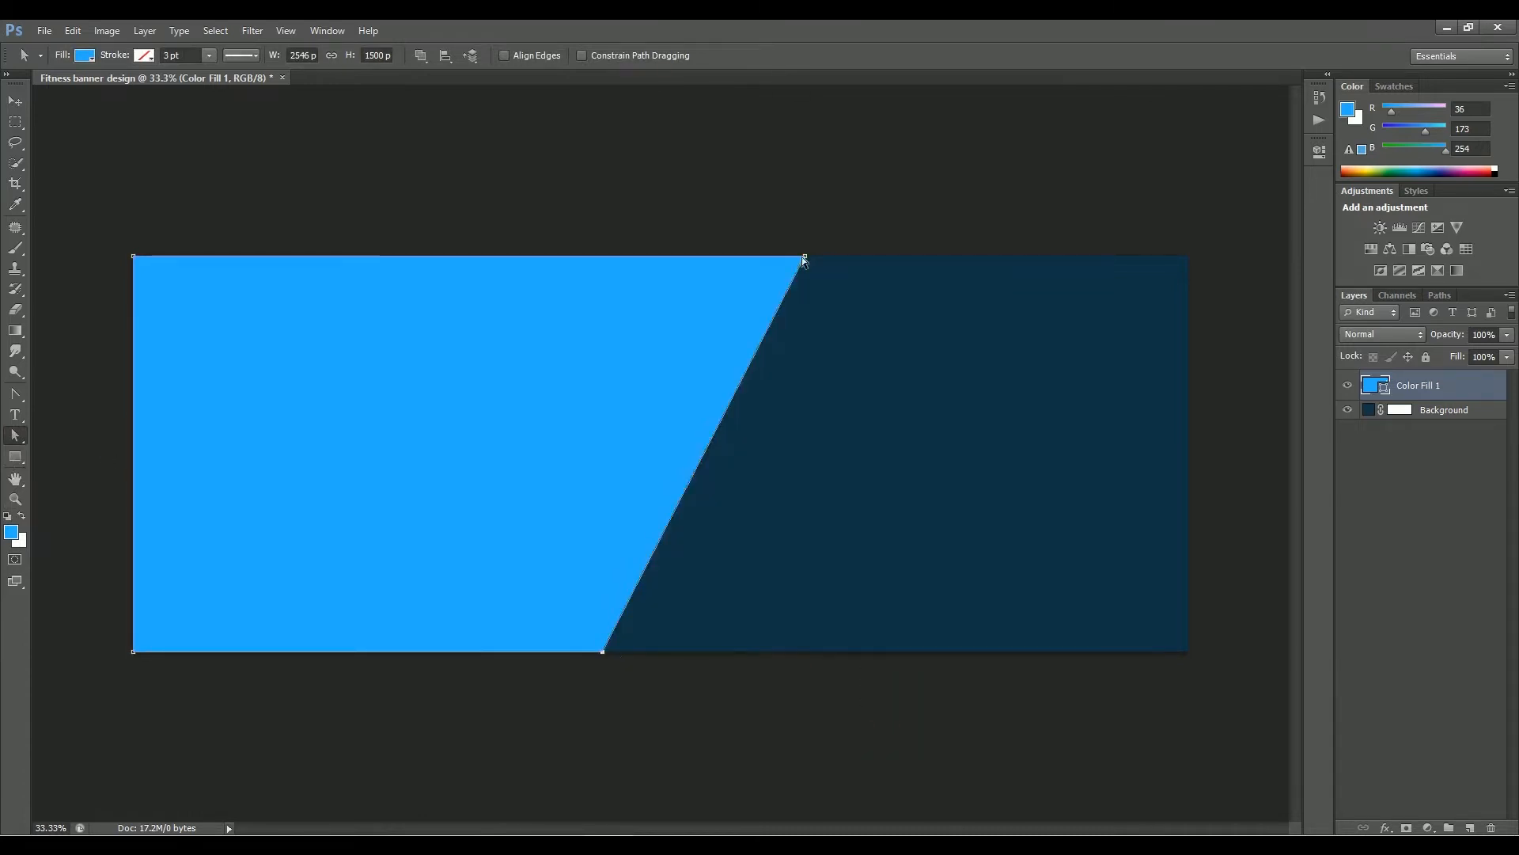
pyautogui.moveTo(716, 424); pyautogui.dragTo(776, 425)
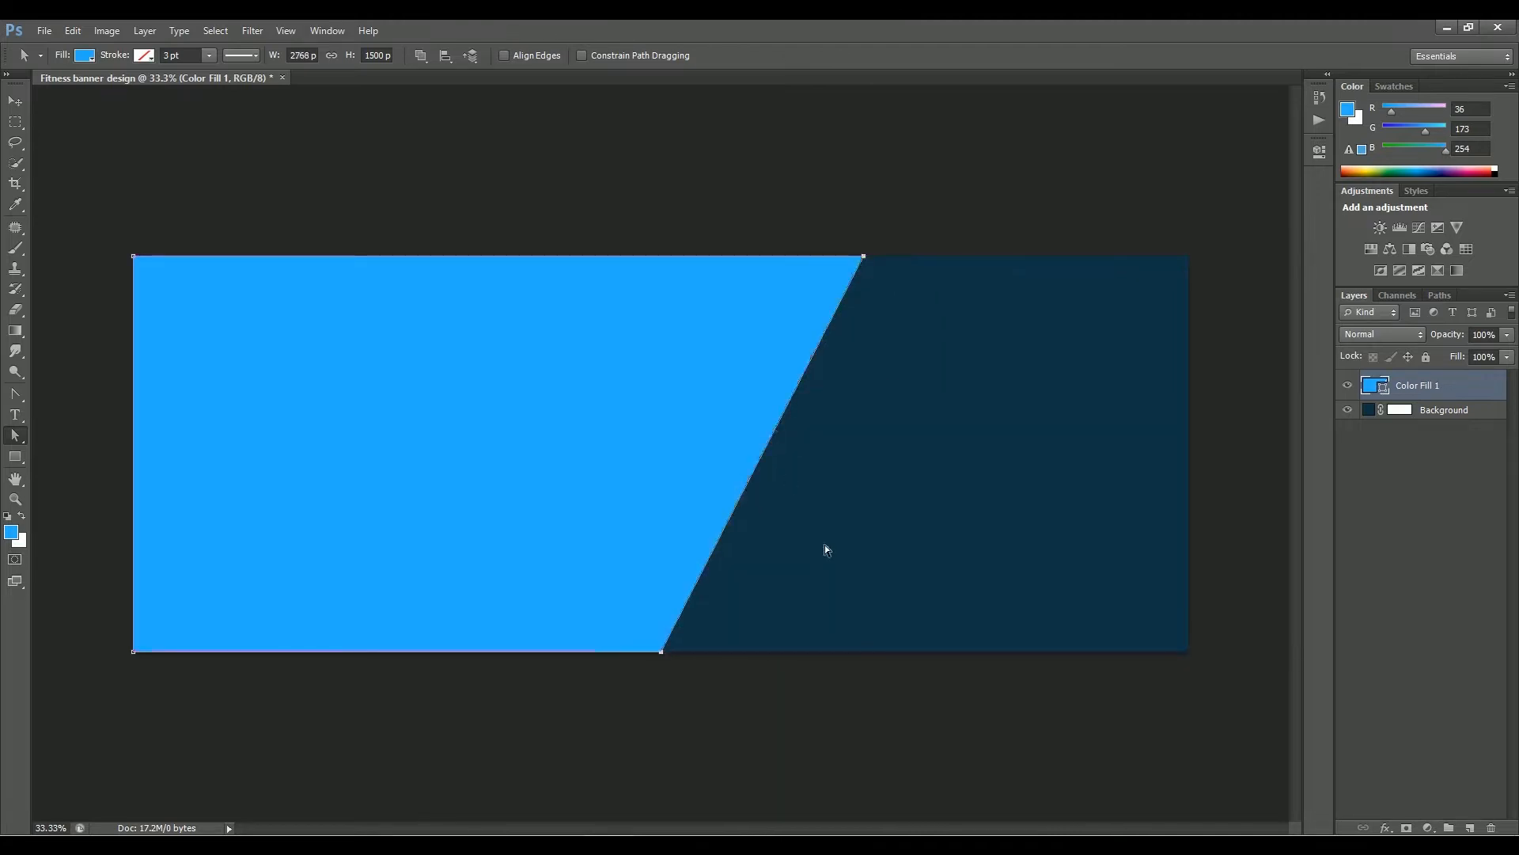
pyautogui.click(812, 658)
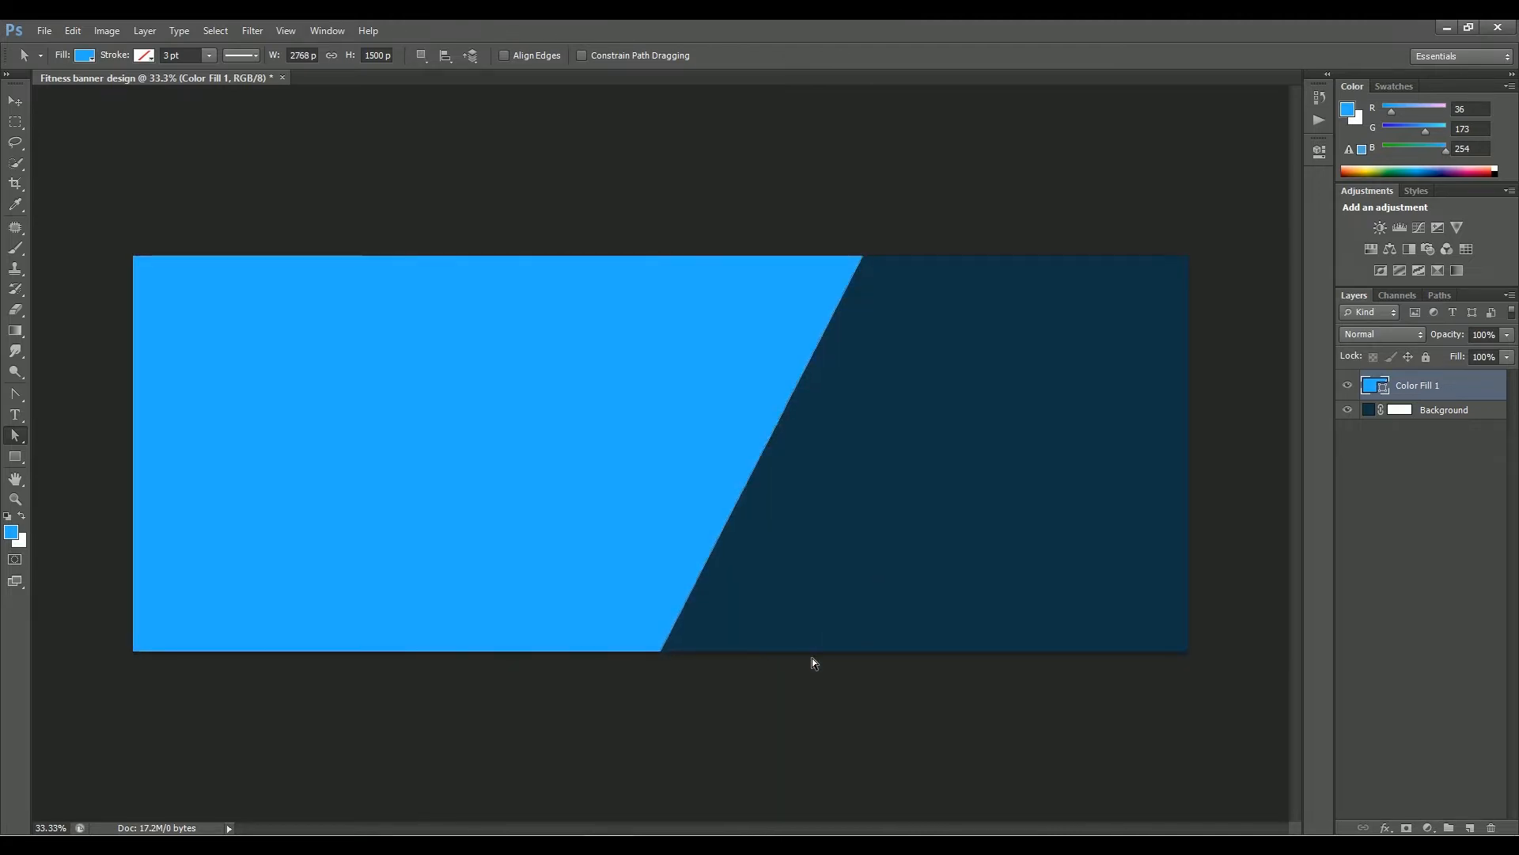
# Place the abs-adult-athlete-1229356 photo in the banner, aligned with its right edge
pyautogui.click(14, 103)
pyautogui.click(462, 140)
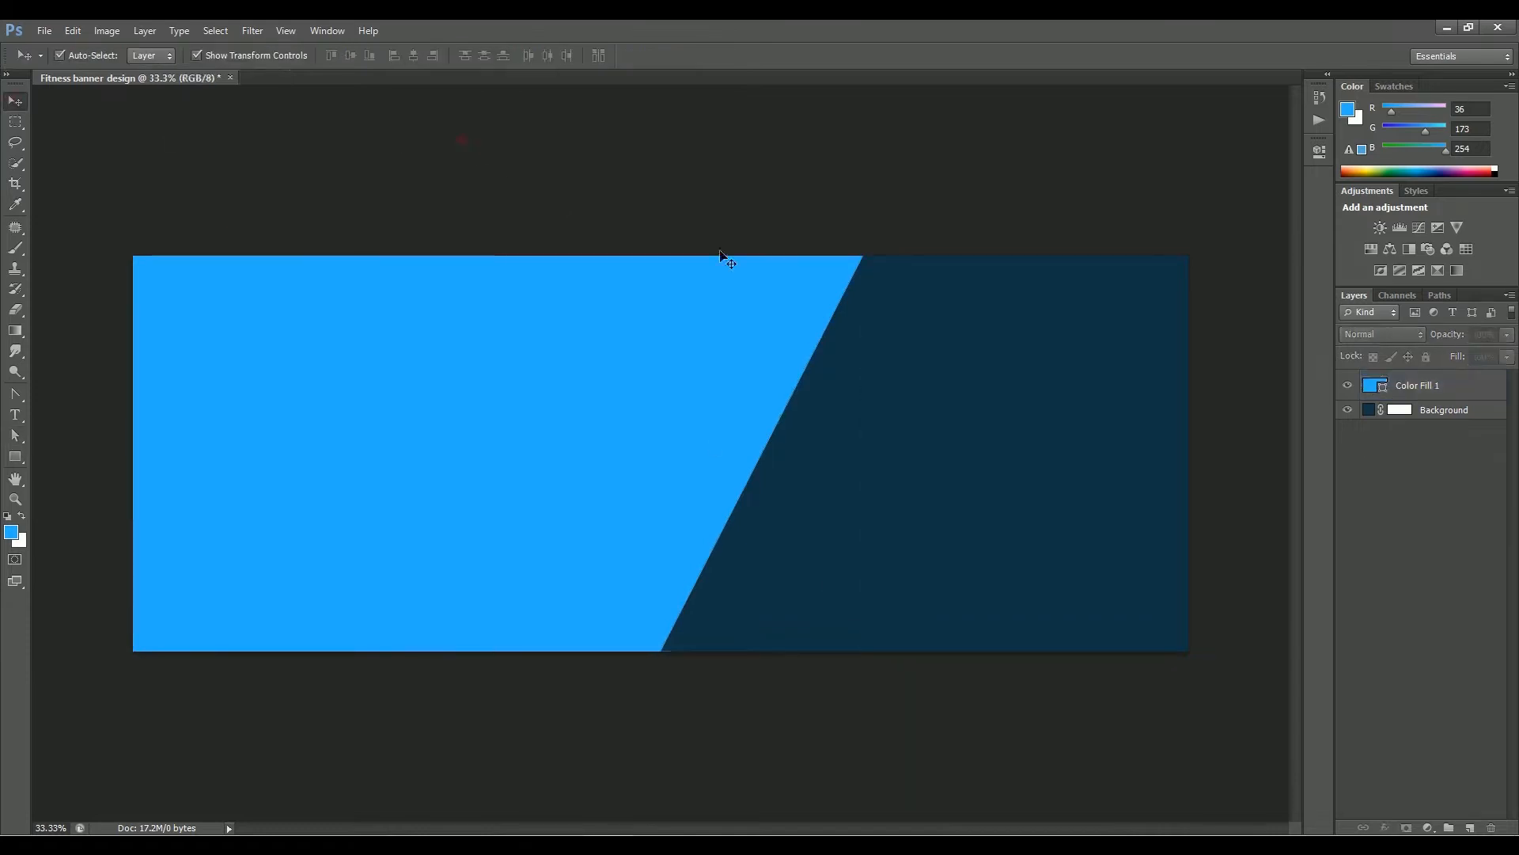
pyautogui.moveTo(613, 807); pyautogui.dragTo(937, 537)
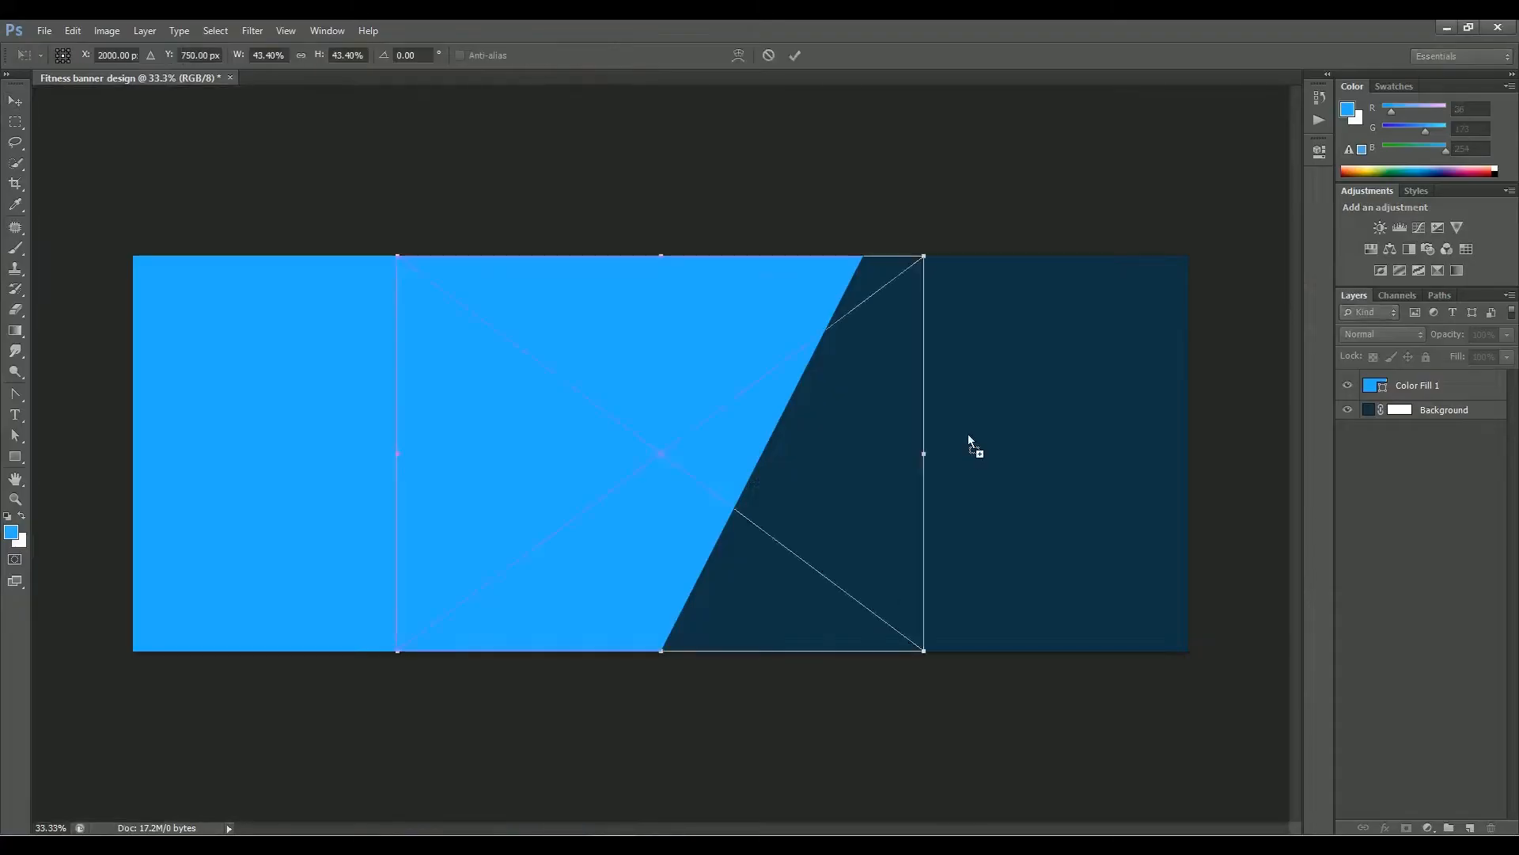
pyautogui.moveTo(752, 443); pyautogui.dragTo(1071, 445)
pyautogui.press('Return')
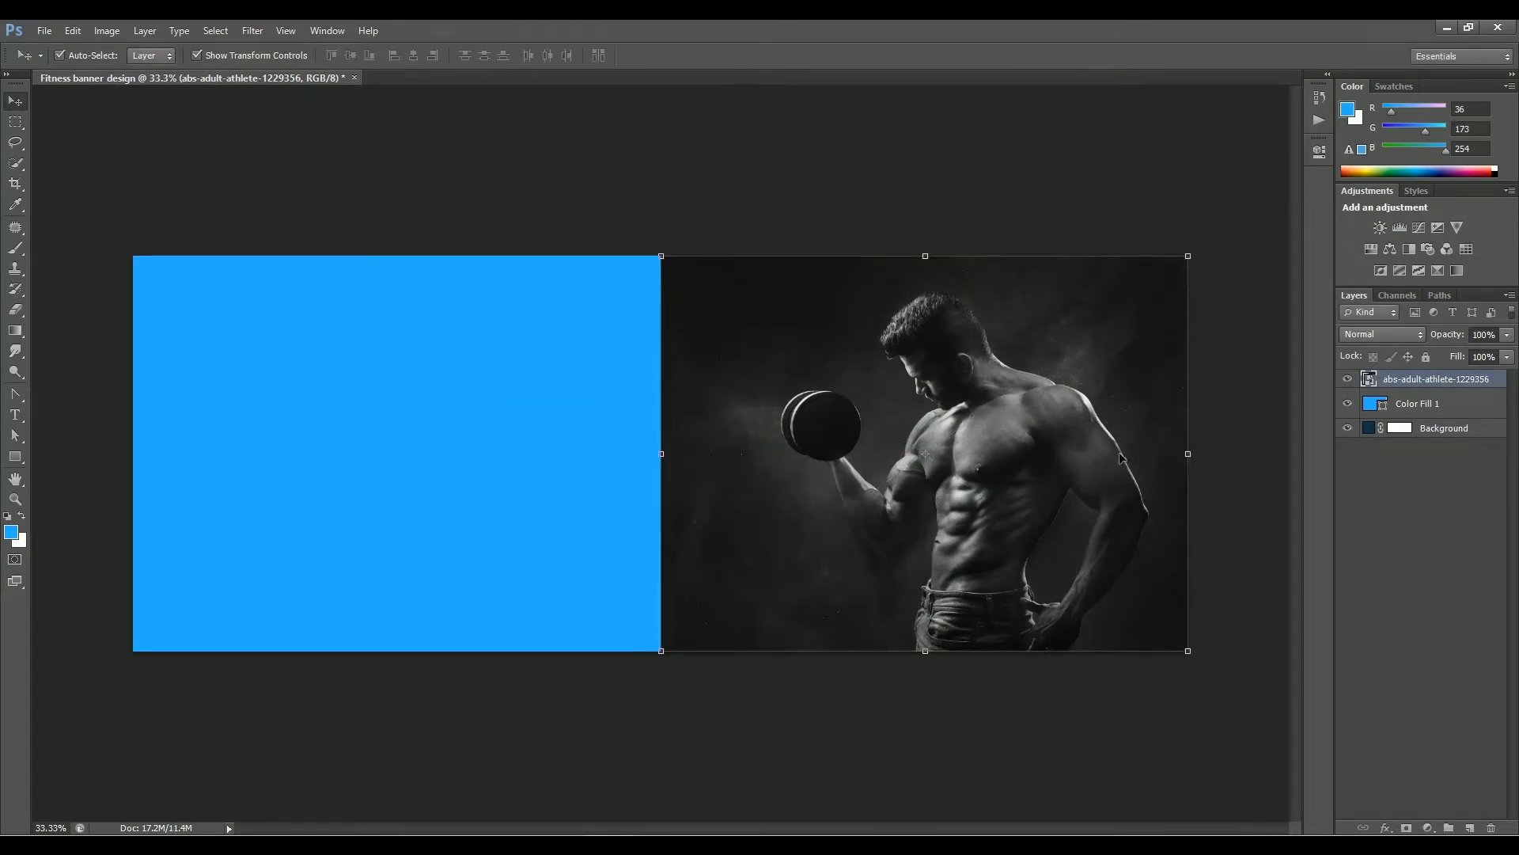
# Open the placed photo's contents and trace the left edge of the athlete's jeans and waist with the Pen tool
pyautogui.doubleClick(1370, 379)
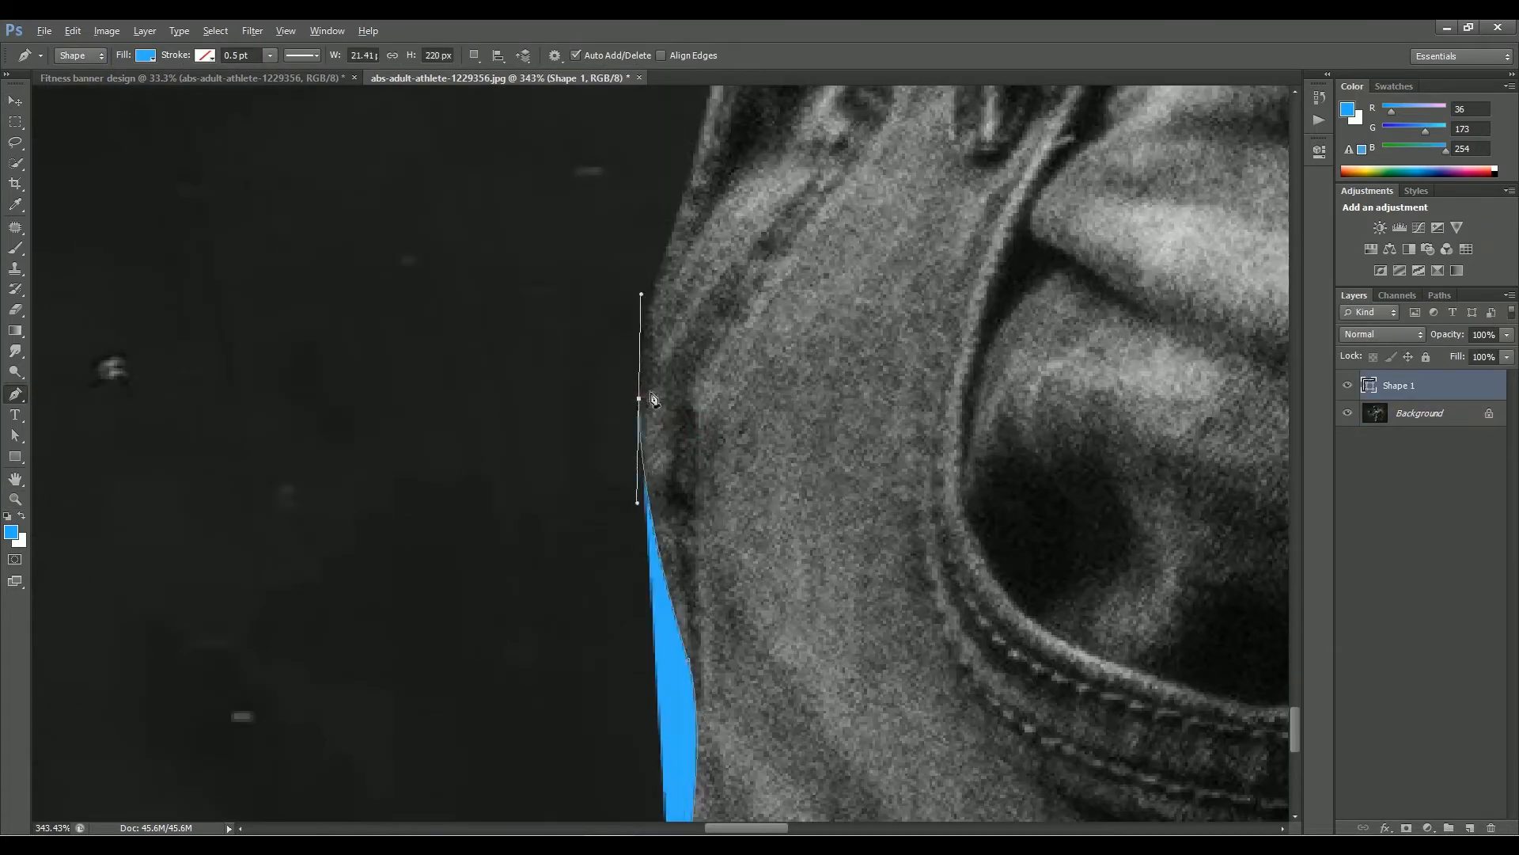
pyautogui.click(595, 440)
pyautogui.moveTo(631, 385); pyautogui.dragTo(590, 663)
pyautogui.click(665, 445)
pyautogui.scroll(3, 690, 412)
pyautogui.moveTo(604, 562); pyautogui.dragTo(608, 515)
pyautogui.moveTo(615, 342); pyautogui.dragTo(613, 281)
pyautogui.moveTo(571, 381); pyautogui.dragTo(630, 309)
pyautogui.moveTo(719, 323); pyautogui.dragTo(493, 534)
pyautogui.moveTo(543, 393); pyautogui.dragTo(586, 342)
pyautogui.moveTo(655, 287); pyautogui.dragTo(645, 760)
pyautogui.moveTo(652, 519); pyautogui.dragTo(665, 390)
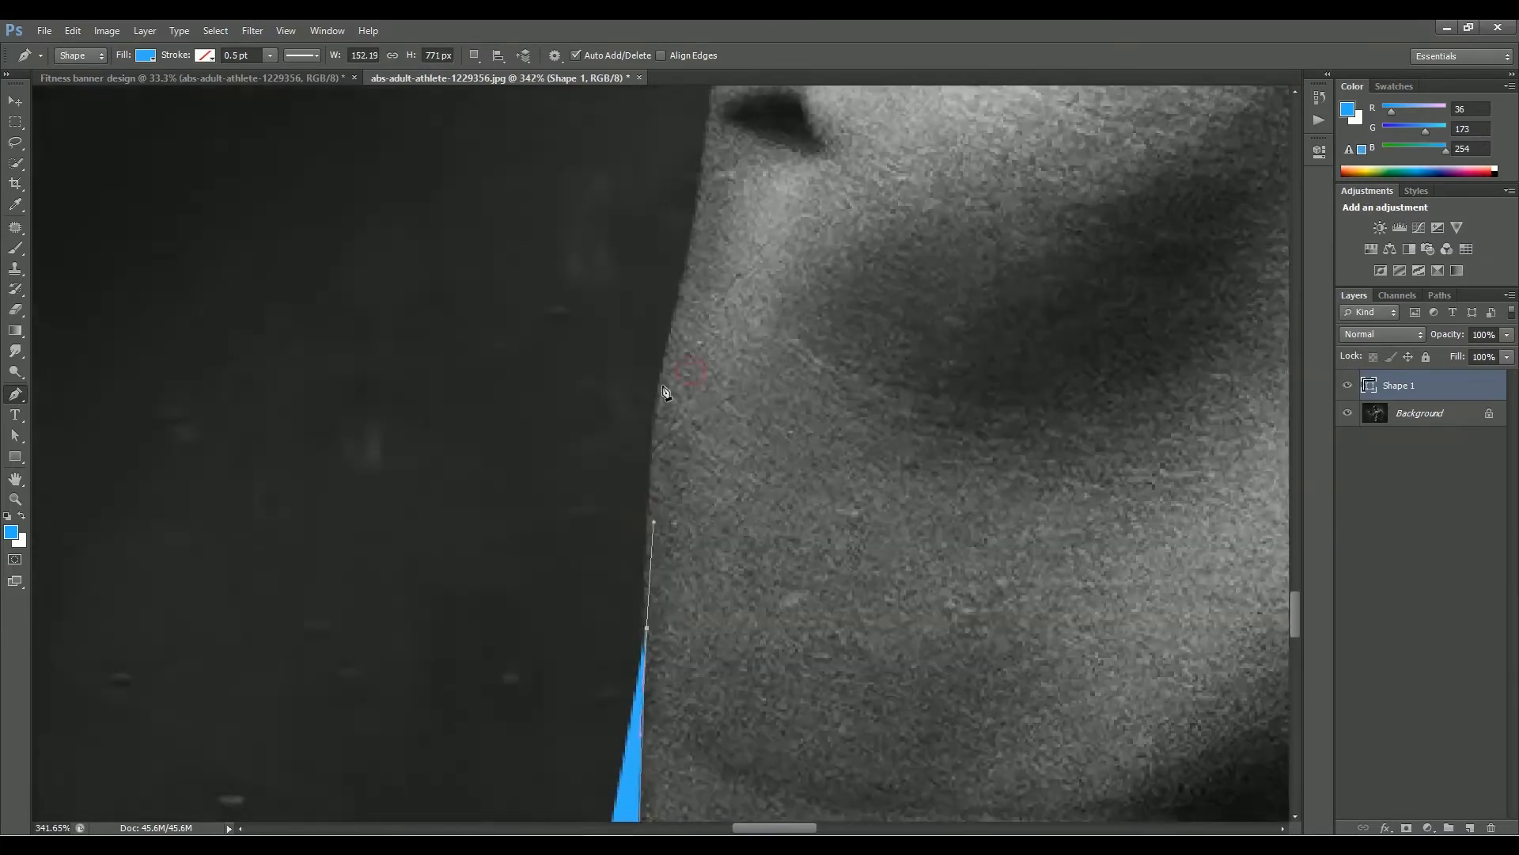
# Extend the Pen outline up the left side of the athlete's torso
pyautogui.moveTo(689, 548); pyautogui.dragTo(712, 499)
pyautogui.moveTo(705, 407); pyautogui.dragTo(694, 357)
pyautogui.moveTo(708, 277); pyautogui.dragTo(636, 579)
pyautogui.moveTo(611, 530); pyautogui.dragTo(613, 459)
pyautogui.scroll(-10, 804, 510)
# Lower the outline shape's opacity to 41% and undo the last three path edits
pyautogui.moveTo(1447, 334); pyautogui.dragTo(1401, 334)
pyautogui.scroll(10, 799, 293)
pyautogui.hotkey('ctrl', 'alt', 'z')
pyautogui.hotkey('ctrl', 'alt', 'z')
pyautogui.hotkey('ctrl', 'alt', 'z')
# Continue the Pen outline around the athlete's raised forearm and the dumbbell
pyautogui.click(945, 424)
pyautogui.moveTo(463, 737); pyautogui.dragTo(981, 264)
pyautogui.moveTo(870, 394); pyautogui.dragTo(817, 452)
pyautogui.moveTo(729, 305); pyautogui.dragTo(654, 164)
pyautogui.moveTo(895, 535); pyautogui.dragTo(854, 434)
pyautogui.click(814, 373)
pyautogui.moveTo(620, 478); pyautogui.dragTo(785, 670)
pyautogui.moveTo(673, 633); pyautogui.dragTo(585, 548)
pyautogui.moveTo(512, 379); pyautogui.dragTo(485, 237)
pyautogui.moveTo(554, 198); pyautogui.dragTo(533, 672)
pyautogui.moveTo(499, 583); pyautogui.dragTo(553, 444)
pyautogui.moveTo(651, 284); pyautogui.dragTo(740, 194)
pyautogui.moveTo(702, 292); pyautogui.dragTo(1038, 312)
pyautogui.moveTo(423, 300); pyautogui.dragTo(507, 311)
pyautogui.moveTo(680, 383); pyautogui.dragTo(845, 588)
pyautogui.moveTo(780, 633); pyautogui.dragTo(906, 403)
pyautogui.moveTo(930, 454); pyautogui.dragTo(946, 624)
pyautogui.moveTo(903, 712); pyautogui.dragTo(902, 348)
pyautogui.moveTo(892, 482); pyautogui.dragTo(615, 710)
pyautogui.moveTo(813, 678); pyautogui.dragTo(573, 306)
pyautogui.click(364, 212)
pyautogui.moveTo(499, 368); pyautogui.dragTo(552, 421)
pyautogui.moveTo(831, 680); pyautogui.dragTo(341, 301)
pyautogui.moveTo(414, 357); pyautogui.dragTo(481, 427)
pyautogui.click(608, 547)
# Continue the Pen outline along the upper arm and shoulder and up the face to the nose
pyautogui.moveTo(665, 427); pyautogui.dragTo(490, 747)
pyautogui.moveTo(530, 429); pyautogui.dragTo(363, 595)
pyautogui.click(424, 524)
pyautogui.moveTo(491, 452); pyautogui.dragTo(532, 416)
pyautogui.click(634, 360)
pyautogui.moveTo(643, 273); pyautogui.dragTo(633, 363)
pyautogui.moveTo(692, 219); pyautogui.dragTo(610, 380)
pyautogui.moveTo(592, 368); pyautogui.dragTo(702, 162)
pyautogui.moveTo(660, 311); pyautogui.dragTo(750, 222)
pyautogui.moveTo(793, 215); pyautogui.dragTo(682, 432)
pyautogui.moveTo(733, 413); pyautogui.dragTo(781, 390)
pyautogui.click(907, 362)
pyautogui.scroll(3, 906, 362)
pyautogui.moveTo(850, 308); pyautogui.dragTo(767, 536)
pyautogui.moveTo(722, 467); pyautogui.dragTo(710, 427)
pyautogui.moveTo(675, 391); pyautogui.dragTo(646, 249)
pyautogui.moveTo(489, 361); pyautogui.dragTo(592, 574)
pyautogui.moveTo(624, 617); pyautogui.dragTo(532, 600)
pyautogui.moveTo(540, 431); pyautogui.dragTo(533, 272)
pyautogui.moveTo(646, 586); pyautogui.dragTo(642, 469)
pyautogui.click(619, 368)
pyautogui.click(515, 293)
pyautogui.moveTo(489, 277); pyautogui.dragTo(533, 580)
pyautogui.click(477, 365)
pyautogui.moveTo(474, 325); pyautogui.dragTo(642, 582)
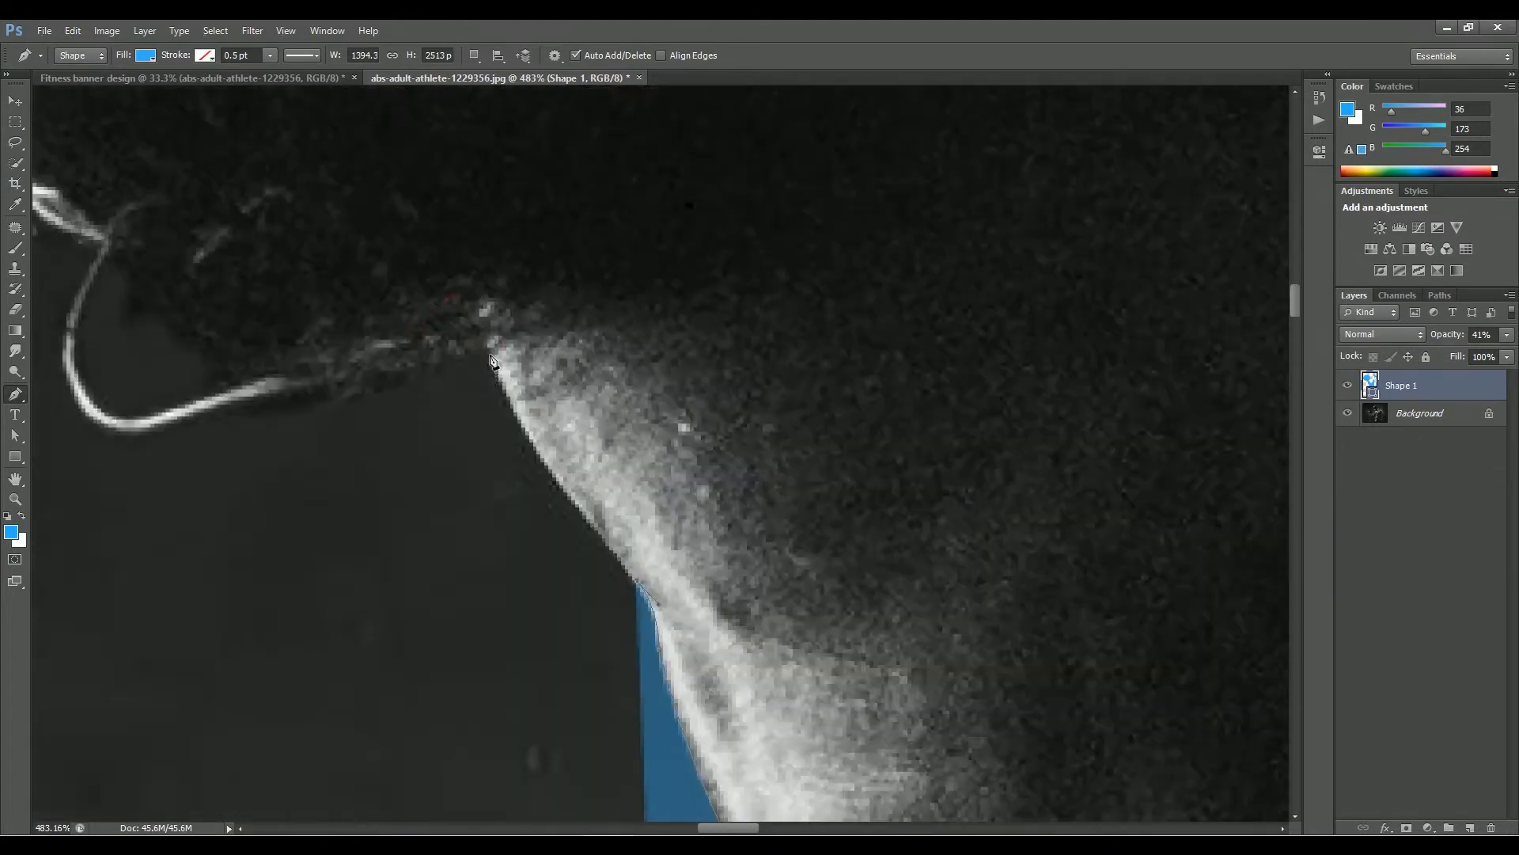
# Continue the Pen outline from the nose over the forehead and along the top of the hair
pyautogui.click(495, 361)
pyautogui.moveTo(679, 515); pyautogui.dragTo(622, 534)
pyautogui.moveTo(567, 490); pyautogui.dragTo(554, 471)
pyautogui.moveTo(502, 447); pyautogui.dragTo(478, 437)
pyautogui.moveTo(428, 316); pyautogui.dragTo(673, 539)
pyautogui.moveTo(634, 532); pyautogui.dragTo(725, 599)
pyautogui.click(559, 271)
pyautogui.moveTo(657, 262); pyautogui.dragTo(611, 566)
pyautogui.moveTo(644, 468); pyautogui.dragTo(670, 507)
pyautogui.click(665, 503)
pyautogui.moveTo(717, 432); pyautogui.dragTo(529, 565)
pyautogui.click(627, 488)
pyautogui.click(565, 489)
pyautogui.click(591, 375)
pyautogui.moveTo(637, 368); pyautogui.dragTo(570, 492)
pyautogui.moveTo(598, 427); pyautogui.dragTo(604, 383)
pyautogui.moveTo(736, 356); pyautogui.dragTo(524, 593)
pyautogui.click(657, 410)
pyautogui.click(692, 394)
pyautogui.click(748, 364)
pyautogui.moveTo(791, 357); pyautogui.dragTo(431, 551)
pyautogui.moveTo(649, 353); pyautogui.dragTo(524, 452)
pyautogui.moveTo(599, 406); pyautogui.dragTo(619, 372)
pyautogui.click(618, 373)
pyautogui.moveTo(831, 386); pyautogui.dragTo(910, 372)
pyautogui.moveTo(1029, 378); pyautogui.dragTo(520, 331)
pyautogui.moveTo(610, 339); pyautogui.dragTo(695, 366)
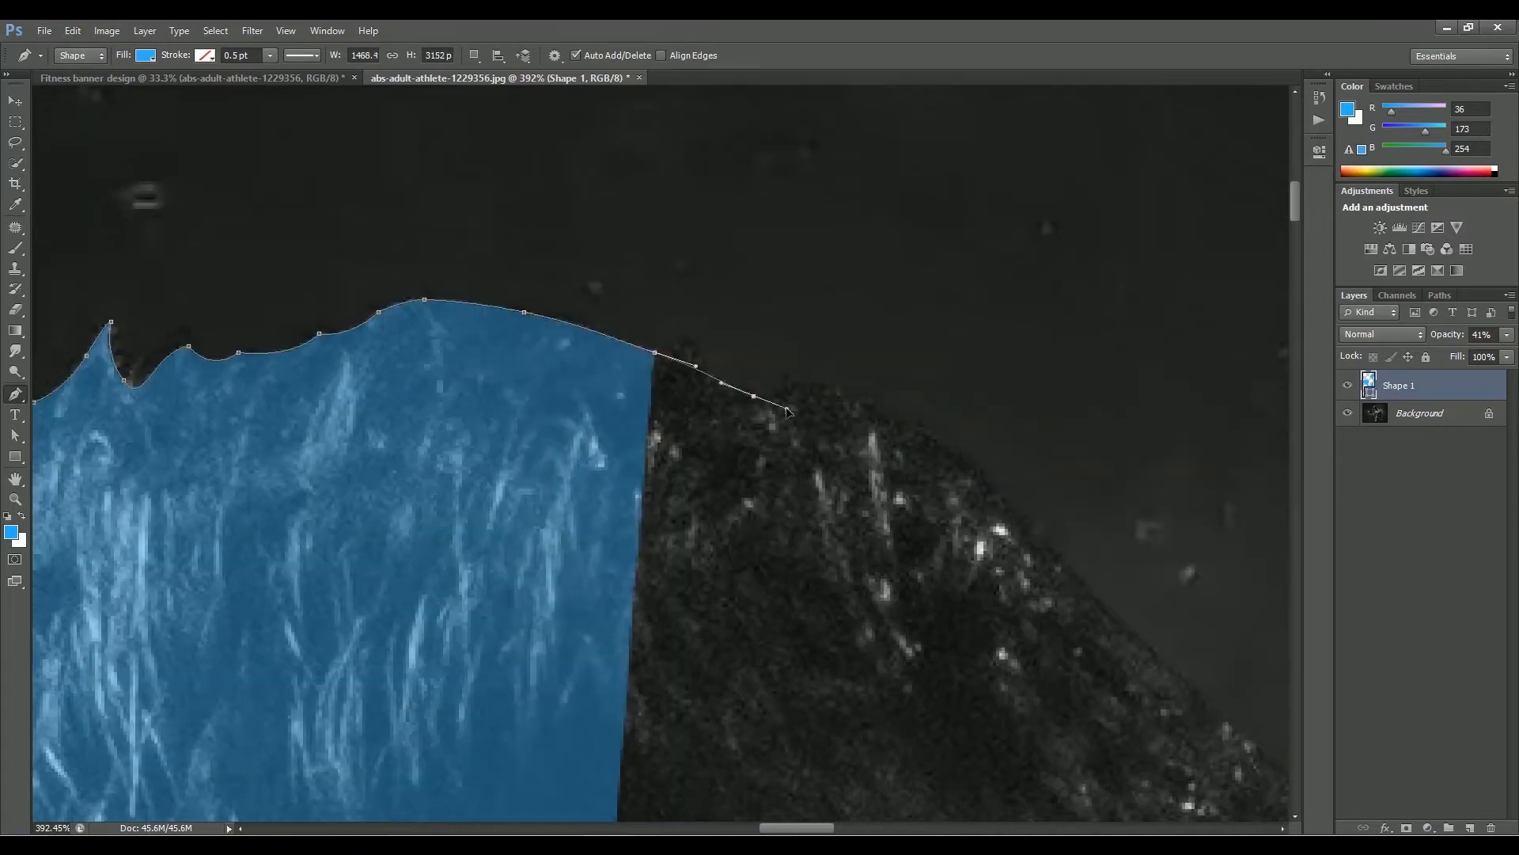
# Continue the Pen outline down the back of the hair and neck to the athlete's rear shoulder
pyautogui.moveTo(989, 673); pyautogui.dragTo(514, 198)
pyautogui.moveTo(723, 221); pyautogui.dragTo(792, 298)
pyautogui.moveTo(910, 673); pyautogui.dragTo(602, 206)
pyautogui.moveTo(473, 214); pyautogui.dragTo(522, 298)
pyautogui.moveTo(740, 478); pyautogui.dragTo(831, 542)
pyautogui.moveTo(1108, 680); pyautogui.dragTo(317, 412)
pyautogui.moveTo(593, 475); pyautogui.dragTo(697, 508)
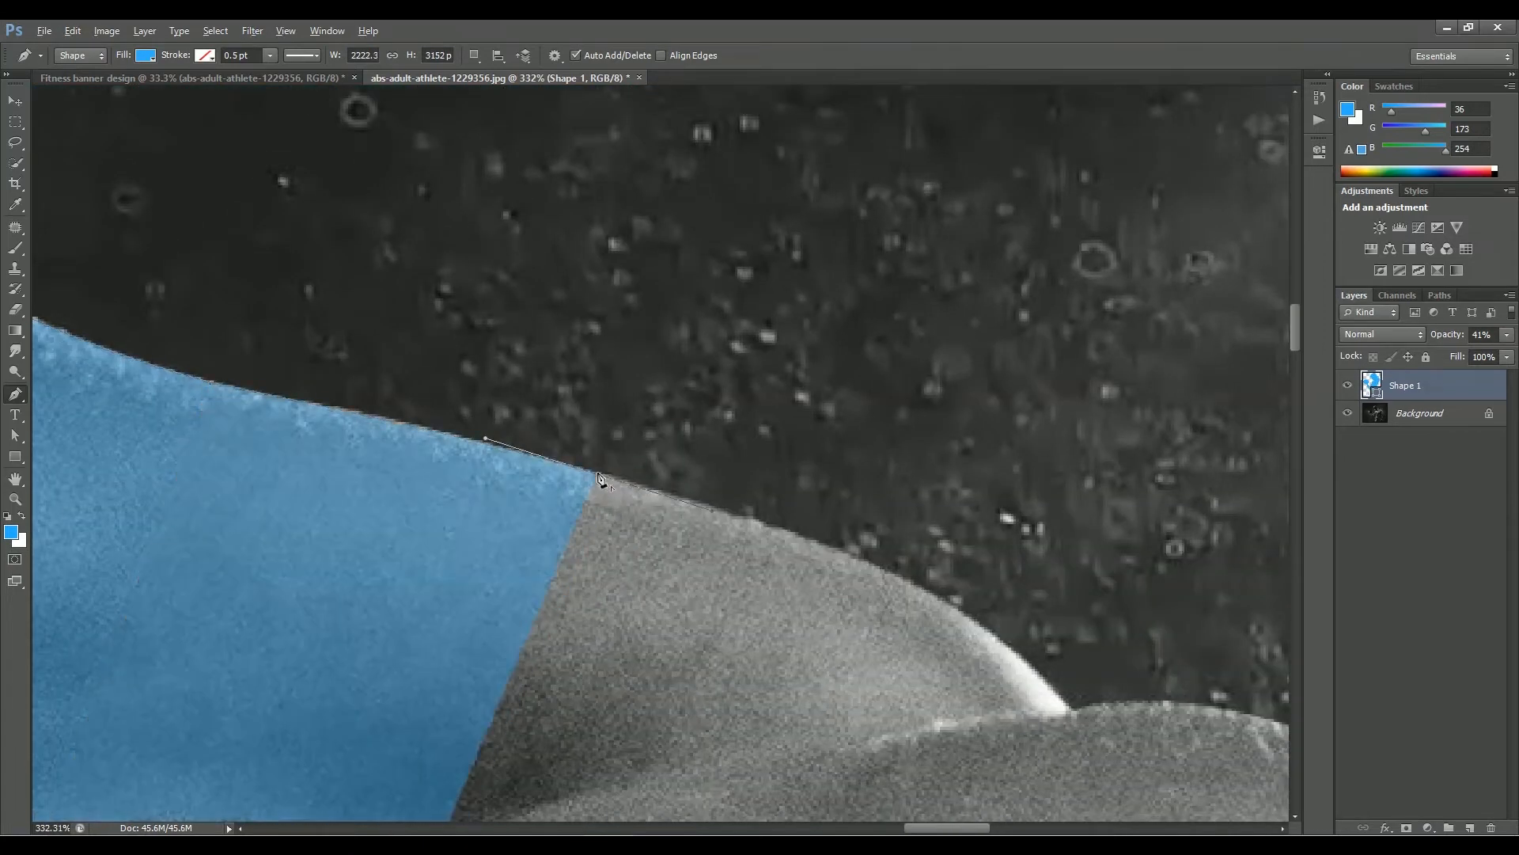
# Continue the Pen outline over the rounded rear shoulder and onto the outer upper arm
pyautogui.moveTo(934, 594); pyautogui.dragTo(629, 434)
pyautogui.moveTo(628, 434); pyautogui.dragTo(700, 478)
pyautogui.click(763, 550)
pyautogui.moveTo(1107, 633); pyautogui.dragTo(443, 318)
pyautogui.moveTo(468, 311); pyautogui.dragTo(706, 433)
pyautogui.moveTo(775, 487); pyautogui.dragTo(869, 571)
pyautogui.moveTo(910, 681); pyautogui.dragTo(633, 411)
# Continue the Pen outline down the outer edge of the lowered arm to the elbow
pyautogui.moveTo(729, 623); pyautogui.dragTo(779, 696)
pyautogui.moveTo(863, 752); pyautogui.dragTo(800, 602)
pyautogui.moveTo(799, 673); pyautogui.dragTo(680, 625)
pyautogui.moveTo(690, 632); pyautogui.dragTo(595, 222)
pyautogui.moveTo(681, 516); pyautogui.dragTo(724, 613)
pyautogui.moveTo(736, 673); pyautogui.dragTo(586, 317)
pyautogui.moveTo(624, 475); pyautogui.dragTo(657, 586)
# Trace the Pen outline from the elbow along the forearm and jeans to the photo's bottom edge and close the shape
pyautogui.moveTo(712, 696); pyautogui.dragTo(839, 277)
pyautogui.moveTo(749, 301); pyautogui.dragTo(707, 492)
pyautogui.moveTo(636, 609); pyautogui.dragTo(869, 407)
pyautogui.moveTo(743, 438); pyautogui.dragTo(655, 563)
pyautogui.moveTo(570, 673); pyautogui.dragTo(878, 396)
pyautogui.moveTo(699, 520); pyautogui.dragTo(792, 364)
pyautogui.moveTo(743, 515); pyautogui.dragTo(675, 614)
pyautogui.moveTo(633, 665); pyautogui.dragTo(744, 444)
pyautogui.click(649, 602)
pyautogui.scroll(-10, 950, 586)
pyautogui.click(534, 603)
pyautogui.hotkey('ctrl', '0')
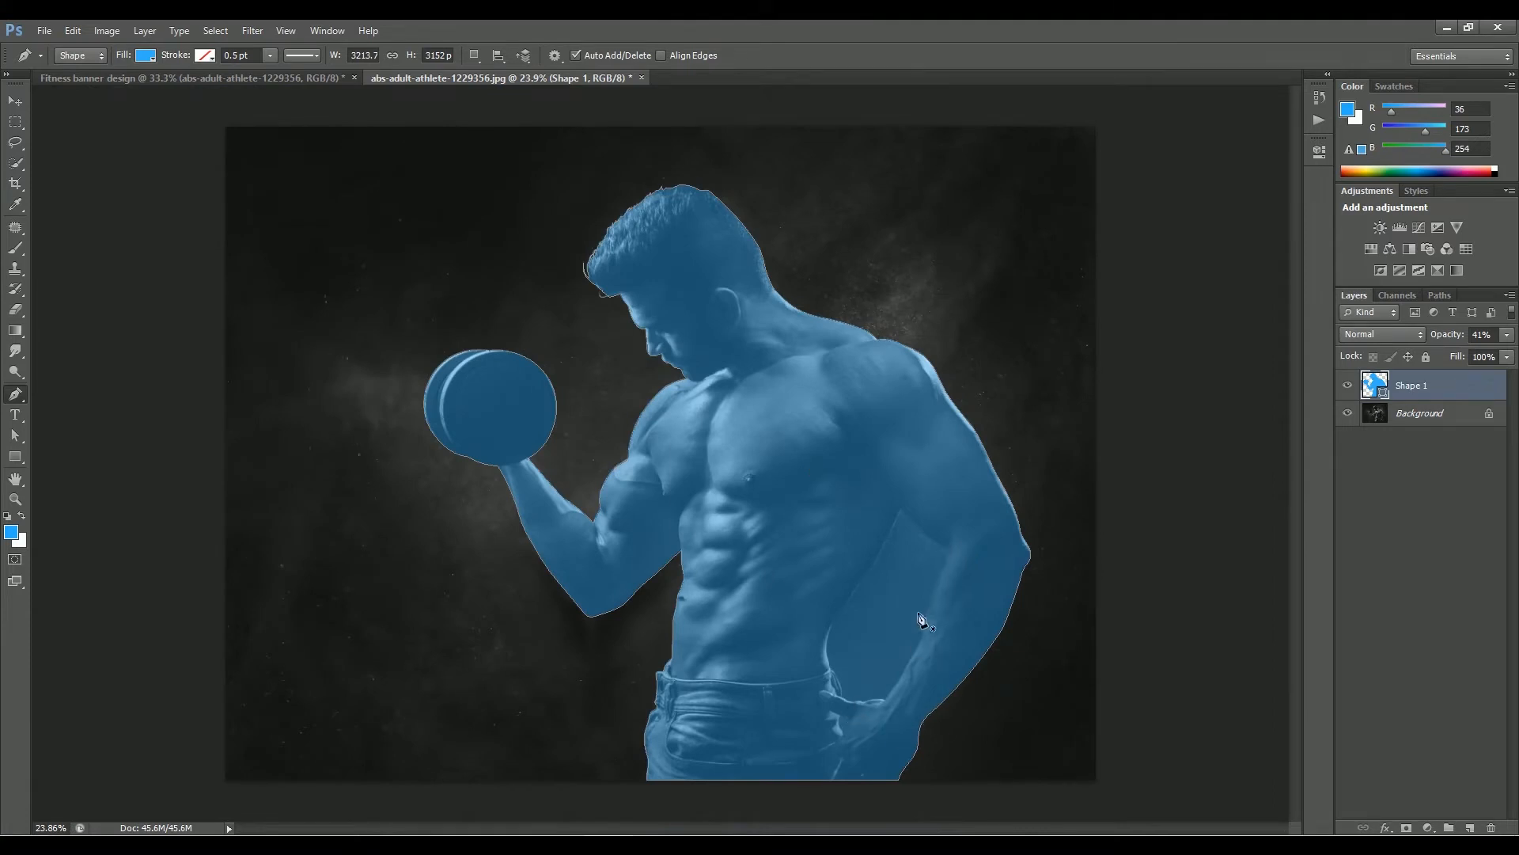
# Hide Shape 1 and start a second Pen outline at the waist in the gap between torso and lowered arm
pyautogui.click(1348, 386)
pyautogui.moveTo(912, 711); pyautogui.dragTo(994, 729)
pyautogui.moveTo(690, 708); pyautogui.dragTo(799, 709)
pyautogui.click(425, 481)
pyautogui.moveTo(493, 517); pyautogui.dragTo(516, 543)
pyautogui.moveTo(678, 557); pyautogui.dragTo(882, 560)
pyautogui.moveTo(1235, 507); pyautogui.dragTo(634, 604)
# Continue the gap outline up the inner forearm to the armpit and lower this shape's opacity to 41%
pyautogui.moveTo(746, 403); pyautogui.dragTo(794, 318)
pyautogui.moveTo(854, 262); pyautogui.dragTo(634, 620)
pyautogui.moveTo(665, 431); pyautogui.dragTo(715, 342)
pyautogui.moveTo(760, 237); pyautogui.dragTo(642, 640)
pyautogui.moveTo(718, 381); pyautogui.dragTo(732, 321)
pyautogui.moveTo(379, 221); pyautogui.dragTo(325, 159)
pyautogui.click(1507, 335)
pyautogui.moveTo(1504, 356); pyautogui.dragTo(1453, 357)
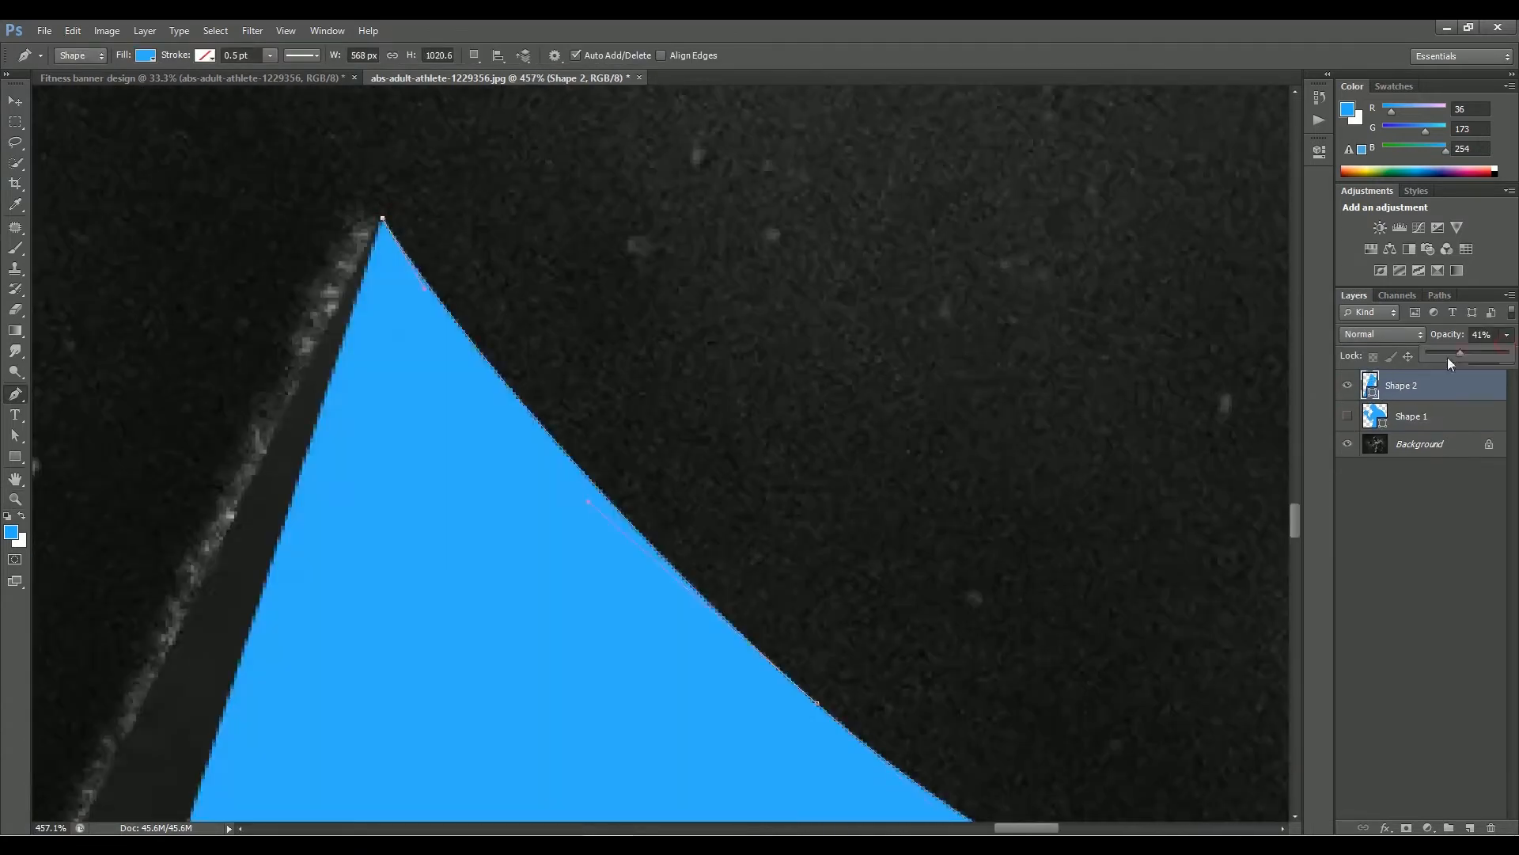
# Close the gap outline down the torso edge and merge it with the Shape 1 layer
pyautogui.moveTo(380, 474); pyautogui.dragTo(1099, 346)
pyautogui.moveTo(836, 444); pyautogui.dragTo(791, 499)
pyautogui.moveTo(641, 713); pyautogui.dragTo(617, 237)
pyautogui.moveTo(557, 410); pyautogui.dragTo(577, 475)
pyautogui.moveTo(620, 362); pyautogui.dragTo(667, 396)
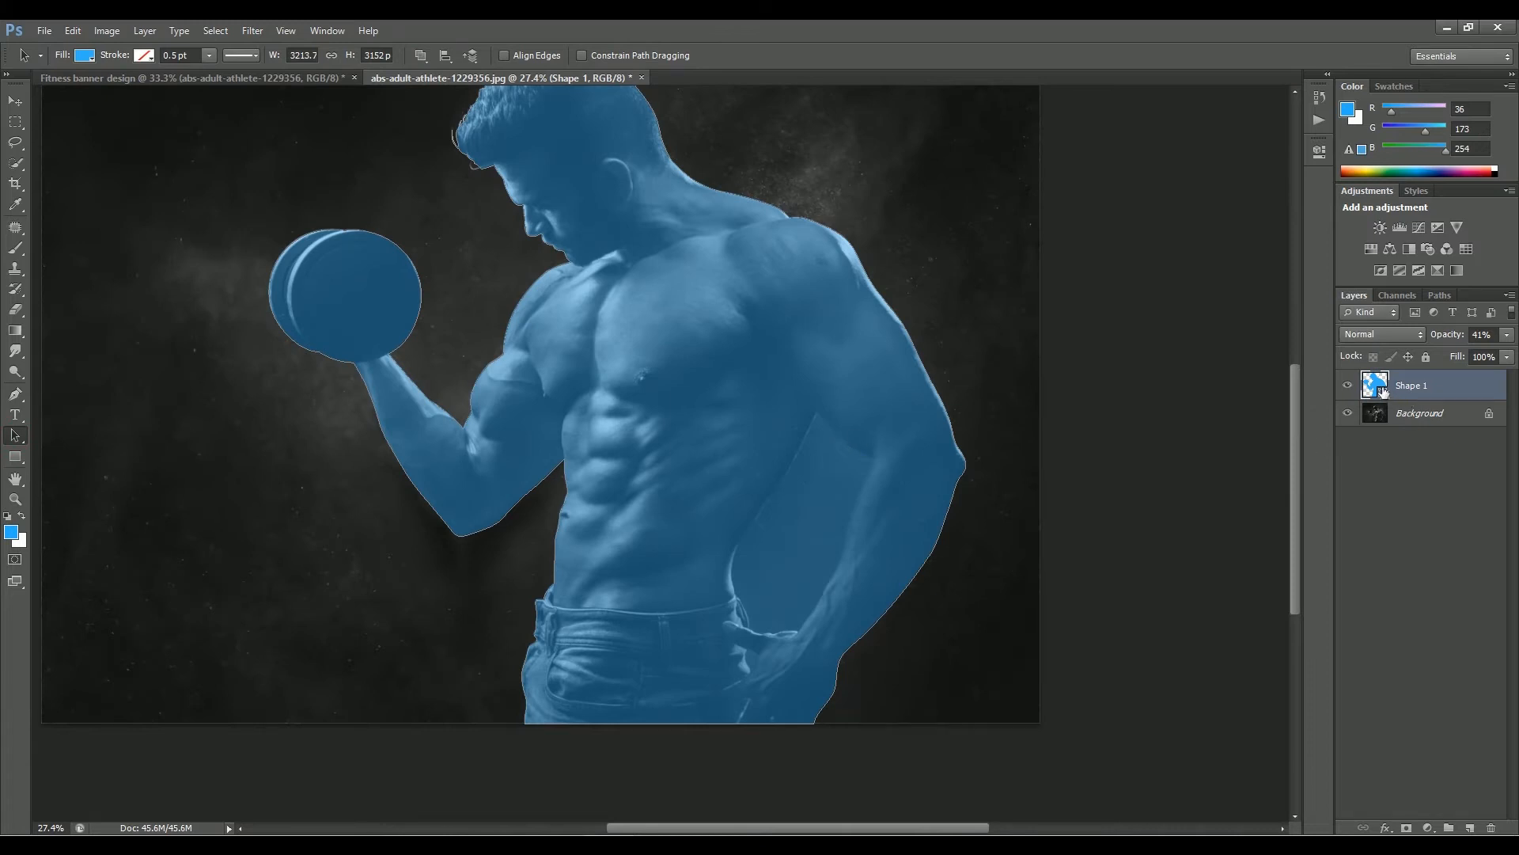
# Set the arm gap path to Subtract Front Shape to cut it out of the athlete shape
pyautogui.click(809, 531)
pyautogui.click(421, 55)
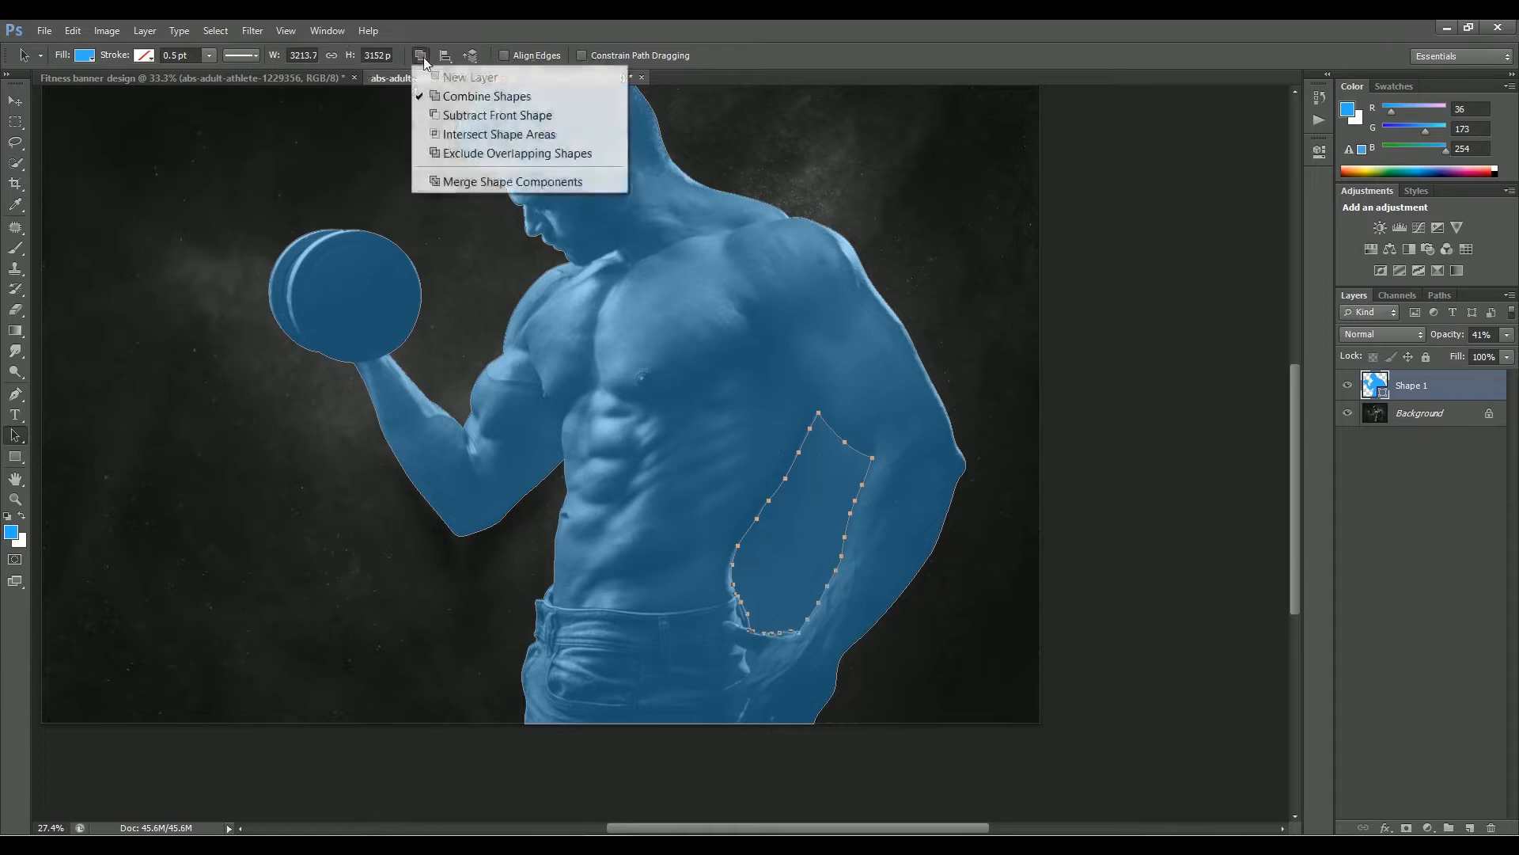
pyautogui.click(473, 110)
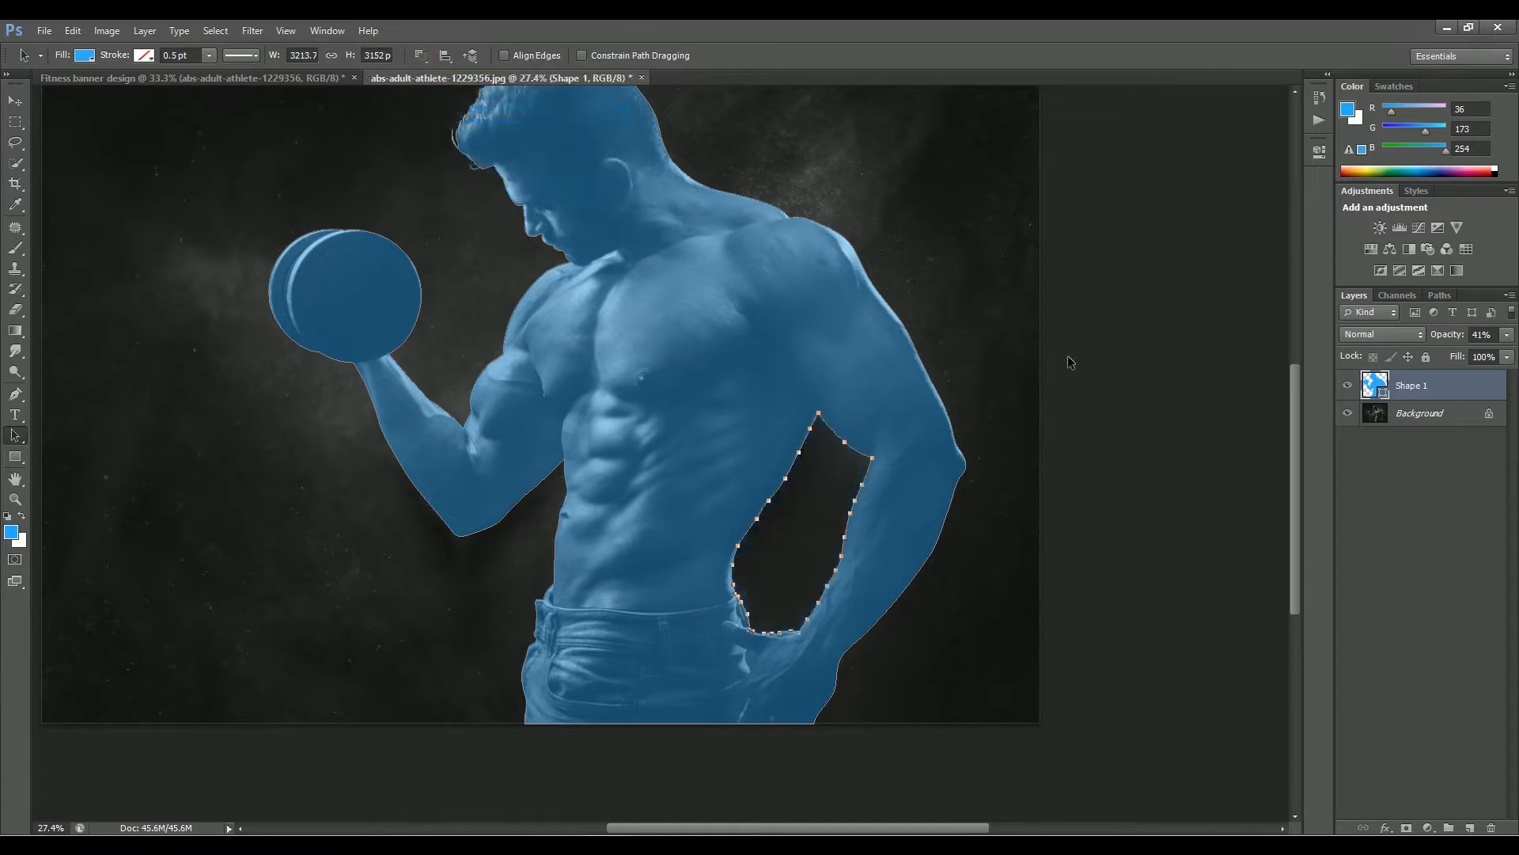
pyautogui.press('v')
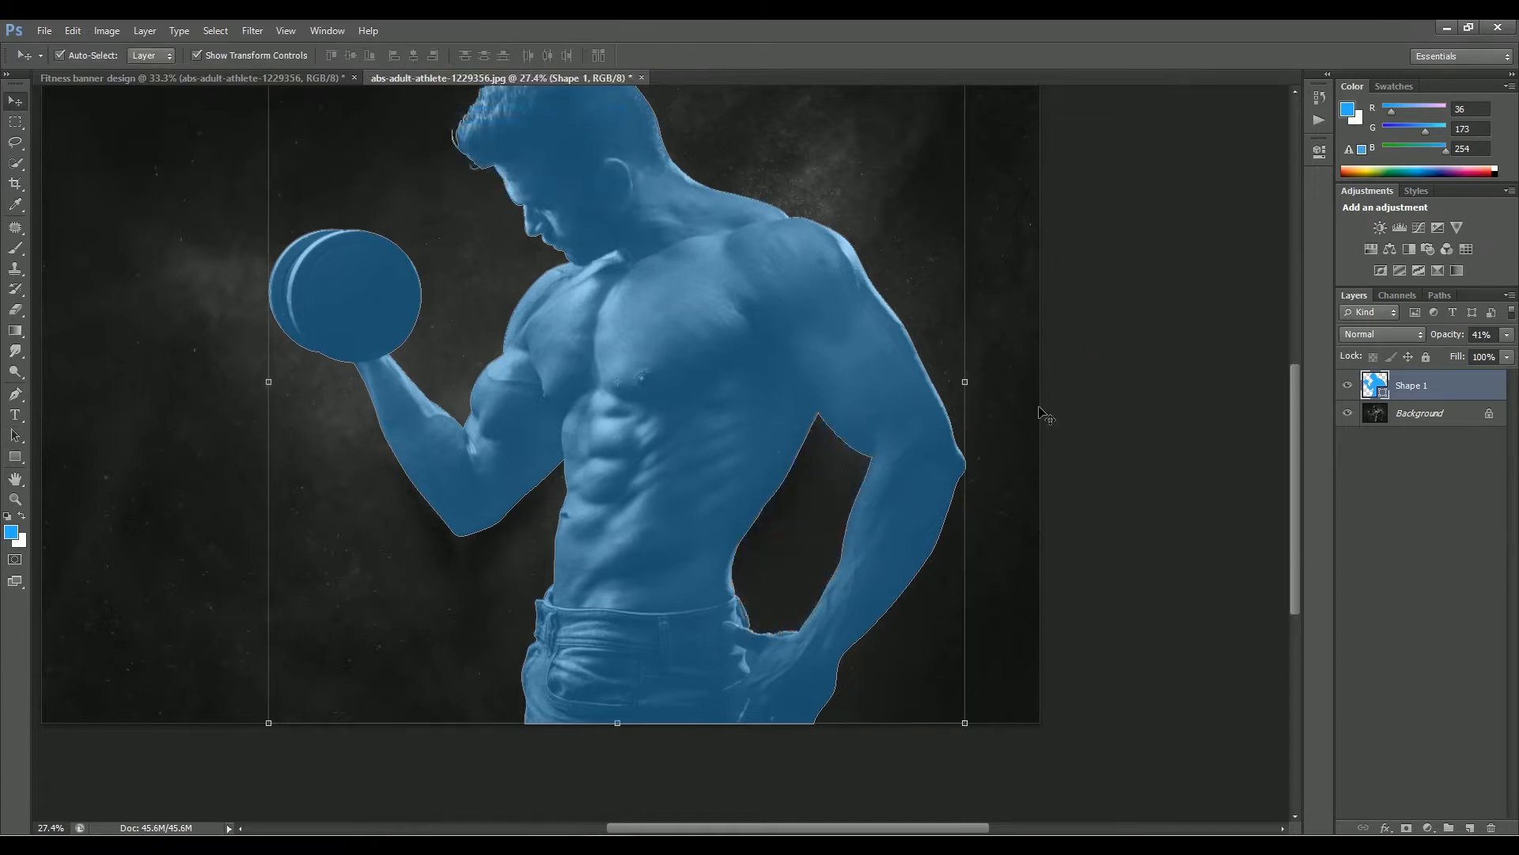
pyautogui.click(1073, 442)
pyautogui.scroll(-2, 785, 373)
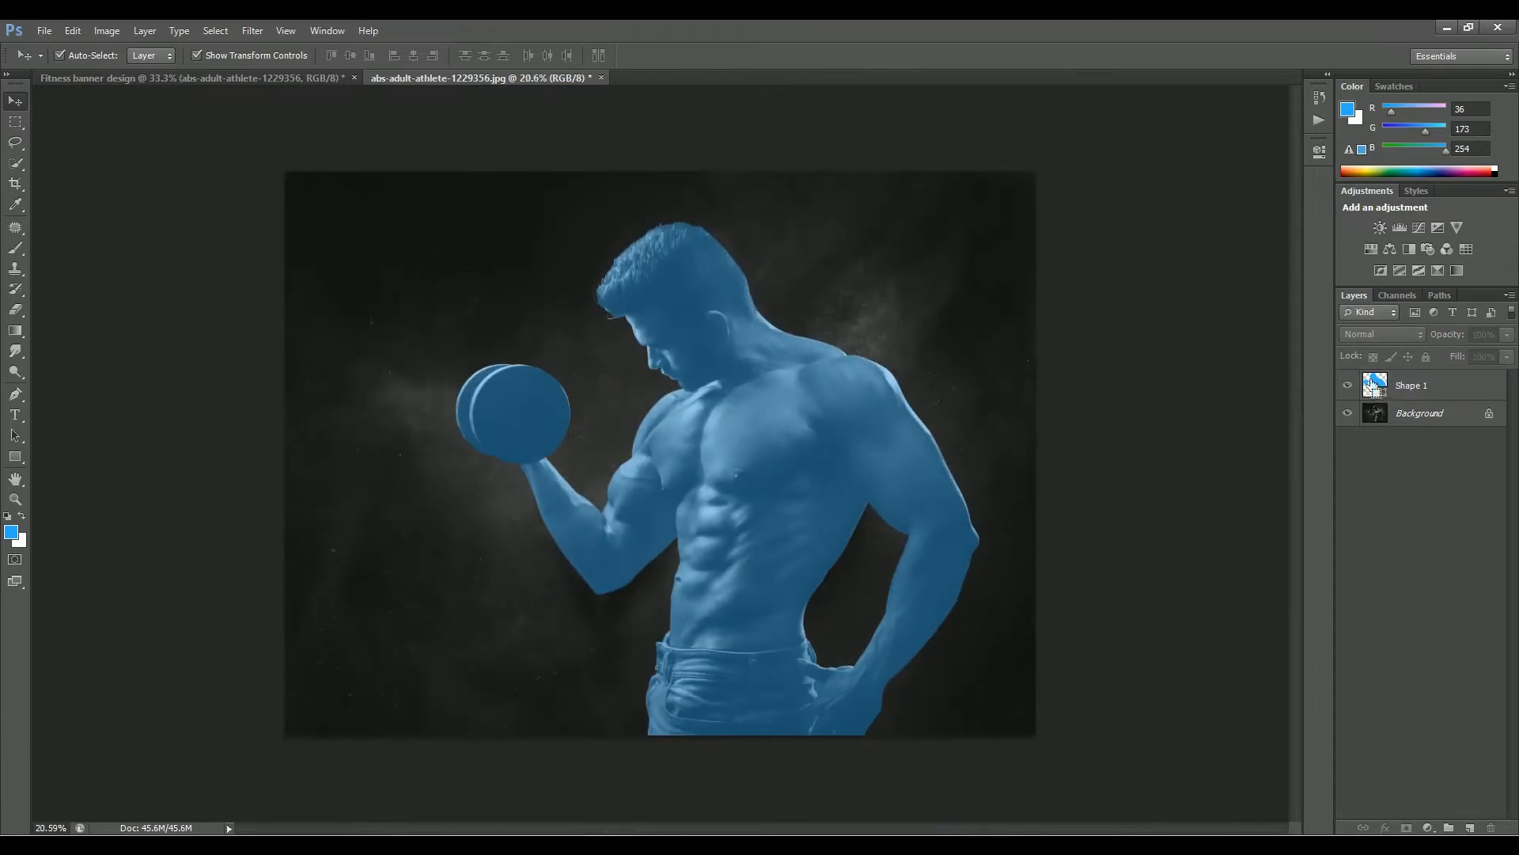
# Load Shape 1 as a selection, add it as a layer mask to the photo layer, and hide Shape 1
pyautogui.keyDown('ctrl'); pyautogui.click(1374, 385); pyautogui.keyUp('ctrl')
pyautogui.click(1417, 415)
pyautogui.click(1408, 828)
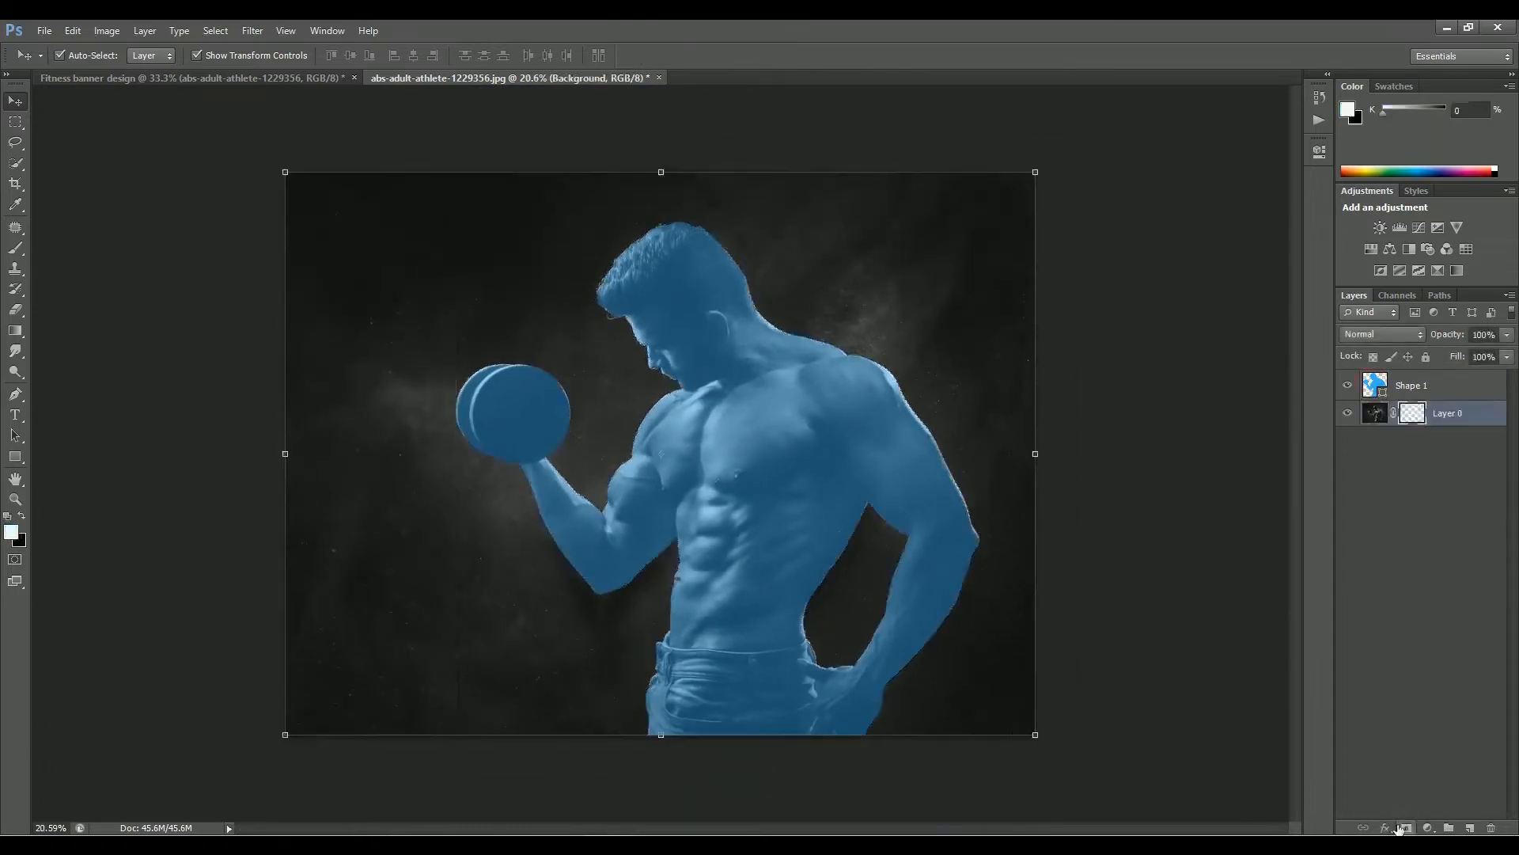
pyautogui.click(1348, 384)
# Bring the masked athlete layer into the Fitness banner design document and reposition it on the canvas
pyautogui.moveTo(749, 427); pyautogui.dragTo(857, 415)
pyautogui.rightClick(1451, 380)
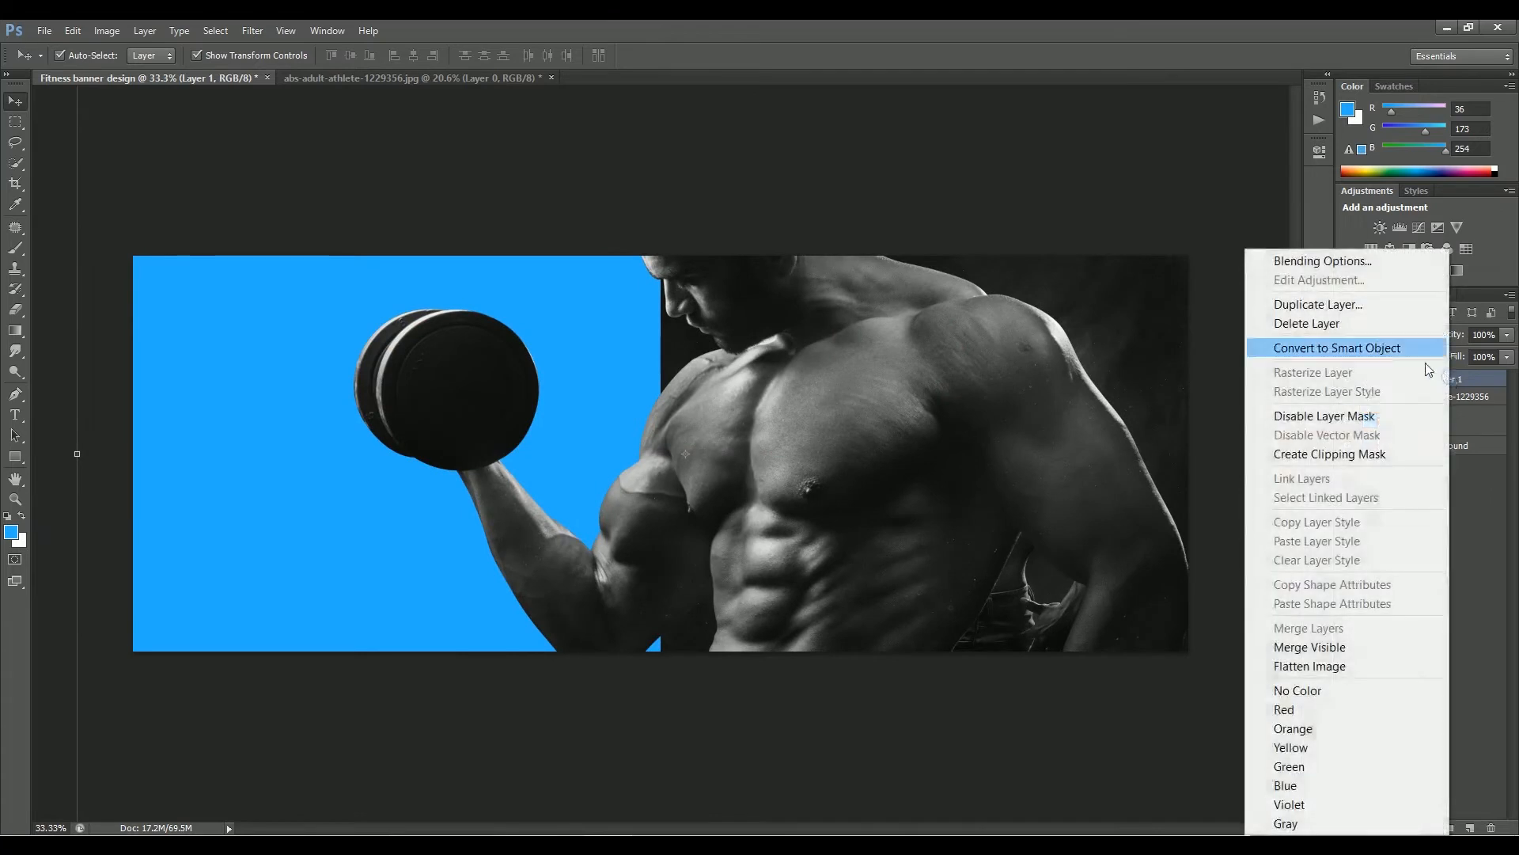
pyautogui.rightClick(1476, 386)
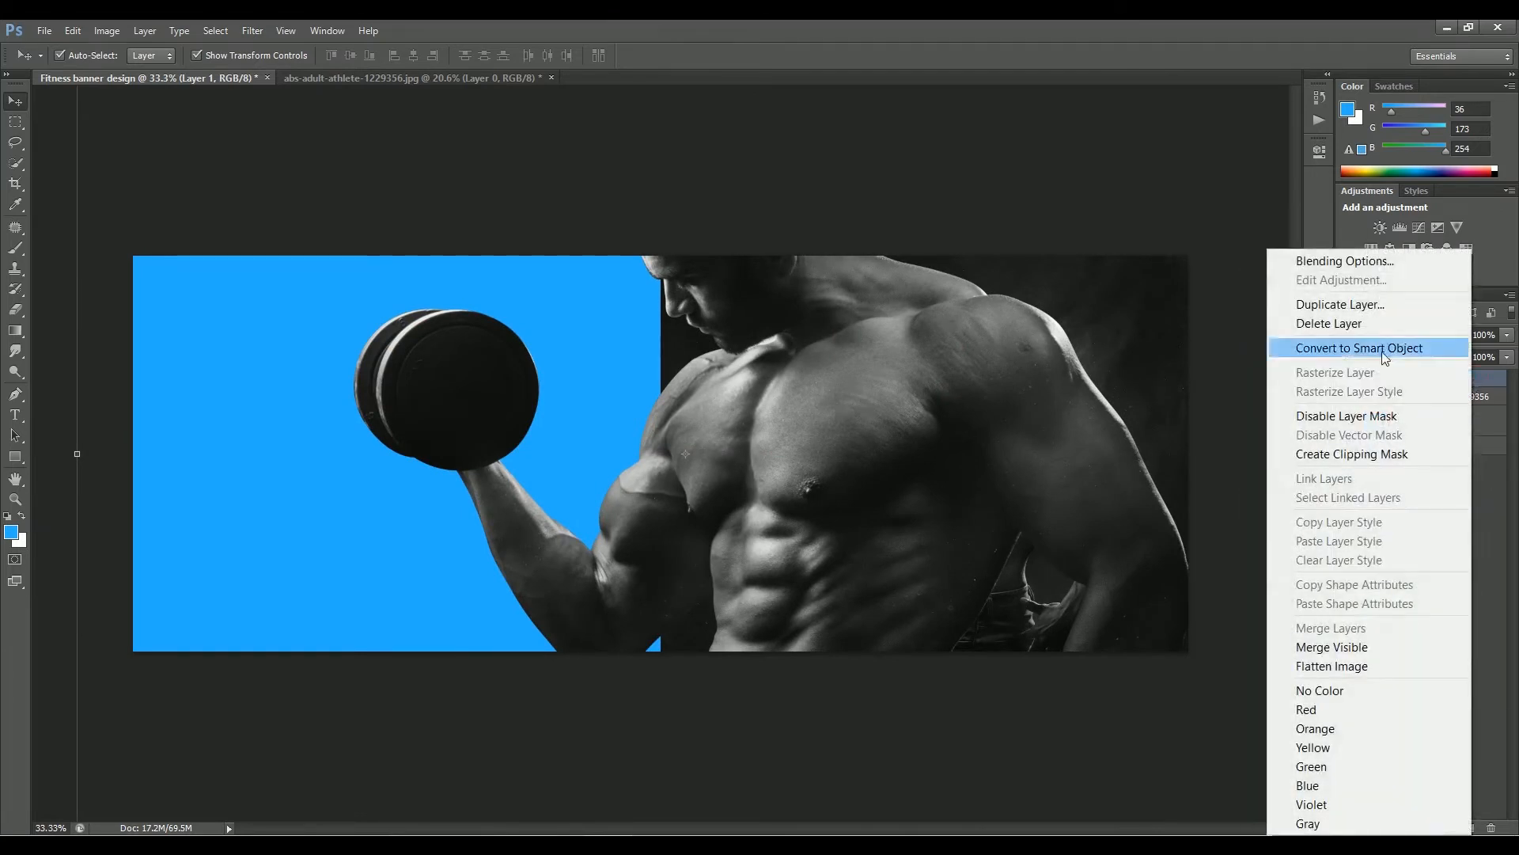
pyautogui.click(1482, 385)
pyautogui.scroll(-3, 857, 443)
pyautogui.moveTo(857, 443); pyautogui.dragTo(738, 508)
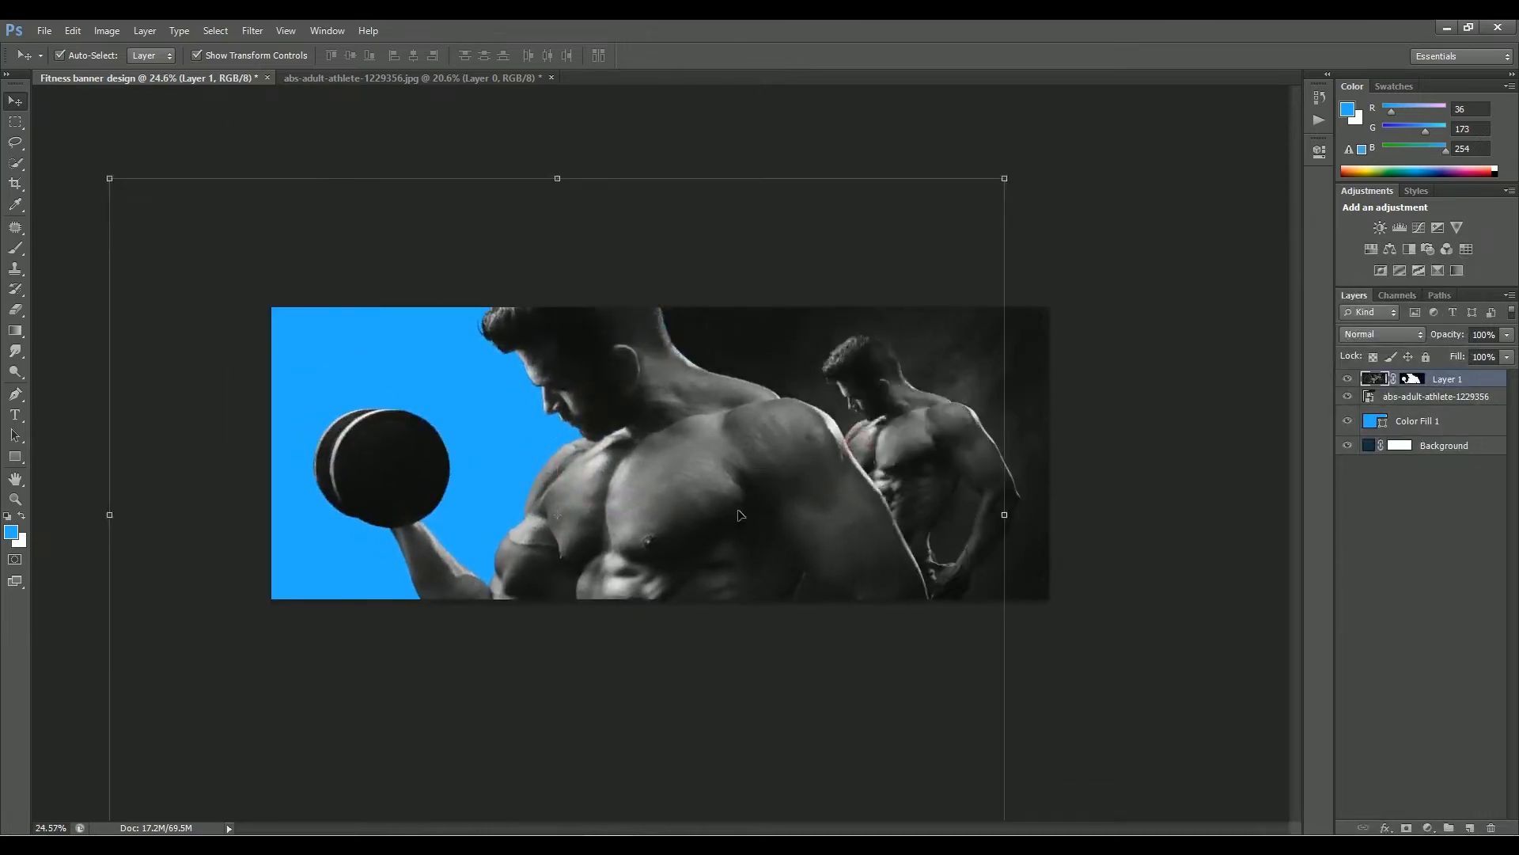
# Park the athlete's mask on a temporary new layer while converting Layer 1 to a smart object, and remove the temporary layer
pyautogui.click(1411, 381)
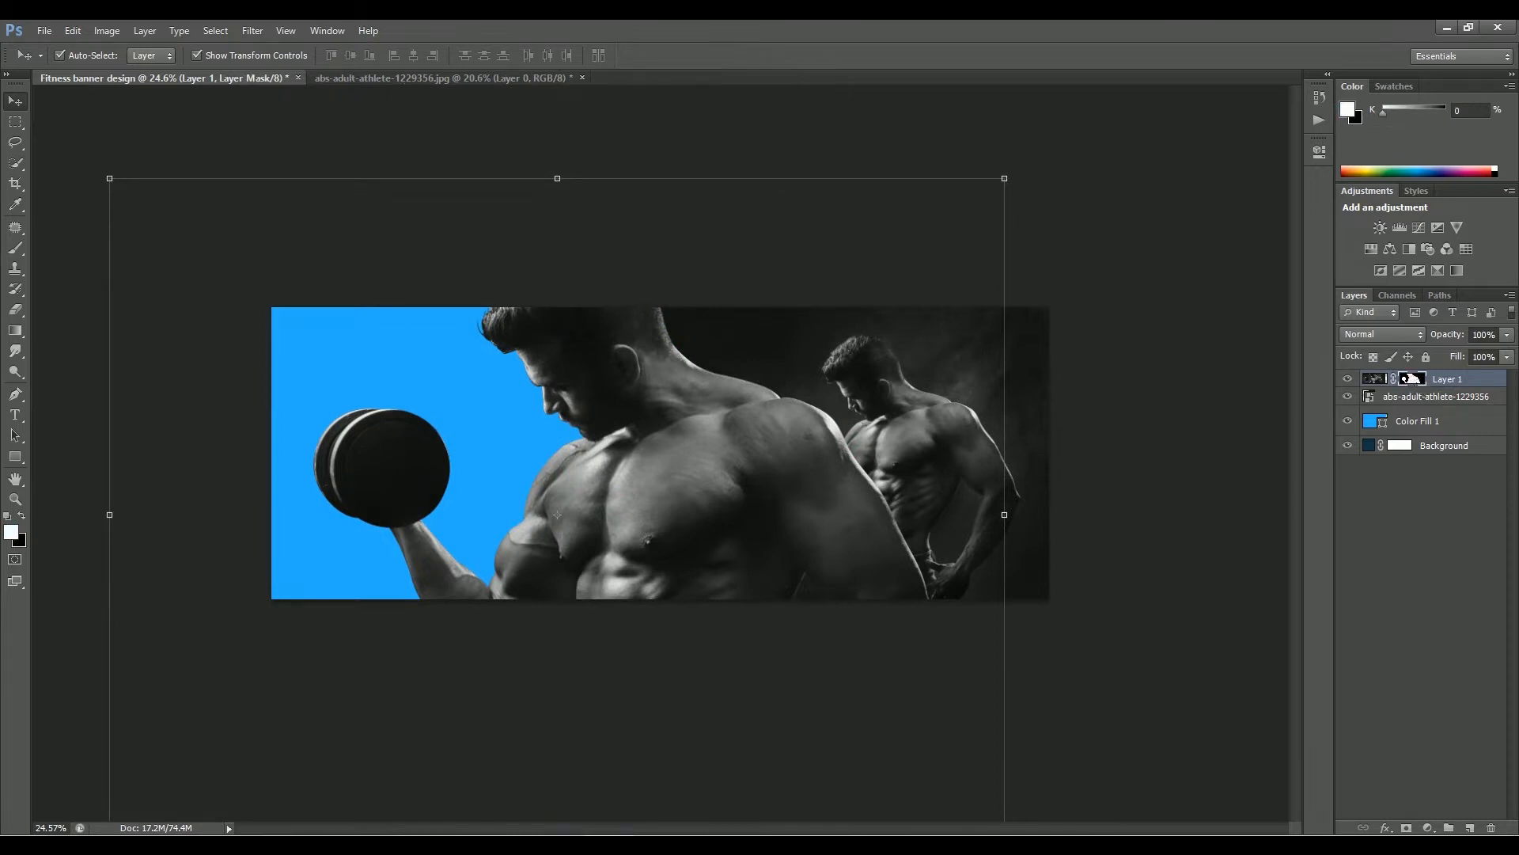
pyautogui.click(1470, 828)
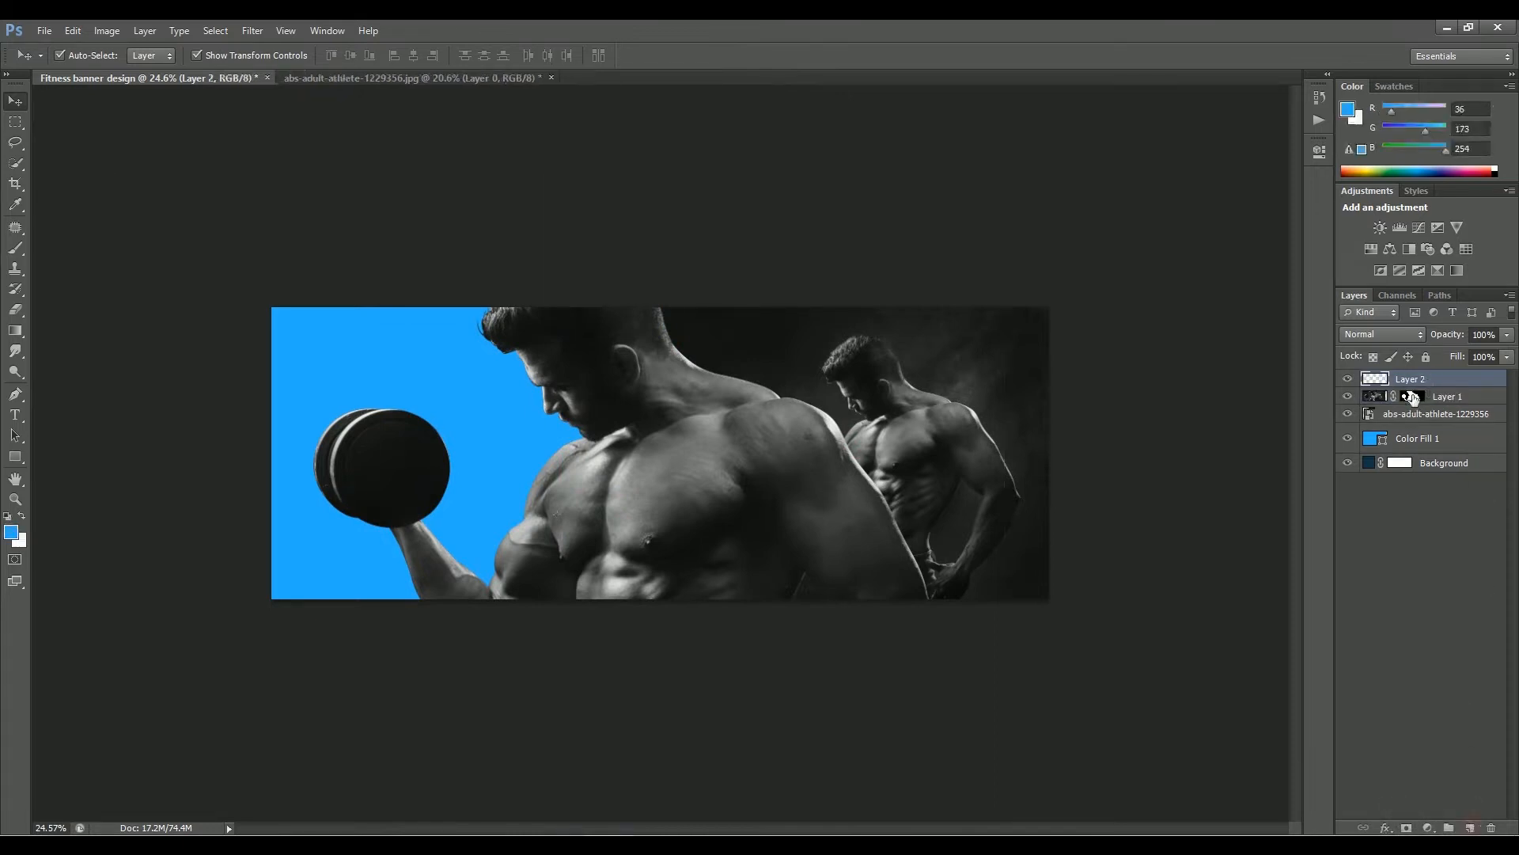
pyautogui.moveTo(1414, 398); pyautogui.dragTo(1416, 380)
pyautogui.rightClick(1440, 397)
pyautogui.click(1282, 337)
pyautogui.moveTo(1417, 380); pyautogui.dragTo(1491, 827)
# Scale the athlete cutout to about 46%, place it in the banner's bottom-right corner, and delete the old athlete photo layer
pyautogui.moveTo(747, 450); pyautogui.dragTo(875, 370)
pyautogui.moveTo(1140, 717); pyautogui.dragTo(922, 549)
pyautogui.moveTo(896, 318); pyautogui.dragTo(1037, 364)
pyautogui.moveTo(1028, 279); pyautogui.dragTo(1044, 285)
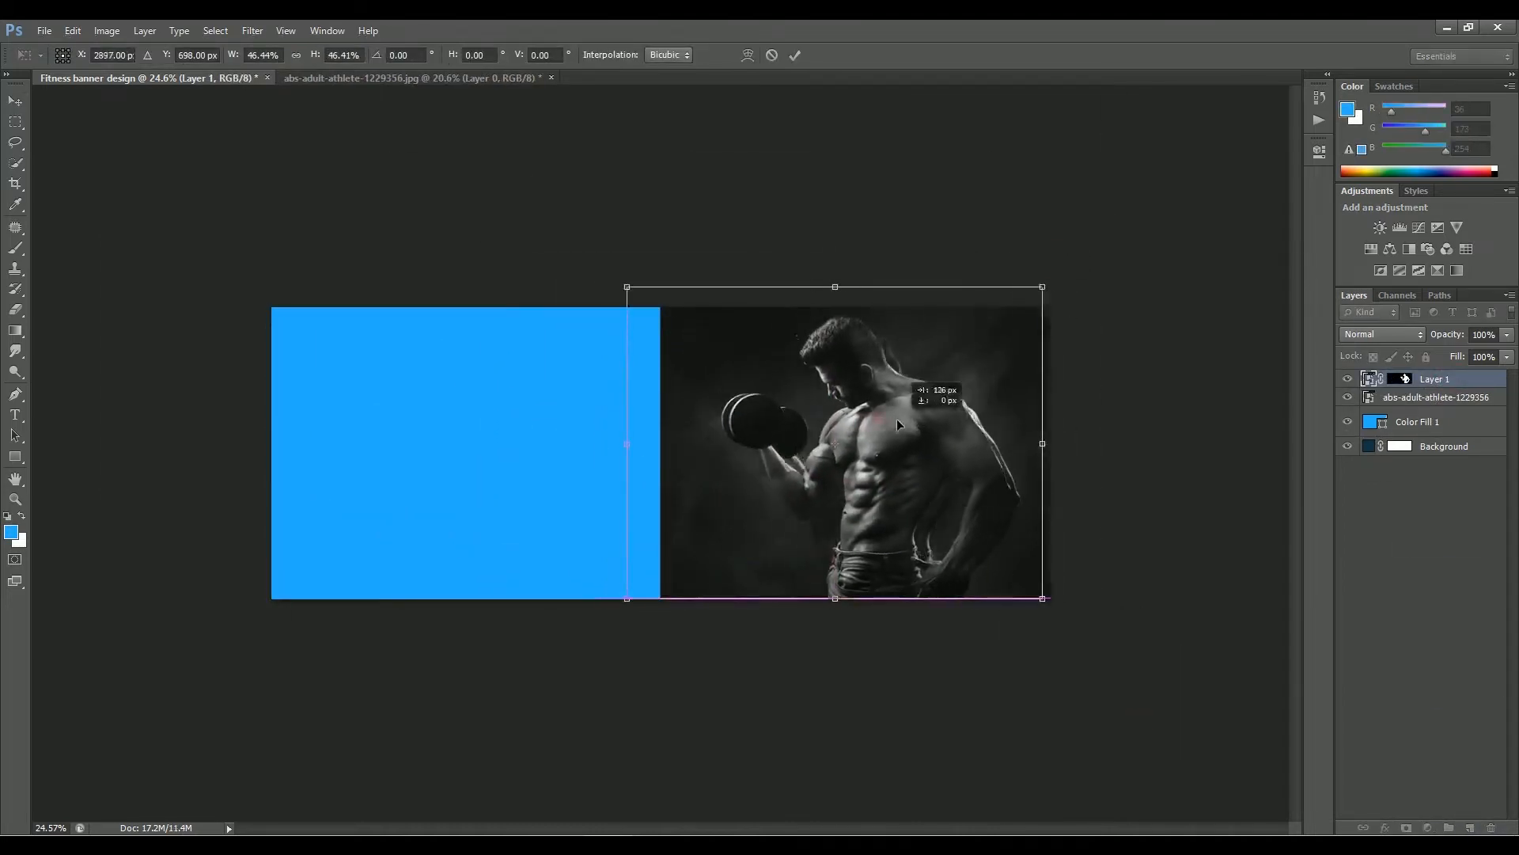
pyautogui.press('Return')
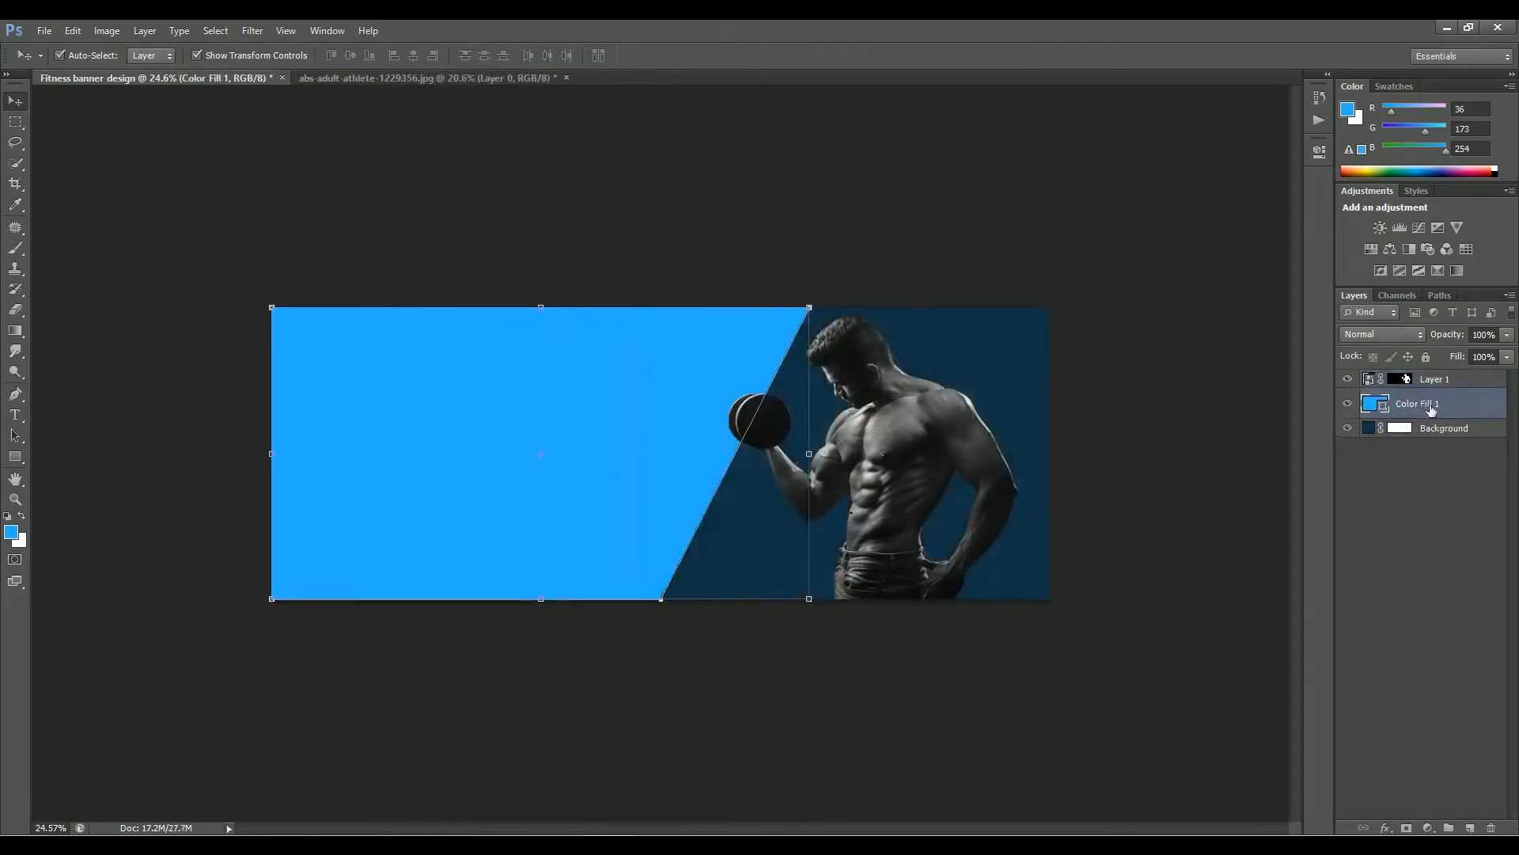
# Rename the athlete cutout layer as Image
pyautogui.click(1444, 381)
pyautogui.doubleClick(1440, 381)
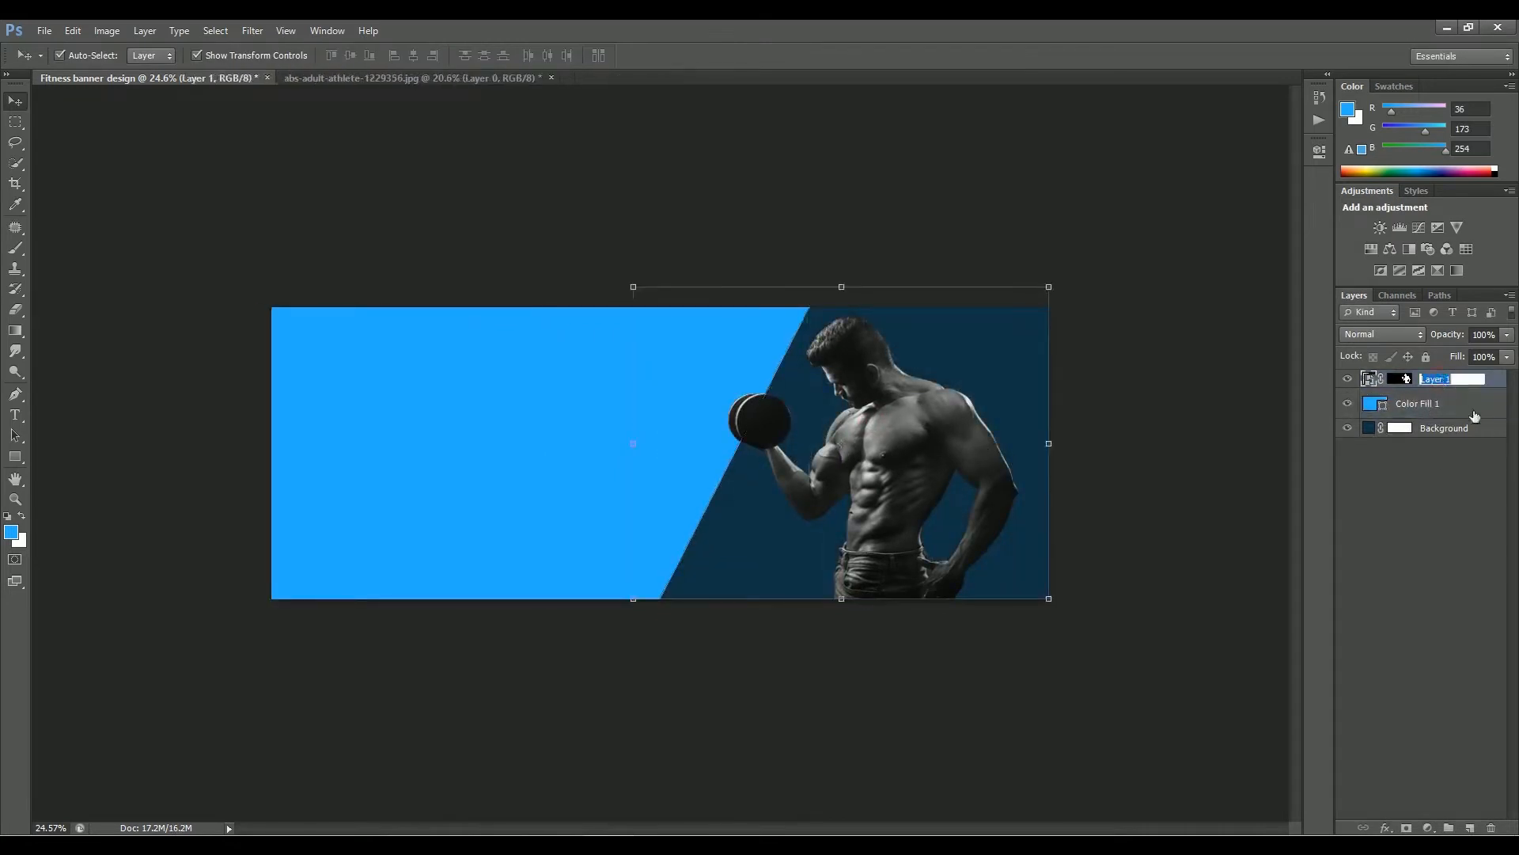
pyautogui.press('Return')
pyautogui.click(1188, 504)
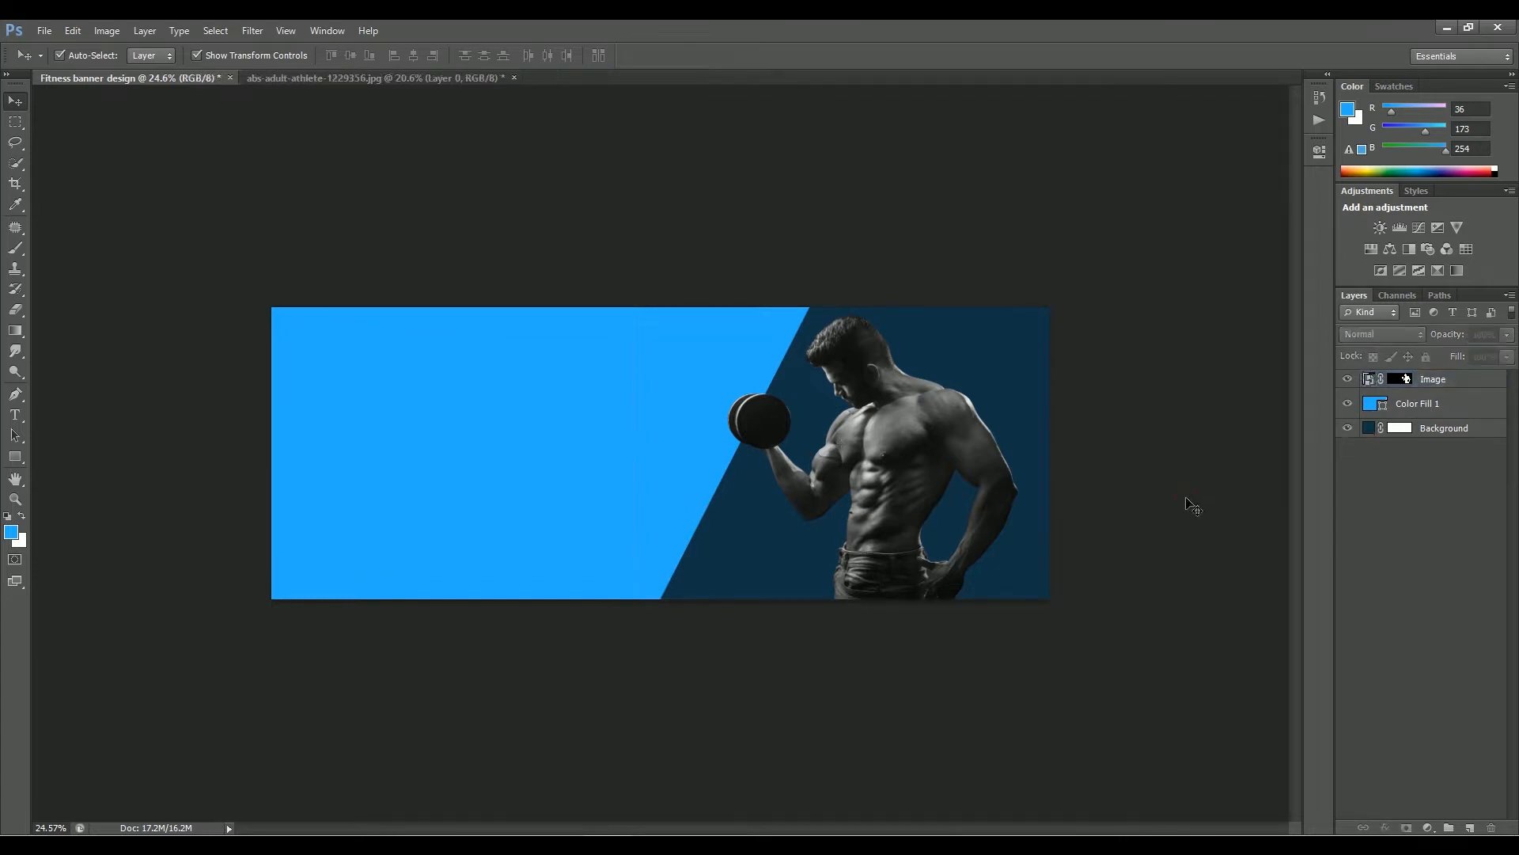
# Draw a small horizontal rounded rectangle on the blue panel as a dumbbell handle and fill it with white (#ffffff)
pyautogui.click(955, 456)
pyautogui.press('u')
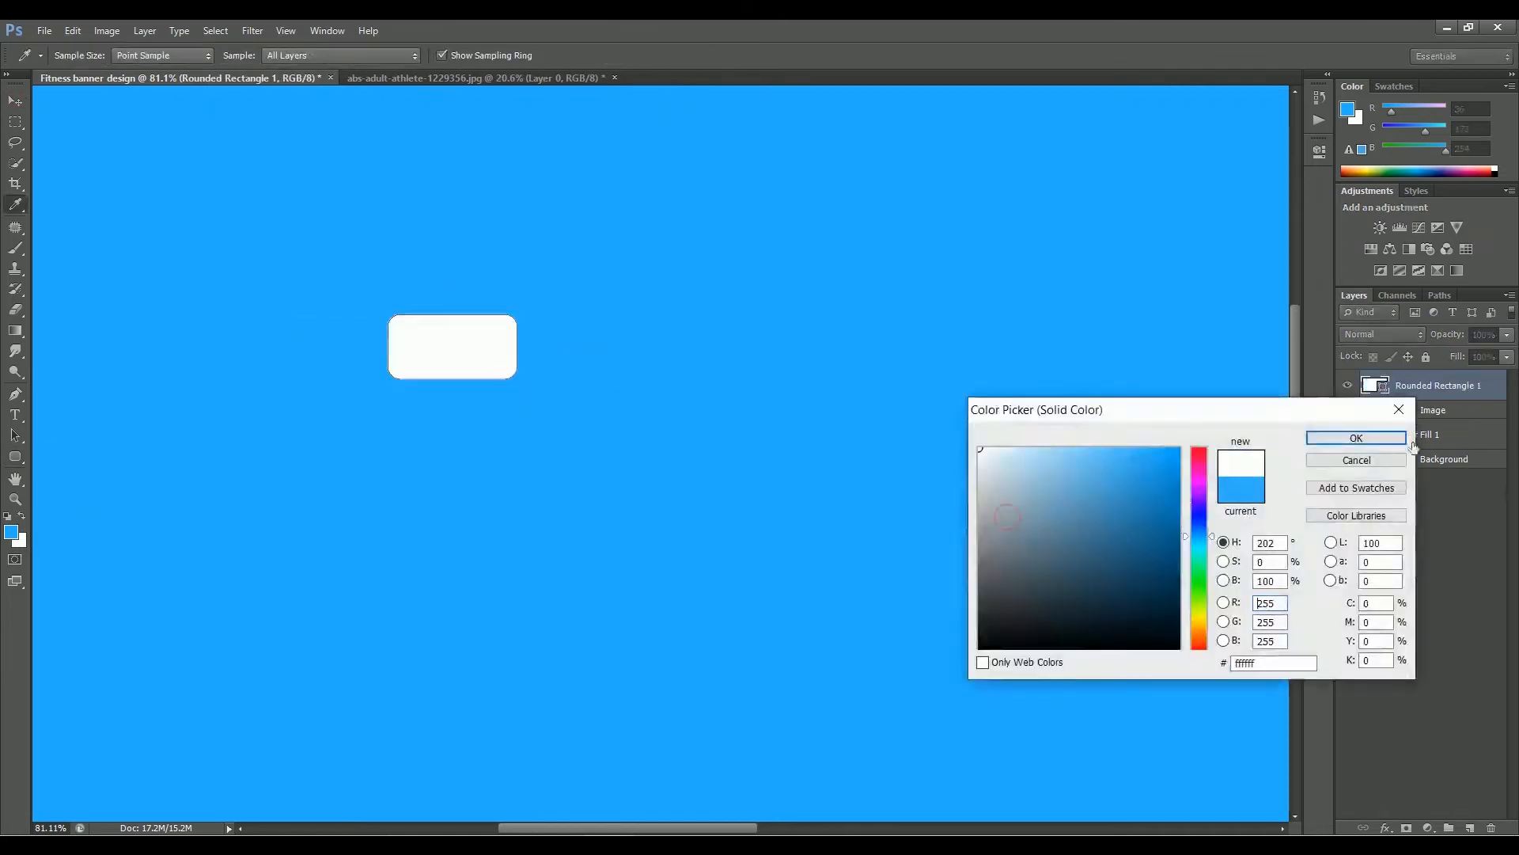
pyautogui.click(1358, 439)
# Add a tall rounded plate and a smaller end piece beside the handle and align them by vertical centers
pyautogui.moveTo(520, 282)
pyautogui.mouseDown()
pyautogui.moveTo(564, 428)
pyautogui.moveTo(619, 372)
pyautogui.moveTo(615, 339)
pyautogui.moveTo(589, 359)
pyautogui.mouseUp()
pyautogui.press('v')
pyautogui.keyDown('shift'); pyautogui.click(467, 349); pyautogui.keyUp('shift')
pyautogui.click(350, 55)
pyautogui.press('Return')
pyautogui.keyDown('shift'); pyautogui.click(548, 356); pyautogui.keyUp('shift')
pyautogui.keyDown('shift'); pyautogui.click(467, 350); pyautogui.keyUp('shift')
pyautogui.click(351, 56)
# Adjust the handle's spacing, and duplicate the plate and end piece onto its other side as a mirrored pair
pyautogui.moveTo(467, 350); pyautogui.dragTo(462, 350)
pyautogui.click(434, 351)
pyautogui.click(543, 365)
pyautogui.keyDown('shift'); pyautogui.click(598, 362); pyautogui.keyUp('shift')
pyautogui.moveTo(554, 366); pyautogui.dragTo(319, 366)
pyautogui.rightClick(329, 387)
pyautogui.hotkey('ctrl', 't')
pyautogui.press('Return')
# Merge all five dumbbell shapes into one layer and rename it Dumbel
pyautogui.keyDown('shift'); pyautogui.click(556, 360); pyautogui.keyUp('shift')
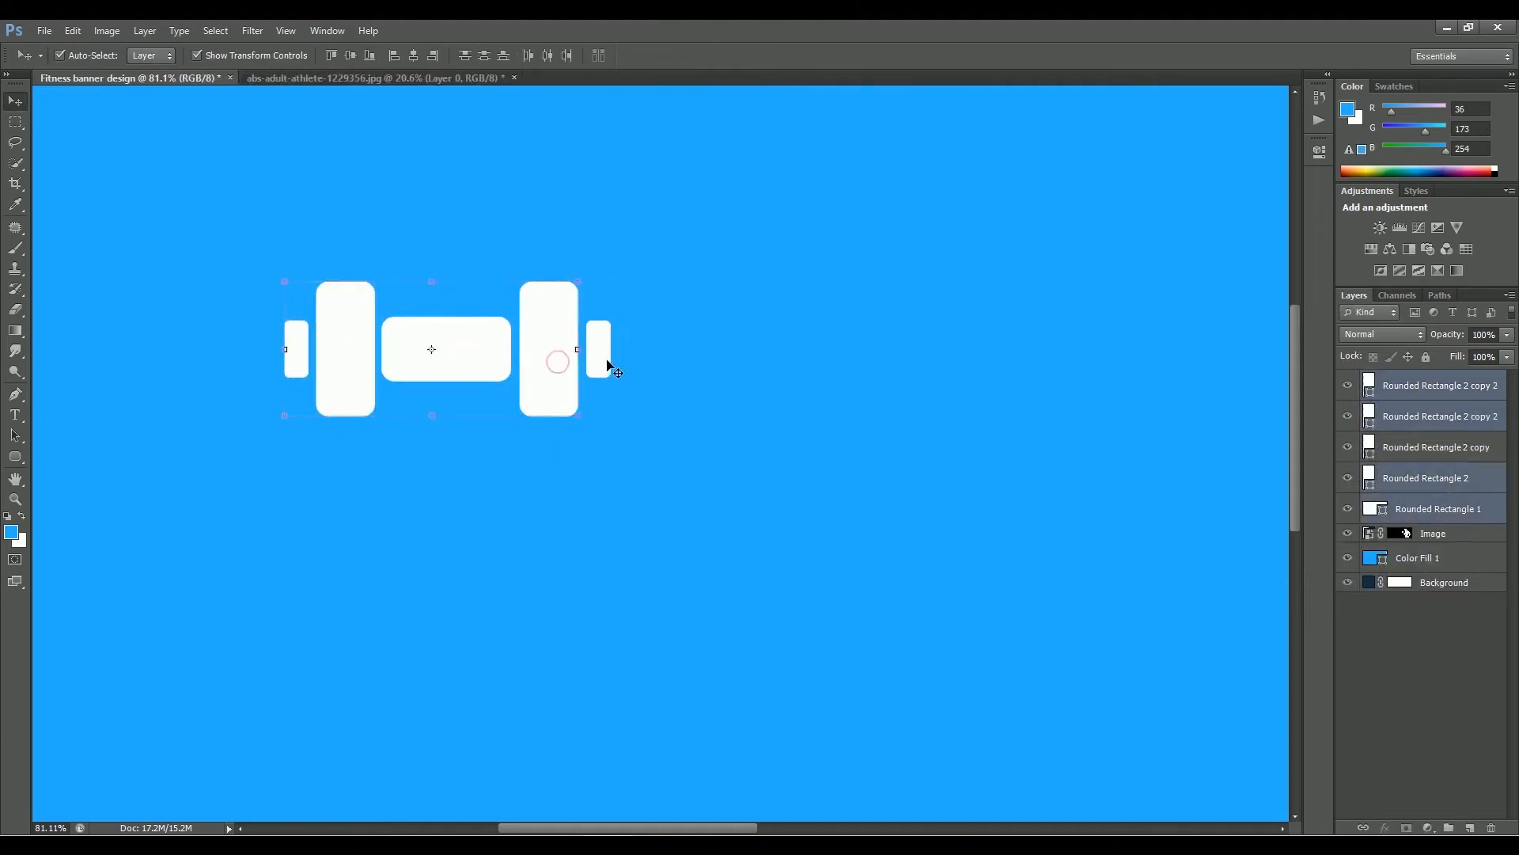
pyautogui.keyDown('shift'); pyautogui.click(603, 365); pyautogui.keyUp('shift')
pyautogui.hotkey('ctrl', 'e')
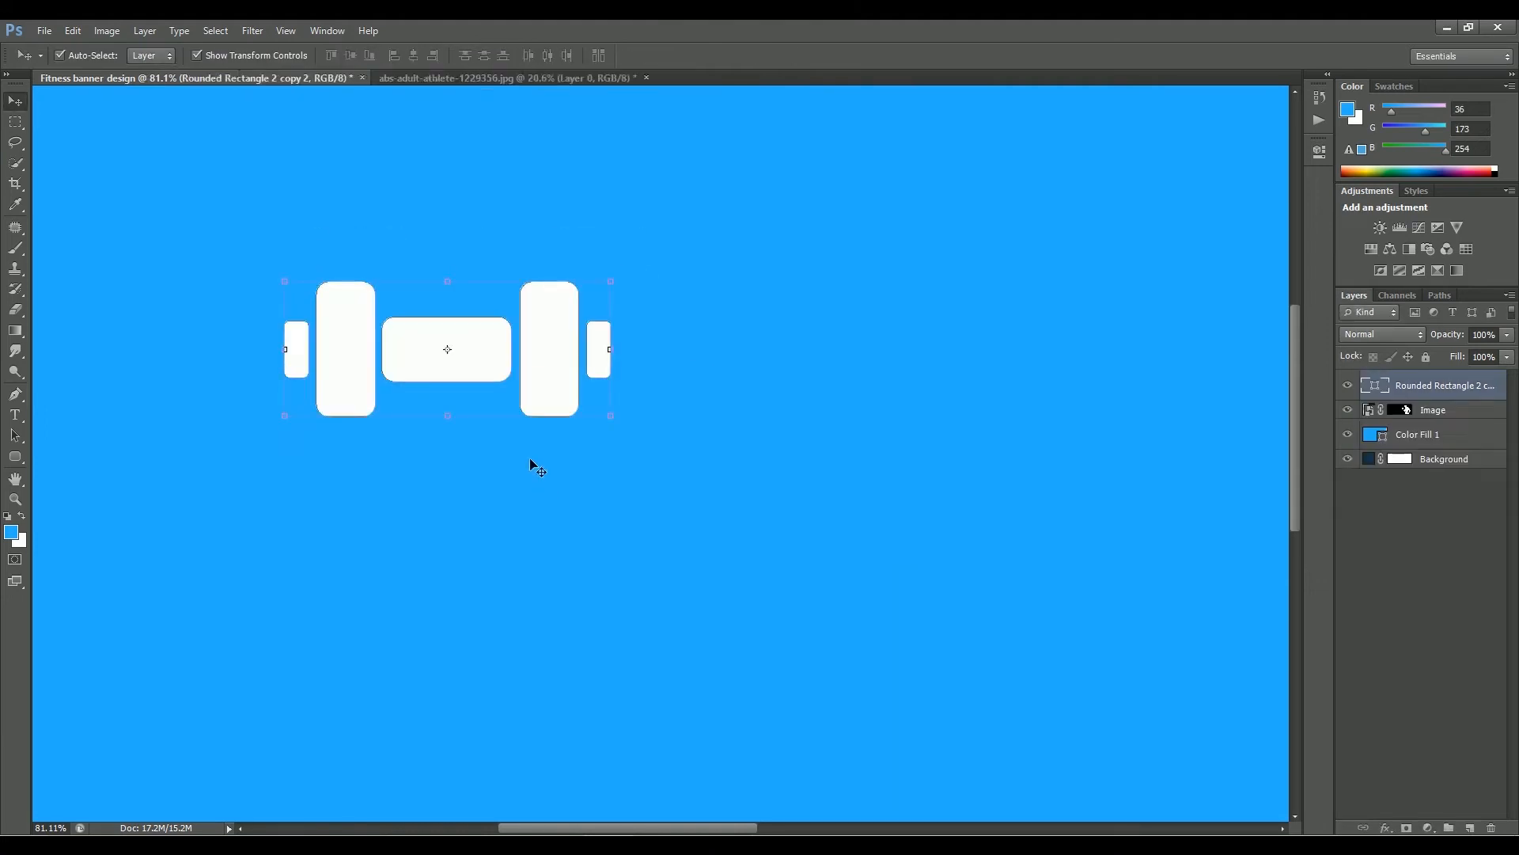
pyautogui.doubleClick(1427, 386)
pyautogui.write('Dum')
pyautogui.press('Return')
# Rotate the dumbbell icon about 45 degrees counter-clockwise
pyautogui.hotkey('ctrl', 't')
pyautogui.moveTo(665, 427); pyautogui.dragTo(641, 293)
pyautogui.press('Return')
# Add the logo text FITCO beside the dumbbell in white Montserrat Bold
pyautogui.press('t')
pyautogui.click(641, 441)
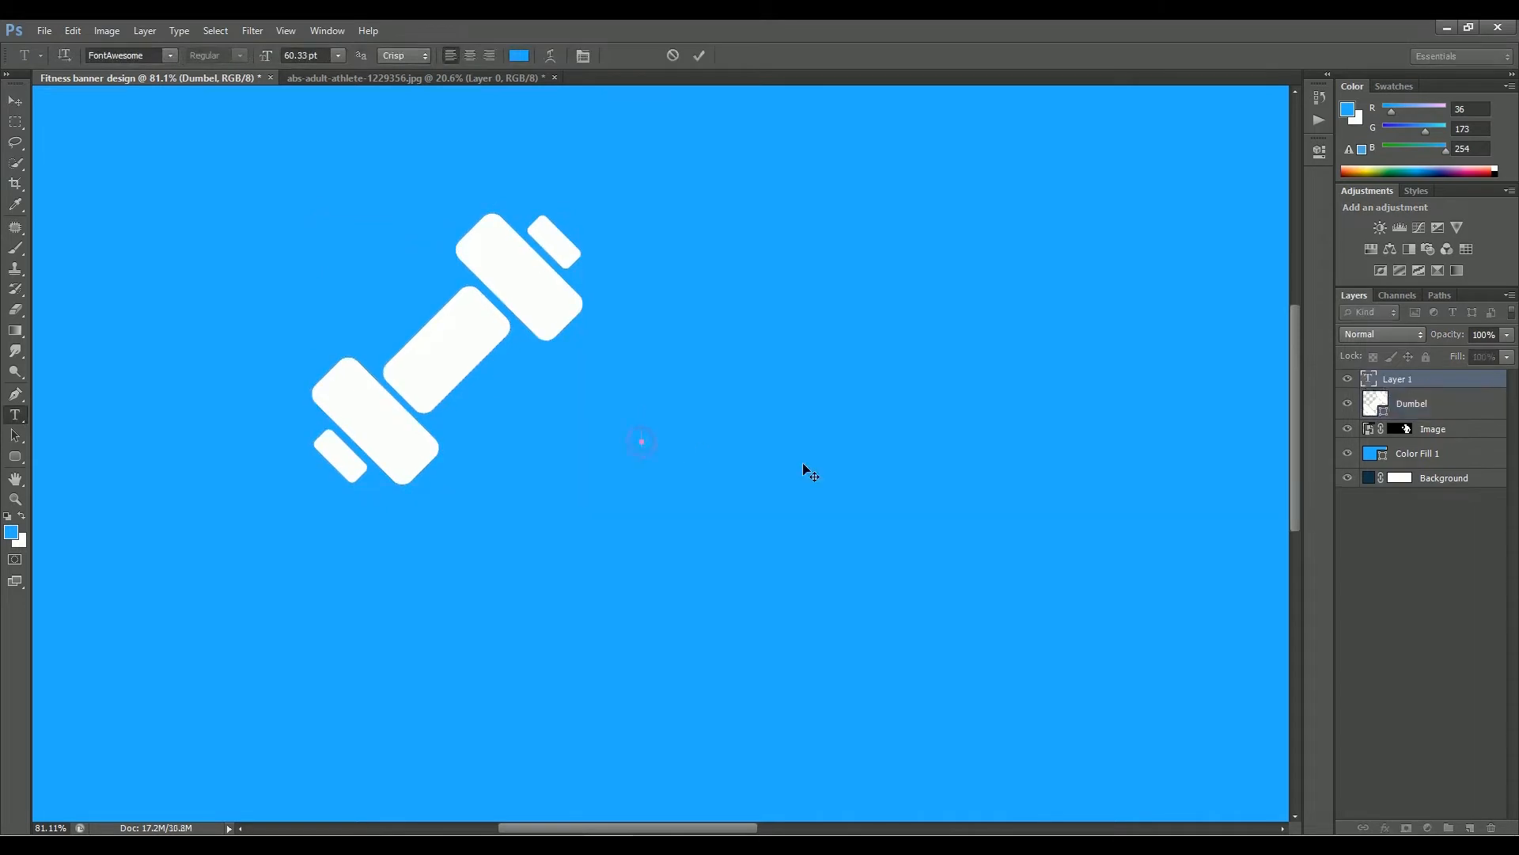
pyautogui.click(132, 57)
pyautogui.write('Montserrat')
pyautogui.press('Return')
pyautogui.click(240, 56)
pyautogui.click(237, 249)
pyautogui.click(519, 56)
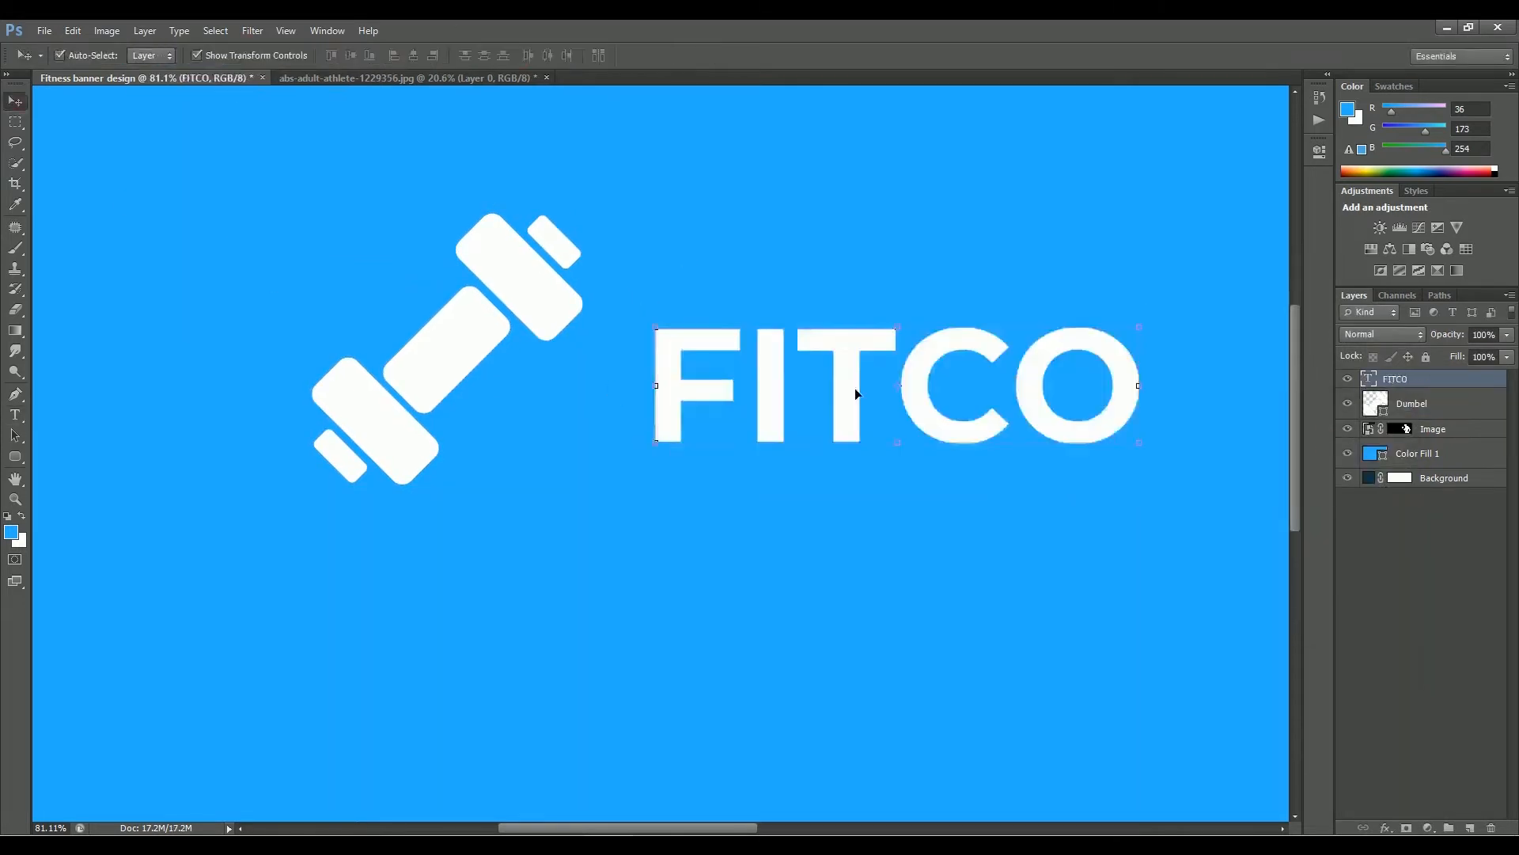
# Scale down the dumbbell icon and move it close beside the FITCO text
pyautogui.press('z')
pyautogui.keyDown('alt'); pyautogui.click(655, 464); pyautogui.keyUp('alt')
pyautogui.moveTo(655, 464); pyautogui.dragTo(660, 464)
pyautogui.press('v')
pyautogui.click(603, 366)
pyautogui.moveTo(631, 328); pyautogui.dragTo(613, 342)
pyautogui.moveTo(584, 372); pyautogui.dragTo(595, 398)
pyautogui.press('Return')
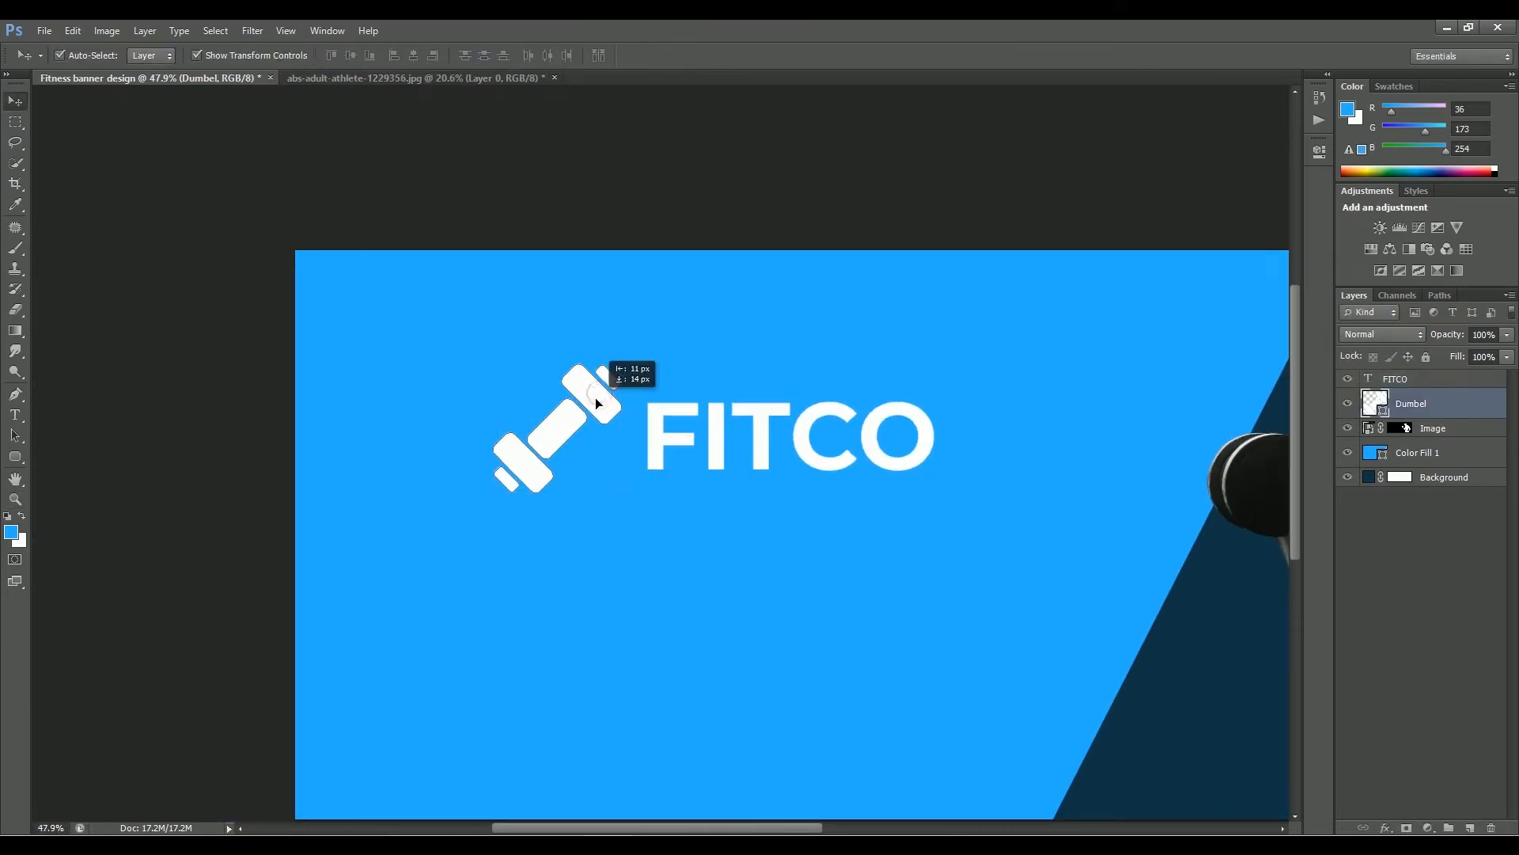
# Align the FITCO text and dumbbell by vertical centers, and shift the icon slightly up and the text slightly down
pyautogui.moveTo(762, 468); pyautogui.dragTo(757, 475)
pyautogui.keyDown('shift'); pyautogui.click(587, 396); pyautogui.keyUp('shift')
pyautogui.click(350, 55)
pyautogui.moveTo(587, 398); pyautogui.dragTo(588, 385)
pyautogui.moveTo(760, 444); pyautogui.dragTo(760, 450)
# Convert the dumbbell and FITCO text into one smart object and rename it Your logo here
pyautogui.keyDown('shift'); pyautogui.click(581, 384); pyautogui.keyUp('shift')
pyautogui.rightClick(1435, 402)
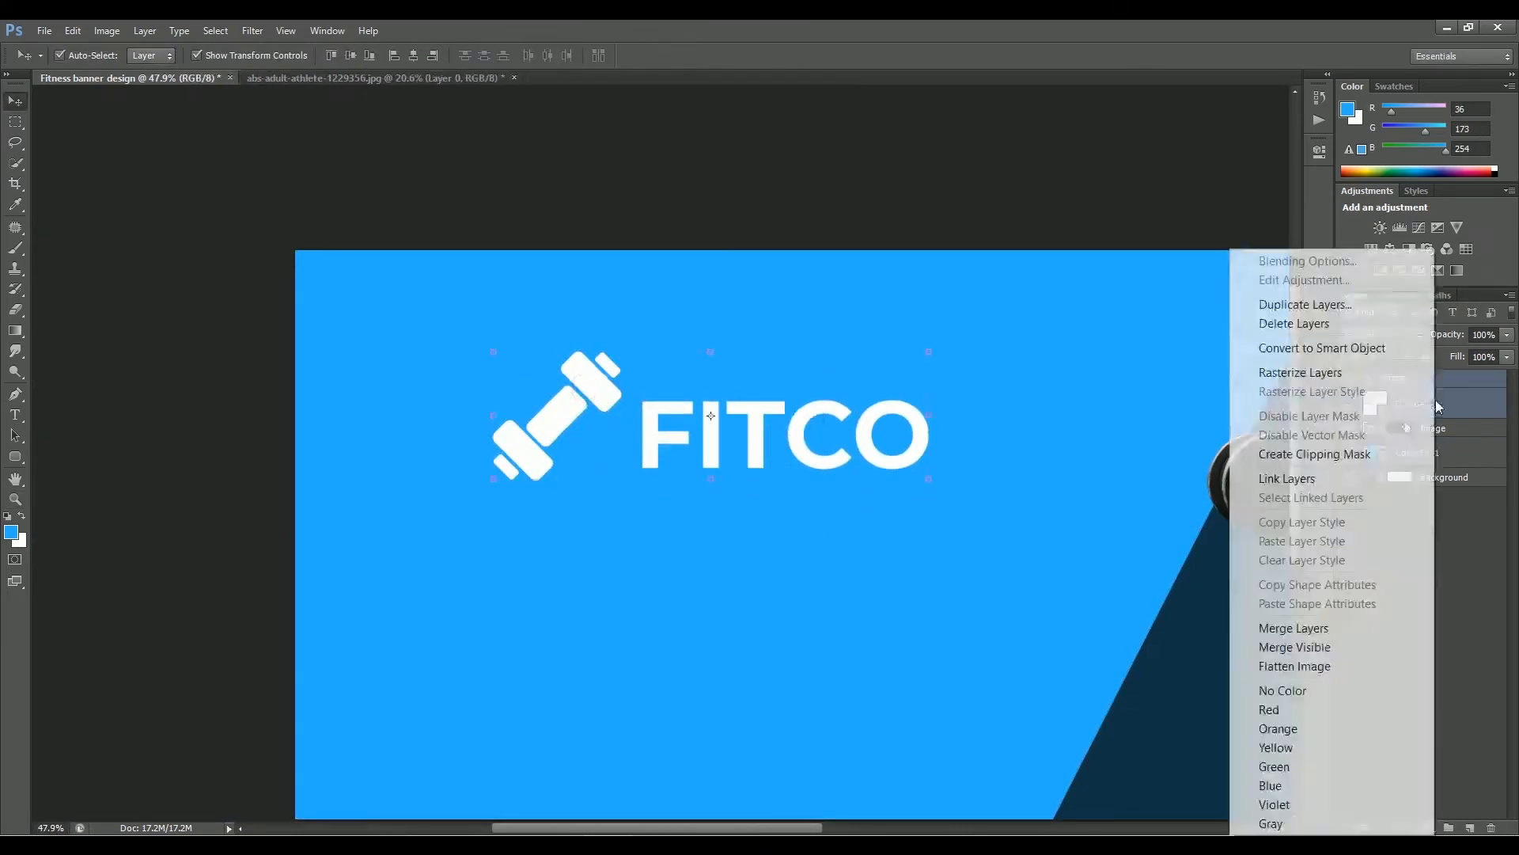
pyautogui.click(1302, 348)
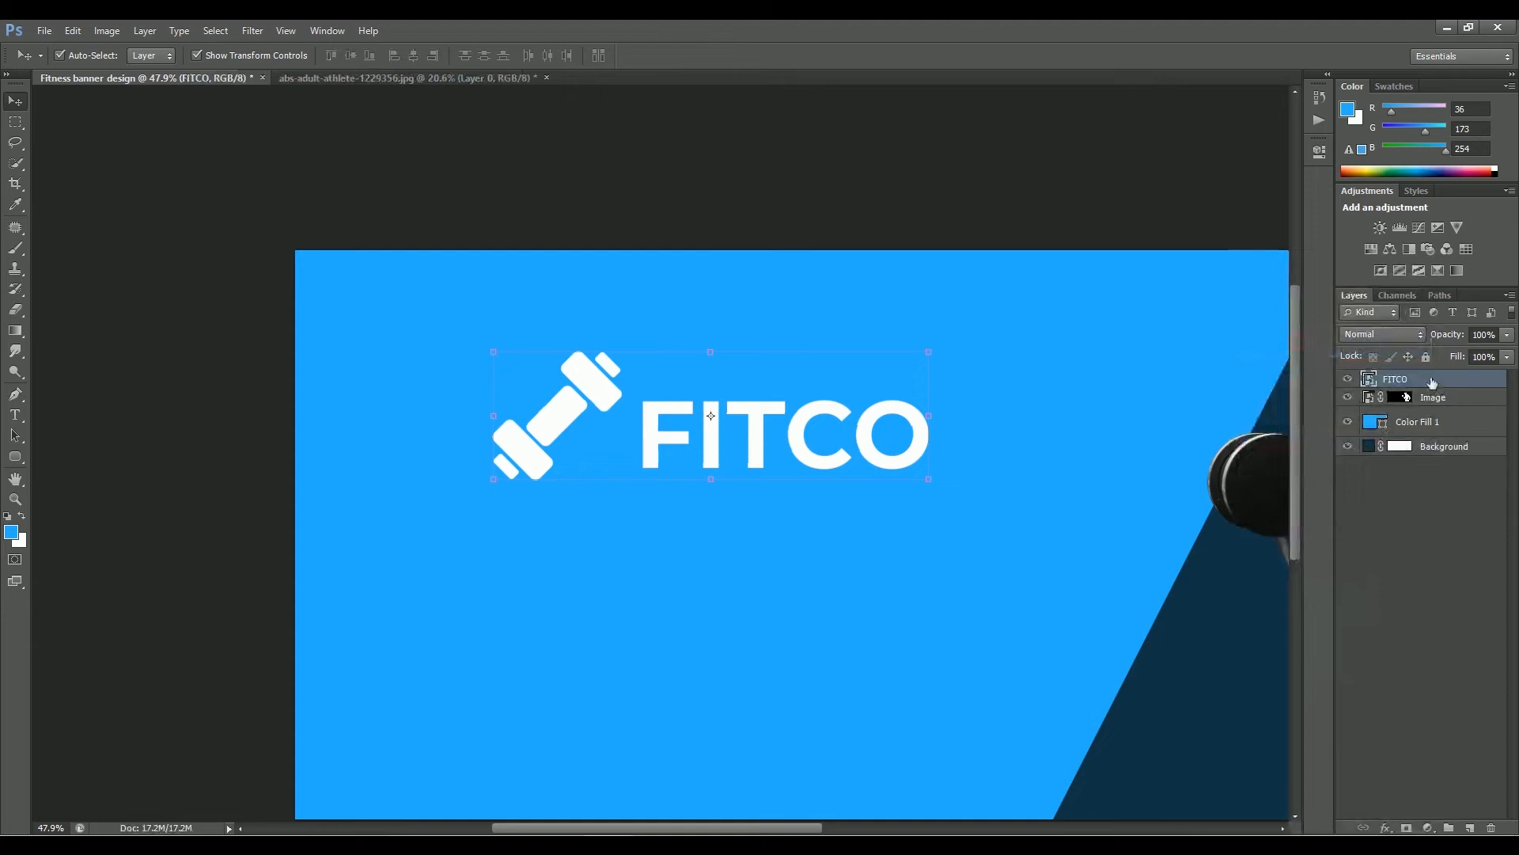
pyautogui.doubleClick(1396, 380)
pyautogui.write('Your logo here')
pyautogui.press('Return')
# Scale the FITCO logo down and place it in the upper-left corner of the blue panel
pyautogui.moveTo(757, 437); pyautogui.dragTo(641, 401)
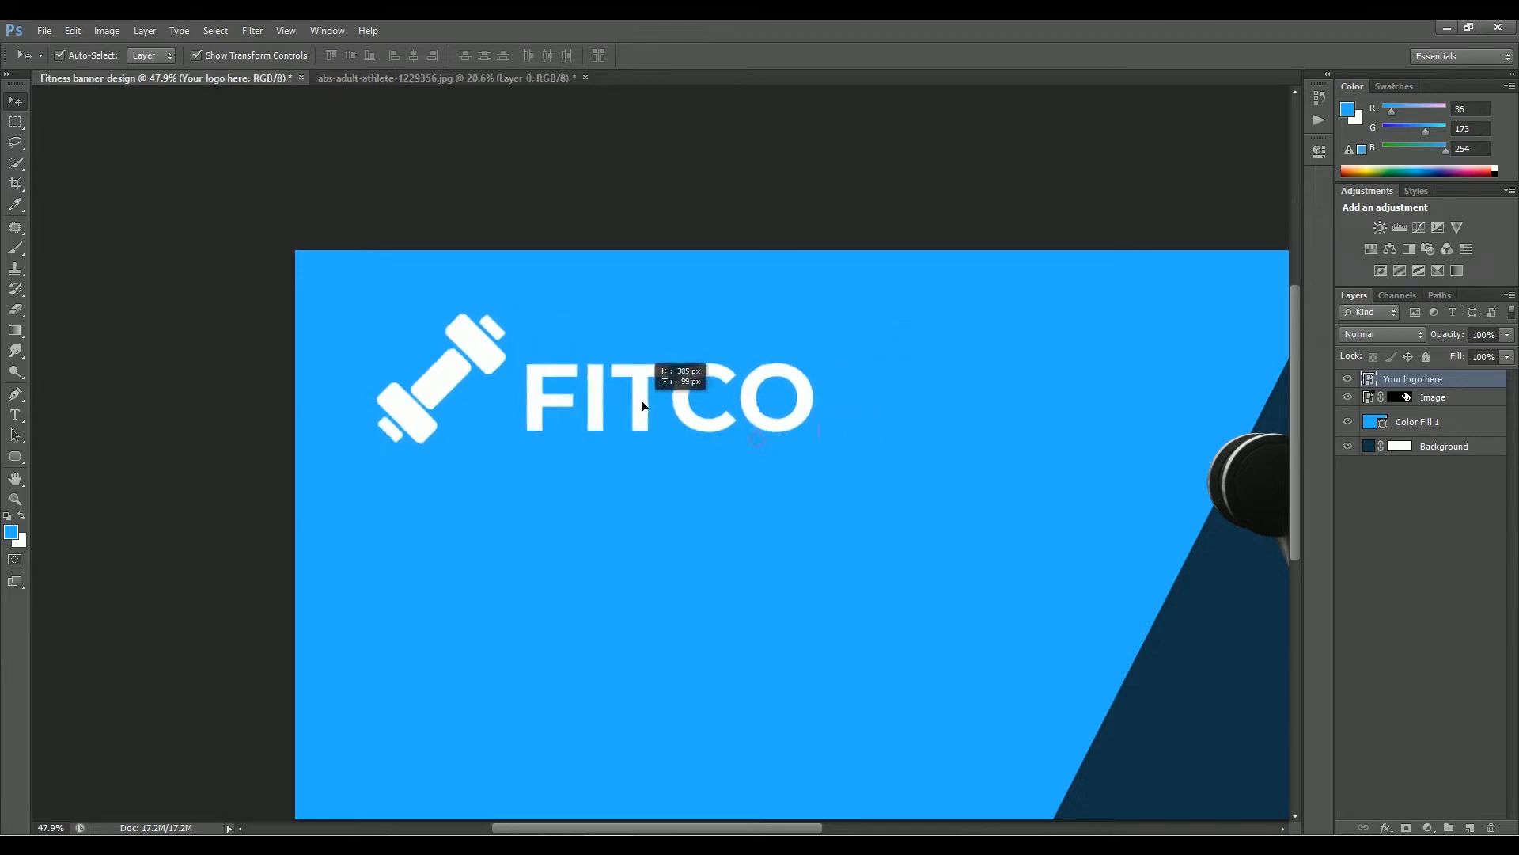
pyautogui.hotkey('ctrl', 't')
pyautogui.moveTo(813, 315); pyautogui.dragTo(600, 376)
pyautogui.moveTo(529, 424); pyautogui.dragTo(544, 379)
pyautogui.press('Return')
pyautogui.scroll(-5, 578, 419)
pyautogui.moveTo(388, 365); pyautogui.dragTo(305, 338)
pyautogui.press('Return')
pyautogui.click(373, 248)
# Add the two-line headline Start / Training below the logo in white Montserrat Bold at 250.33 pt
pyautogui.press('t')
pyautogui.click(248, 407)
pyautogui.write('Start')
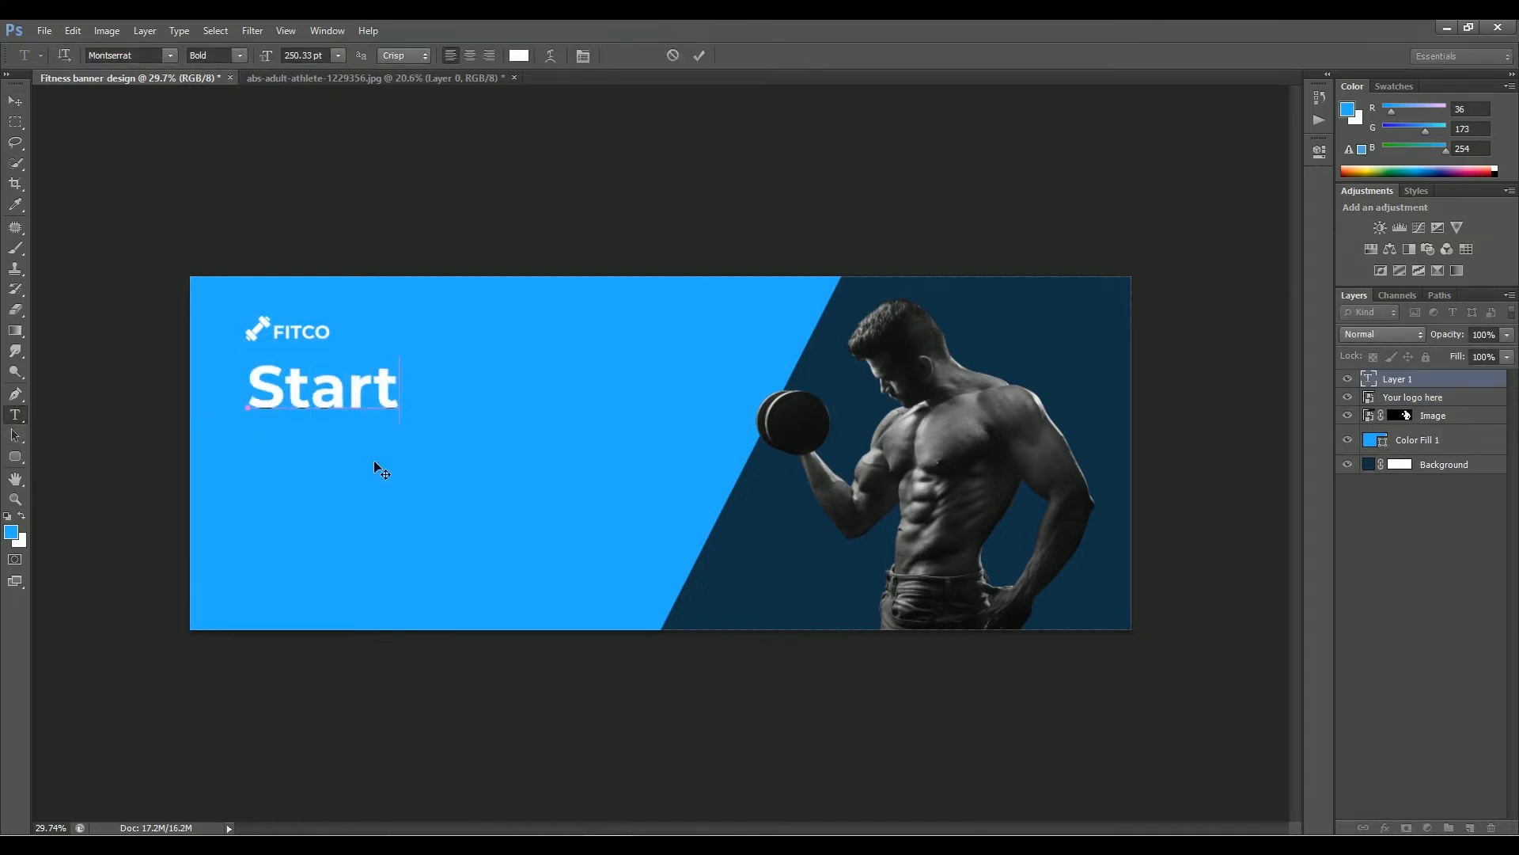
pyautogui.press('Return')
pyautogui.write('Training')
# Increase the line spacing of the Start / Training headline to 287.31 pt
pyautogui.hotkey('ctrl', 'a')
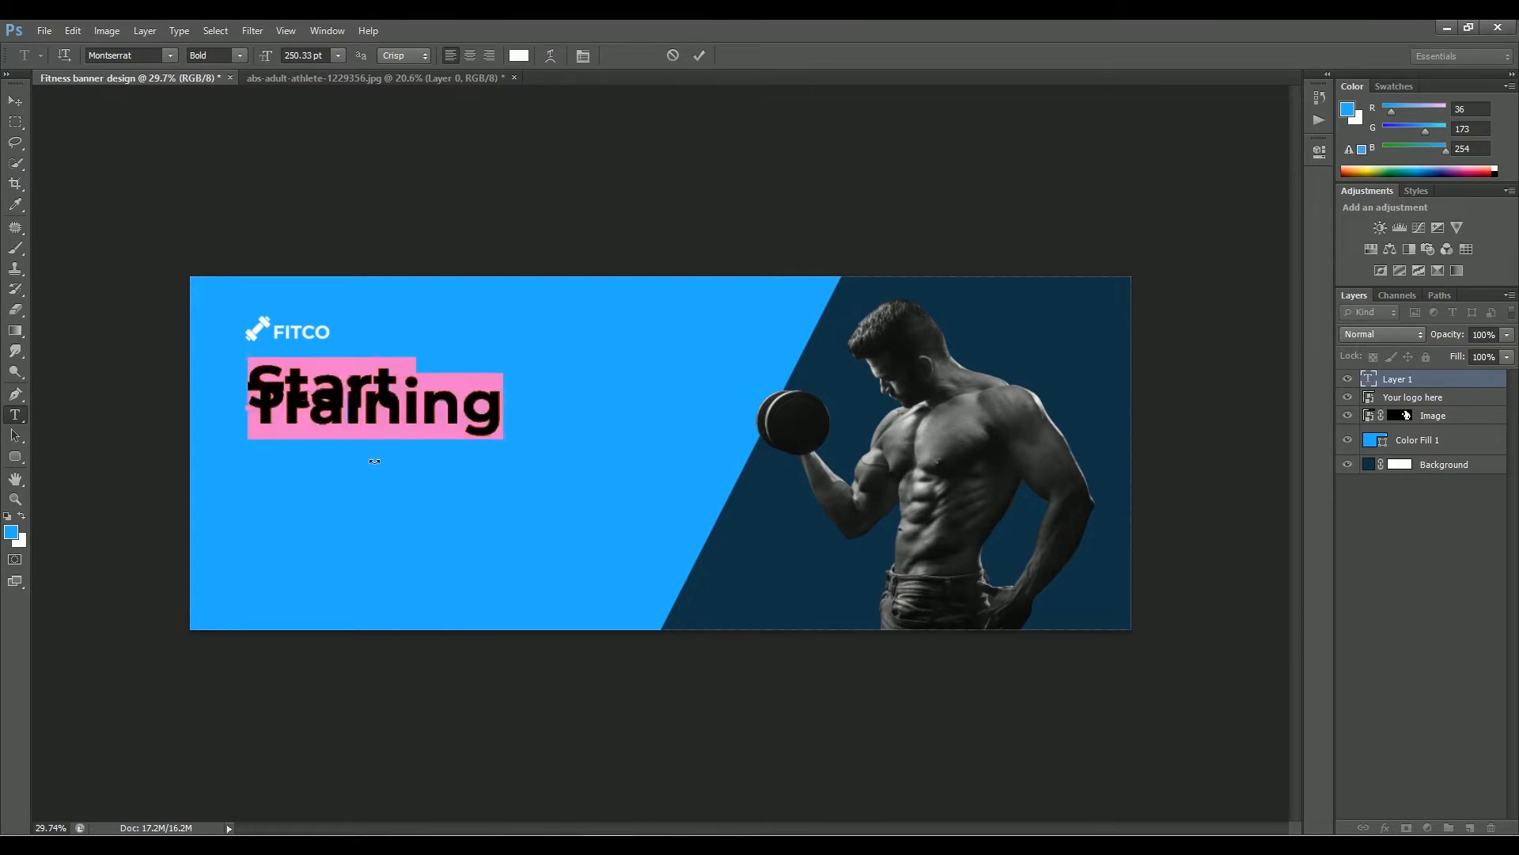
pyautogui.hotkey('alt', 'Down')
pyautogui.hotkey('alt', 'Down')
pyautogui.hotkey('alt', 'Down')
pyautogui.hotkey('alt', 'Down')
pyautogui.hotkey('alt', 'Down')
pyautogui.hotkey('alt', 'Down')
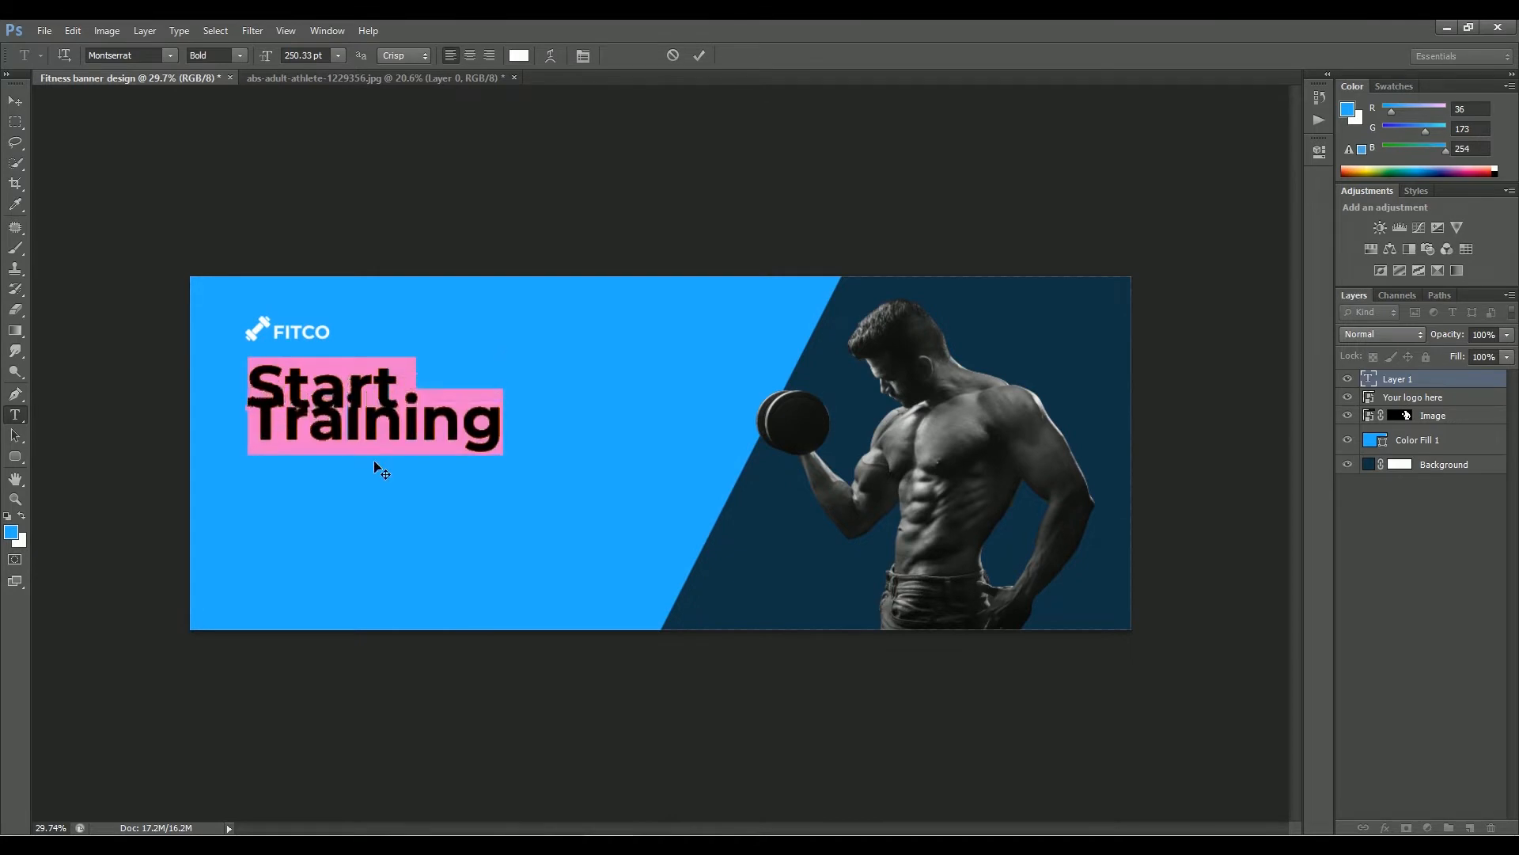
pyautogui.hotkey('alt', 'Down')
pyautogui.hotkey('alt', 'Down')
pyautogui.hotkey('alt', 'Down')
pyautogui.hotkey('alt', 'Down')
pyautogui.hotkey('alt', 'Down')
pyautogui.hotkey('alt', 'Down')
pyautogui.hotkey('alt', 'Down')
pyautogui.hotkey('alt', 'Down')
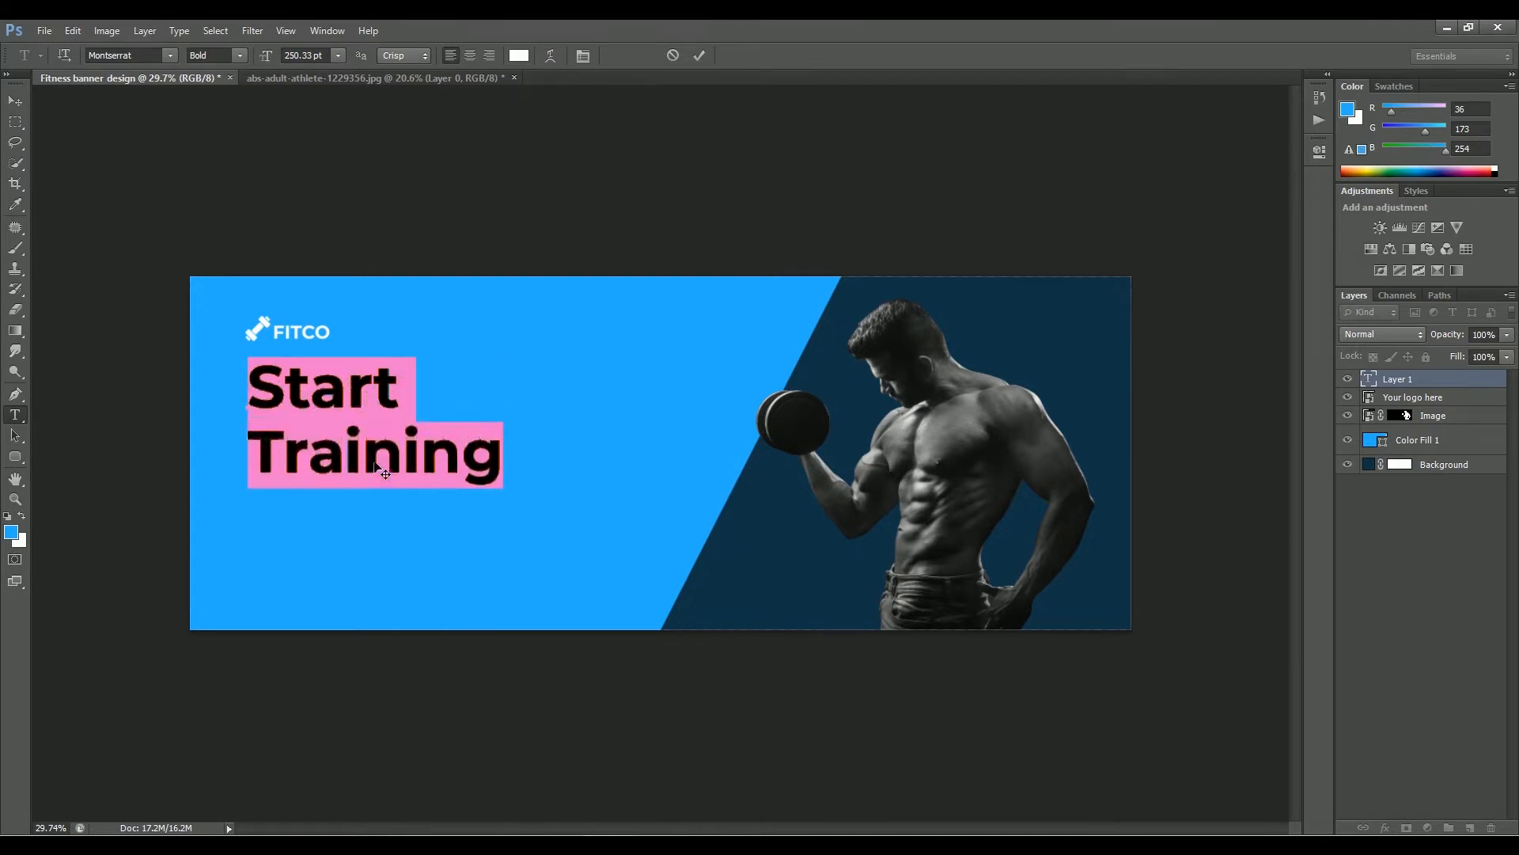
pyautogui.hotkey('alt', 'Down')
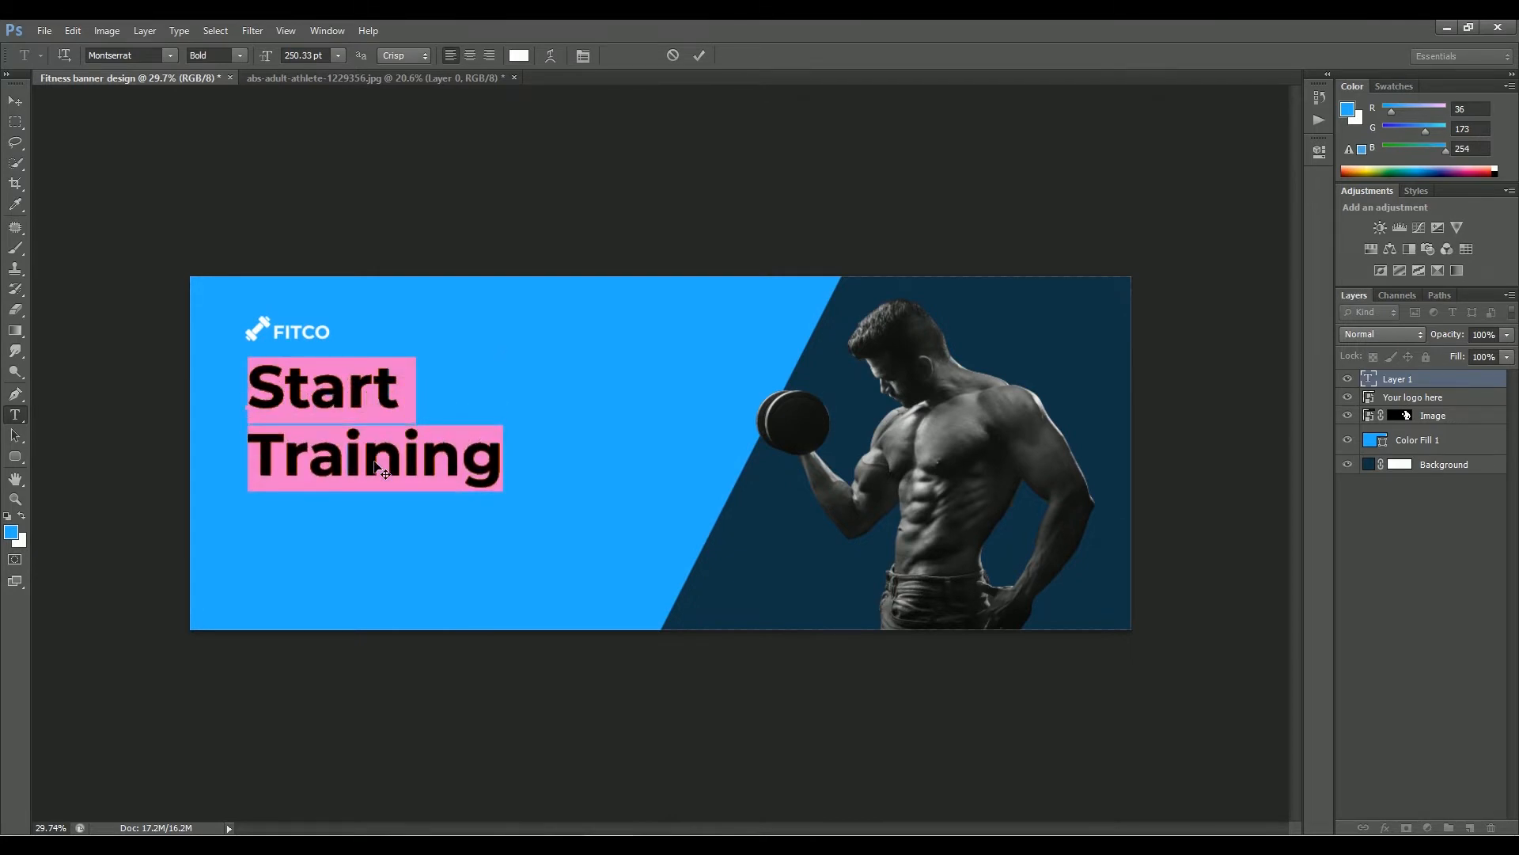
# Add Today as a third line of the headline
pyautogui.click(504, 449)
pyautogui.press('Return')
pyautogui.write('Tday')
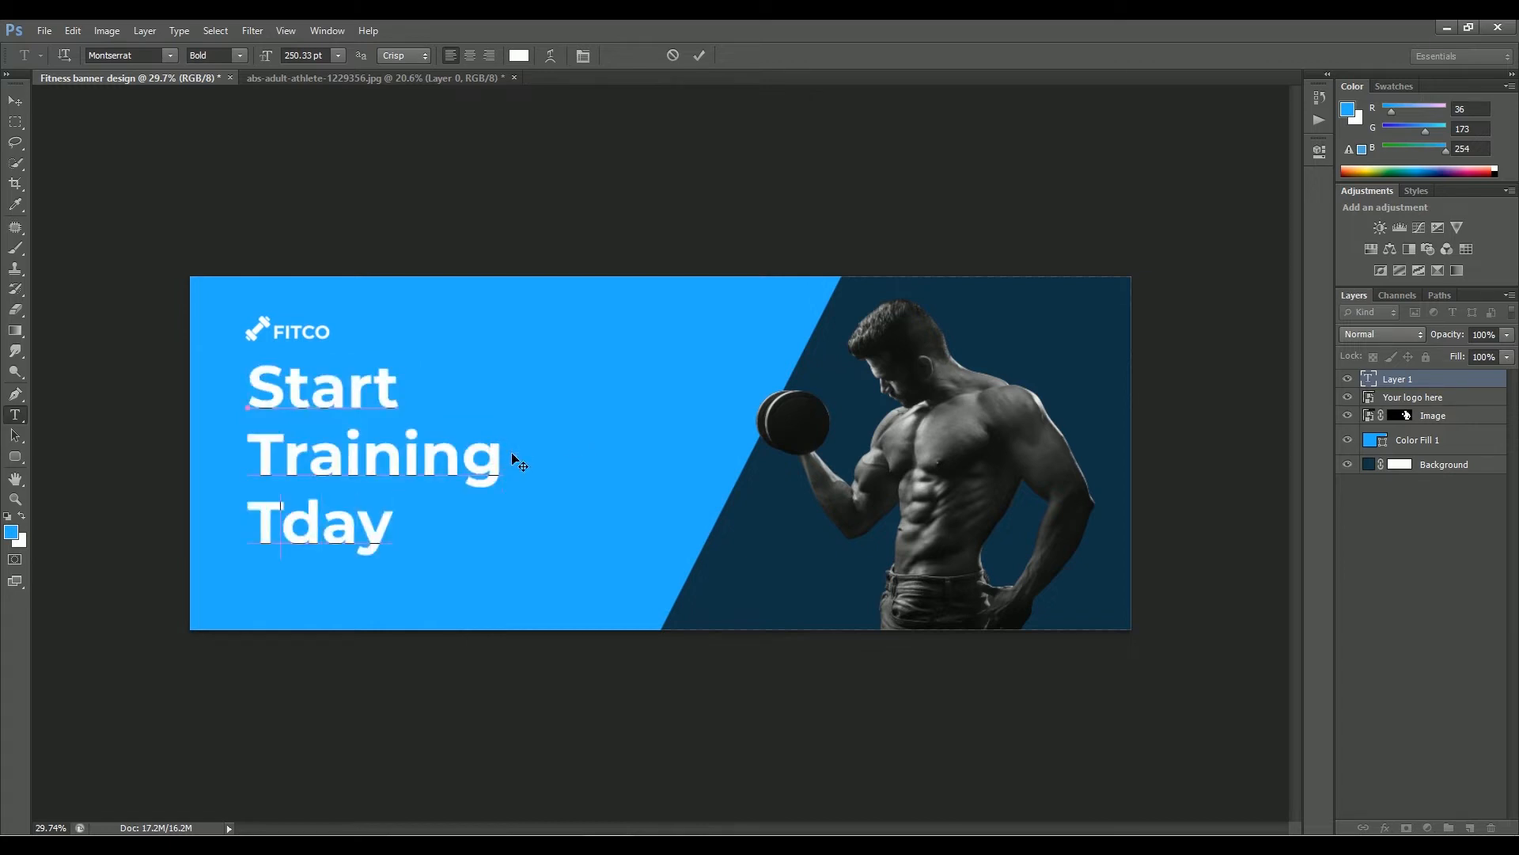
pyautogui.press('Left')
pyautogui.press('Left')
pyautogui.press('Left')
pyautogui.write('o')
# Set the whole three-line headline in all caps with the Bold Italic style of Montserrat
pyautogui.hotkey('ctrl', 'a')
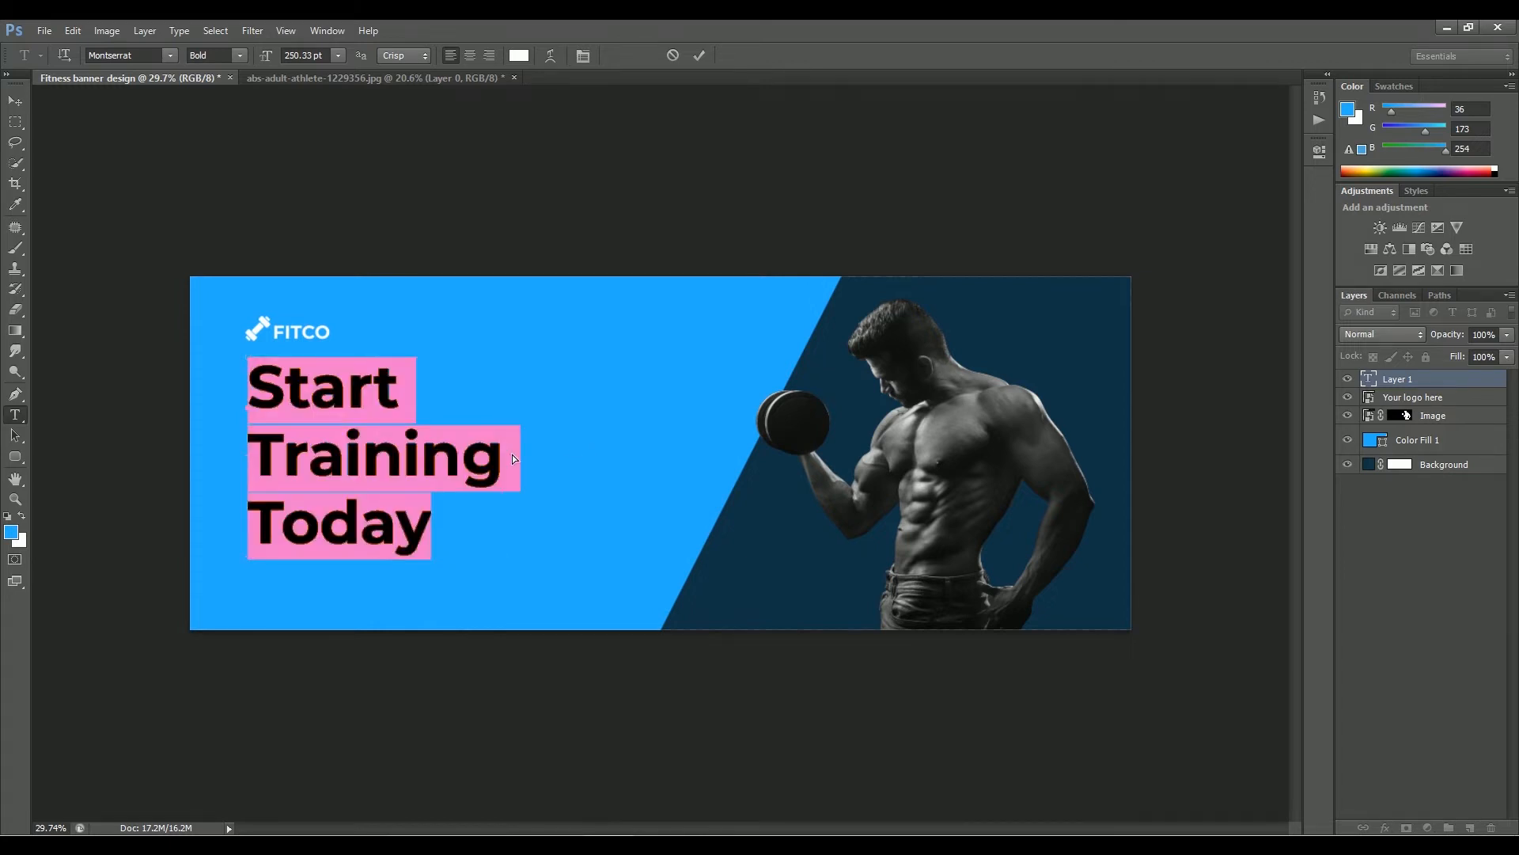
pyautogui.click(583, 55)
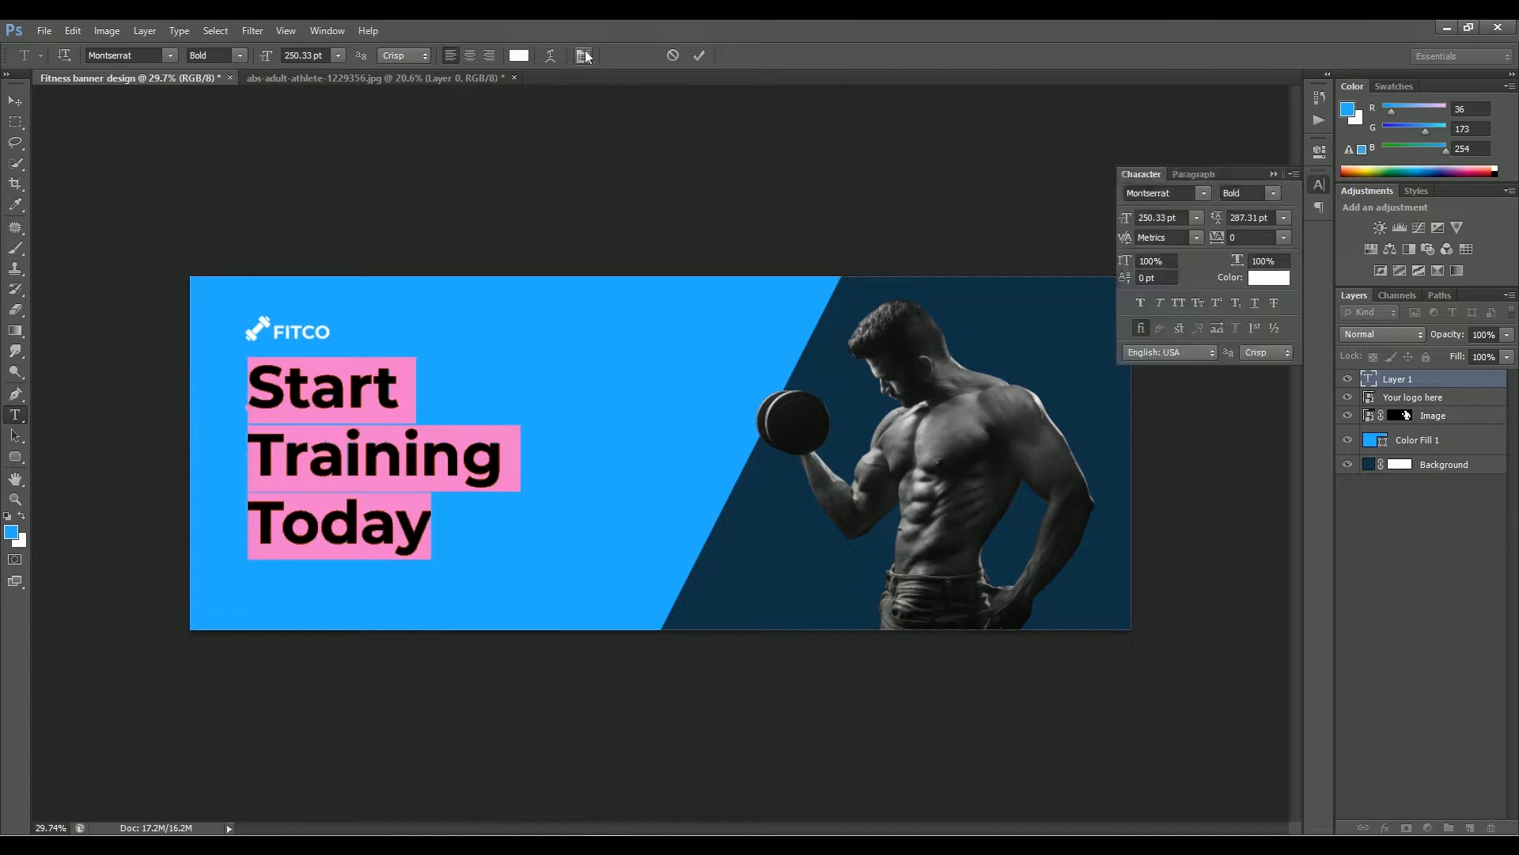
pyautogui.click(1180, 302)
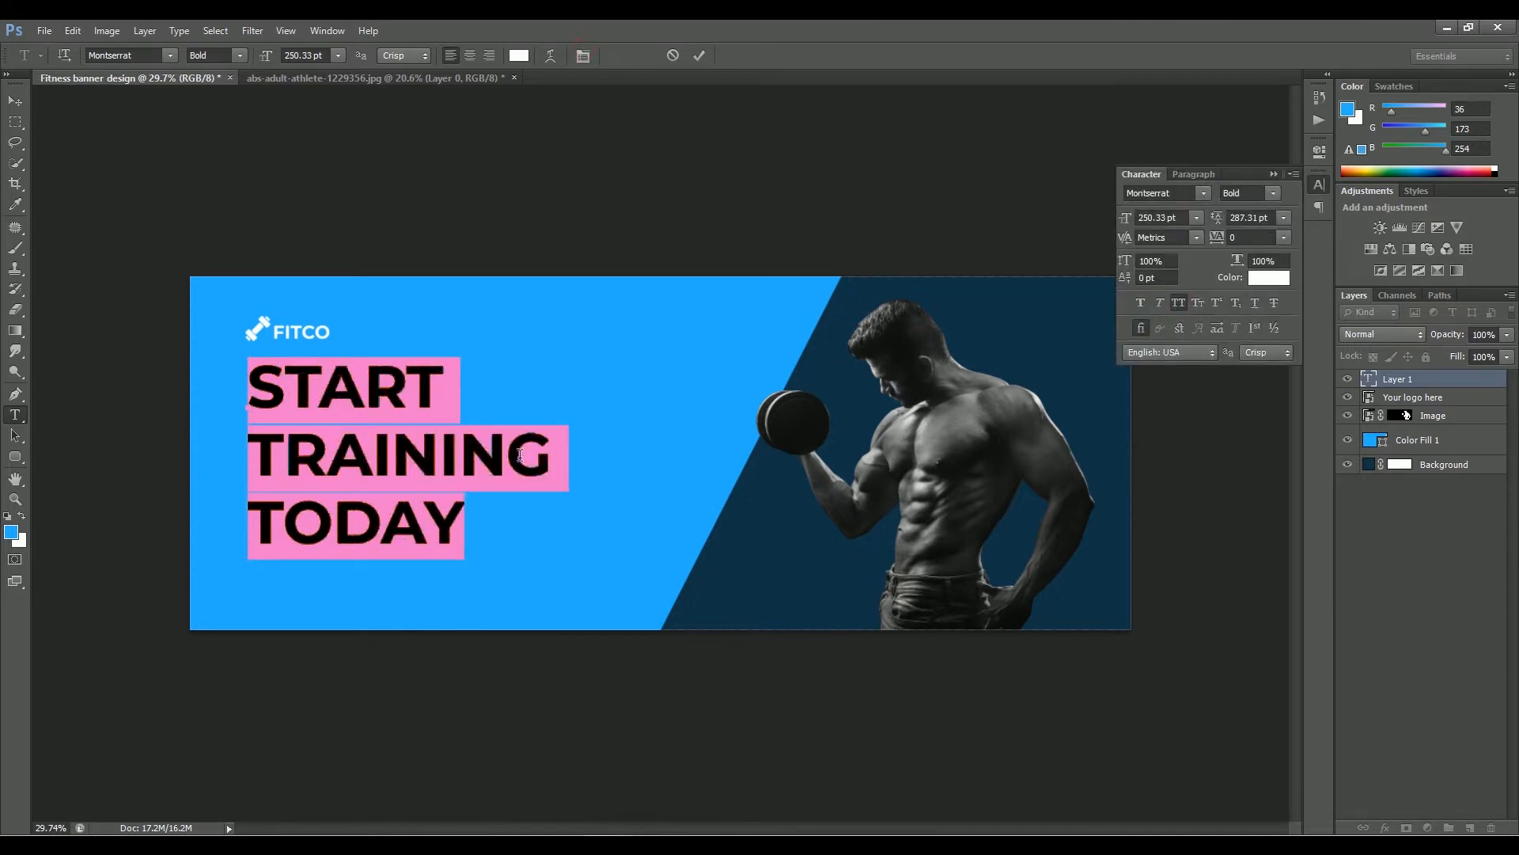
pyautogui.click(230, 55)
pyautogui.click(222, 279)
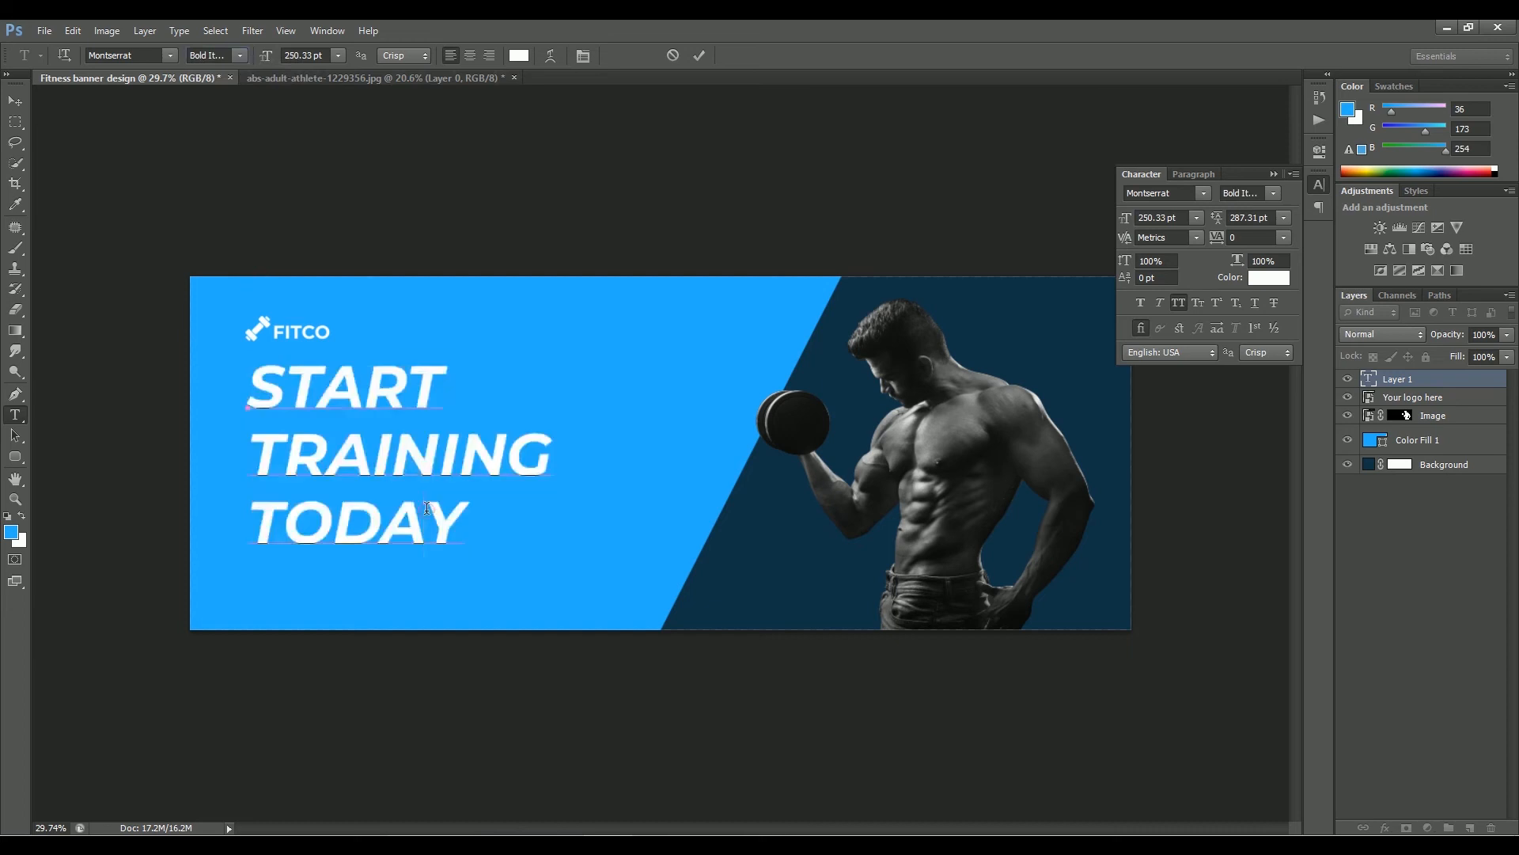
# Set the headline's font size to 200.33 pt
pyautogui.click(301, 56)
pyautogui.hotkey('shift', 'Down')
pyautogui.hotkey('shift', 'Down')
pyautogui.hotkey('shift', 'Down')
pyautogui.hotkey('shift', 'Down')
pyautogui.hotkey('shift', 'Down')
pyautogui.press('Return')
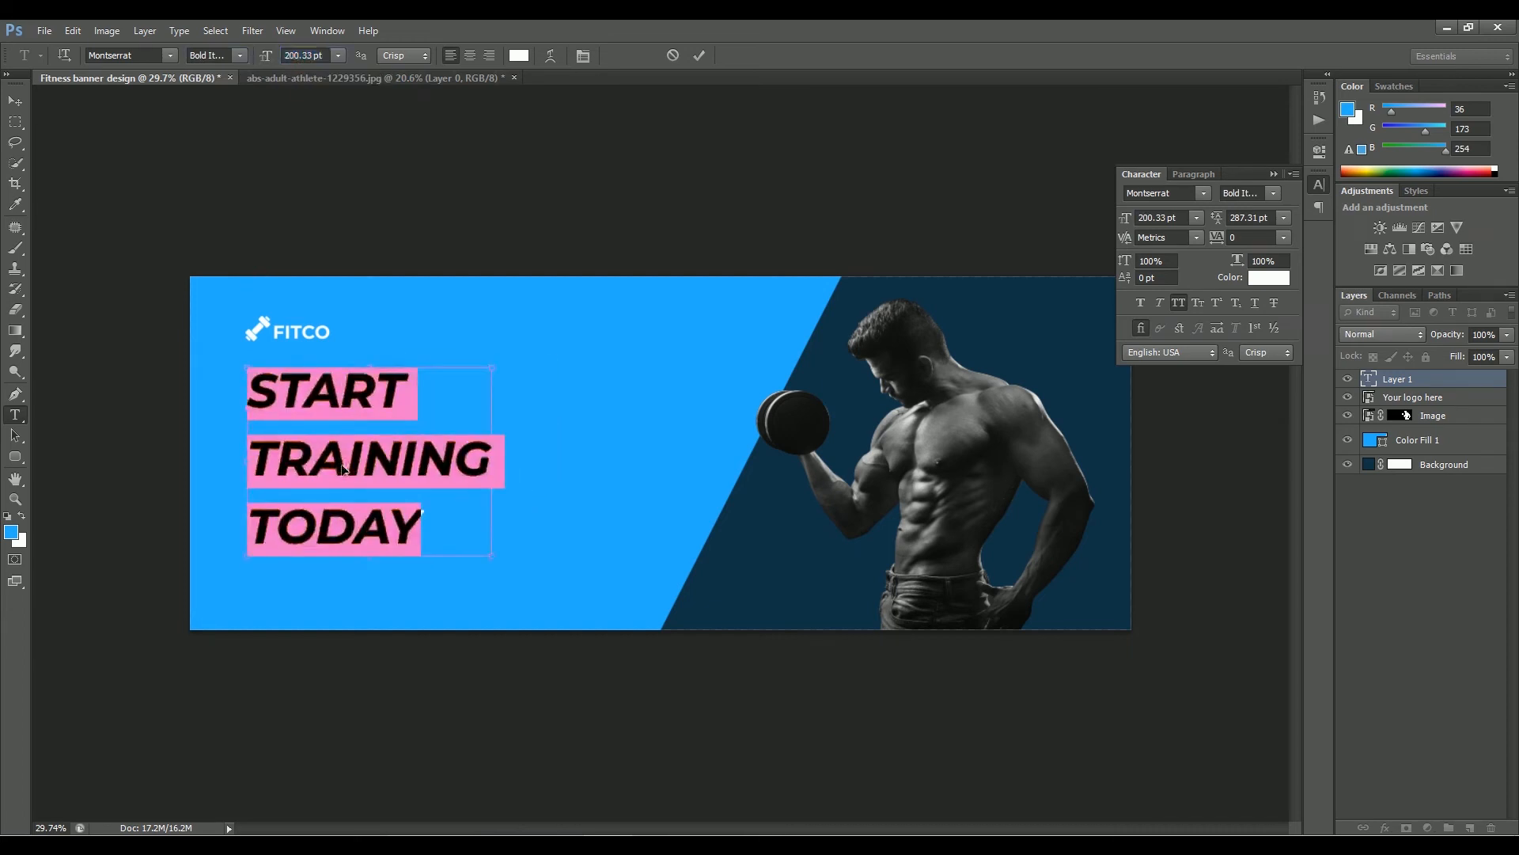
# Tighten the headline's line spacing to 215.31 pt and commit the text
pyautogui.hotkey('alt', 'Up')
pyautogui.hotkey('alt', 'Up')
pyautogui.hotkey('alt', 'Up')
pyautogui.hotkey('alt', 'Up')
pyautogui.hotkey('alt', 'Up')
pyautogui.hotkey('alt', 'Up')
pyautogui.hotkey('alt', 'Up')
pyautogui.hotkey('alt', 'Up')
pyautogui.hotkey('alt', 'Up')
pyautogui.hotkey('alt', 'Up')
pyautogui.hotkey('alt', 'Up')
pyautogui.hotkey('alt', 'Up')
pyautogui.hotkey('alt', 'Up')
pyautogui.hotkey('alt', 'Up')
pyautogui.hotkey('alt', 'Up')
pyautogui.hotkey('alt', 'Up')
pyautogui.hotkey('alt', 'Up')
pyautogui.hotkey('alt', 'Up')
pyautogui.hotkey('alt', 'Up')
pyautogui.hotkey('alt', 'Up')
pyautogui.hotkey('alt', 'Up')
pyautogui.hotkey('alt', 'Up')
pyautogui.hotkey('alt', 'Up')
pyautogui.hotkey('alt', 'Up')
pyautogui.hotkey('alt', 'Up')
pyautogui.hotkey('alt', 'Up')
pyautogui.hotkey('alt', 'Up')
pyautogui.hotkey('alt', 'Up')
pyautogui.hotkey('ctrl', 'Return')
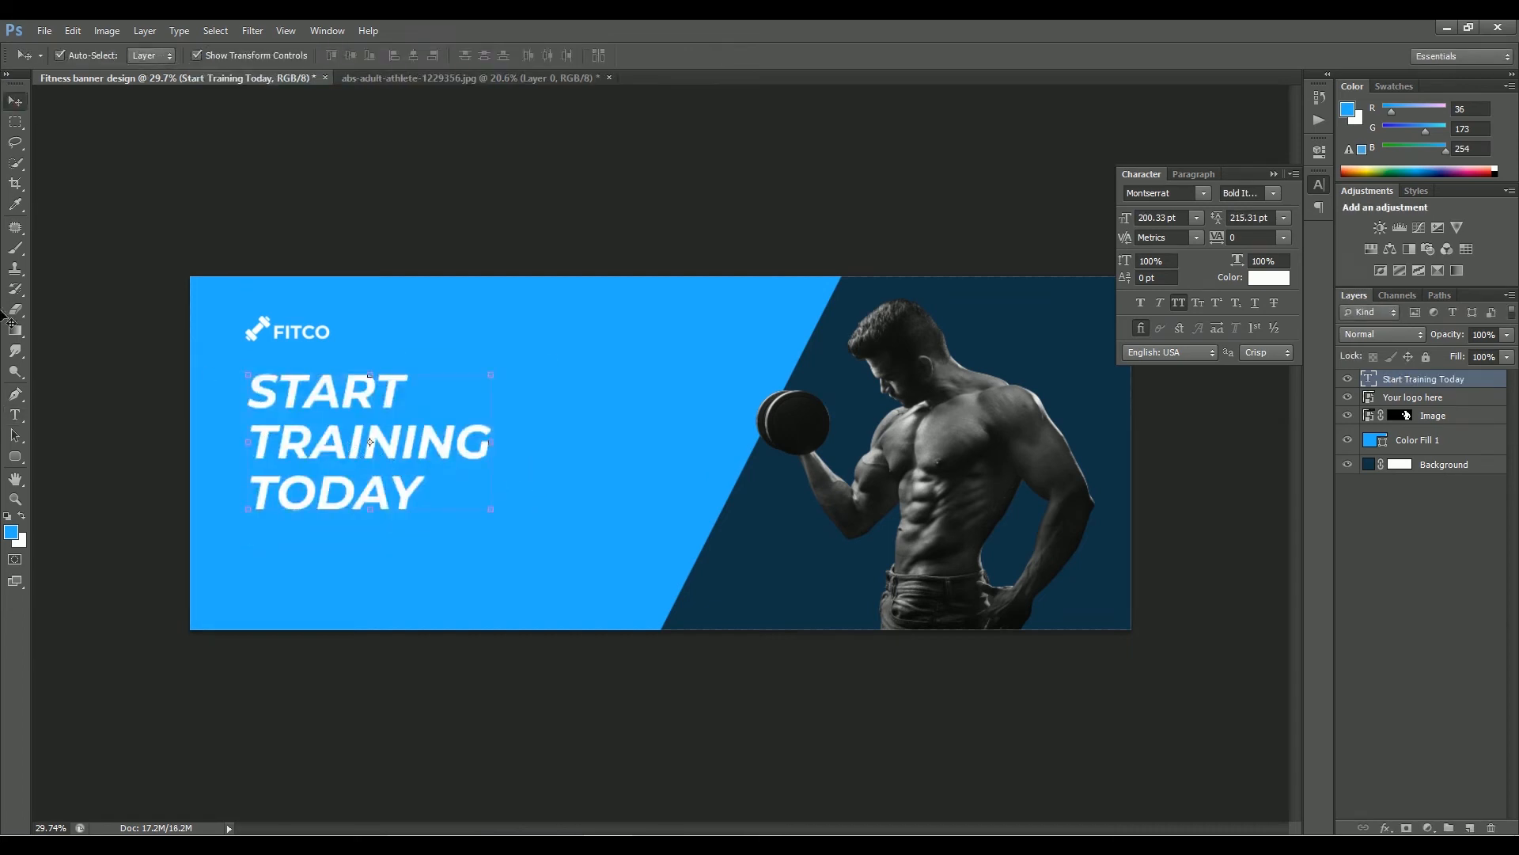
# Draw a white rectangle of about 1113 × 216 px over the word TRAINING and place its layer beneath the headline text
pyautogui.click(15, 457)
pyautogui.moveTo(240, 421); pyautogui.dragTo(499, 467)
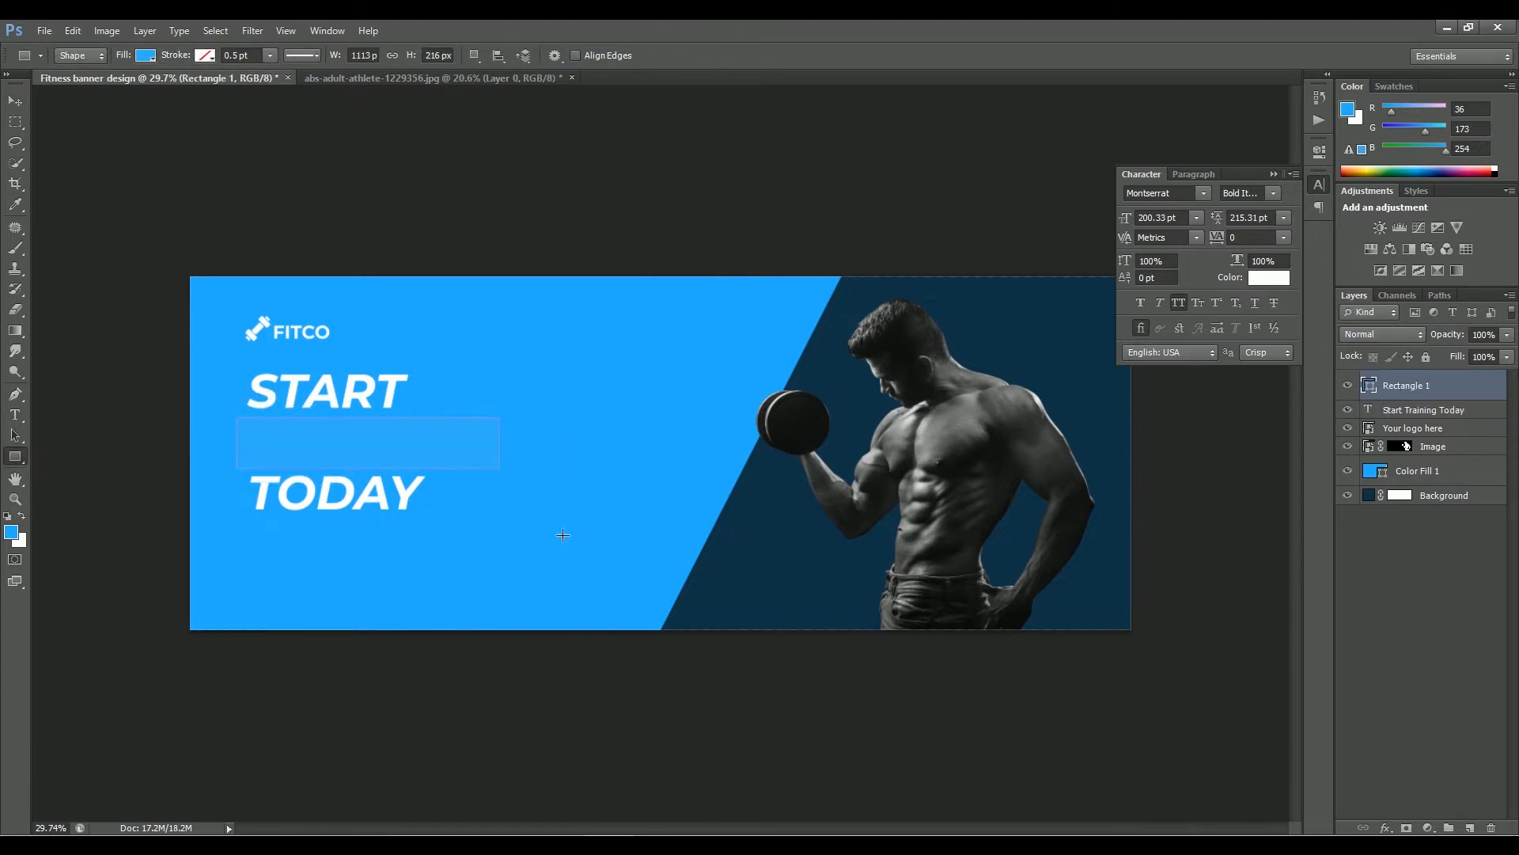
pyautogui.doubleClick(1360, 394)
pyautogui.click(983, 447)
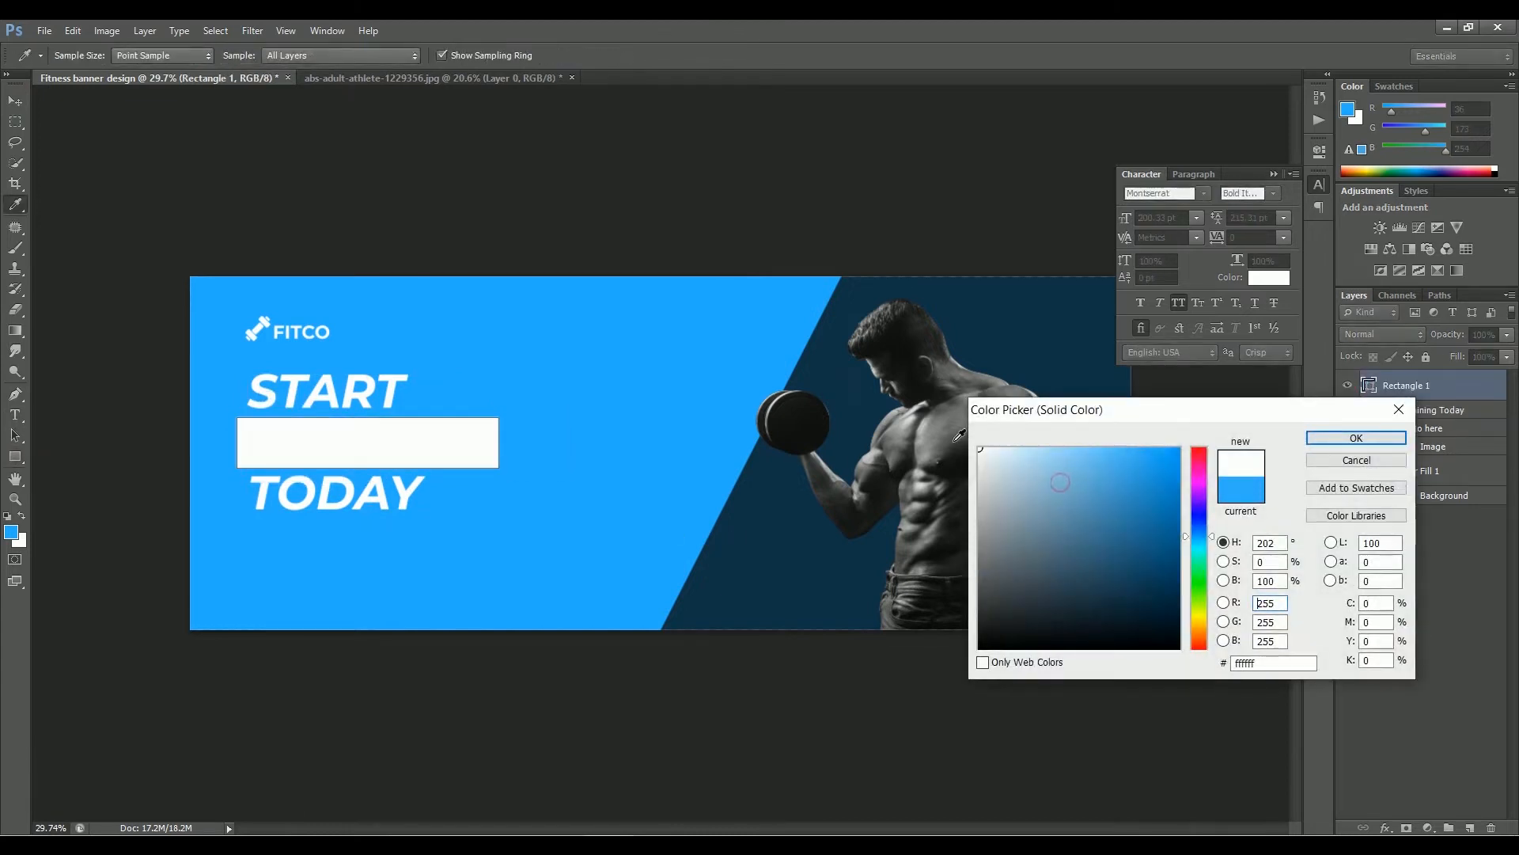
pyautogui.click(1345, 437)
pyautogui.moveTo(1419, 389); pyautogui.dragTo(1422, 416)
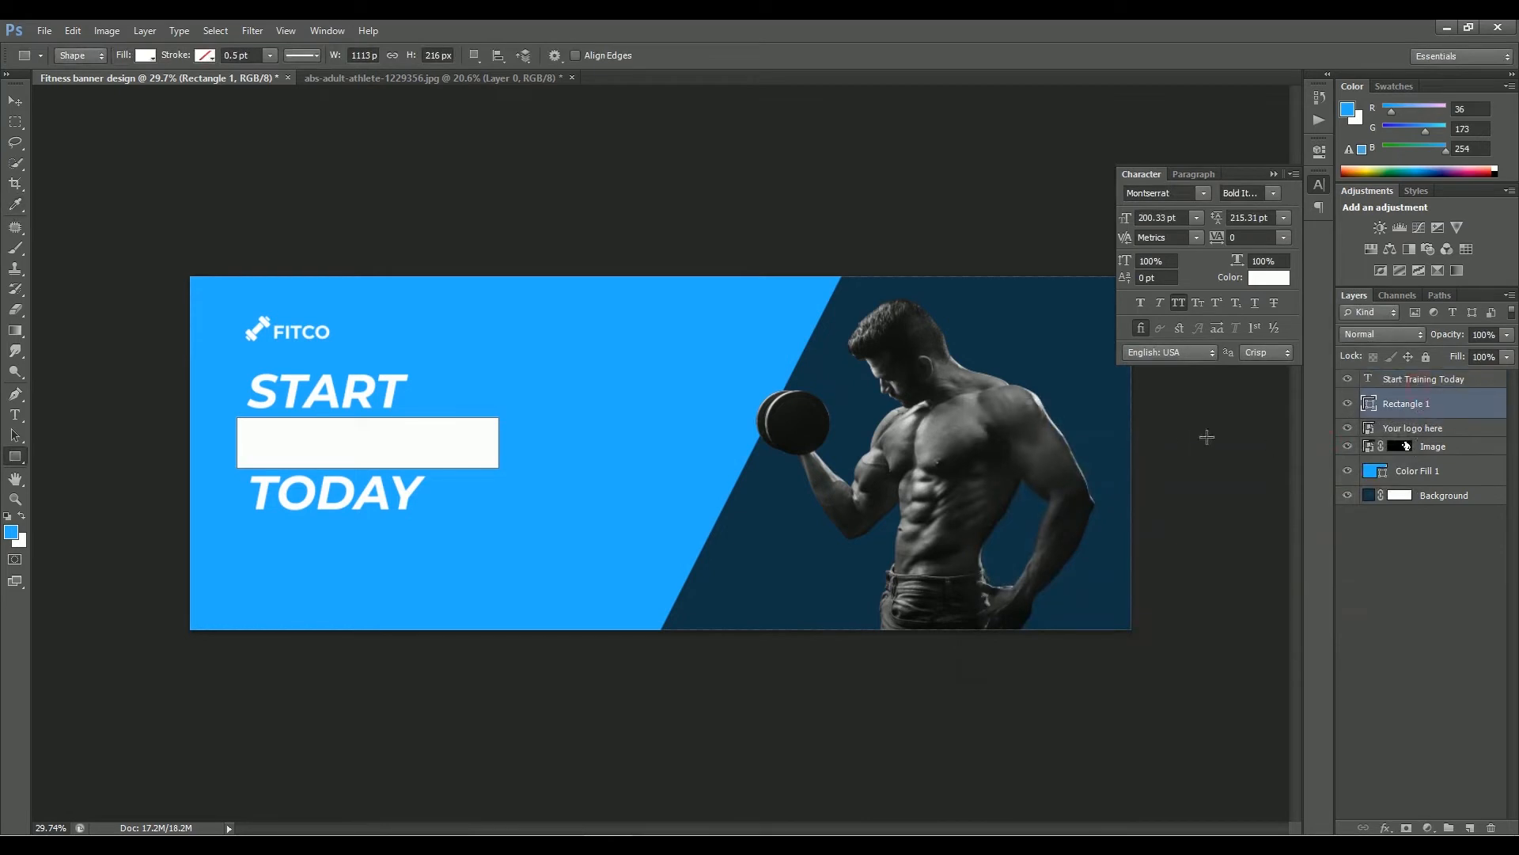
# Color the word TRAINING in the panel's blue, 24adfe
pyautogui.doubleClick(1369, 379)
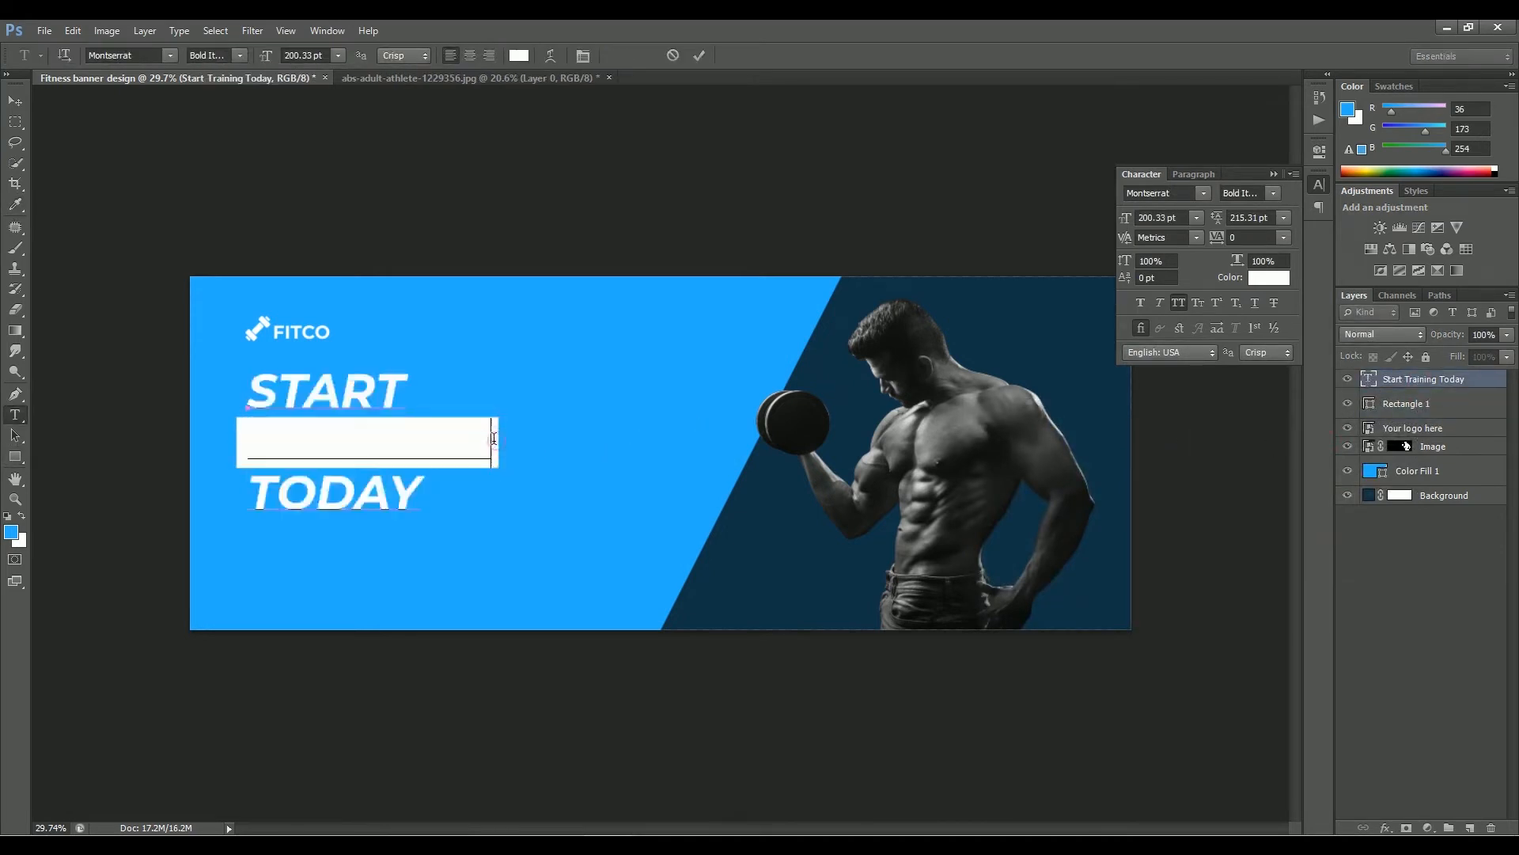
pyautogui.click(525, 55)
pyautogui.click(566, 356)
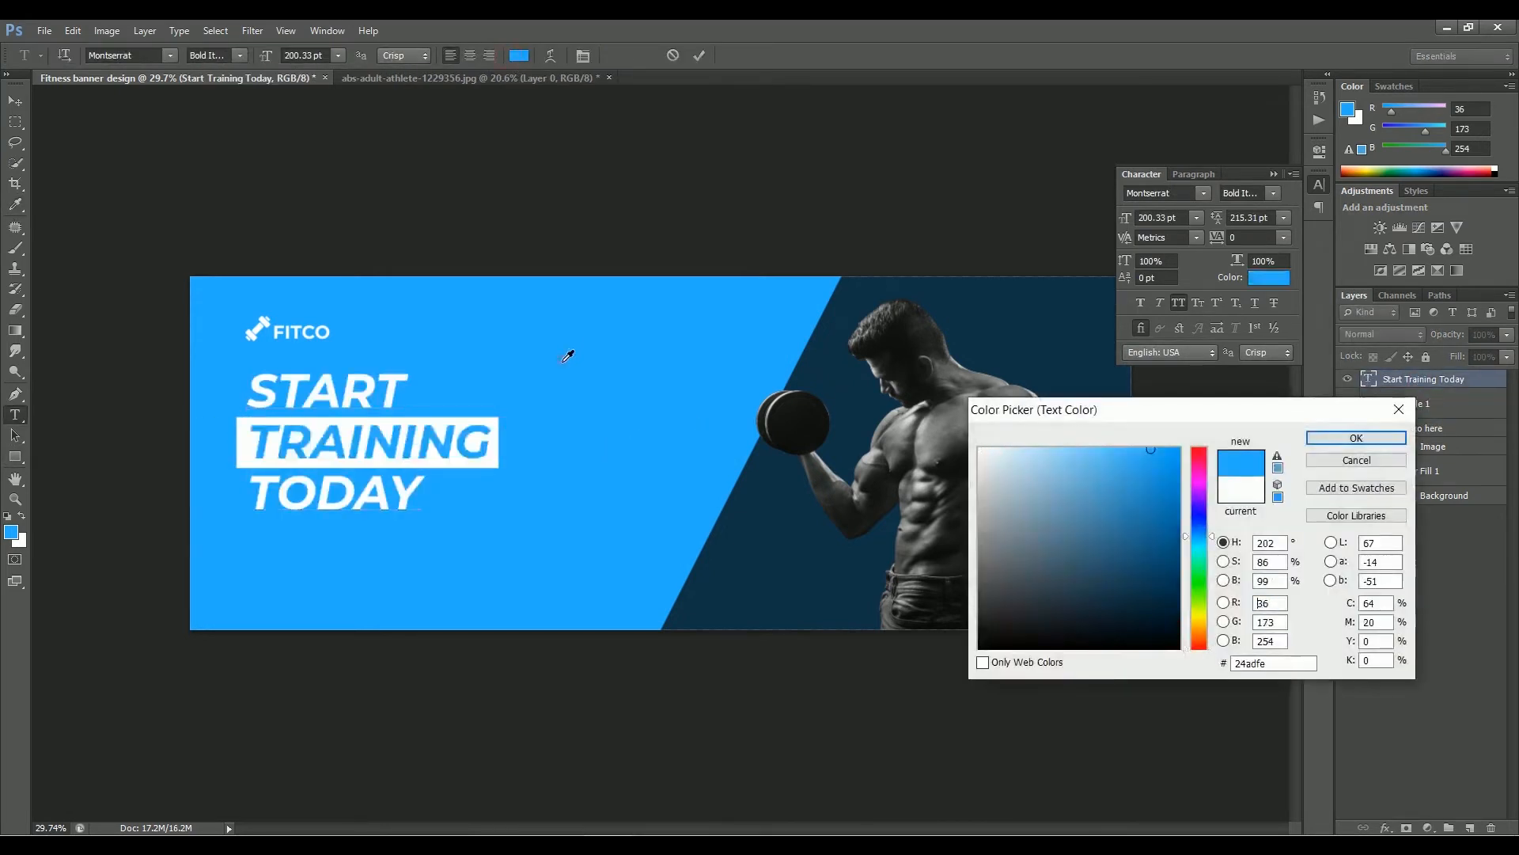
pyautogui.click(1355, 438)
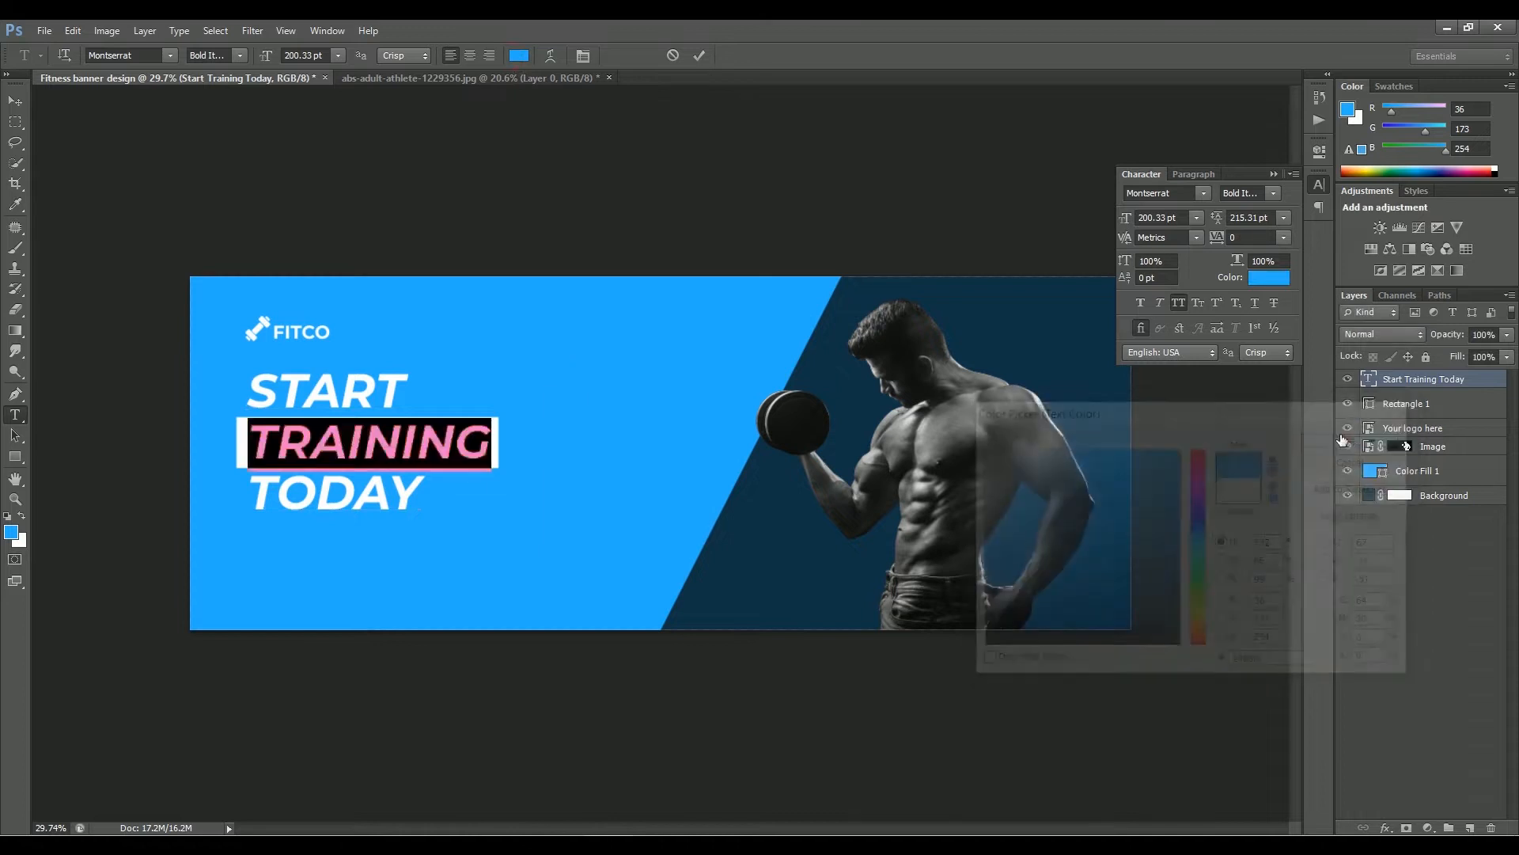
pyautogui.click(15, 100)
# Skew the white rectangle behind TRAINING into a parallelogram leaning to the right
pyautogui.click(495, 469)
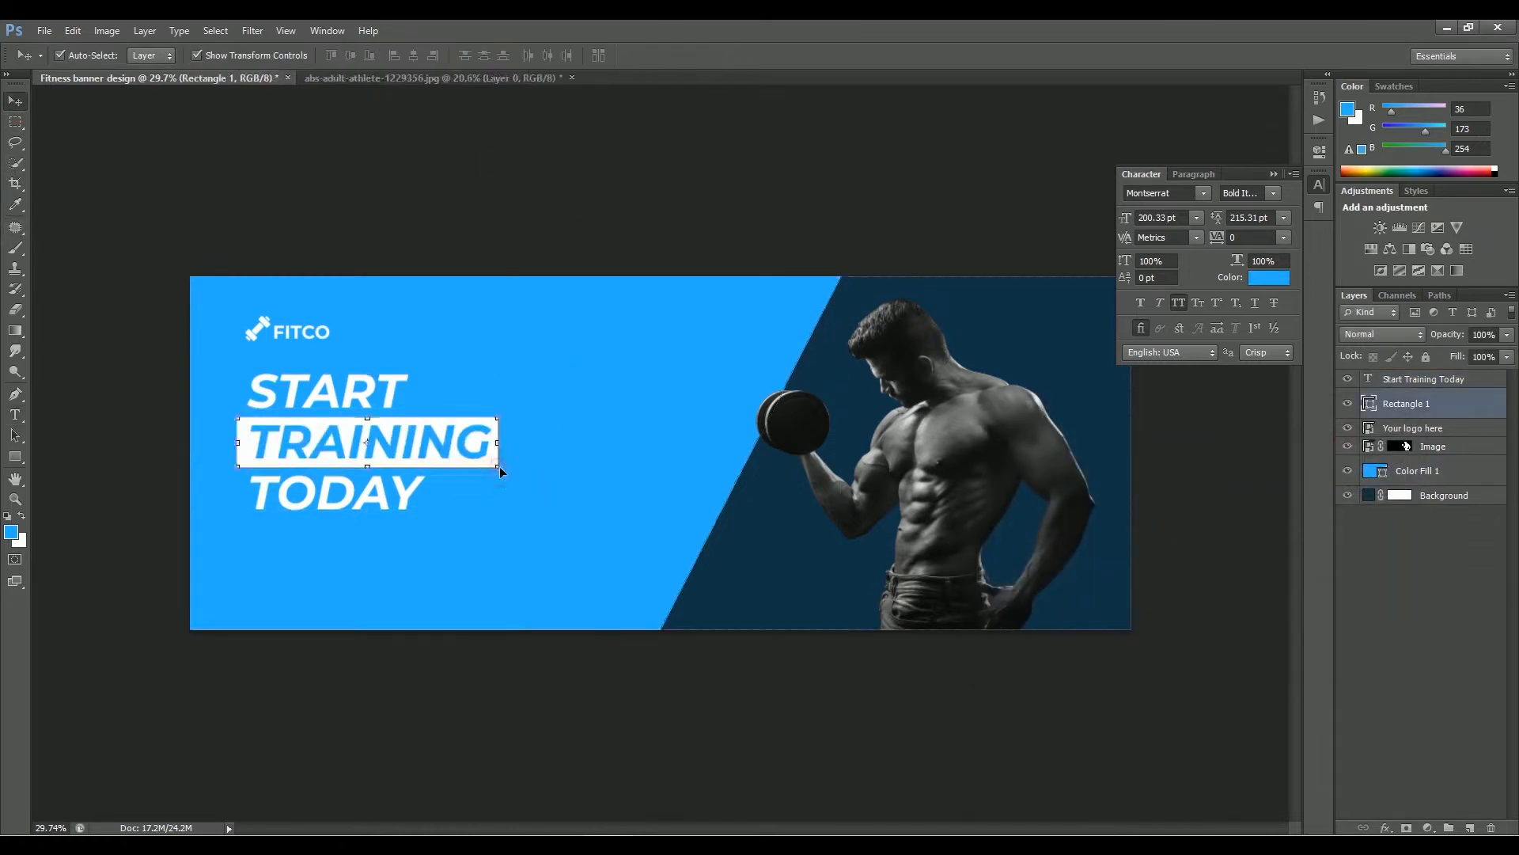
pyautogui.hotkey('ctrl', 't')
pyautogui.moveTo(369, 418); pyautogui.dragTo(396, 419)
pyautogui.moveTo(494, 449)
pyautogui.mouseDown()
pyautogui.moveTo(716, 453)
pyautogui.moveTo(485, 450)
pyautogui.mouseUp()
pyautogui.press('Return')
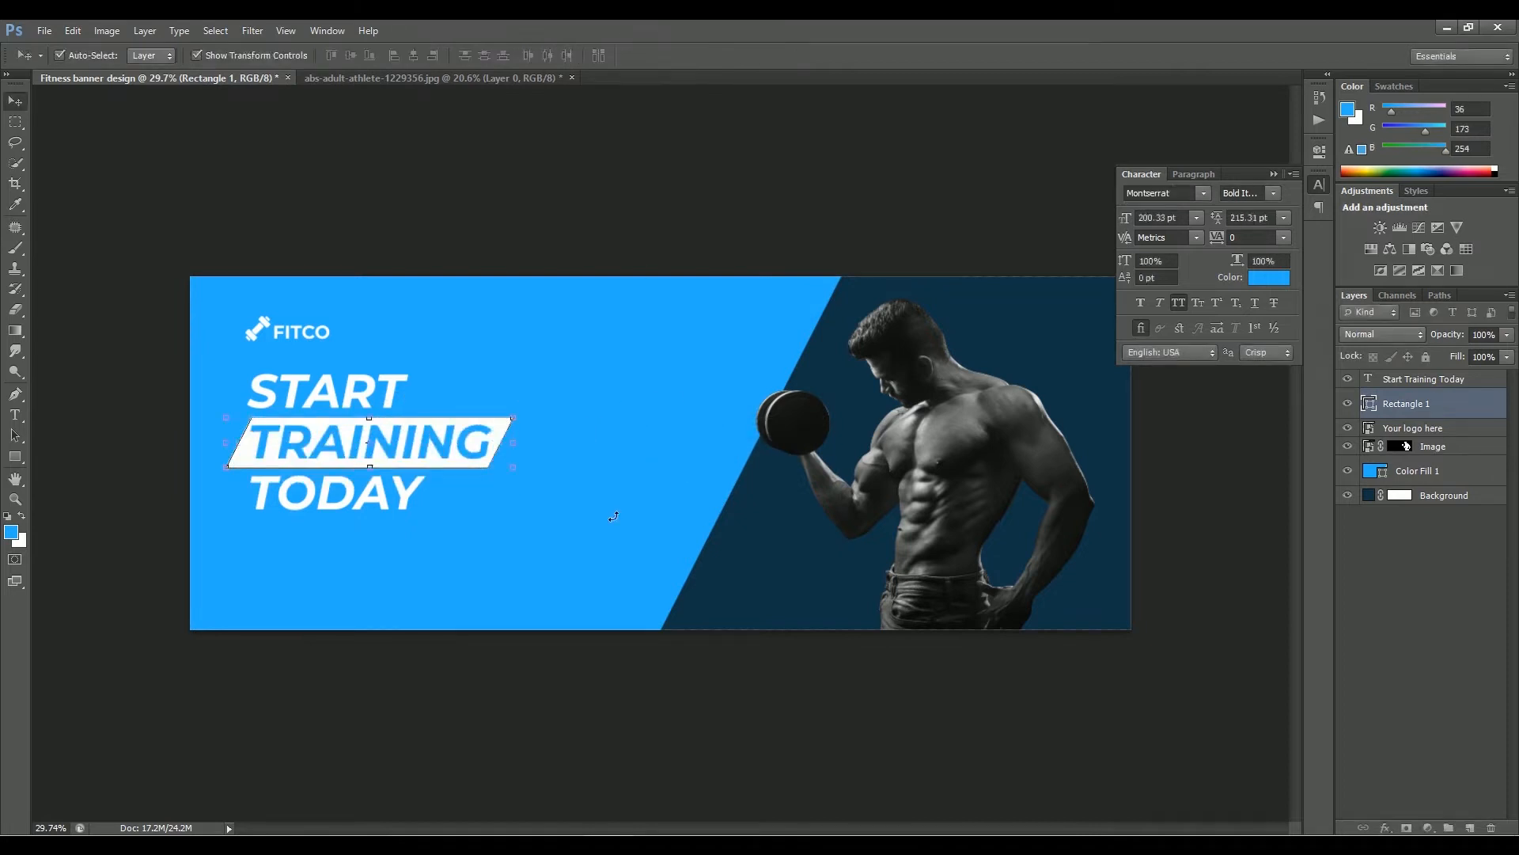
# Widen the slanted white bar slightly at both ends by shifting its end anchor points outward
pyautogui.press('a')
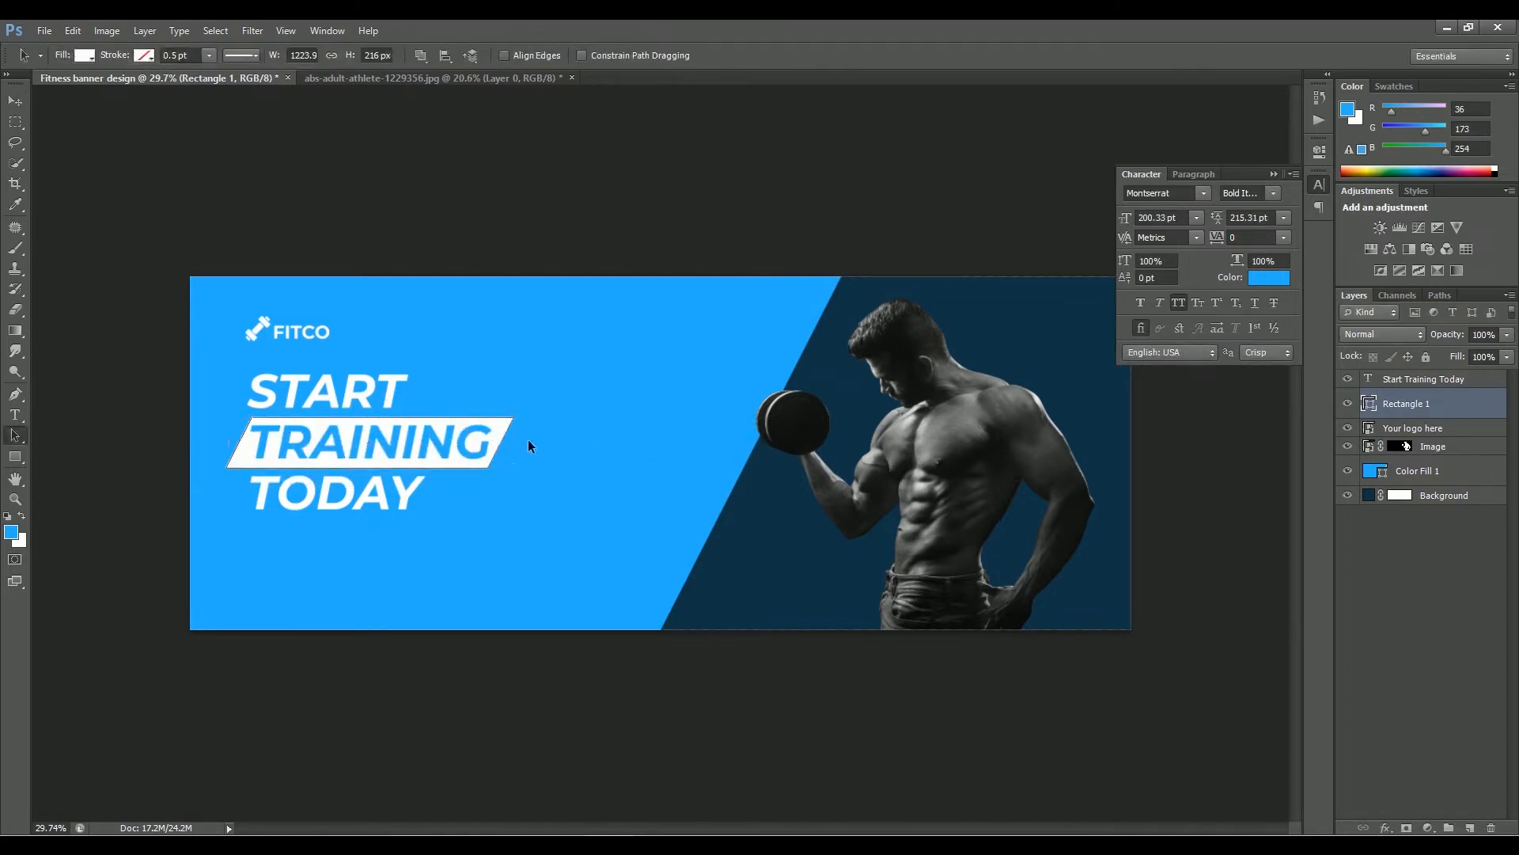
pyautogui.moveTo(579, 388); pyautogui.dragTo(485, 558)
pyautogui.hotkey('shift', 'Right')
pyautogui.hotkey('shift', 'Right')
pyautogui.hotkey('shift', 'Right')
pyautogui.hotkey('shift', 'Right')
pyautogui.press('Return')
pyautogui.press('v')
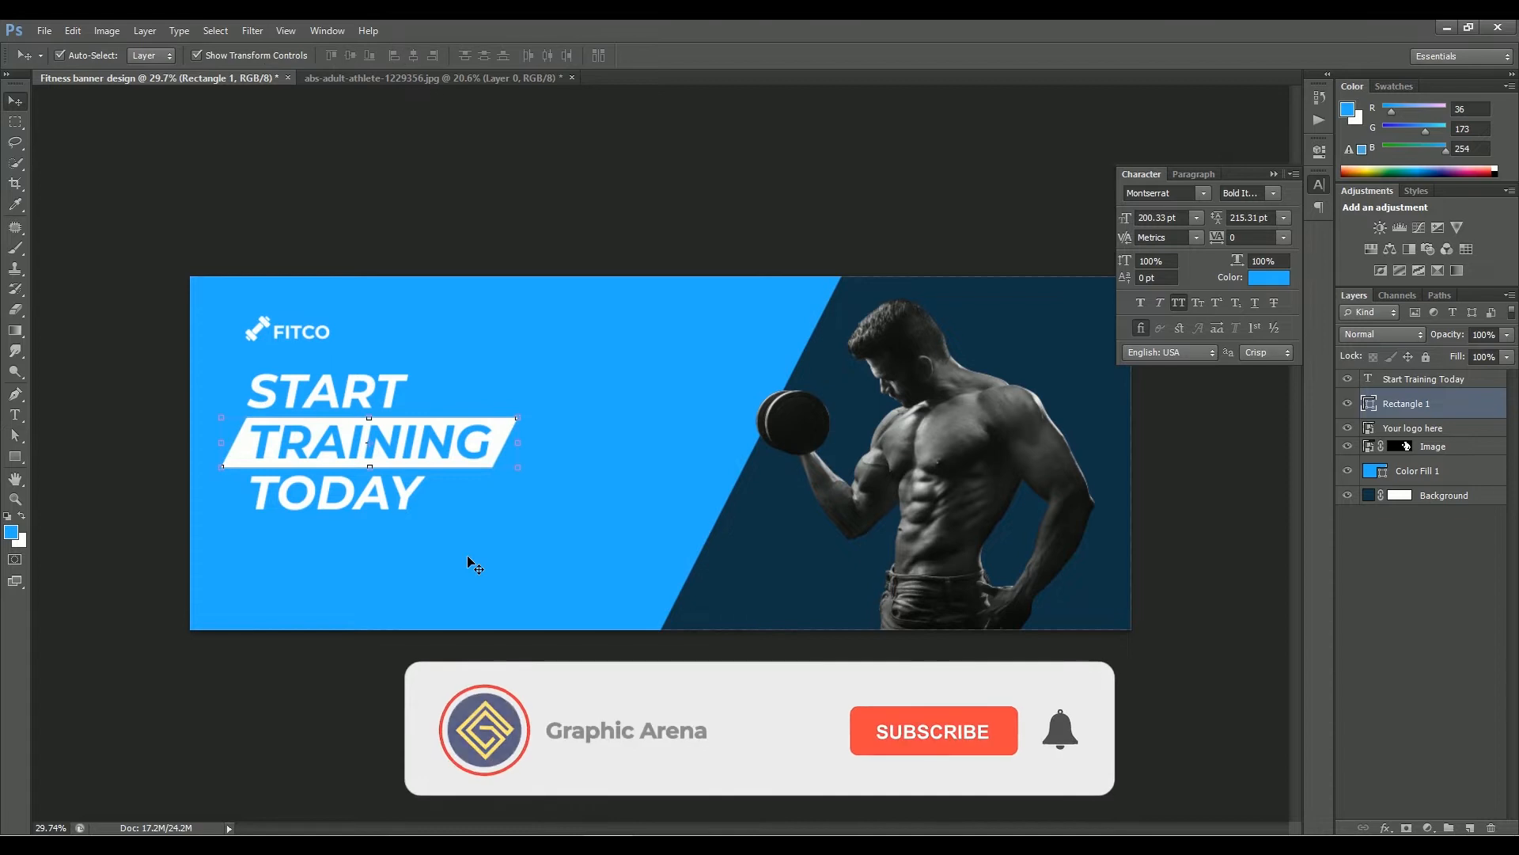
# Change the headline's font style to Montserrat ExtraBold Italic and deselect it
pyautogui.click(331, 401)
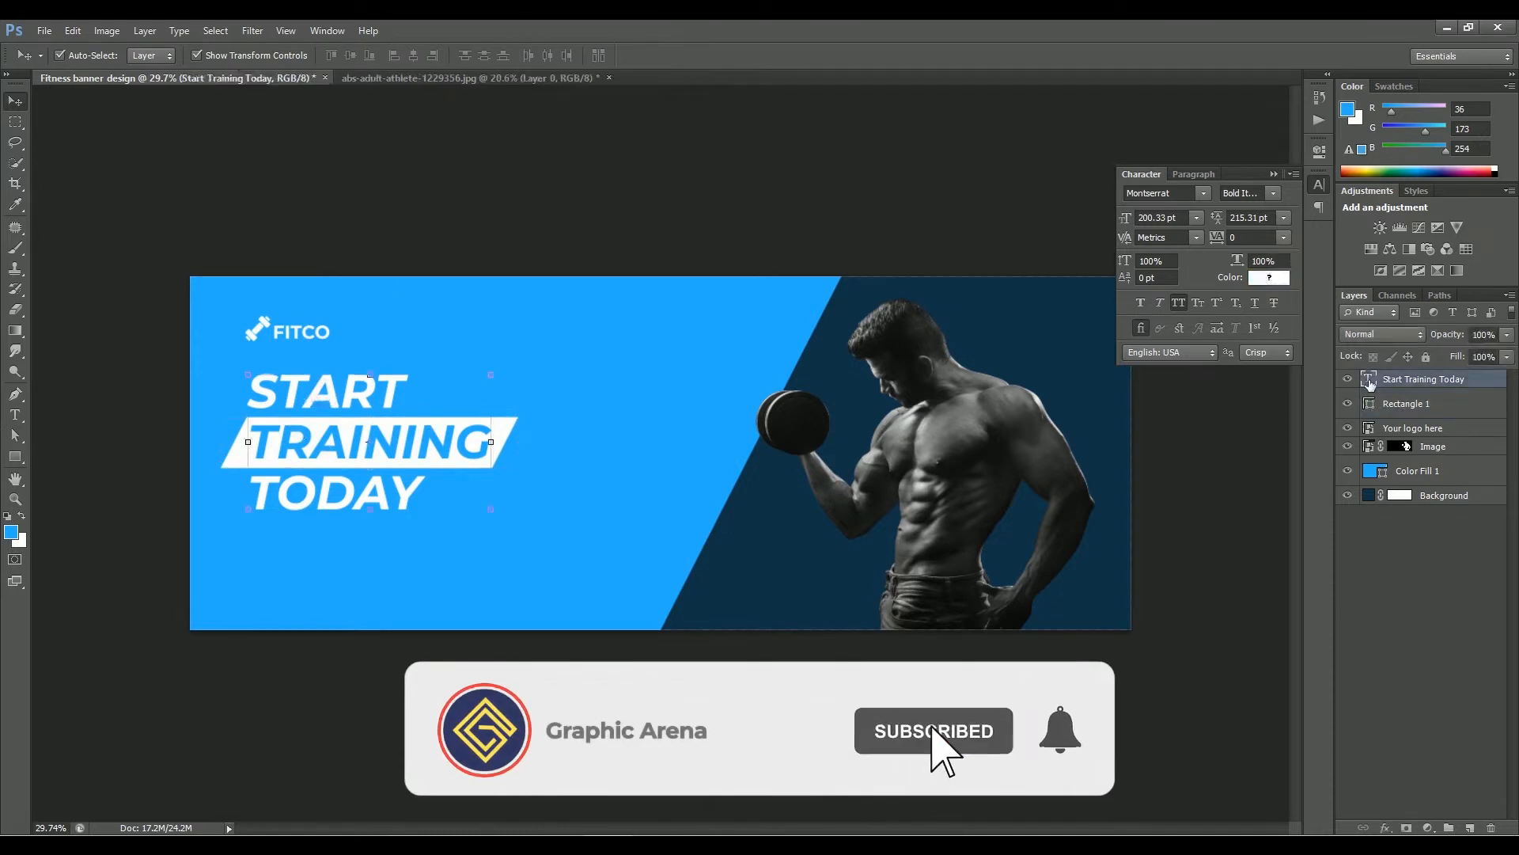
pyautogui.click(1274, 193)
pyautogui.click(1288, 437)
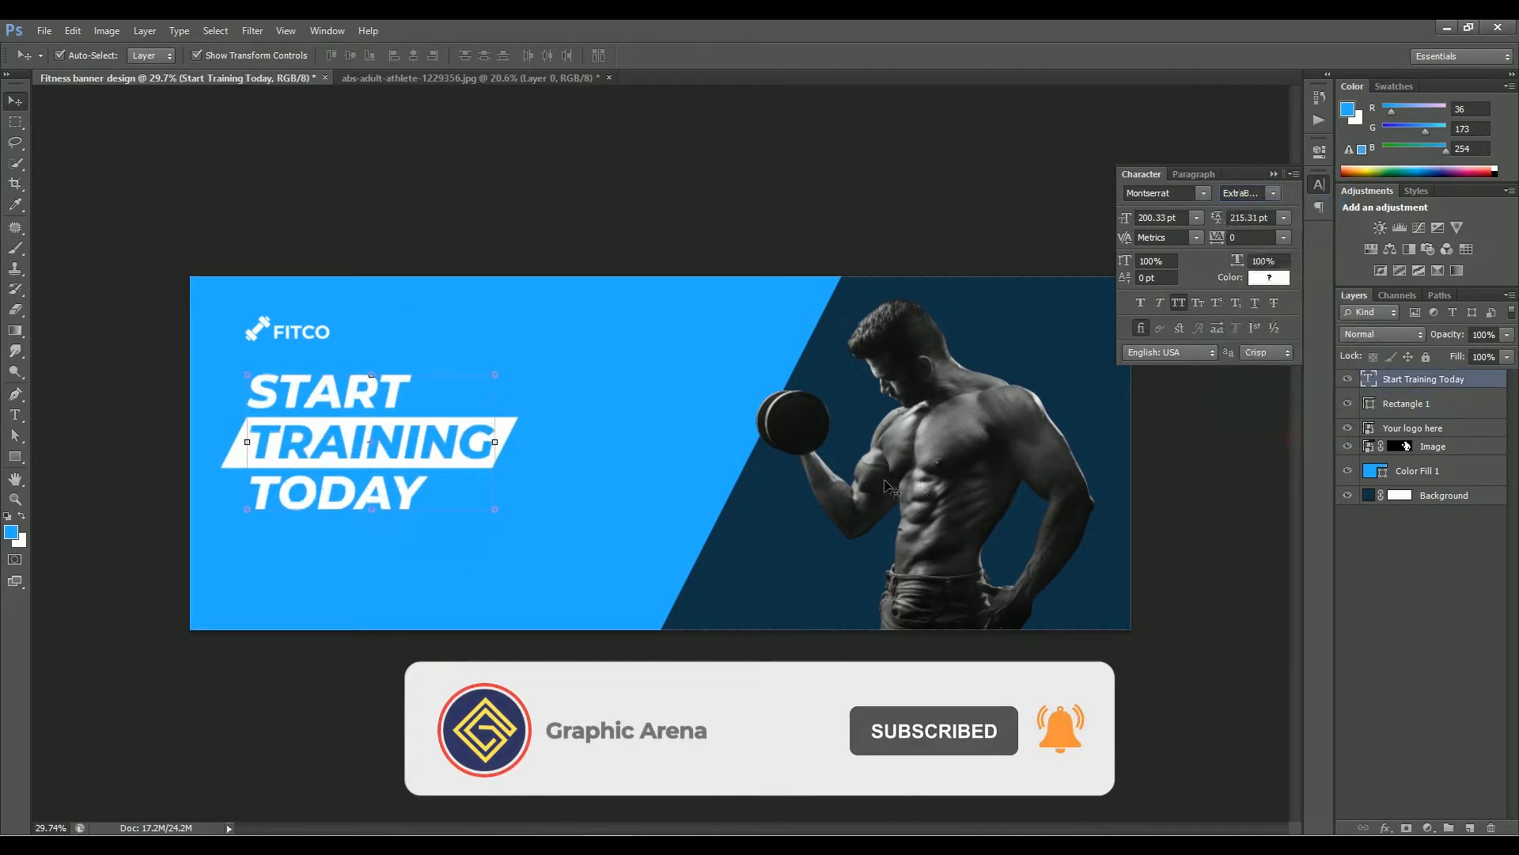
pyautogui.click(657, 225)
# Add the tagline Unleash your limit with daily training below the headline in Montserrat Medium at 50 pt
pyautogui.click(15, 415)
pyautogui.doubleClick(302, 55)
pyautogui.write('50')
pyautogui.click(240, 55)
pyautogui.click(226, 76)
pyautogui.click(242, 564)
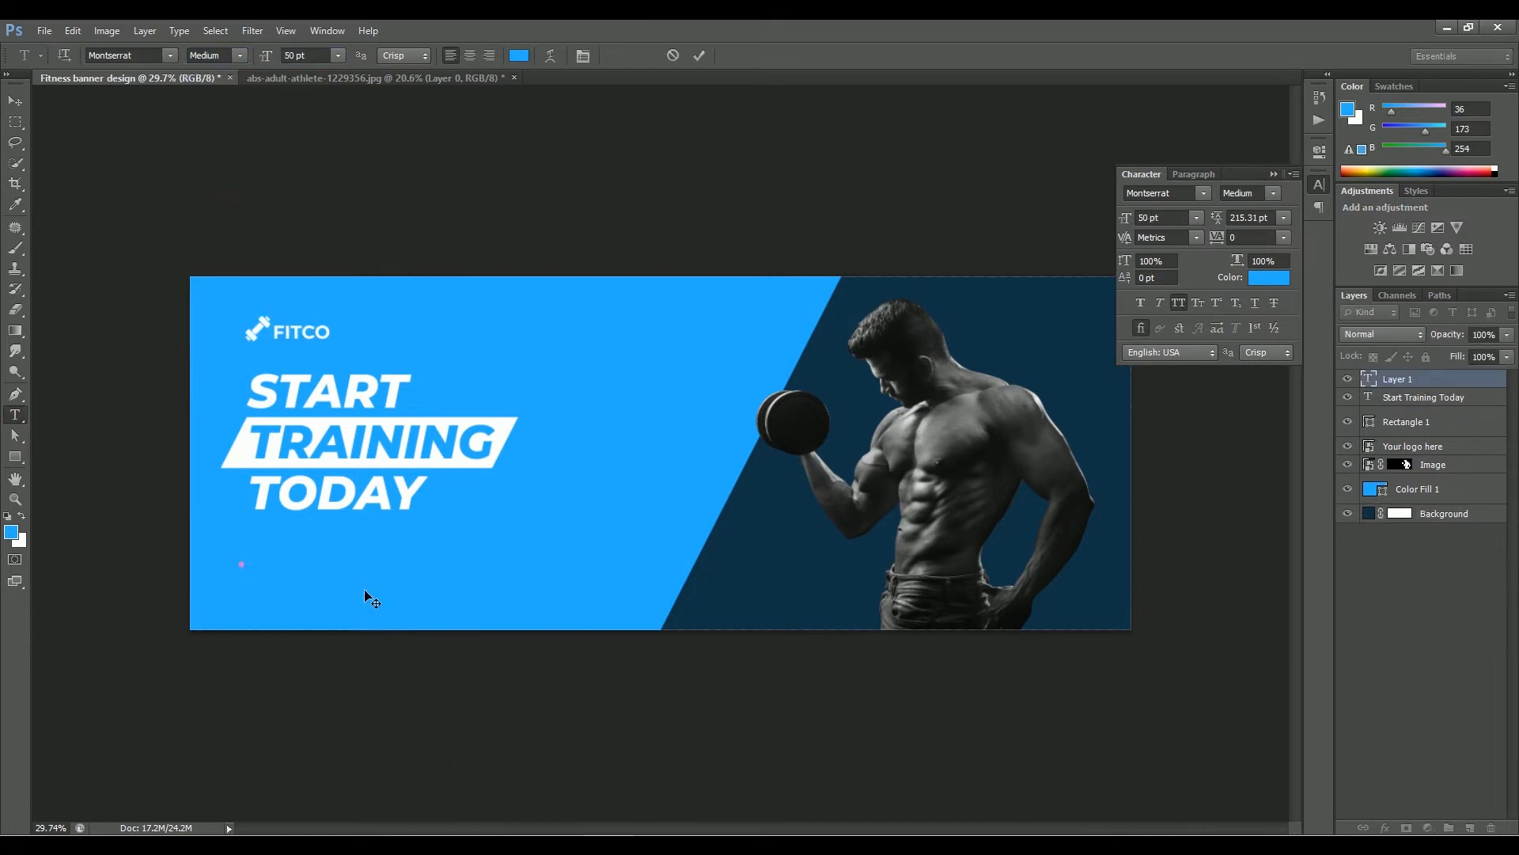
pyautogui.write('UNLEASH YOUR LIMIT WITH DAILY TRAINING')
# Make the tagline white and turn off its all caps setting
pyautogui.hotkey('ctrl', 'a')
pyautogui.click(519, 55)
pyautogui.click(981, 449)
pyautogui.click(1356, 438)
pyautogui.click(1179, 302)
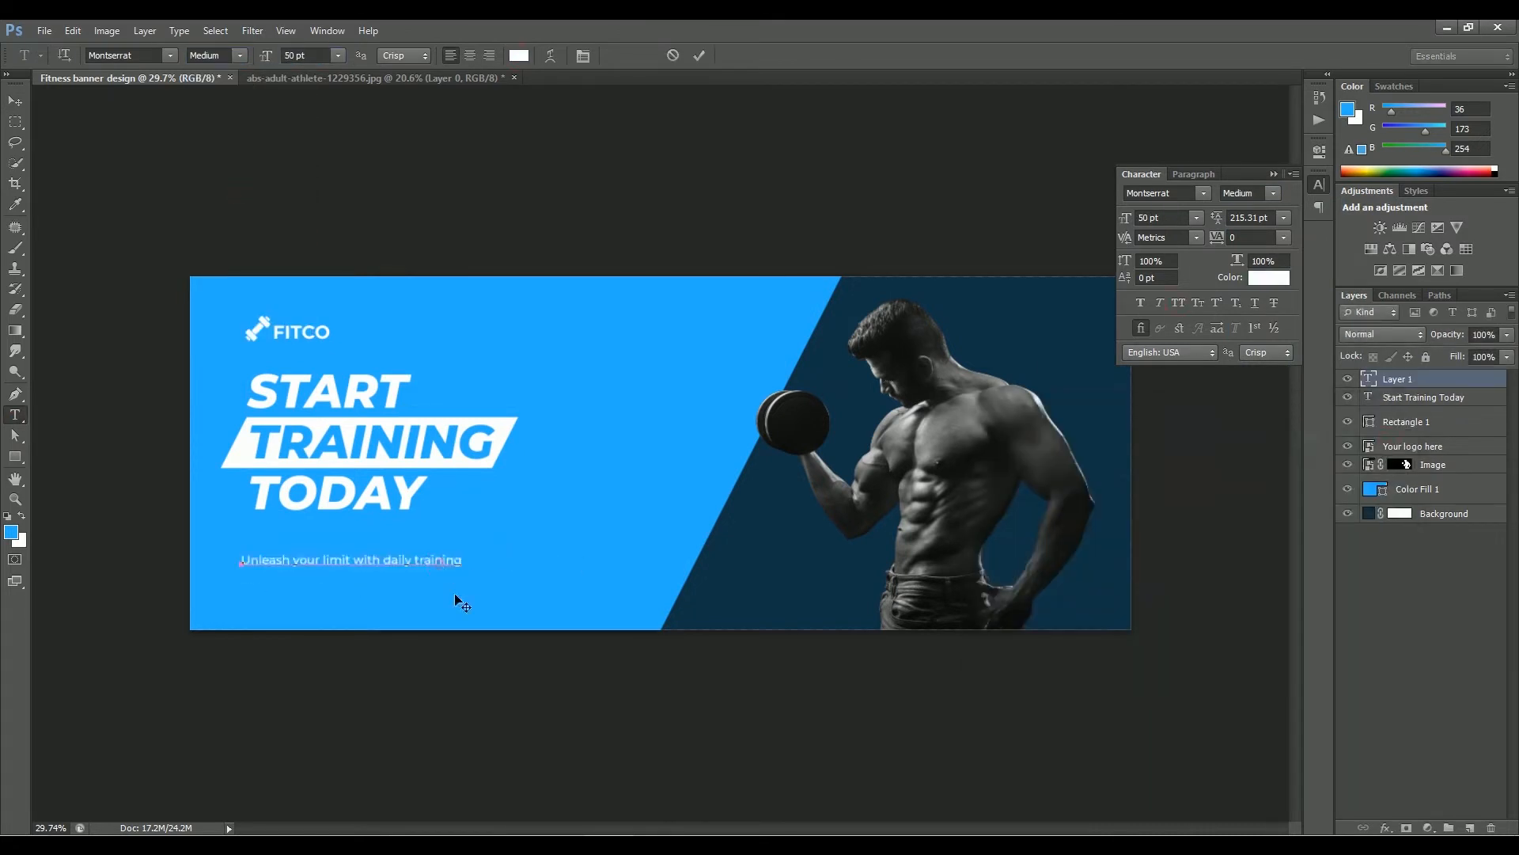
# Move the tagline straight up about 53 px, closer to the headline, and deselect it
pyautogui.click(15, 100)
pyautogui.moveTo(433, 564); pyautogui.dragTo(434, 552)
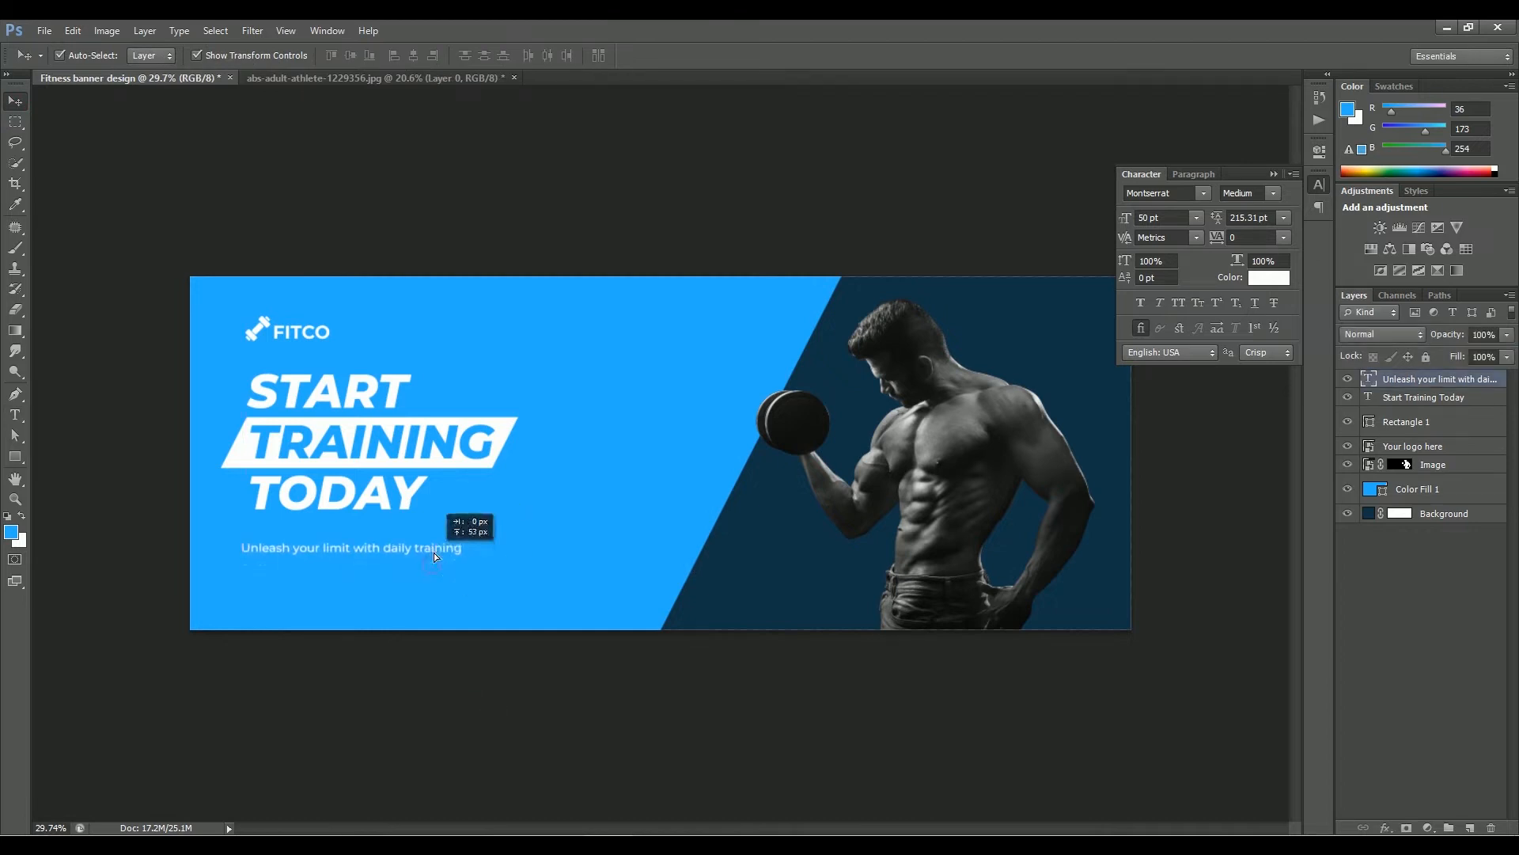
pyautogui.click(361, 657)
pyautogui.moveTo(388, 556); pyautogui.dragTo(390, 591)
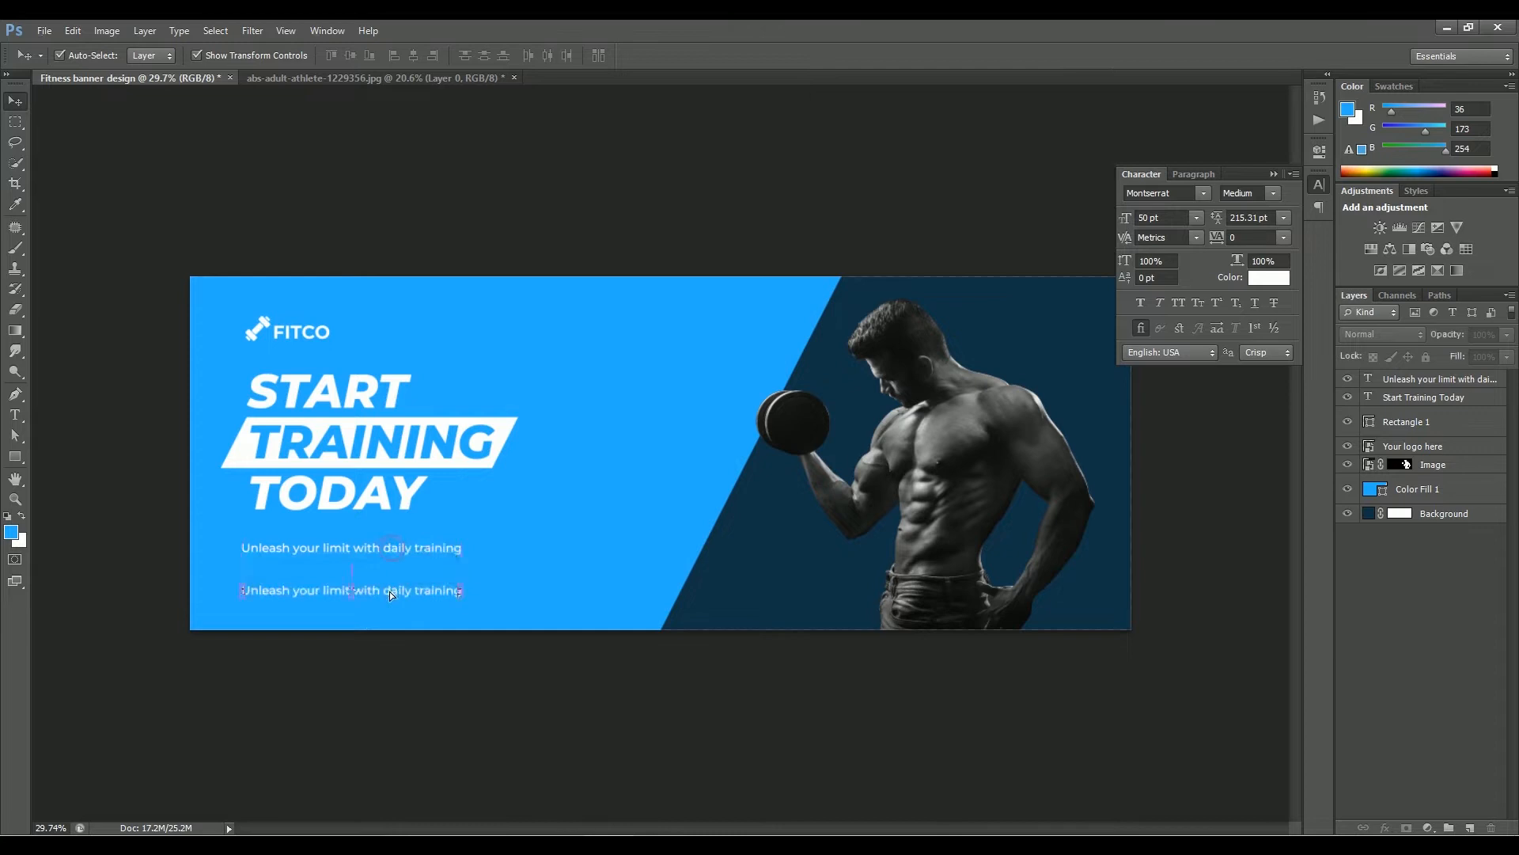
pyautogui.doubleClick(383, 592)
pyautogui.write('www.website.com')
pyautogui.hotkey('ctrl', 'a')
pyautogui.hotkey('alt', 'Right')
pyautogui.hotkey('alt', 'Right')
pyautogui.hotkey('alt', 'Right')
pyautogui.hotkey('alt', 'Right')
pyautogui.hotkey('alt', 'Right')
pyautogui.hotkey('alt', 'Right')
pyautogui.hotkey('alt', 'Right')
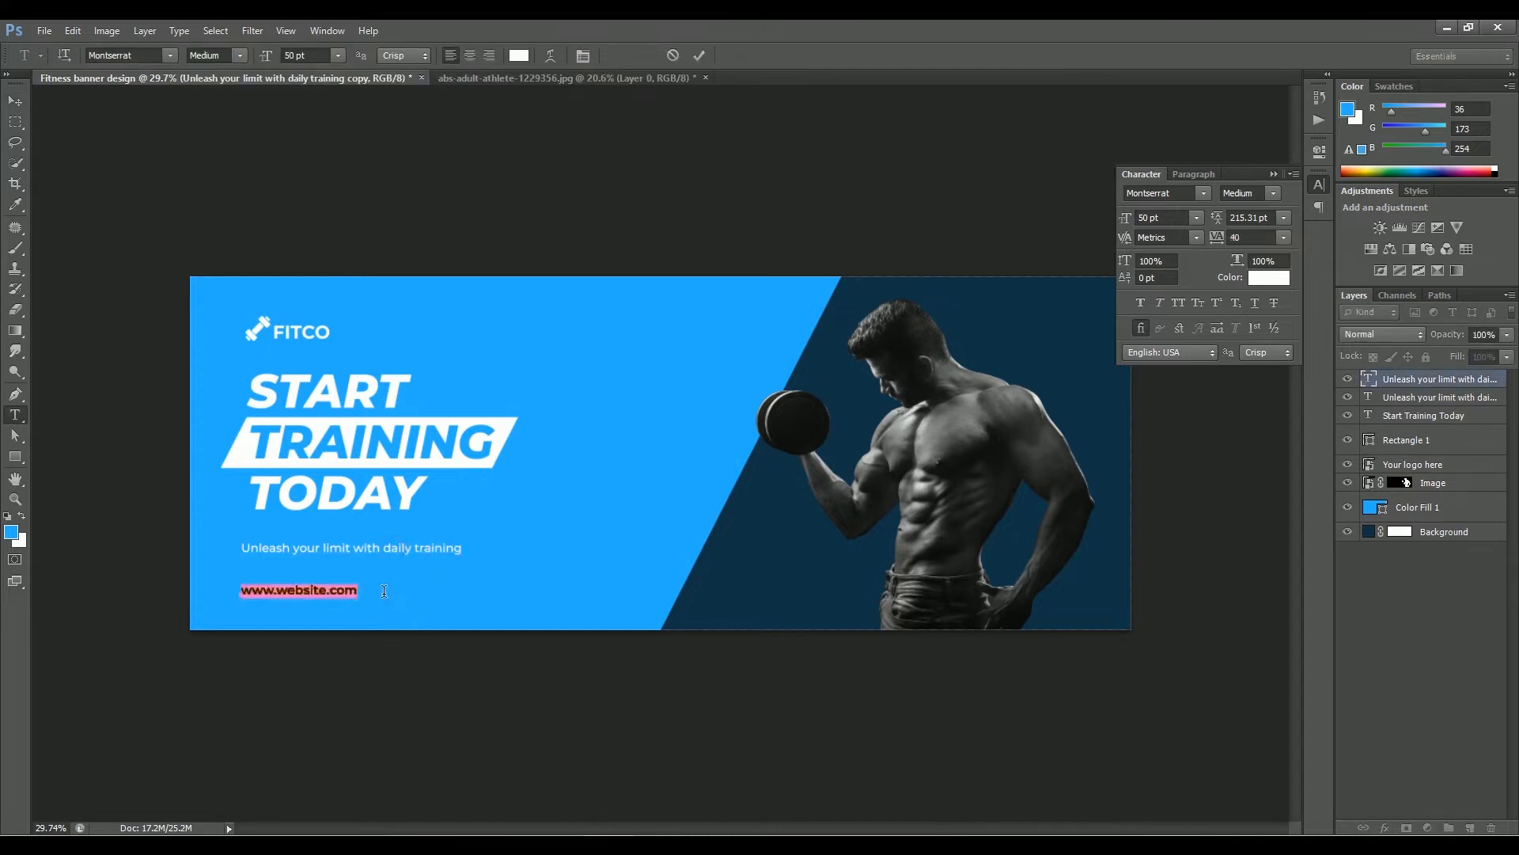
pyautogui.hotkey('alt', 'Right')
pyautogui.hotkey('alt', 'Right')
pyautogui.hotkey('alt', 'Right')
pyautogui.hotkey('alt', 'Right')
pyautogui.hotkey('alt', 'Right')
pyautogui.hotkey('alt', 'Right')
pyautogui.hotkey('alt', 'Right')
pyautogui.hotkey('alt', 'Right')
pyautogui.hotkey('alt', 'Right')
pyautogui.hotkey('alt', 'Right')
pyautogui.hotkey('alt', 'Right')
pyautogui.hotkey('alt', 'Right')
pyautogui.hotkey('alt', 'Right')
pyautogui.hotkey('alt', 'Right')
pyautogui.hotkey('alt', 'Right')
pyautogui.hotkey('alt', 'Right')
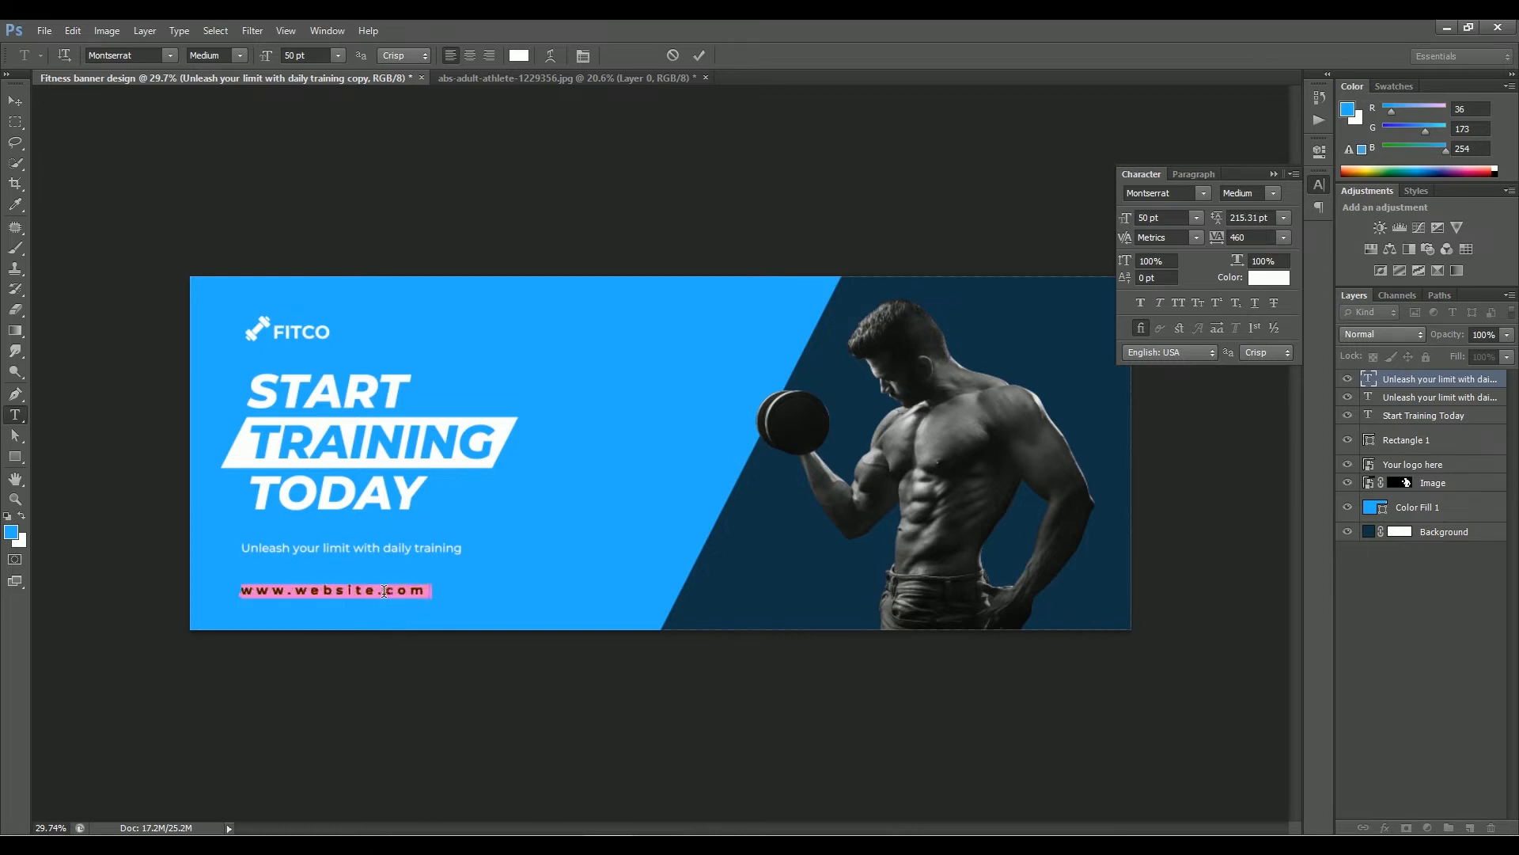
pyautogui.click(16, 102)
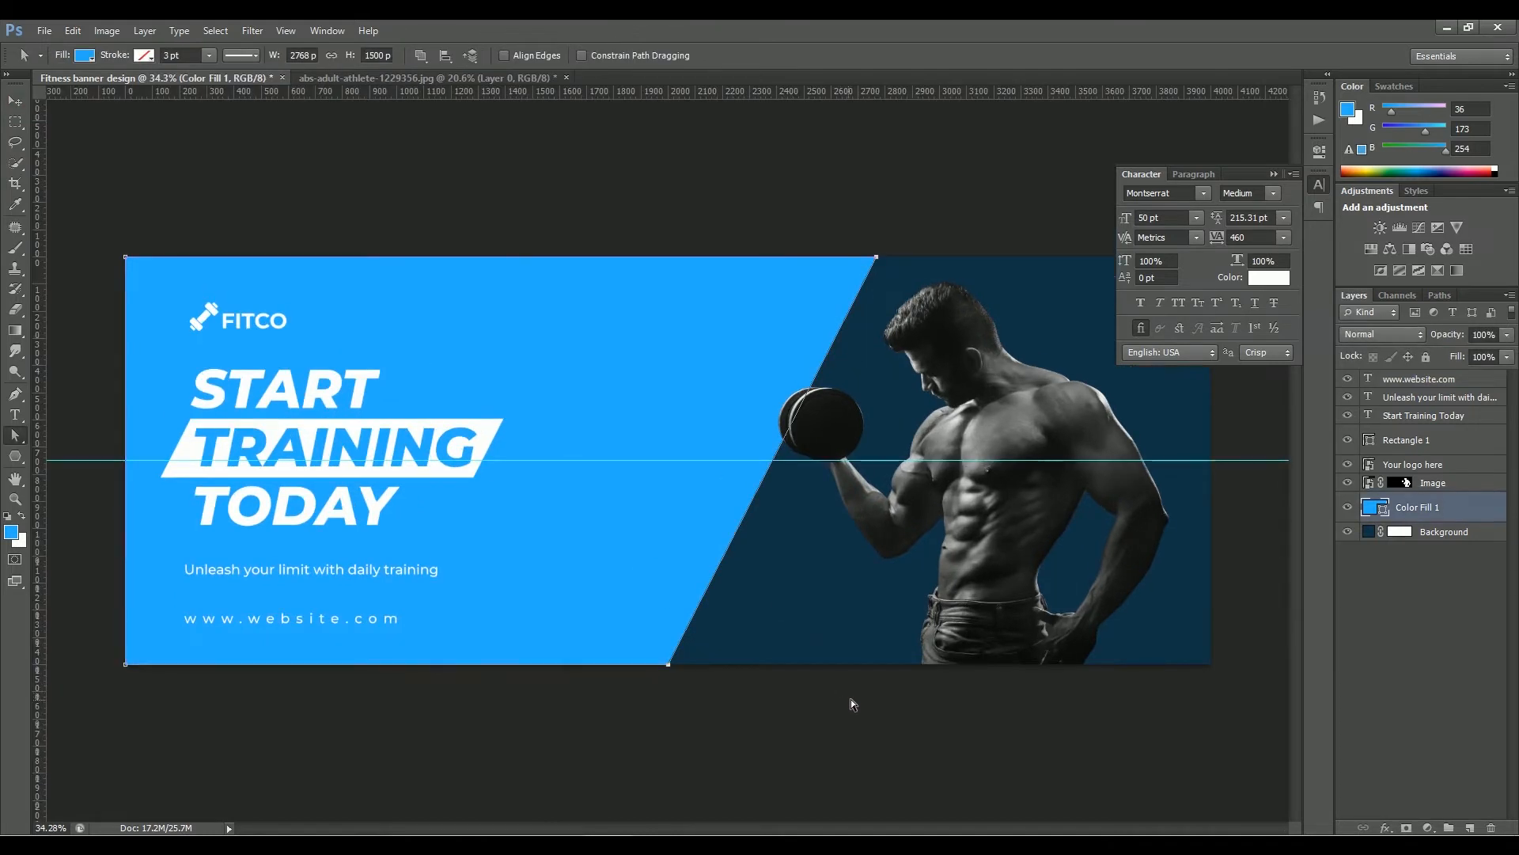
# Move the blue panel's slanted edge 160 px to the left by shifting its two anchor points, making the panel 2608 px wide
pyautogui.rightClick(16, 431)
pyautogui.click(79, 447)
pyautogui.moveTo(994, 765); pyautogui.dragTo(620, 207)
pyautogui.hotkey('shift', 'Left')
pyautogui.hotkey('shift', 'Left')
pyautogui.hotkey('shift', 'Left')
pyautogui.hotkey('shift', 'Left')
pyautogui.hotkey('shift', 'Left')
pyautogui.hotkey('shift', 'Left')
pyautogui.hotkey('shift', 'Left')
pyautogui.hotkey('shift', 'Left')
pyautogui.hotkey('shift', 'Left')
pyautogui.hotkey('shift', 'Left')
pyautogui.hotkey('shift', 'Left')
pyautogui.hotkey('shift', 'Left')
pyautogui.hotkey('shift', 'Left')
pyautogui.hotkey('shift', 'Left')
pyautogui.hotkey('shift', 'Left')
pyautogui.hotkey('shift', 'Left')
pyautogui.moveTo(583, 717); pyautogui.dragTo(700, 646)
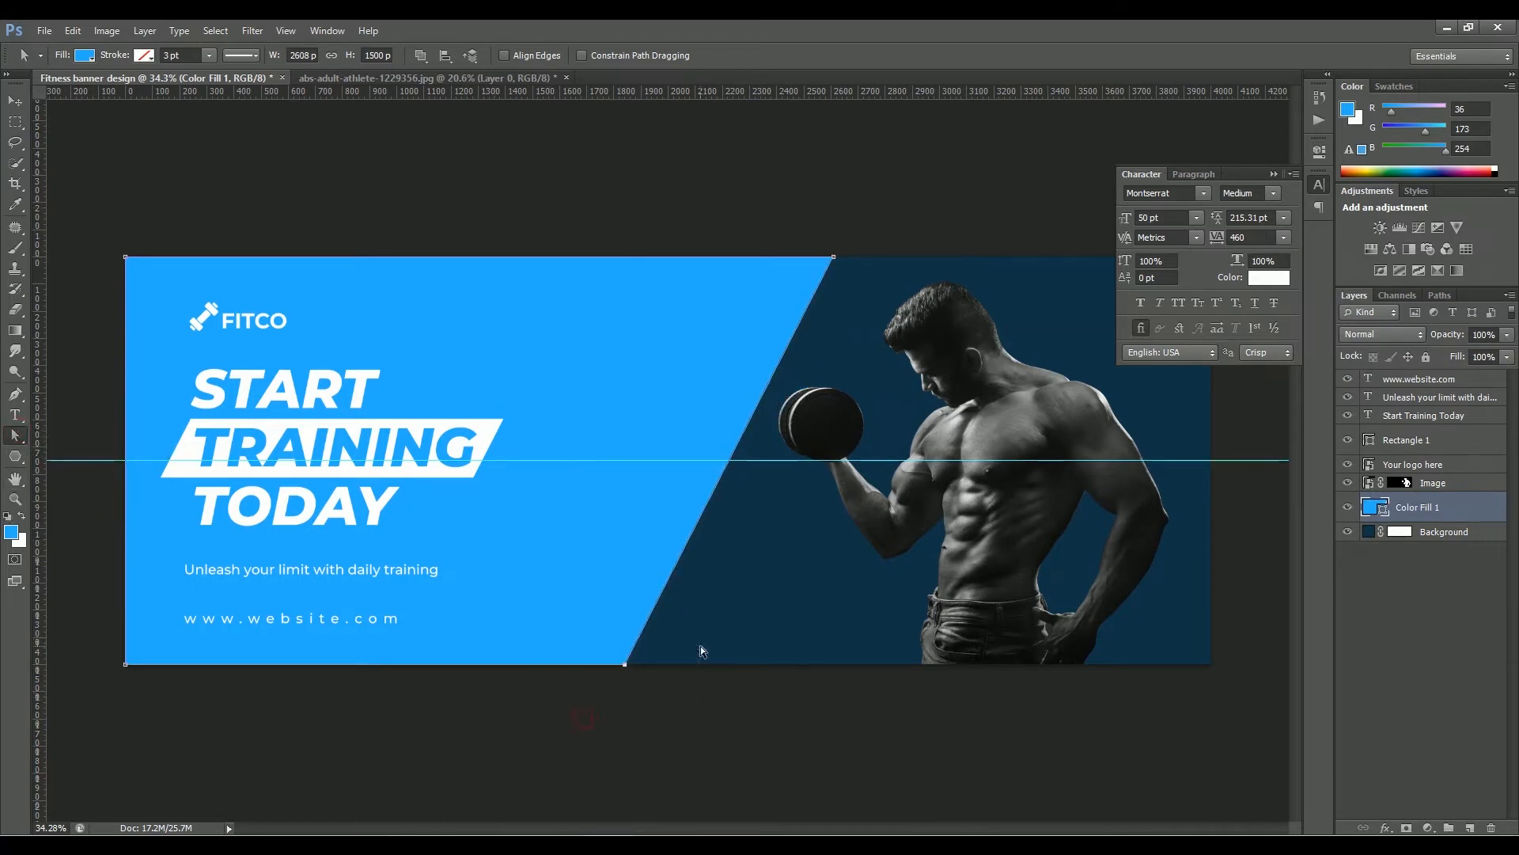
# Move the lower anchor point of the blue panel's slanted edge 180 px to the left
pyautogui.hotkey('shift', 'Left')
pyautogui.hotkey('shift', 'Left')
pyautogui.hotkey('shift', 'Left')
pyautogui.hotkey('shift', 'Left')
pyautogui.hotkey('shift', 'Left')
pyautogui.hotkey('shift', 'Left')
pyautogui.hotkey('shift', 'Left')
pyautogui.hotkey('shift', 'Left')
pyautogui.hotkey('shift', 'Left')
pyautogui.hotkey('shift', 'Left')
pyautogui.hotkey('shift', 'Left')
pyautogui.hotkey('shift', 'Left')
pyautogui.hotkey('shift', 'Left')
pyautogui.hotkey('shift', 'Left')
pyautogui.hotkey('shift', 'Left')
pyautogui.hotkey('shift', 'Left')
pyautogui.hotkey('shift', 'Left')
pyautogui.hotkey('shift', 'Left')
# Increase the slant of the white rectangle behind TRAINING, then duplicate it and place the copy lower down, across the panel's slanted edge
pyautogui.click(491, 440)
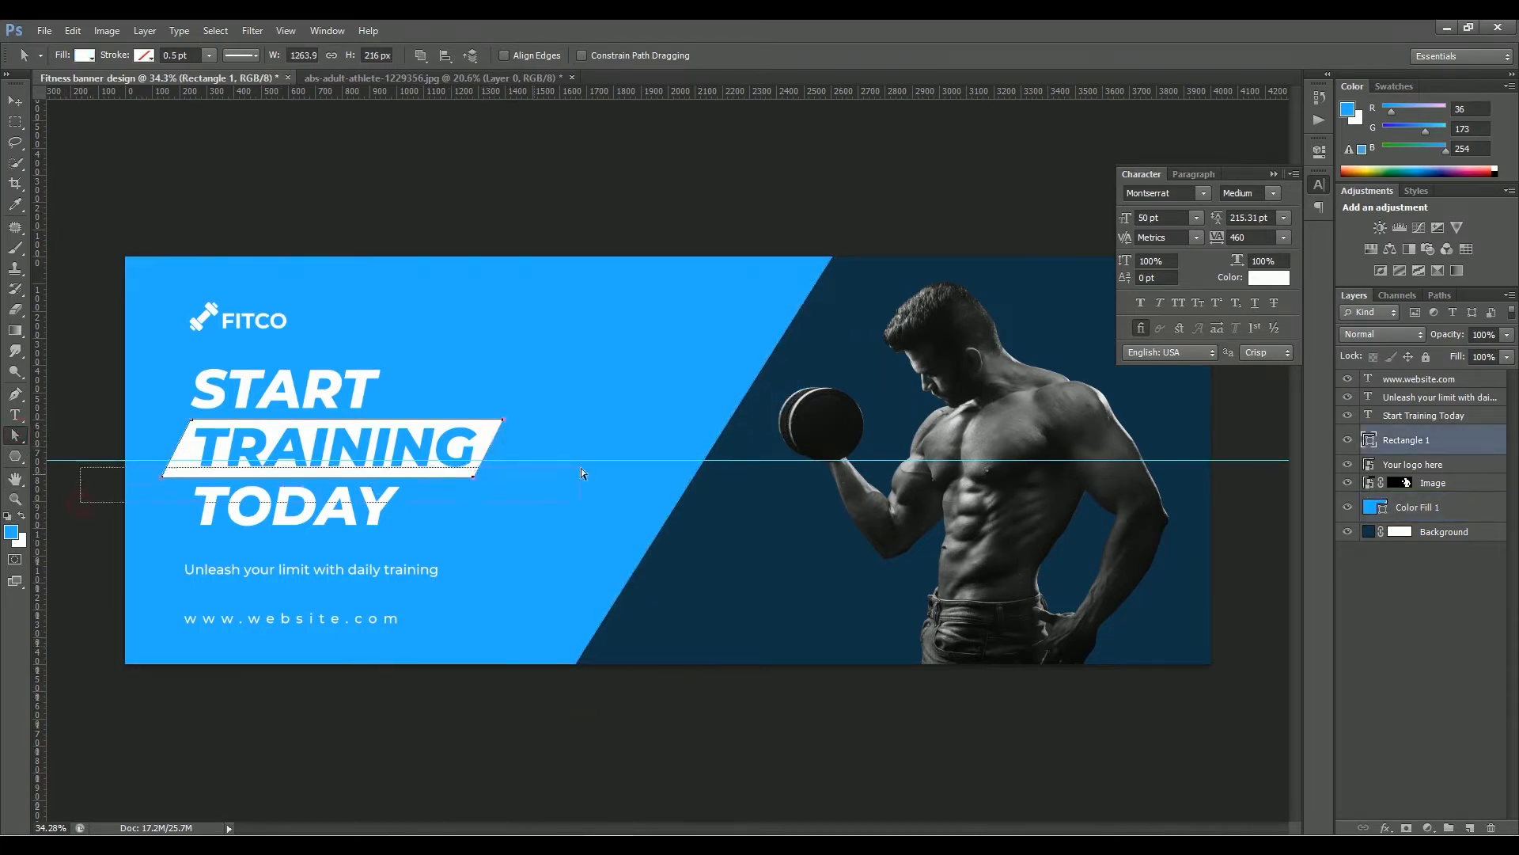
pyautogui.press('v')
pyautogui.hotkey('ctrl', 'j')
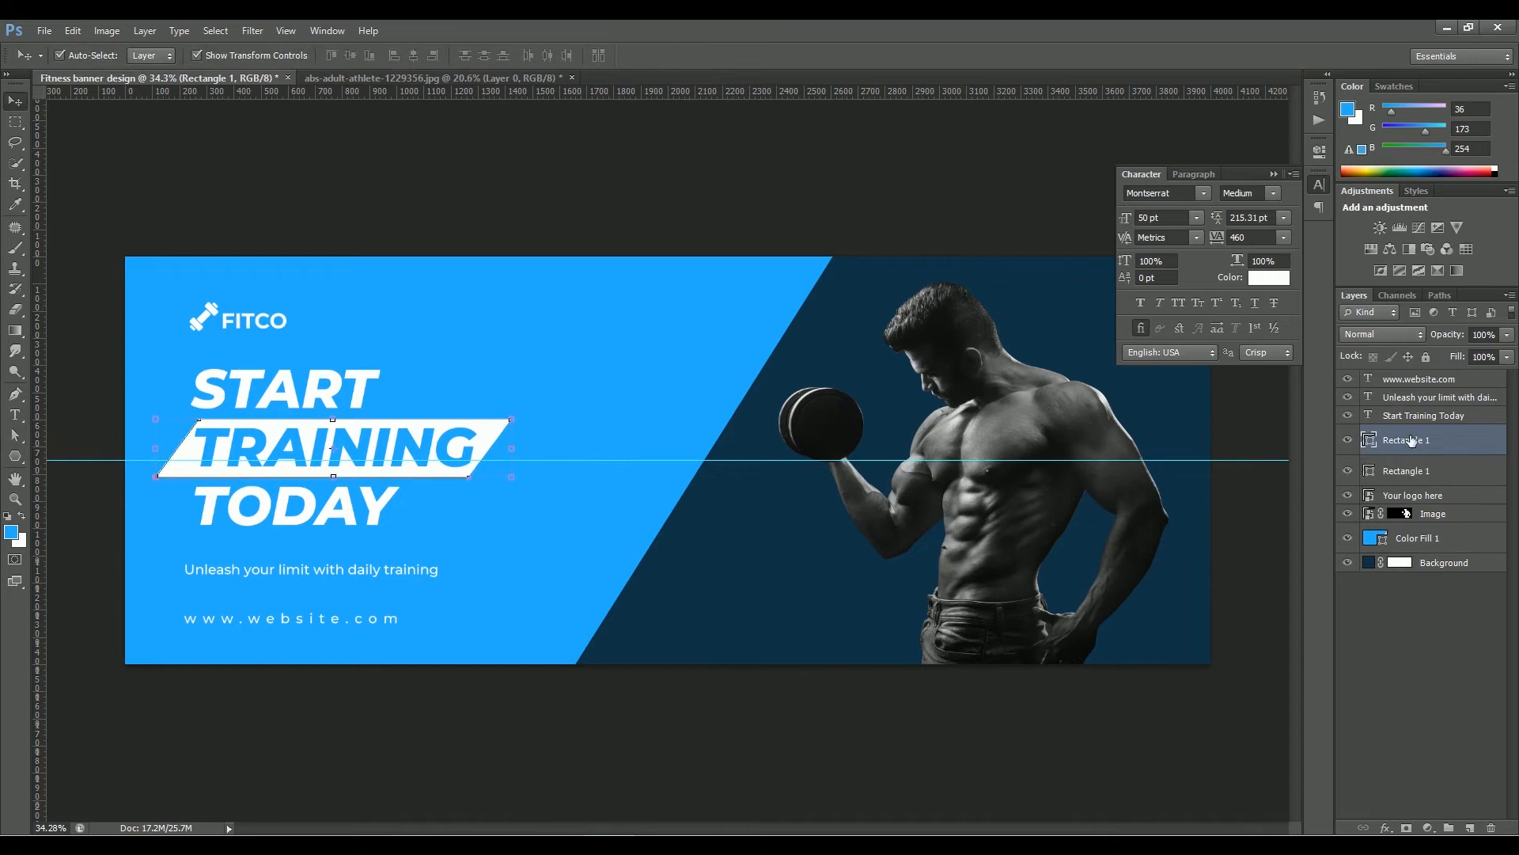
pyautogui.moveTo(514, 452); pyautogui.dragTo(778, 548)
# Shorten the copied white rectangle by shifting its end anchors to the left, then nudge it 200 px right and deselect it
pyautogui.press('a')
pyautogui.hotkey('shift', 'Left')
pyautogui.hotkey('shift', 'Left')
pyautogui.hotkey('shift', 'Left')
pyautogui.hotkey('shift', 'Left')
pyautogui.hotkey('shift', 'Left')
pyautogui.hotkey('shift', 'Left')
pyautogui.hotkey('shift', 'Left')
pyautogui.hotkey('shift', 'Left')
pyautogui.hotkey('shift', 'Left')
pyautogui.hotkey('shift', 'Left')
pyautogui.hotkey('shift', 'Left')
pyautogui.press('v')
pyautogui.hotkey('shift', 'Right')
pyautogui.hotkey('shift', 'Right')
pyautogui.hotkey('shift', 'Right')
pyautogui.hotkey('shift', 'Right')
pyautogui.hotkey('shift', 'Right')
pyautogui.hotkey('shift', 'Right')
pyautogui.hotkey('shift', 'Right')
pyautogui.hotkey('shift', 'Right')
pyautogui.hotkey('shift', 'Right')
pyautogui.hotkey('shift', 'Right')
pyautogui.hotkey('shift', 'Right')
pyautogui.hotkey('shift', 'Right')
pyautogui.hotkey('shift', 'Right')
pyautogui.hotkey('shift', 'Right')
pyautogui.hotkey('shift', 'Right')
pyautogui.hotkey('shift', 'Right')
pyautogui.hotkey('shift', 'Right')
pyautogui.hotkey('shift', 'Right')
pyautogui.hotkey('shift', 'Right')
pyautogui.hotkey('shift', 'Right')
pyautogui.click(752, 773)
# Add a new text reading JOIN NOW in the empty panel area above the small white rectangle
pyautogui.press('t')
pyautogui.click(609, 413)
pyautogui.write('JOIN NOW')
# Reduce the letter spacing of JOIN NOW to 160, set its weight to Bold and commit the text
pyautogui.hotkey('ctrl', 'a')
pyautogui.hotkey('alt', 'Left')
pyautogui.hotkey('alt', 'Left')
pyautogui.hotkey('alt', 'Left')
pyautogui.hotkey('alt', 'Left')
pyautogui.hotkey('alt', 'Left')
pyautogui.hotkey('alt', 'Left')
pyautogui.hotkey('alt', 'Left')
pyautogui.hotkey('alt', 'Left')
pyautogui.hotkey('alt', 'Left')
pyautogui.hotkey('alt', 'Left')
pyautogui.hotkey('alt', 'Left')
pyautogui.hotkey('alt', 'Left')
pyautogui.hotkey('alt', 'Left')
pyautogui.hotkey('alt', 'Left')
pyautogui.hotkey('alt', 'Left')
pyautogui.click(1273, 193)
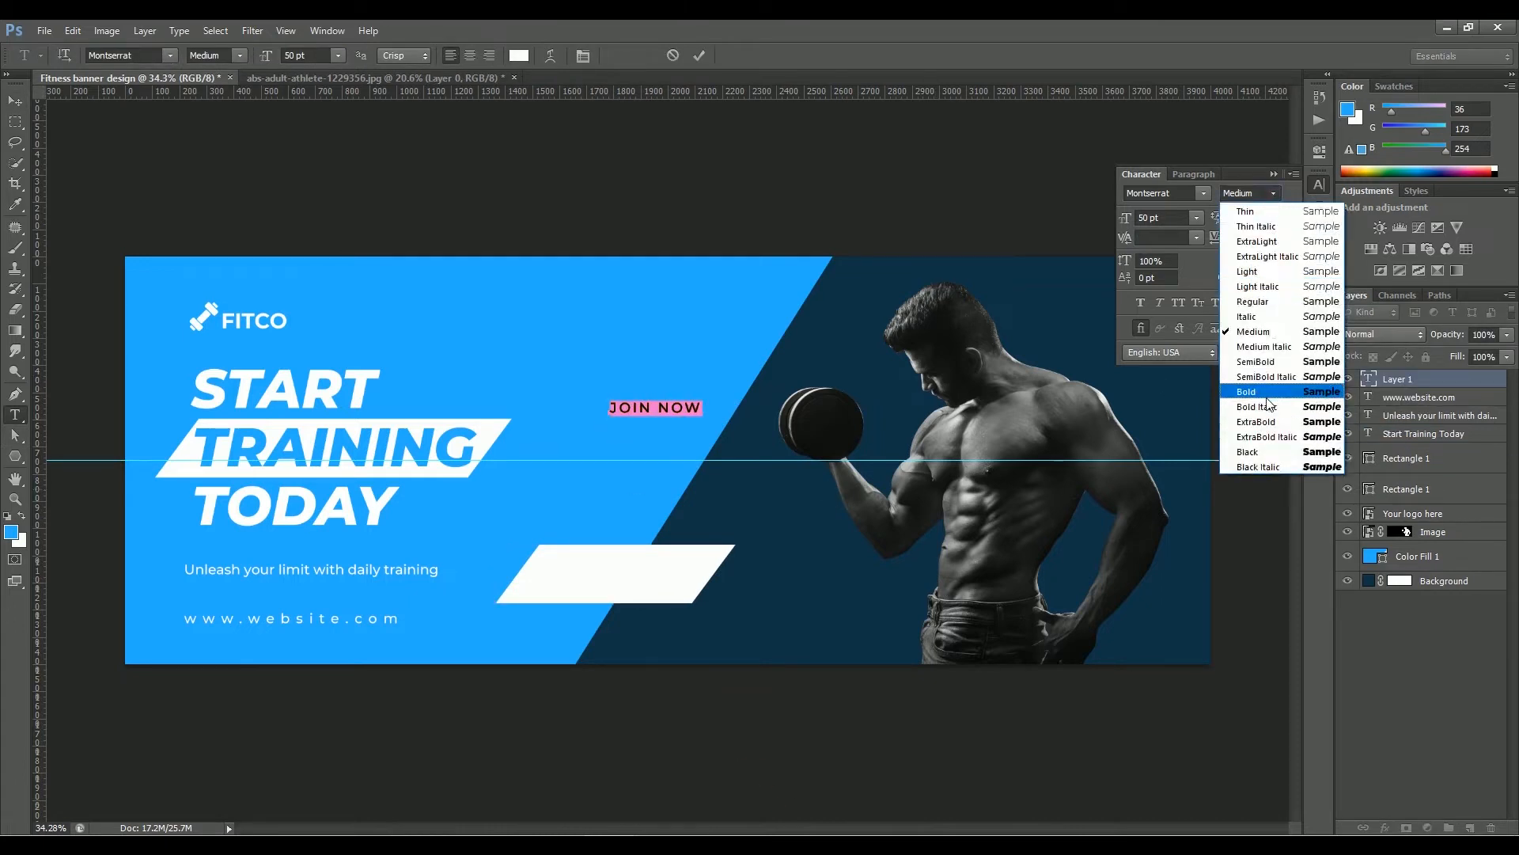
pyautogui.click(1270, 392)
pyautogui.hotkey('ctrl', 'Return')
# Move JOIN NOW to the middle of the small white rectangle, colour it bright blue and deselect it
pyautogui.press('v')
pyautogui.moveTo(681, 406); pyautogui.dragTo(640, 572)
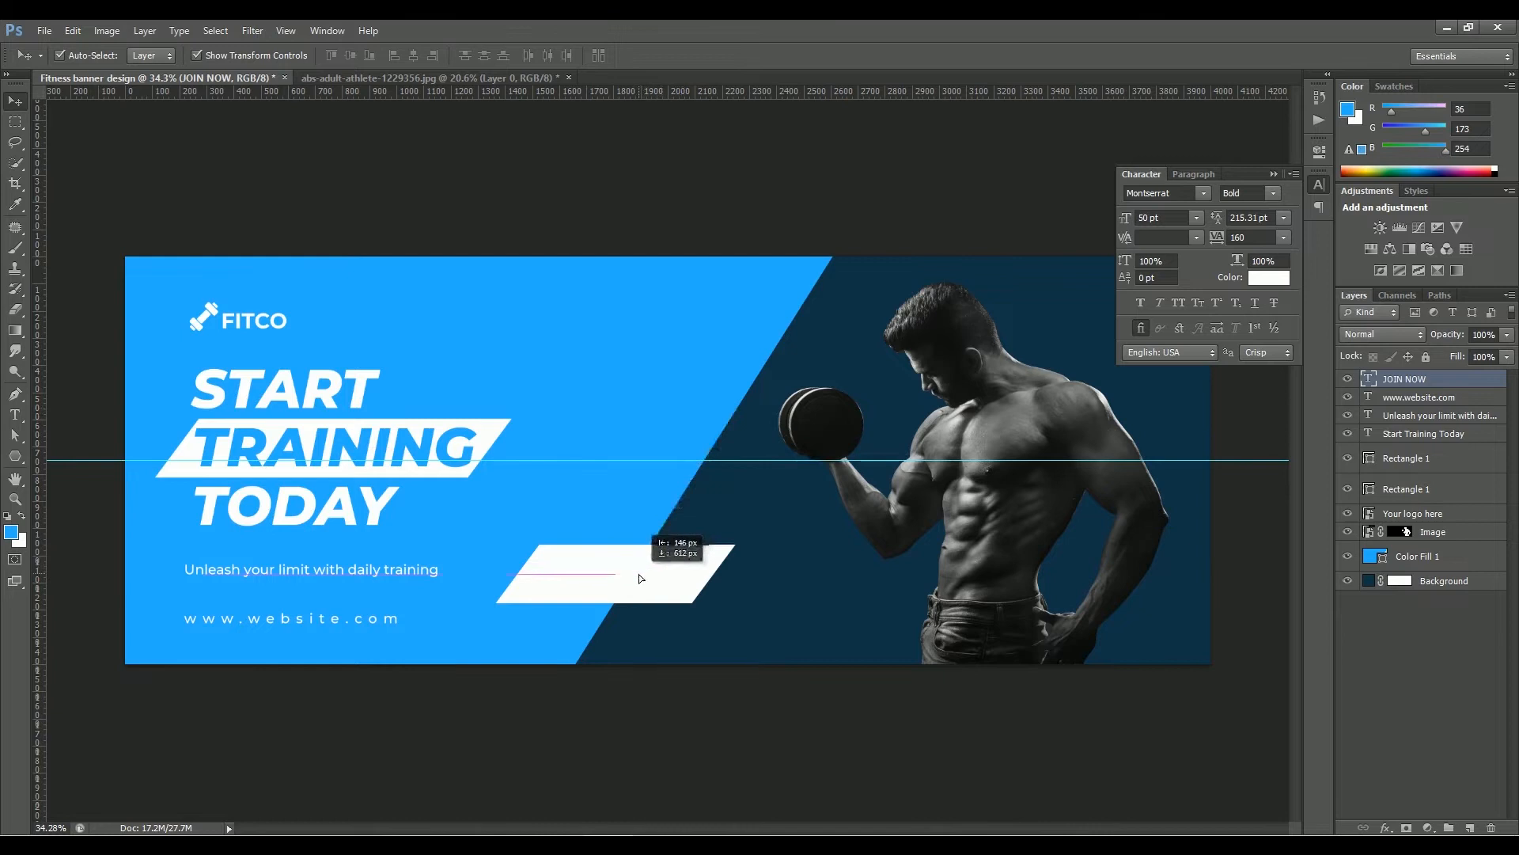
pyautogui.hotkey('alt', 'BackSpace')
pyautogui.click(690, 770)
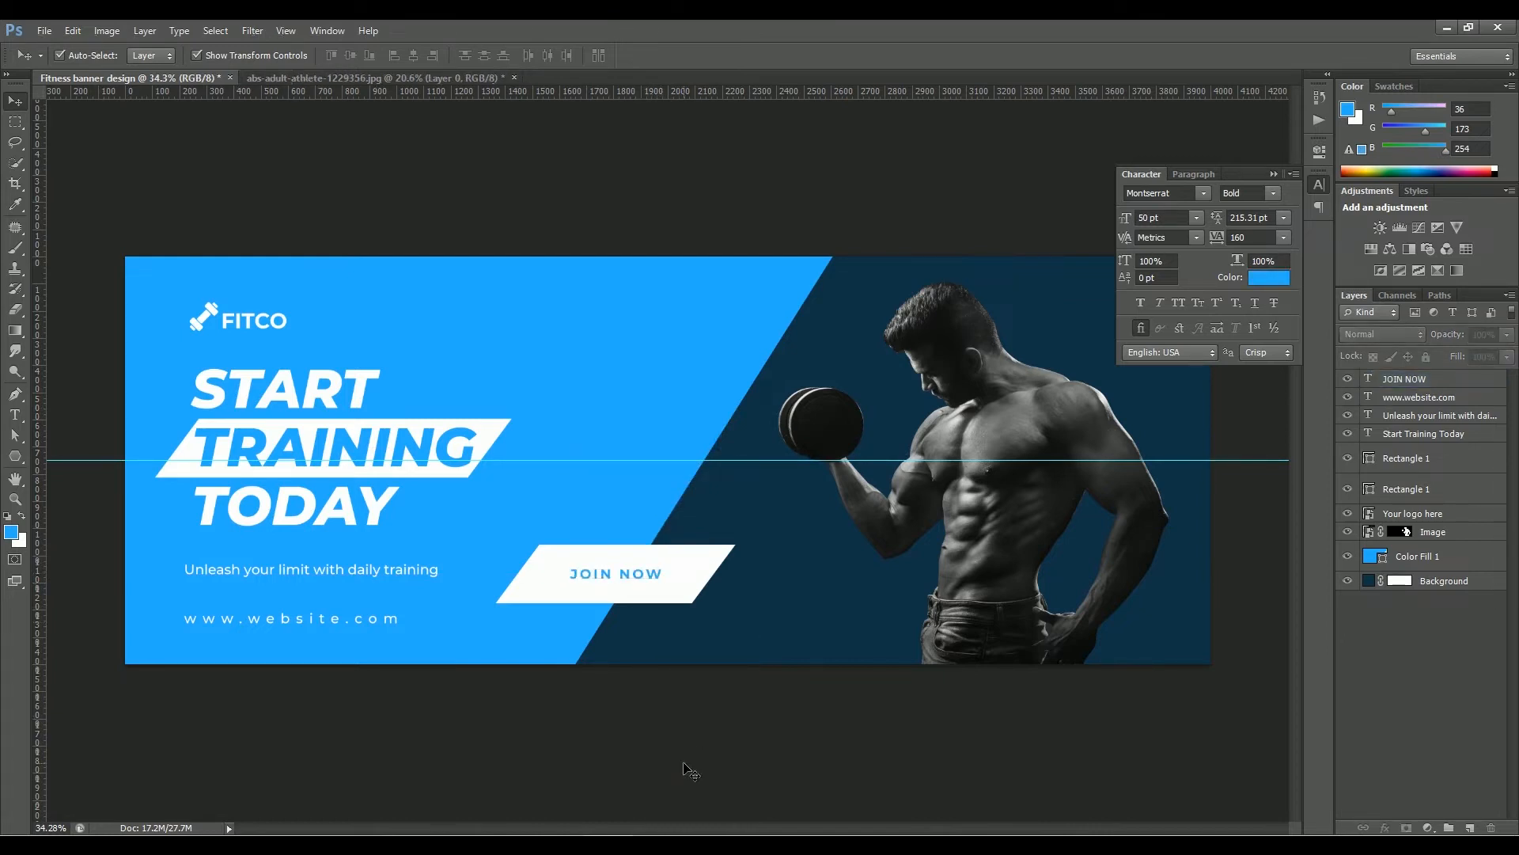
pyautogui.moveTo(674, 470); pyautogui.dragTo(756, 511)
pyautogui.hotkey('ctrl', 'z')
pyautogui.click(717, 746)
# Change the slanted panel's fill colour to dark blue #124a6b
pyautogui.click(659, 369)
pyautogui.doubleClick(1371, 557)
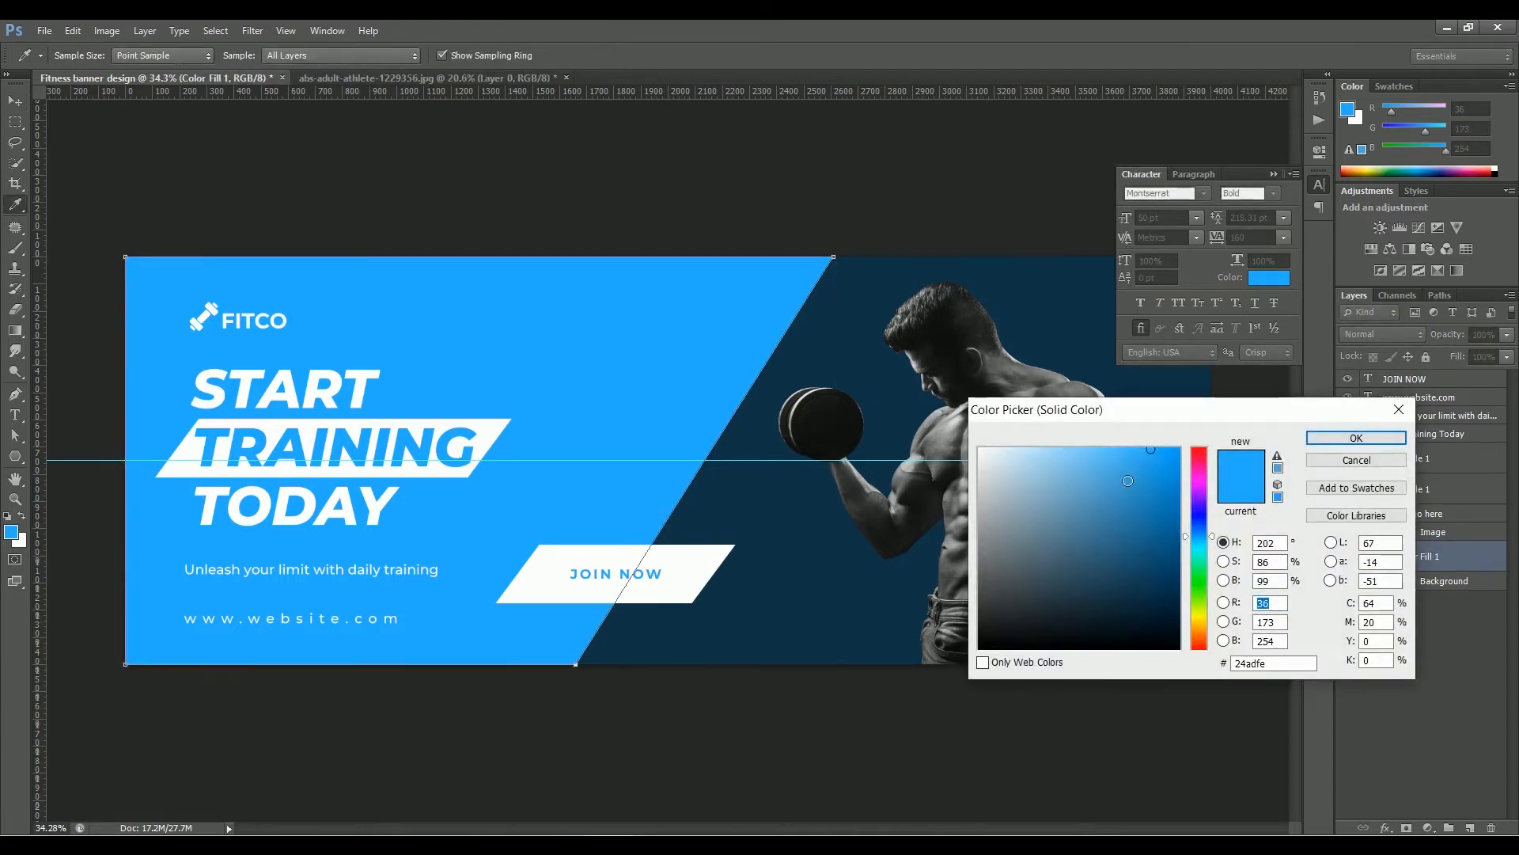
pyautogui.click(1145, 564)
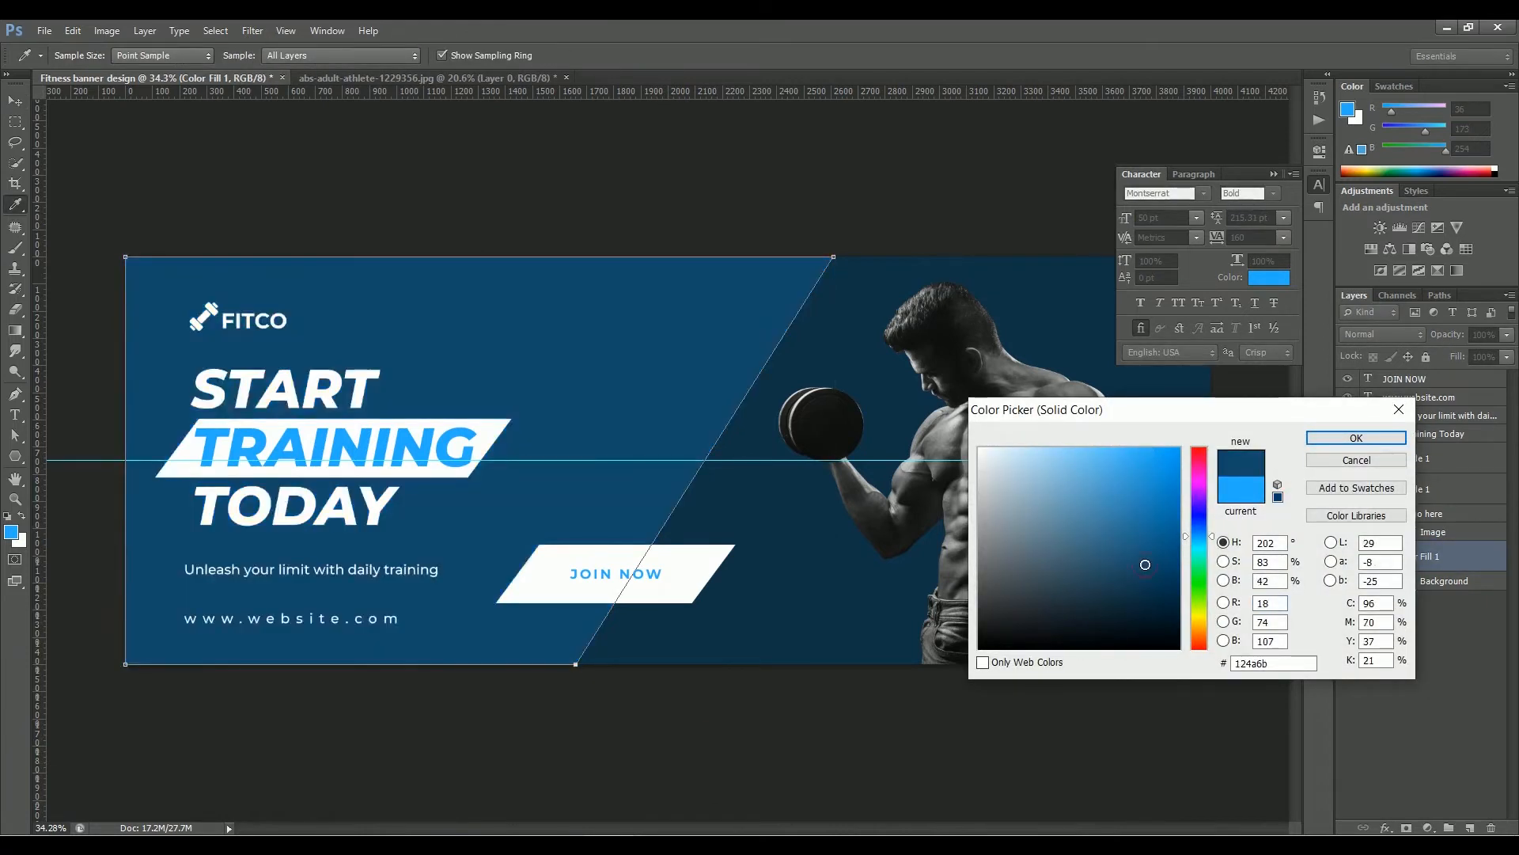
pyautogui.click(1357, 440)
# Fill the button rectangle with the bright blue foreground colour and turn its JOIN NOW text white
pyautogui.click(704, 556)
pyautogui.press('b')
pyautogui.hotkey('alt', 'BackSpace')
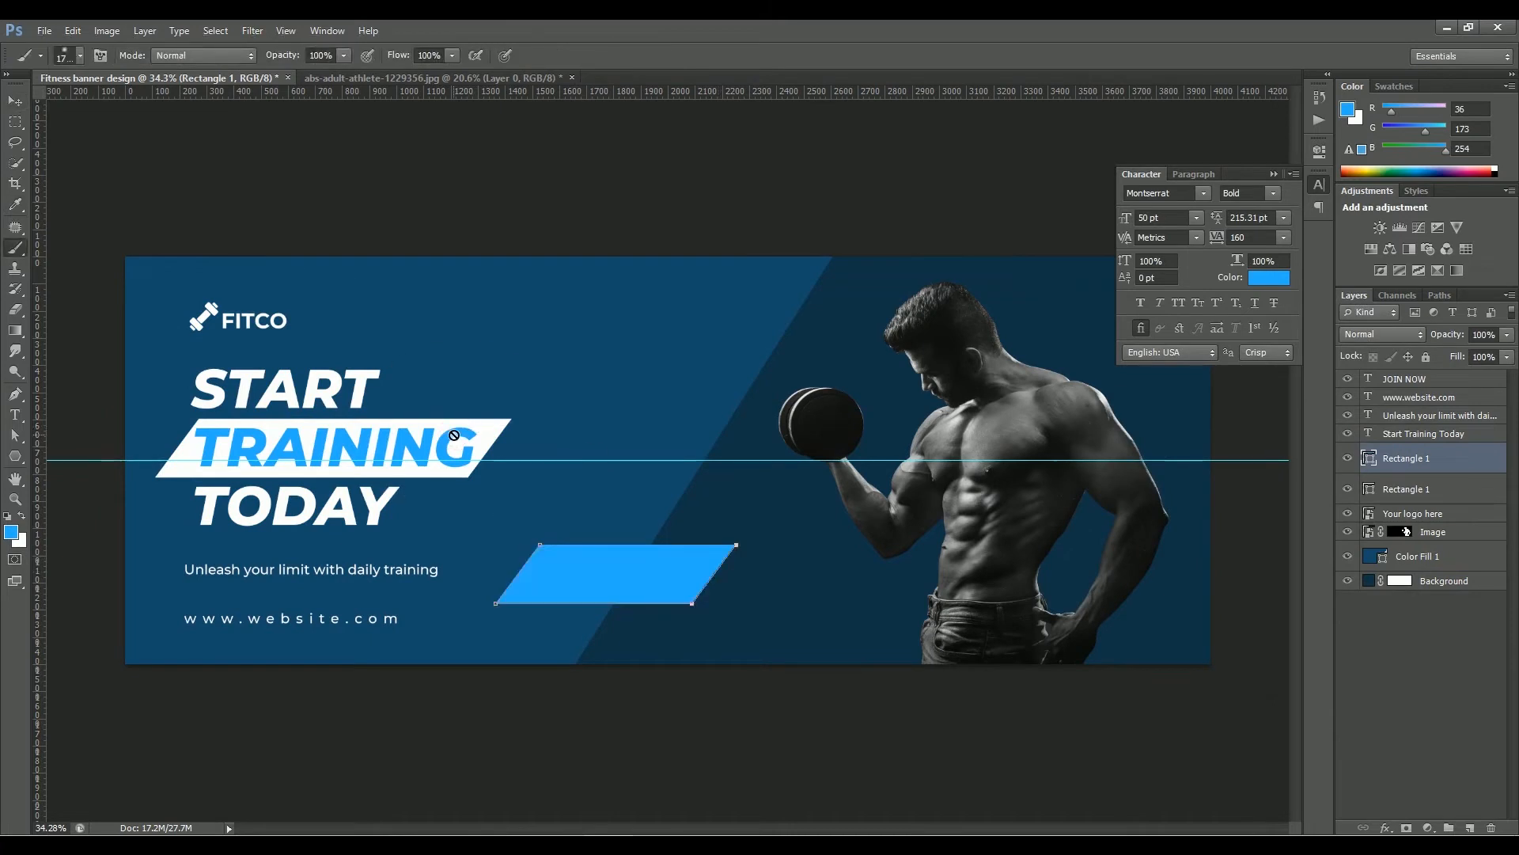
pyautogui.press('v')
pyautogui.click(615, 578)
pyautogui.hotkey('ctrl', 'BackSpace')
# Set the JOIN NOW text to ExtraBold at 55 pt
pyautogui.click(1273, 194)
pyautogui.click(1270, 425)
pyautogui.click(1171, 217)
pyautogui.write('55')
pyautogui.press('Return')
# Set the START TRAINING TODAY headline's size to 180 pt and nudge it 10 px to the left
pyautogui.click(360, 445)
pyautogui.moveTo(1181, 218); pyautogui.dragTo(1077, 200)
pyautogui.write('180')
pyautogui.press('Return')
pyautogui.hotkey('shift', 'Left')
# Shorten the white rectangle behind TRAINING by shifting its end anchors 70 px to the left, then deselect it
pyautogui.click(489, 437)
pyautogui.press('a')
pyautogui.moveTo(609, 219); pyautogui.dragTo(443, 554)
pyautogui.hotkey('shift', 'Left')
pyautogui.hotkey('shift', 'Left')
pyautogui.hotkey('shift', 'Left')
pyautogui.hotkey('shift', 'Left')
pyautogui.hotkey('shift', 'Left')
pyautogui.hotkey('shift', 'Left')
pyautogui.hotkey('shift', 'Left')
pyautogui.hotkey('shift', 'Left')
pyautogui.hotkey('shift', 'Left')
pyautogui.hotkey('shift', 'Right')
pyautogui.hotkey('shift', 'Right')
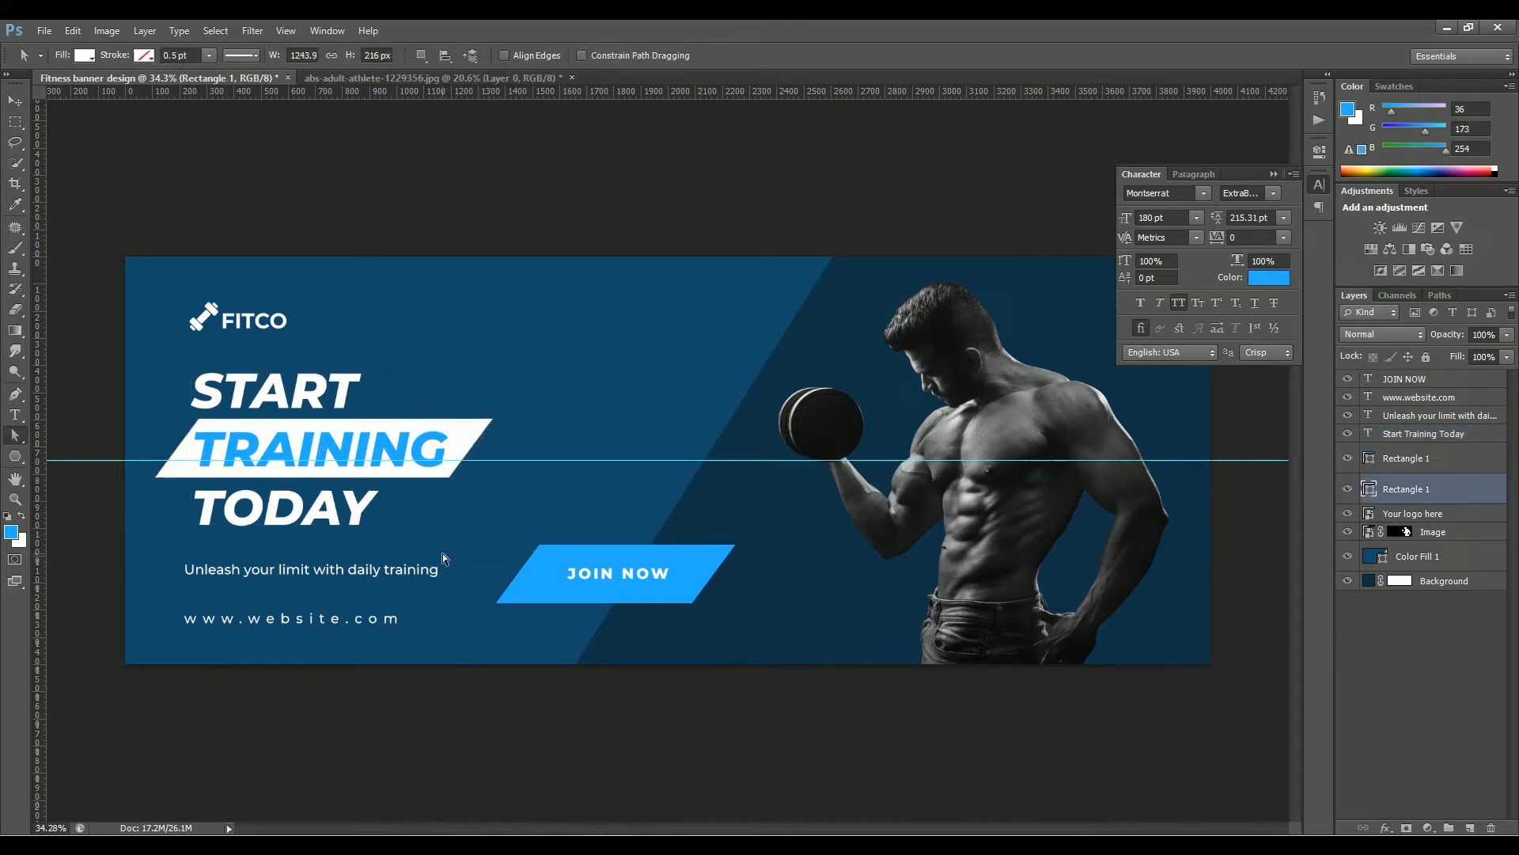
pyautogui.press('v')
pyautogui.click(588, 222)
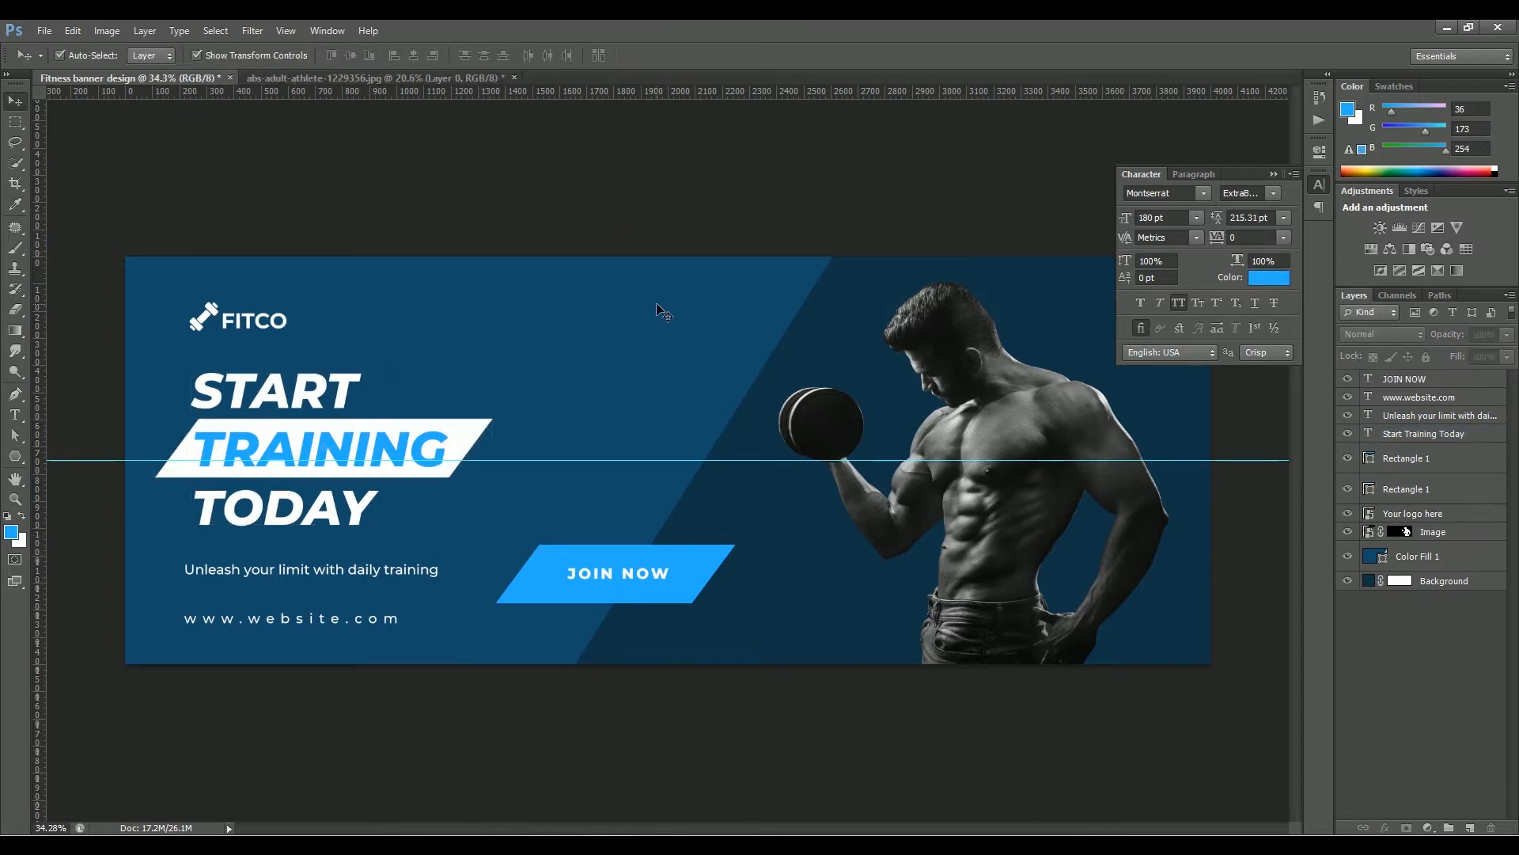
# Set the slanted panel layer's opacity to 50% and deselect it
pyautogui.click(692, 404)
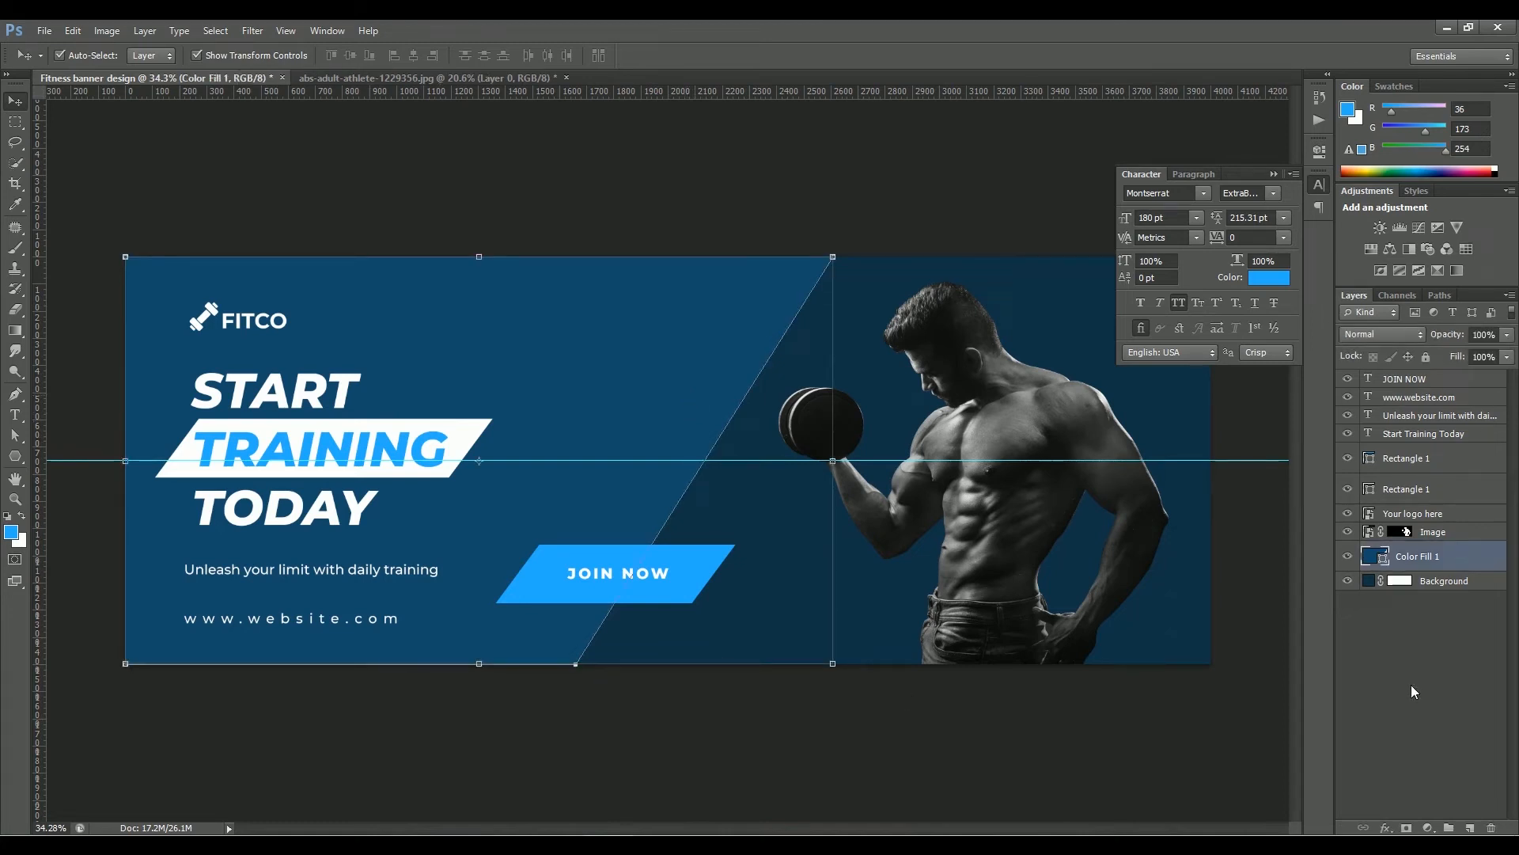
pyautogui.click(1480, 338)
pyautogui.write('0')
pyautogui.write('0')
pyautogui.press('Return')
pyautogui.click(1436, 661)
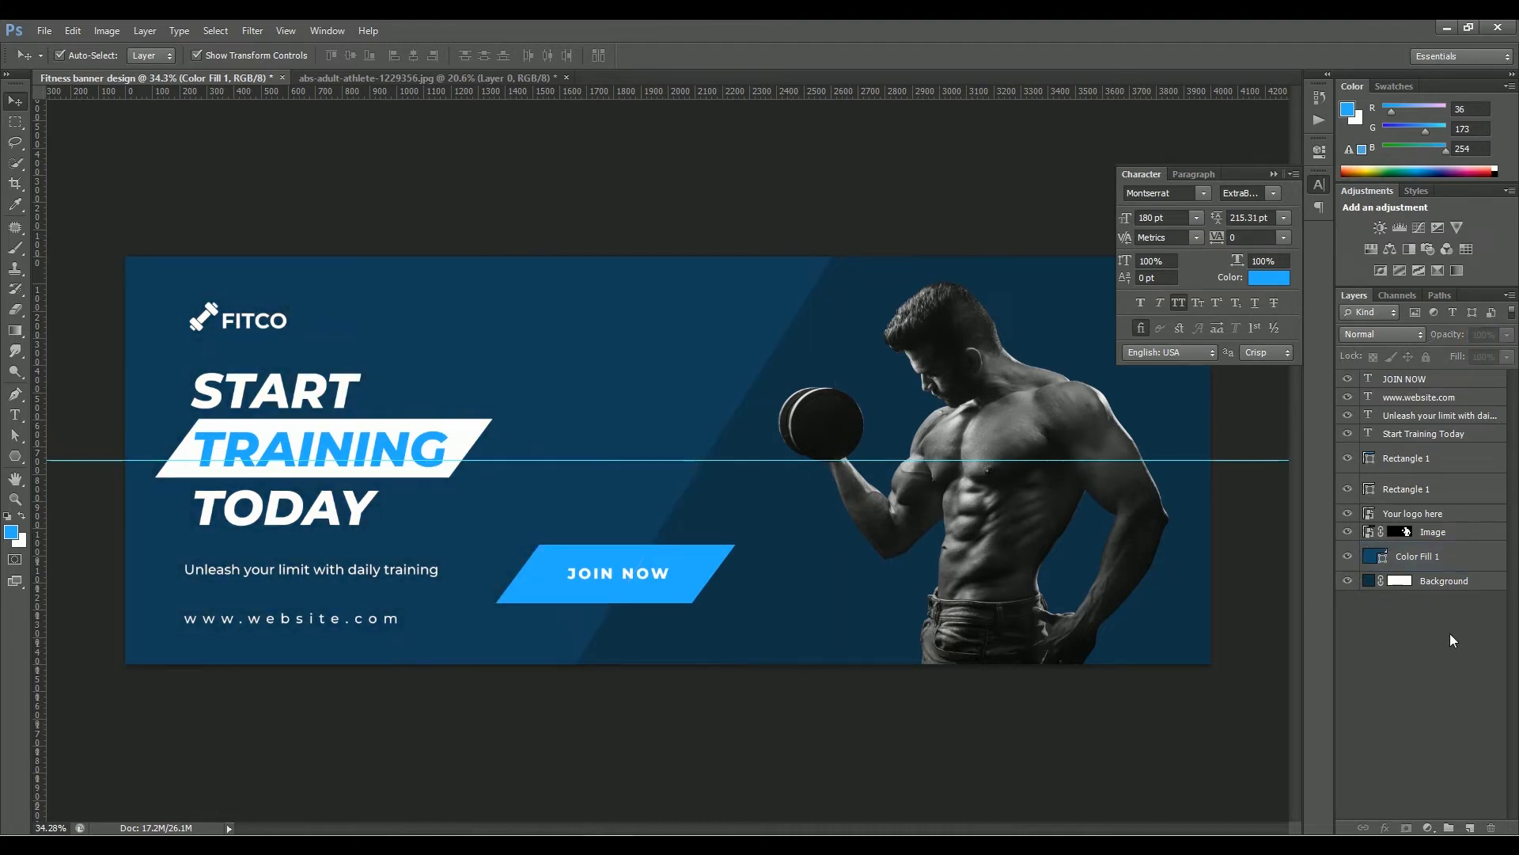
pyautogui.click(1440, 563)
pyautogui.hotkey('ctrl', 'j')
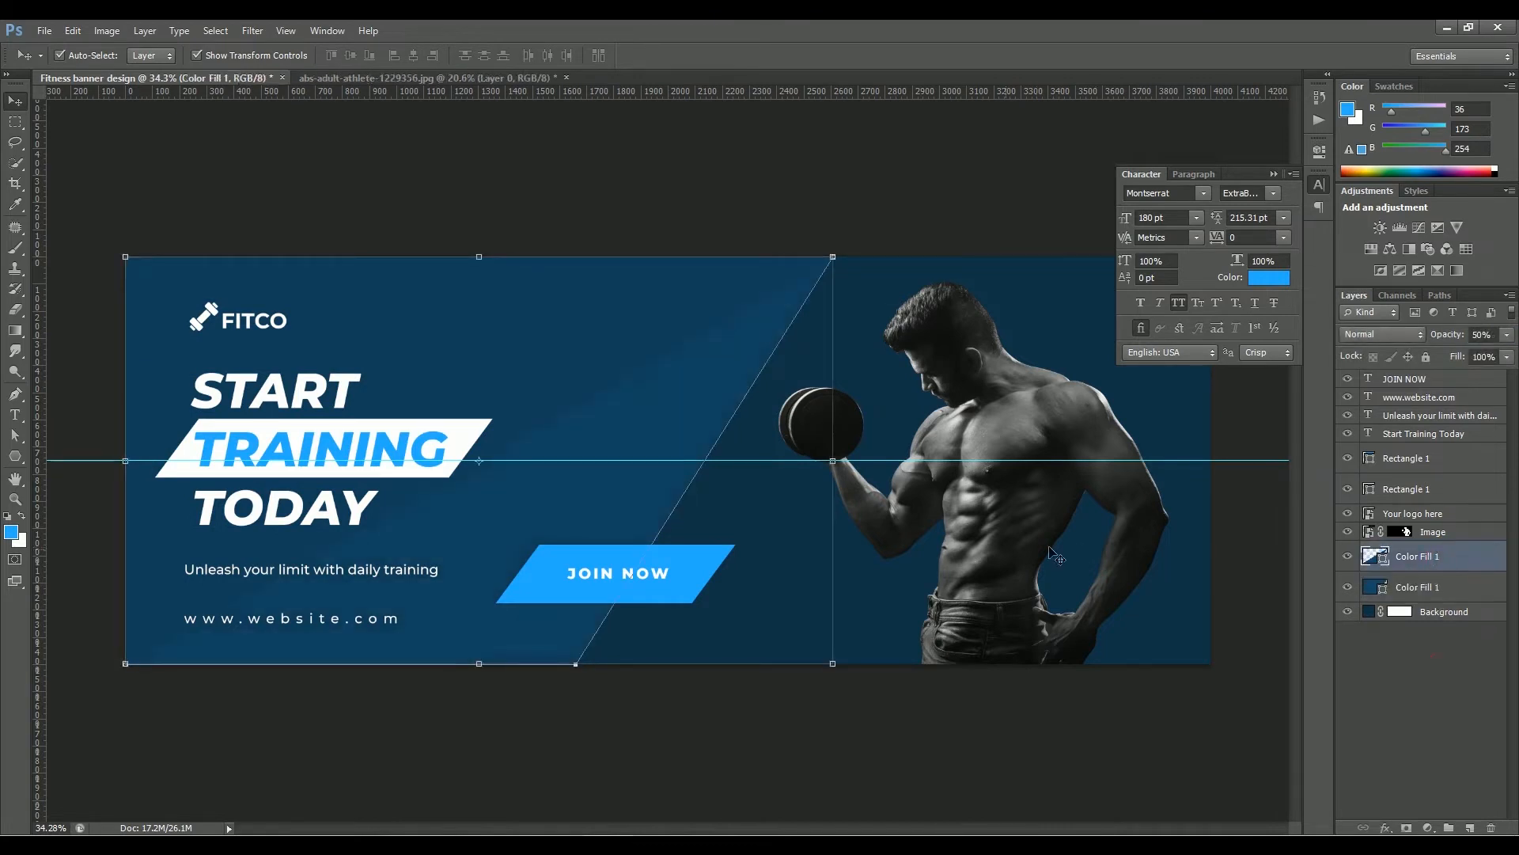
pyautogui.hotkey('ctrl', 'z')
pyautogui.click(1055, 729)
# Duplicate the slanted panel layer with the default name and flip the copy vertically
pyautogui.click(691, 382)
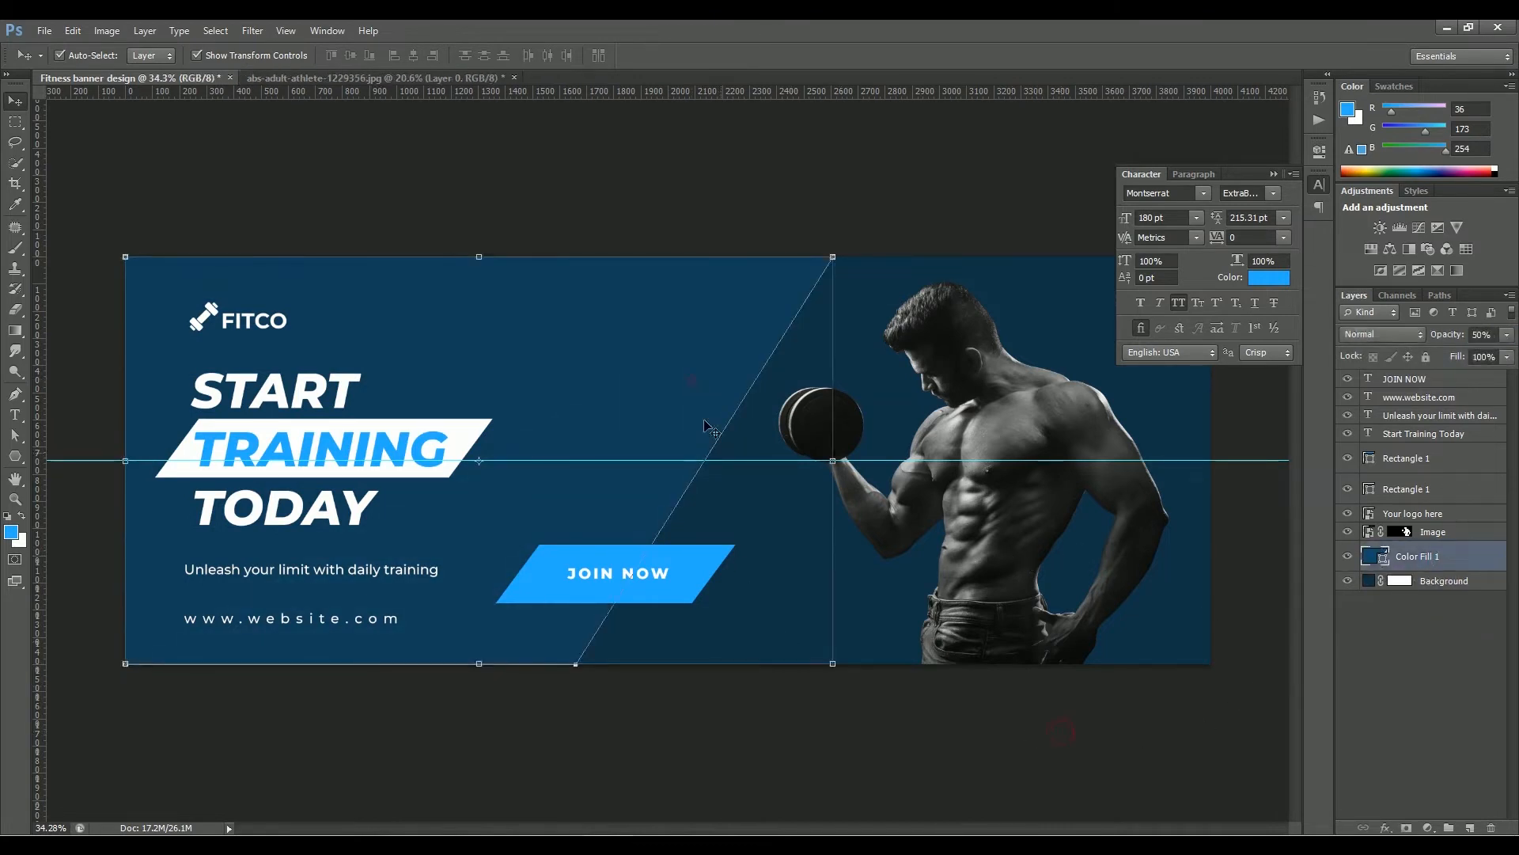
pyautogui.press('a')
pyautogui.press('v')
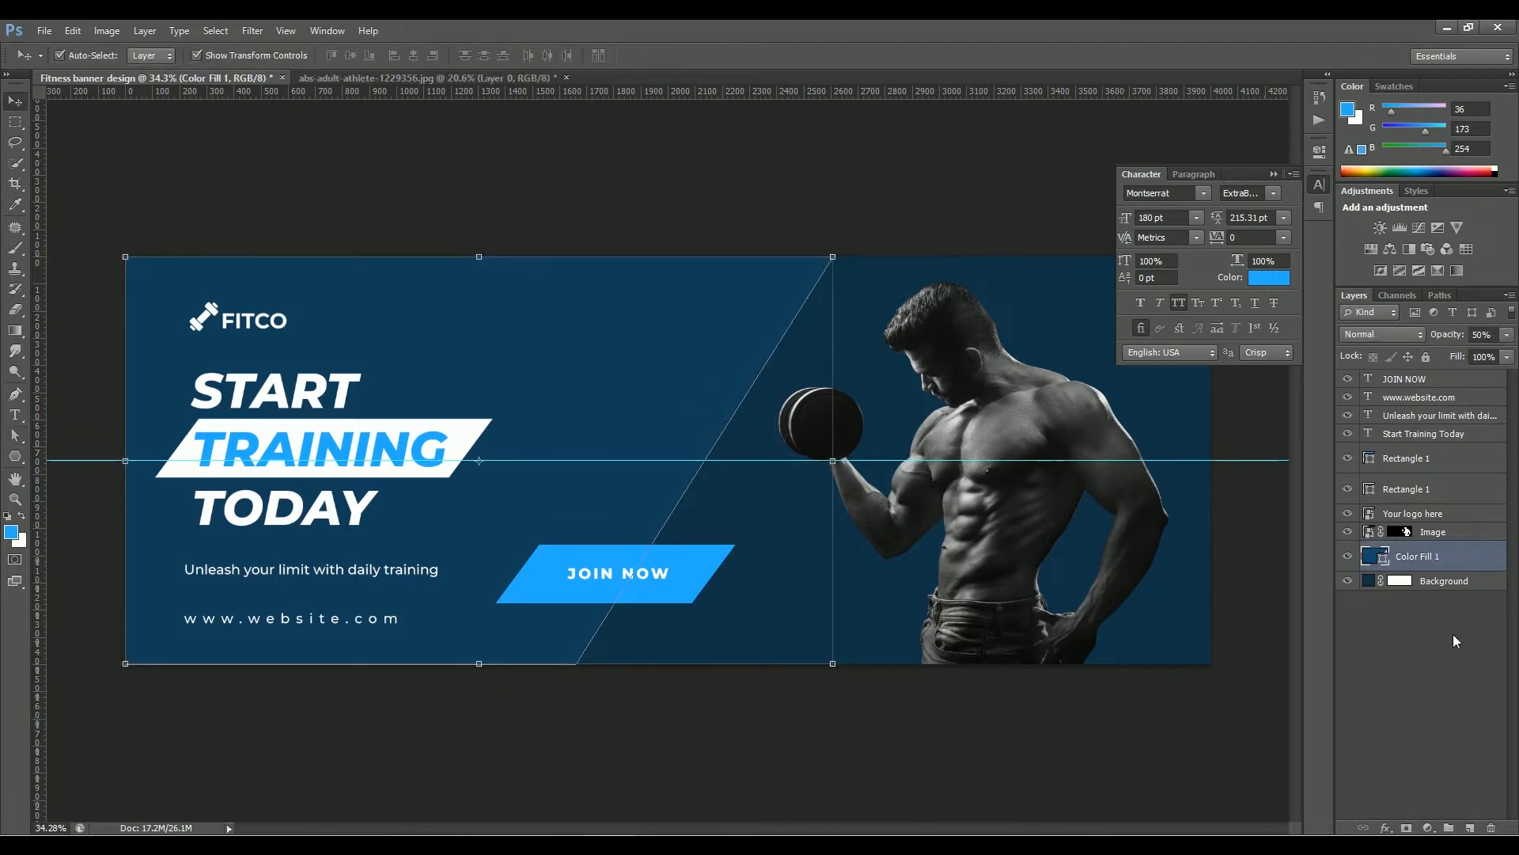
pyautogui.rightClick(1458, 560)
pyautogui.click(1314, 299)
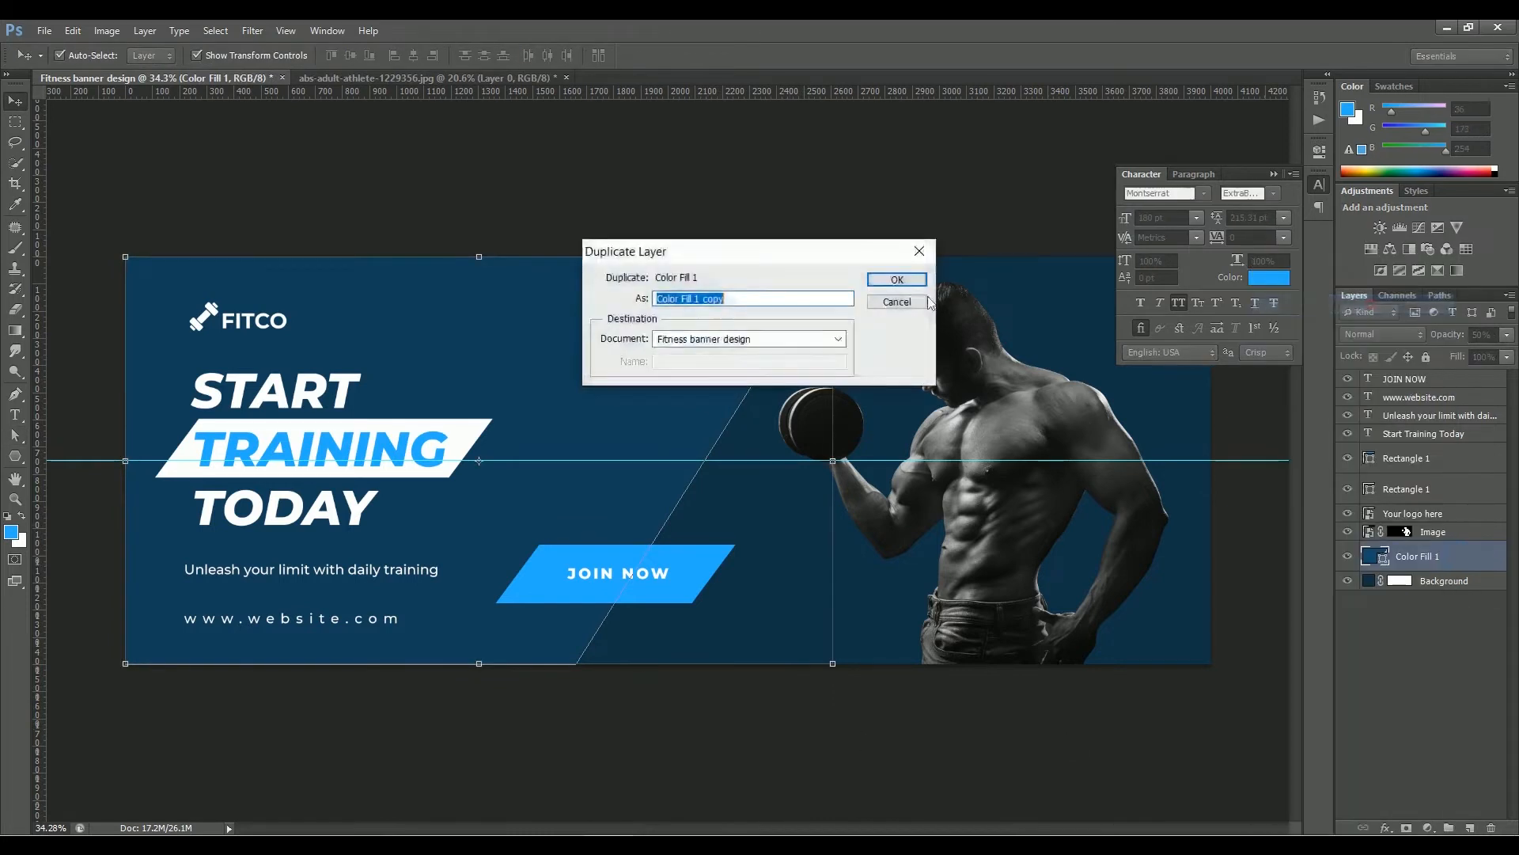
pyautogui.click(890, 278)
pyautogui.hotkey('ctrl', 't')
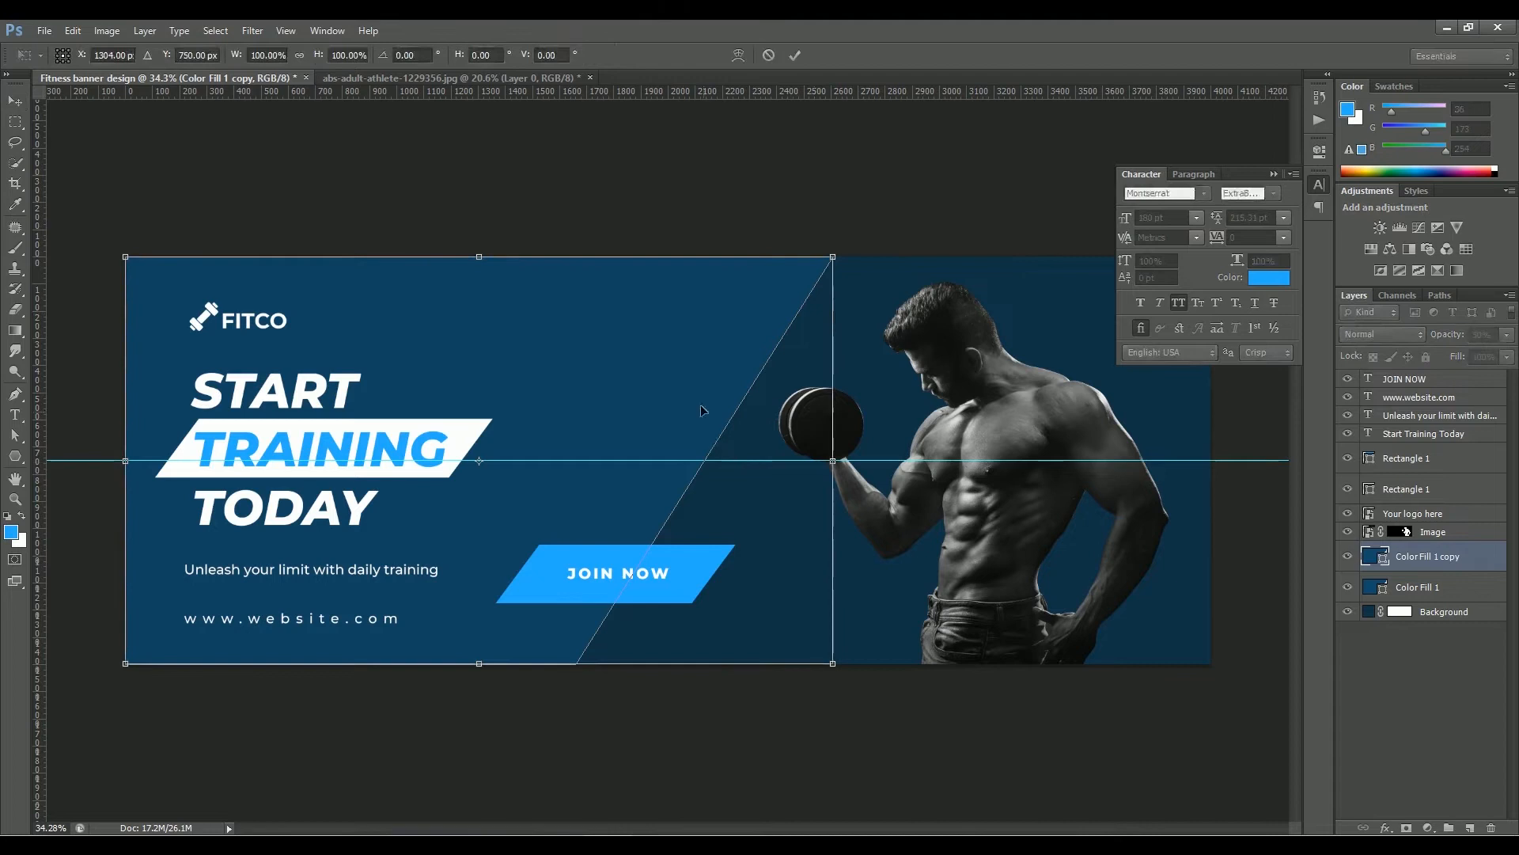
pyautogui.rightClick(696, 411)
pyautogui.press('Return')
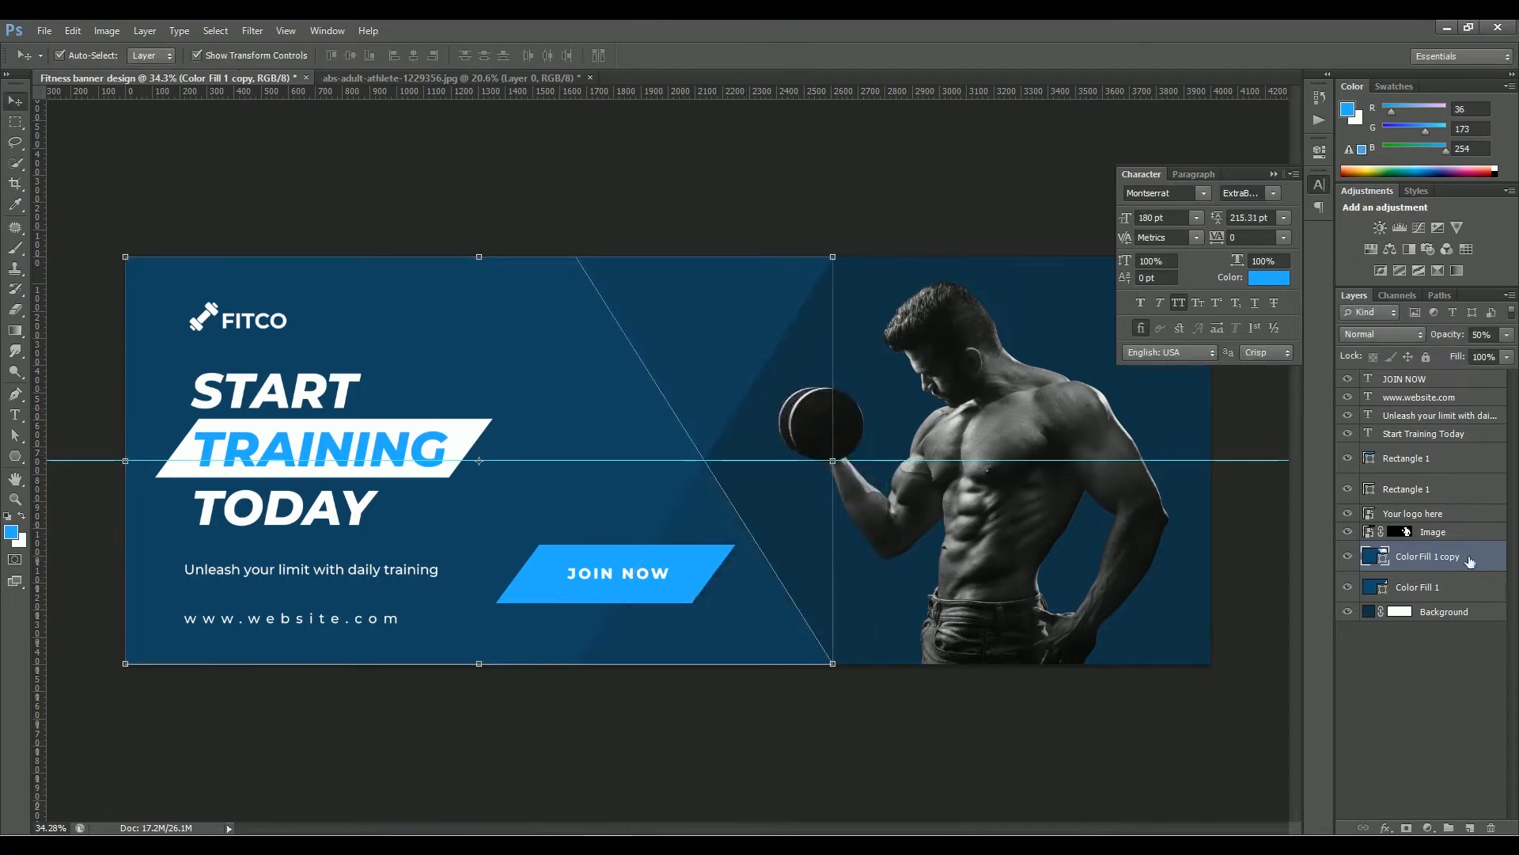
# Duplicate the flipped panel layer and add an anchor point on the new copy's slanted edge where it meets the horizontal guide
pyautogui.rightClick(1424, 556)
pyautogui.click(1350, 310)
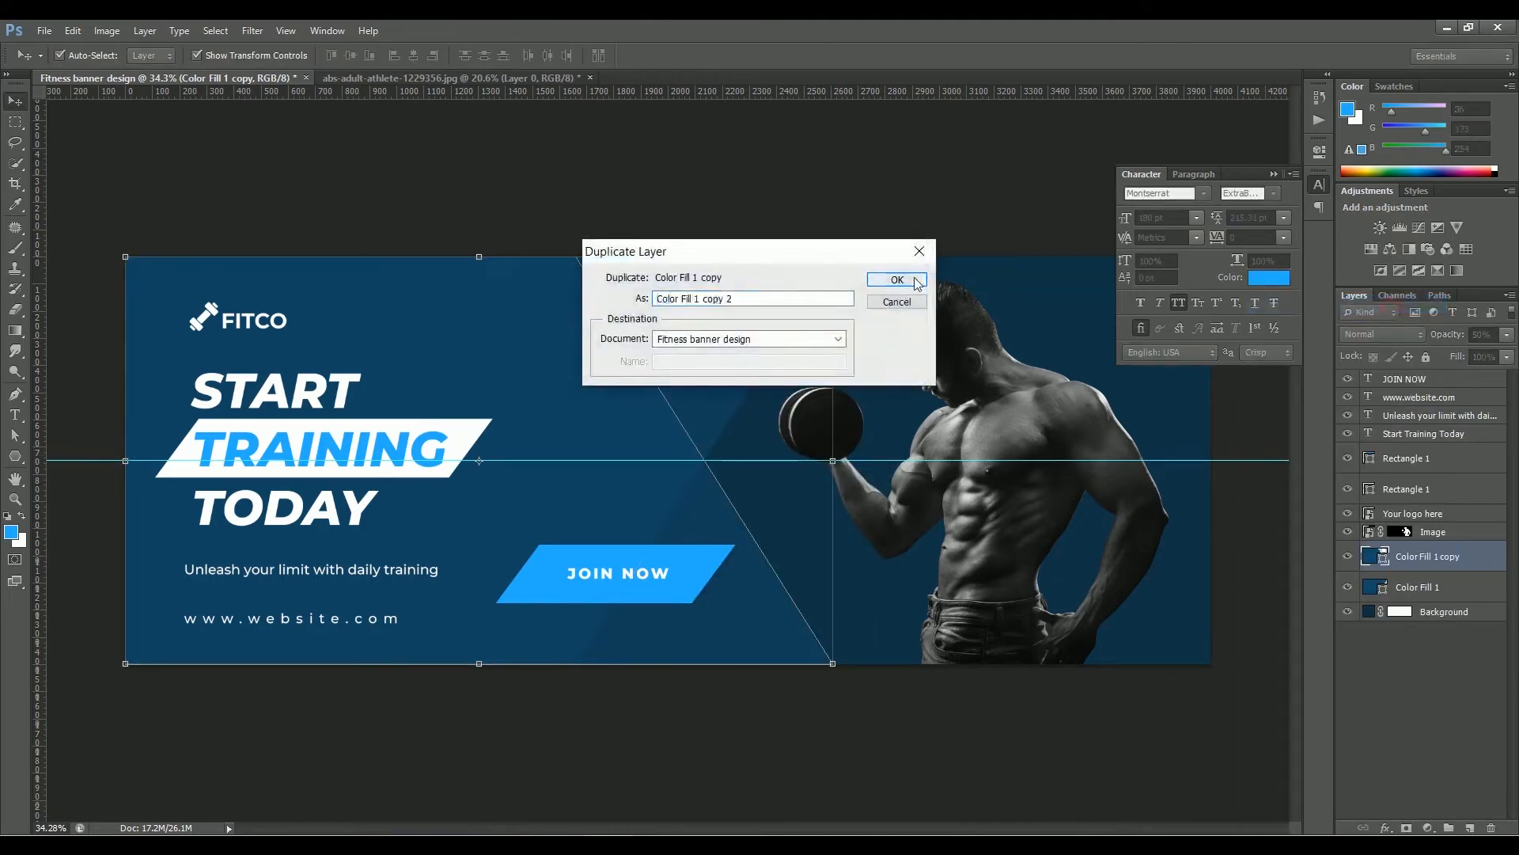
pyautogui.press('Return')
pyautogui.hotkey('ctrl', 'space')
pyautogui.moveTo(725, 466); pyautogui.dragTo(859, 525)
pyautogui.rightClick(14, 396)
pyautogui.click(79, 424)
pyautogui.click(519, 407)
pyautogui.hotkey('ctrl', '0')
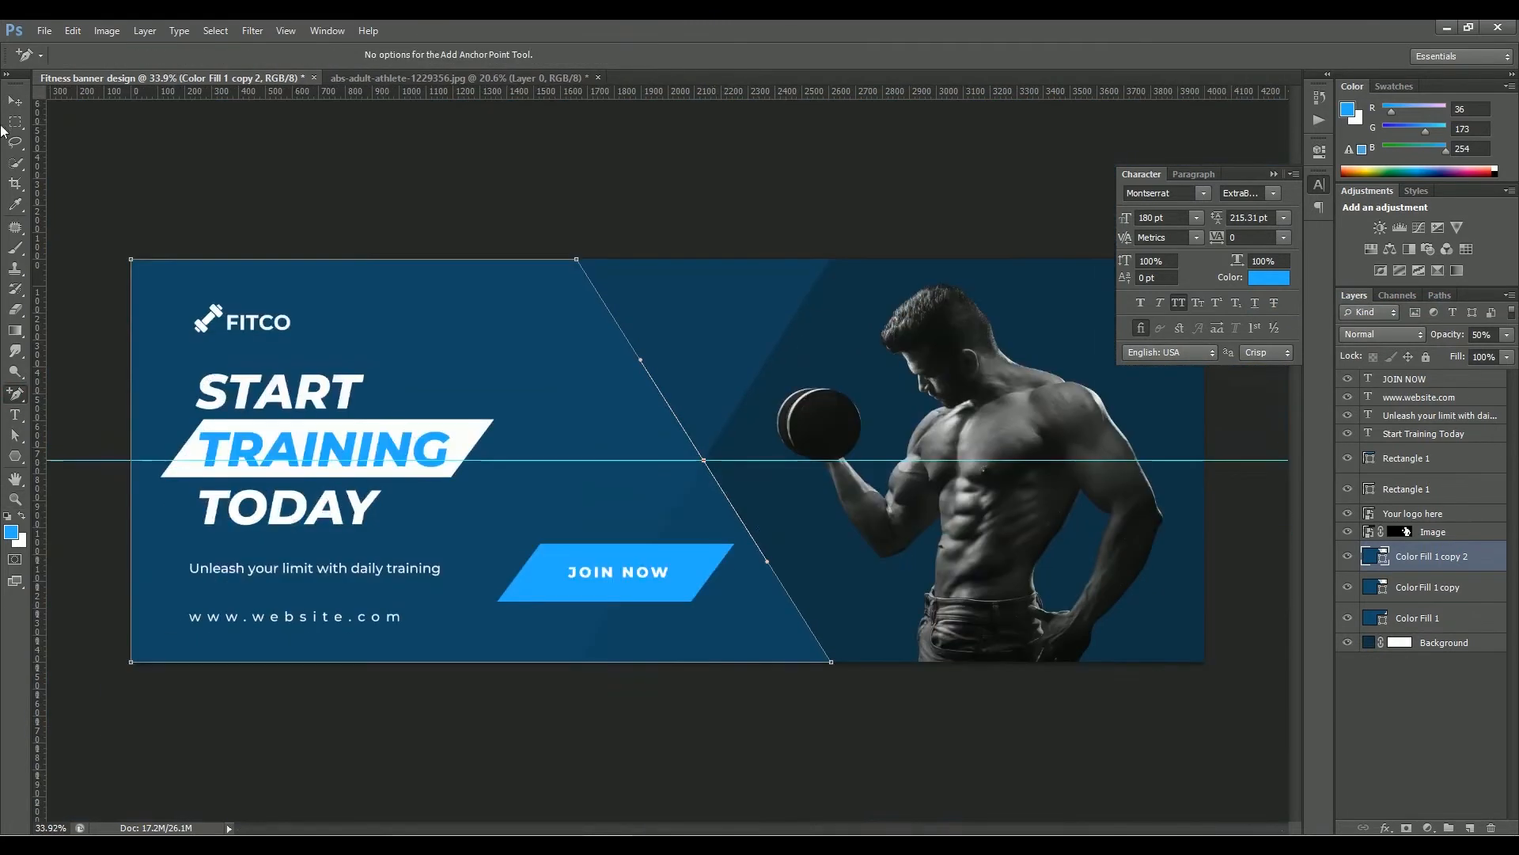
# Move the edge's bottom anchor left until it lies below the top one, and convert the middle anchor to a corner point
pyautogui.click(14, 435)
pyautogui.moveTo(831, 662); pyautogui.dragTo(546, 633)
pyautogui.scroll(10, 576, 633)
pyautogui.scroll(-10, 741, 498)
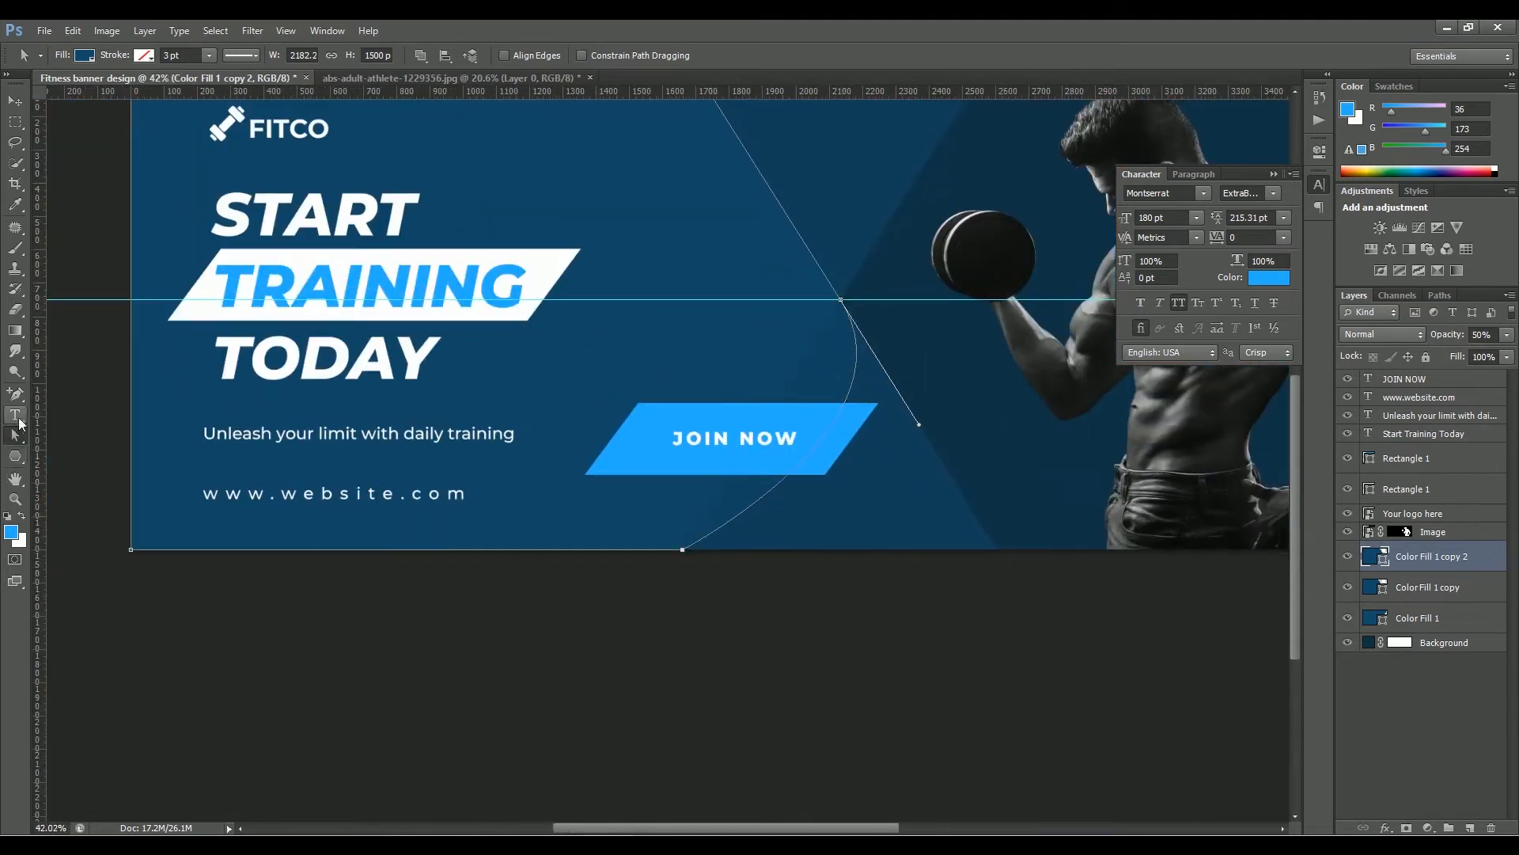
pyautogui.click(22, 399)
pyautogui.click(77, 452)
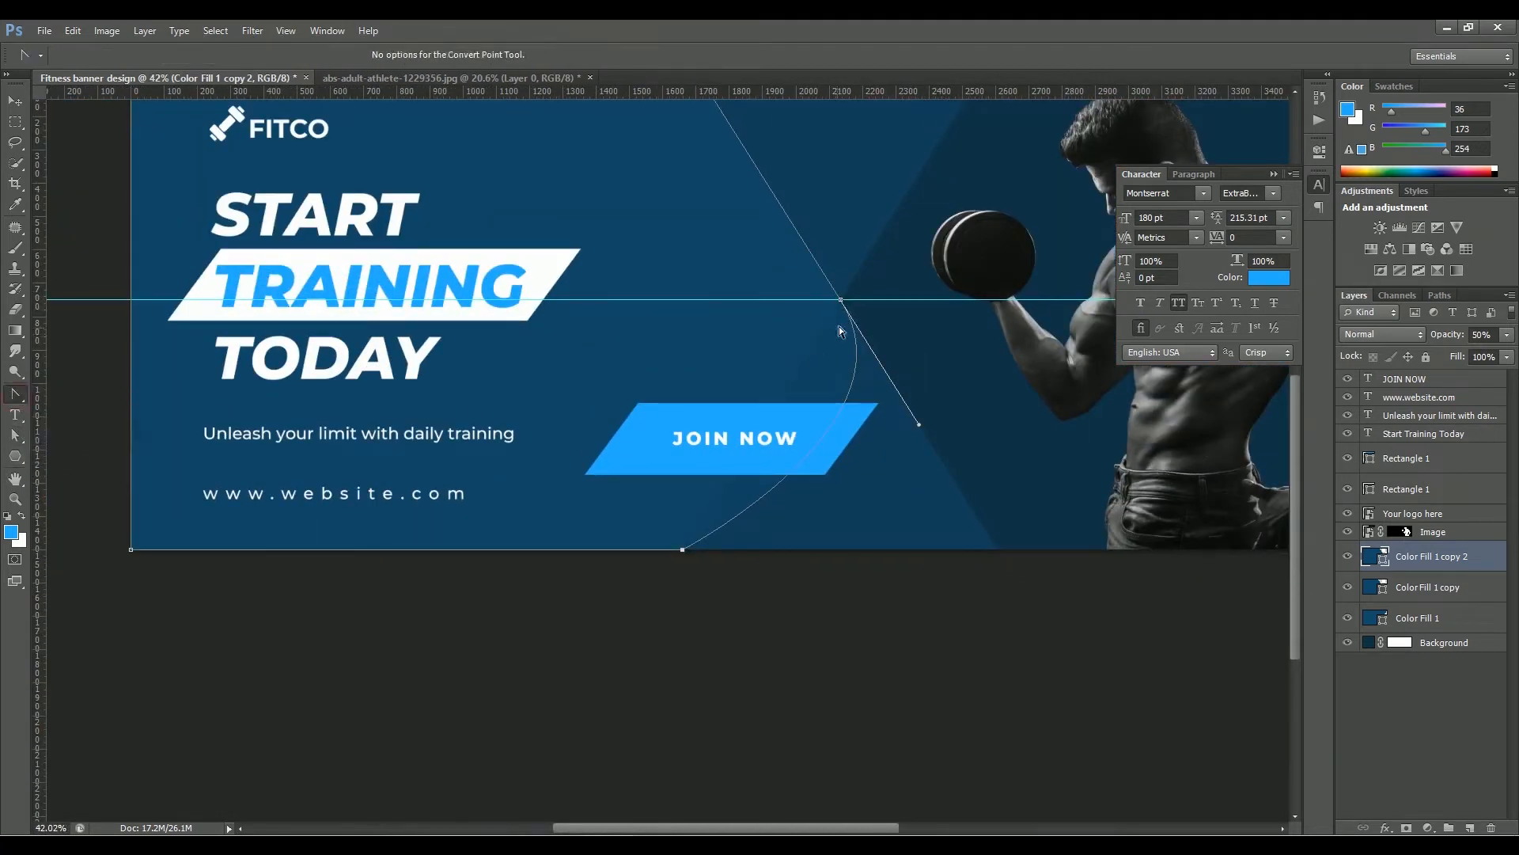
pyautogui.click(842, 302)
pyautogui.scroll(-3, 862, 384)
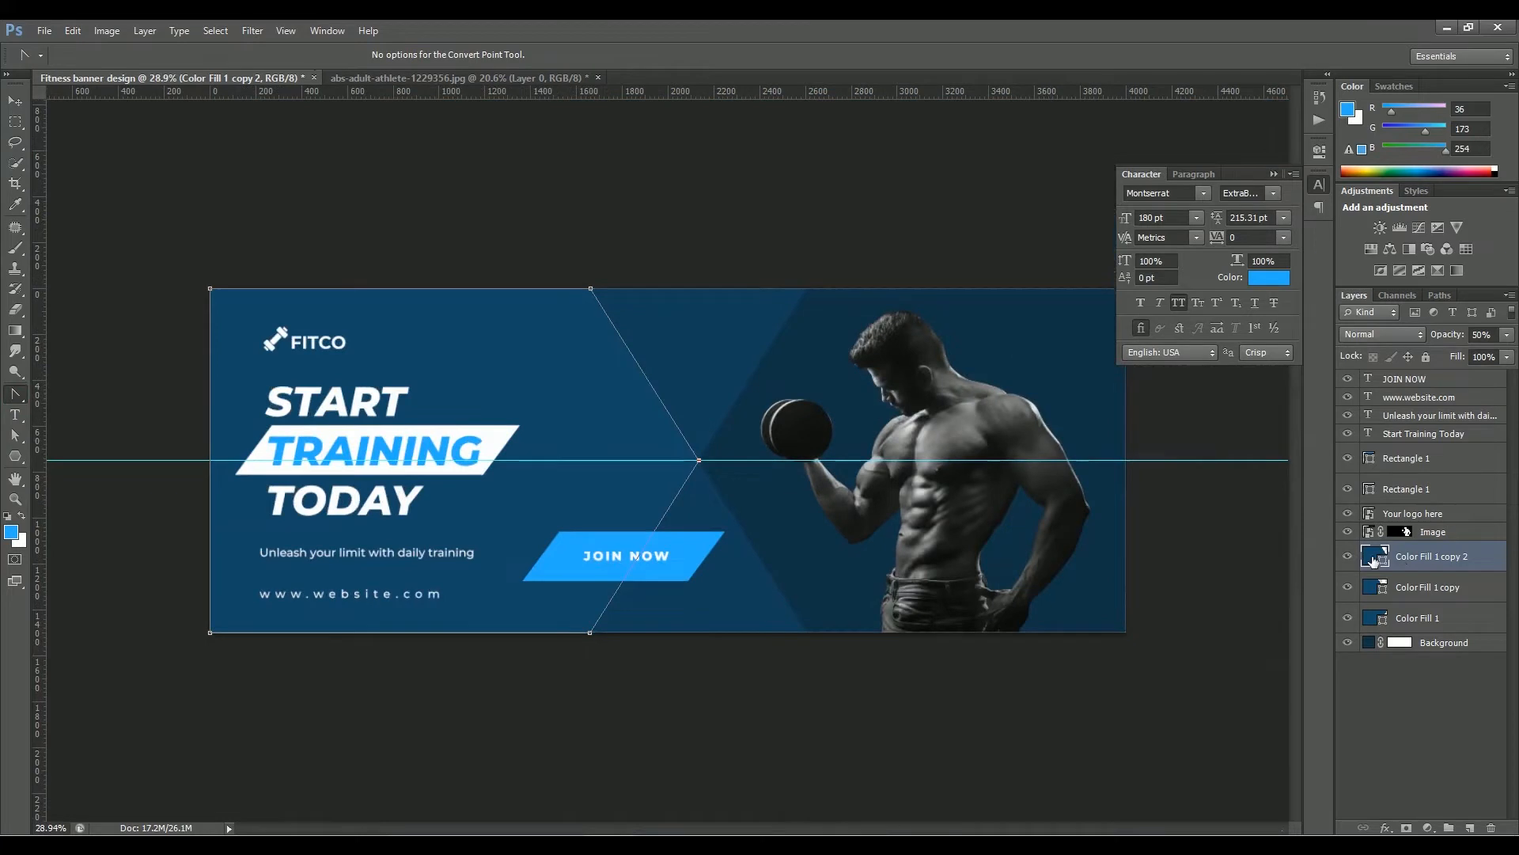
# Change the arrow-shaped panel copy's fill to a darker blue
pyautogui.doubleClick(1373, 557)
pyautogui.press('Return')
pyautogui.press('v')
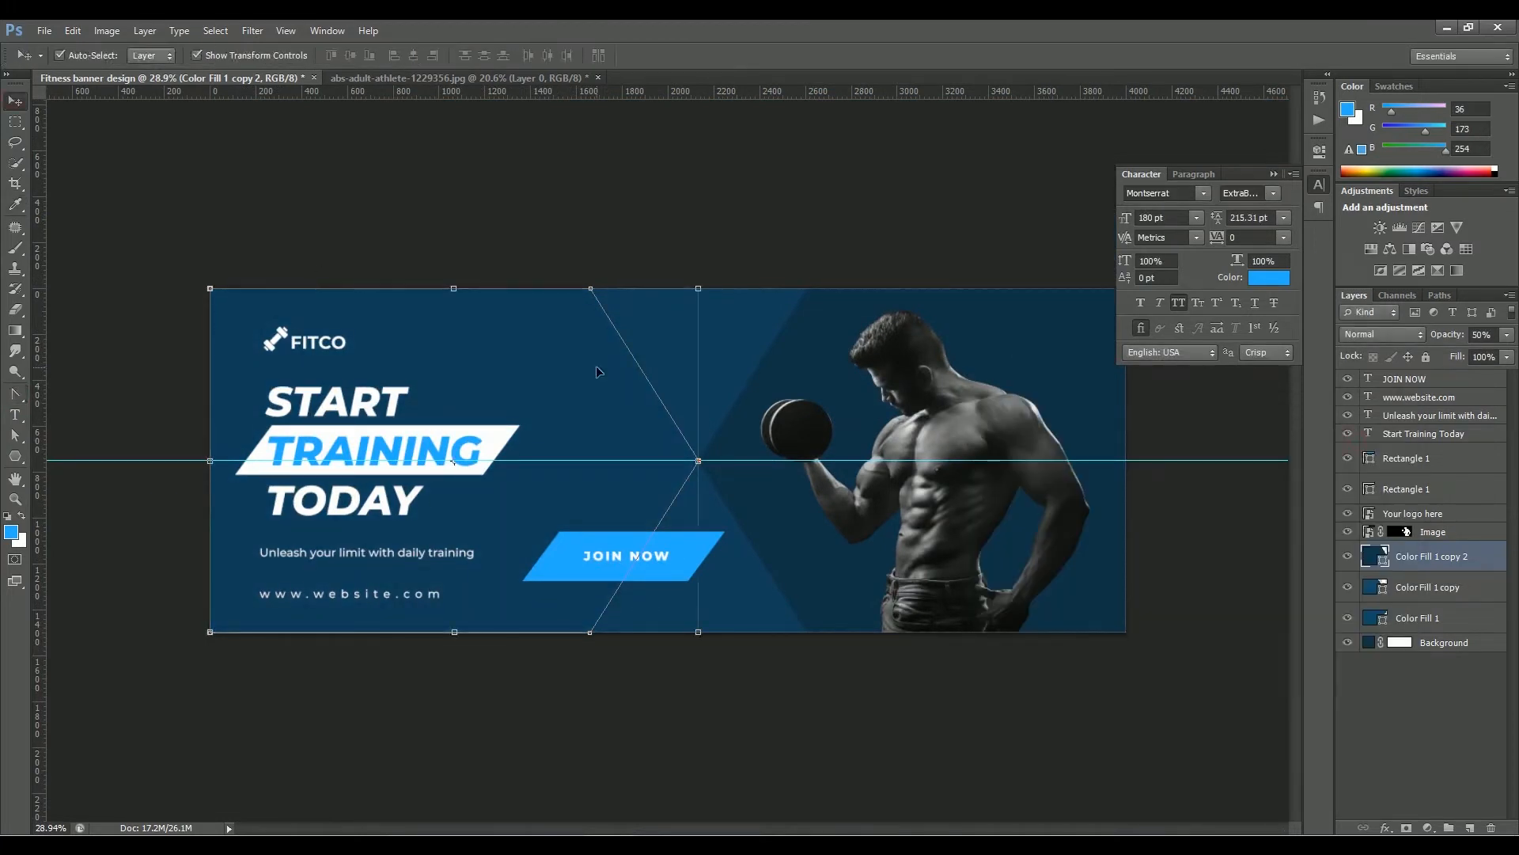
# Duplicate the original slanted panel layer with the default name and move the copy above the other panel layers
pyautogui.click(1506, 335)
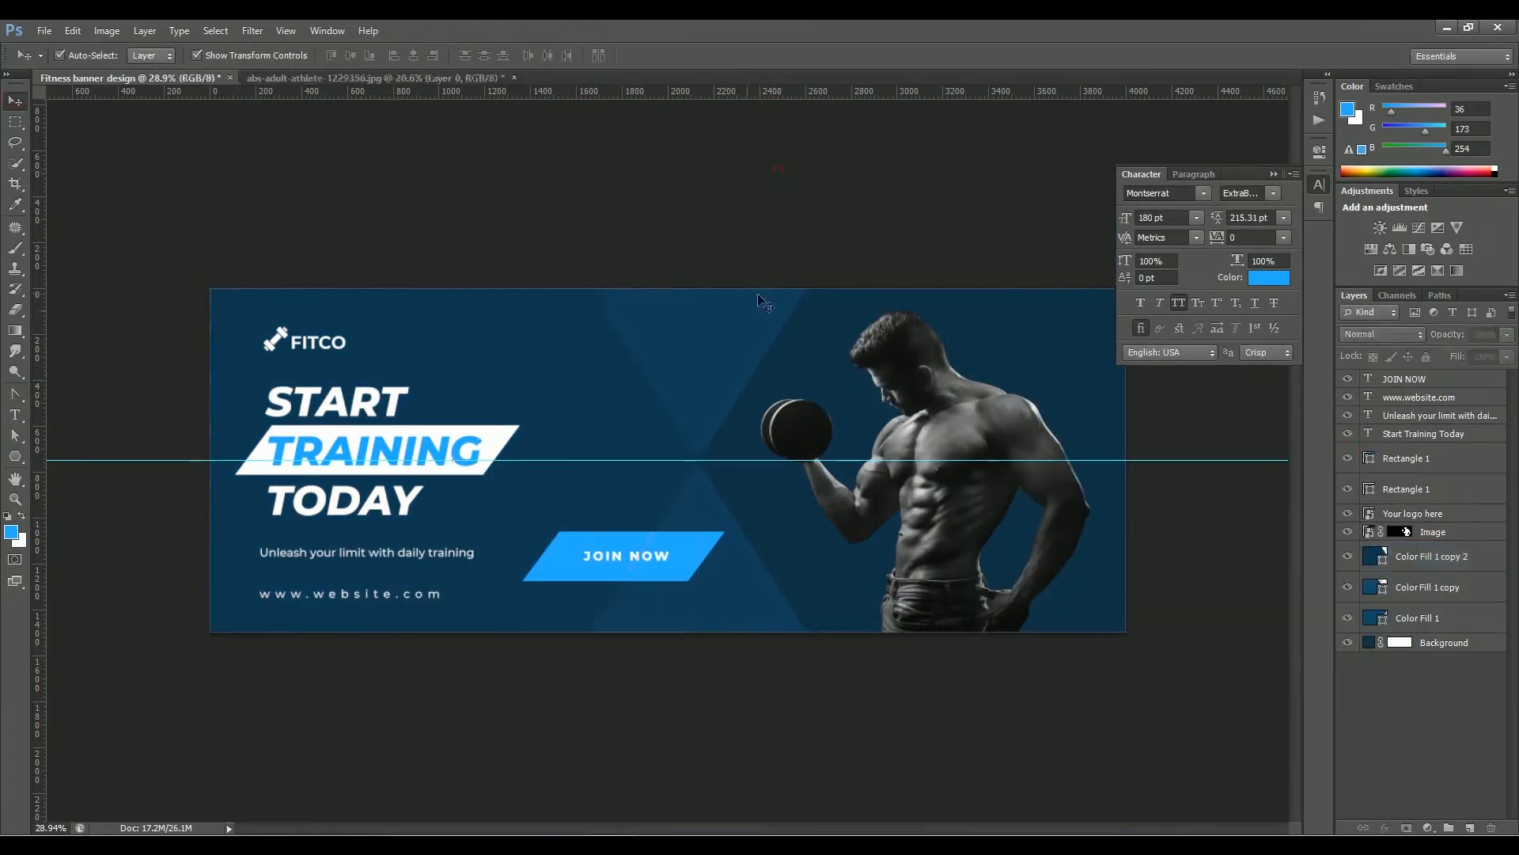
pyautogui.click(720, 592)
pyautogui.click(716, 710)
pyautogui.moveTo(668, 402); pyautogui.dragTo(790, 379)
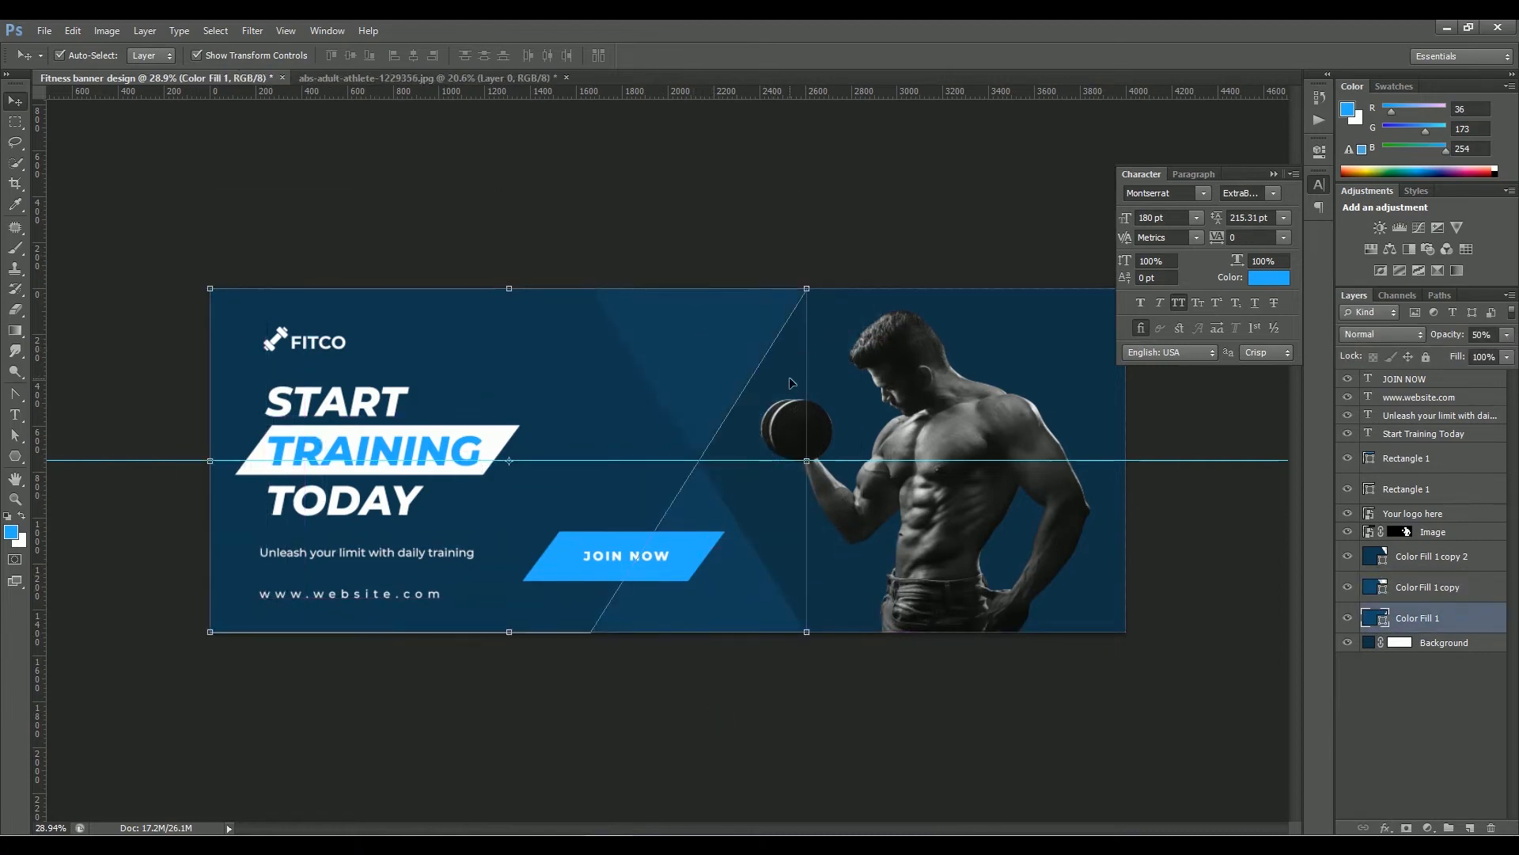
pyautogui.rightClick(1450, 624)
pyautogui.click(1373, 88)
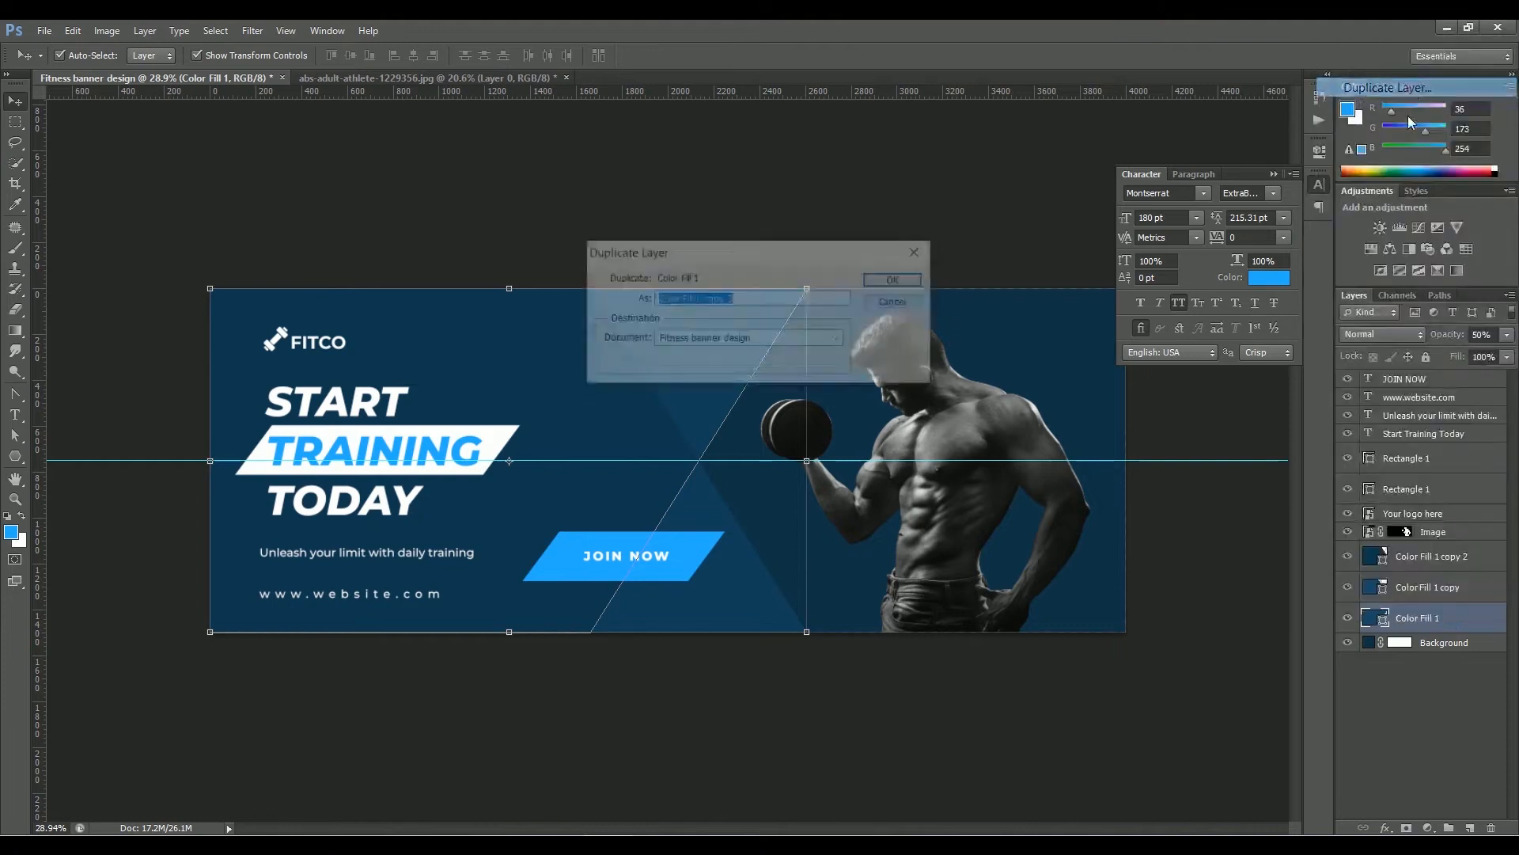
pyautogui.click(897, 279)
pyautogui.moveTo(1424, 620); pyautogui.dragTo(1419, 547)
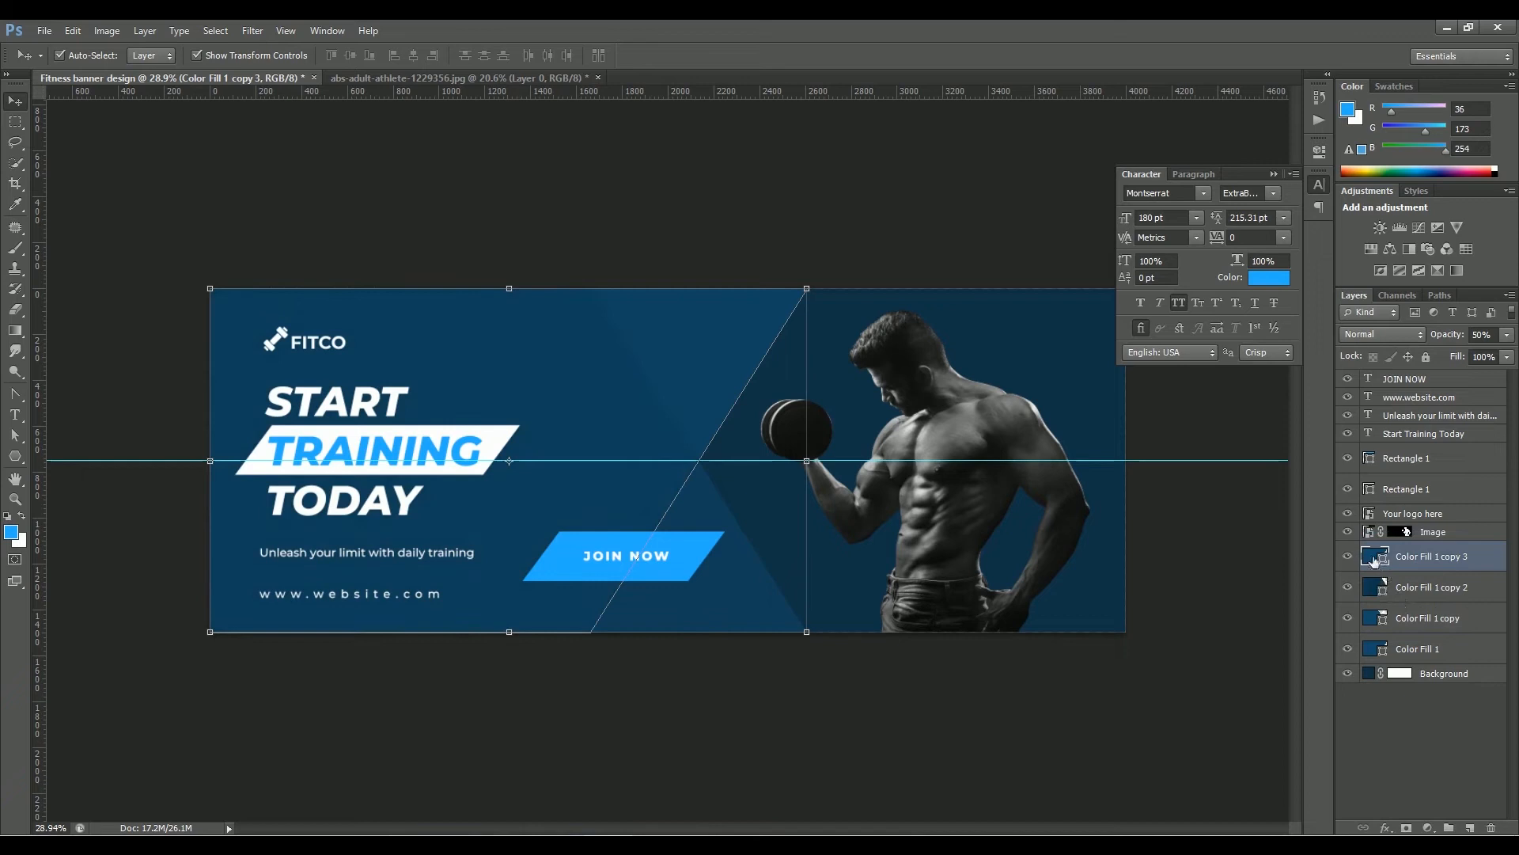
# Change the newest slanted panel copy's fill to a lighter blue
pyautogui.doubleClick(1377, 558)
pyautogui.click(1112, 489)
pyautogui.click(1356, 435)
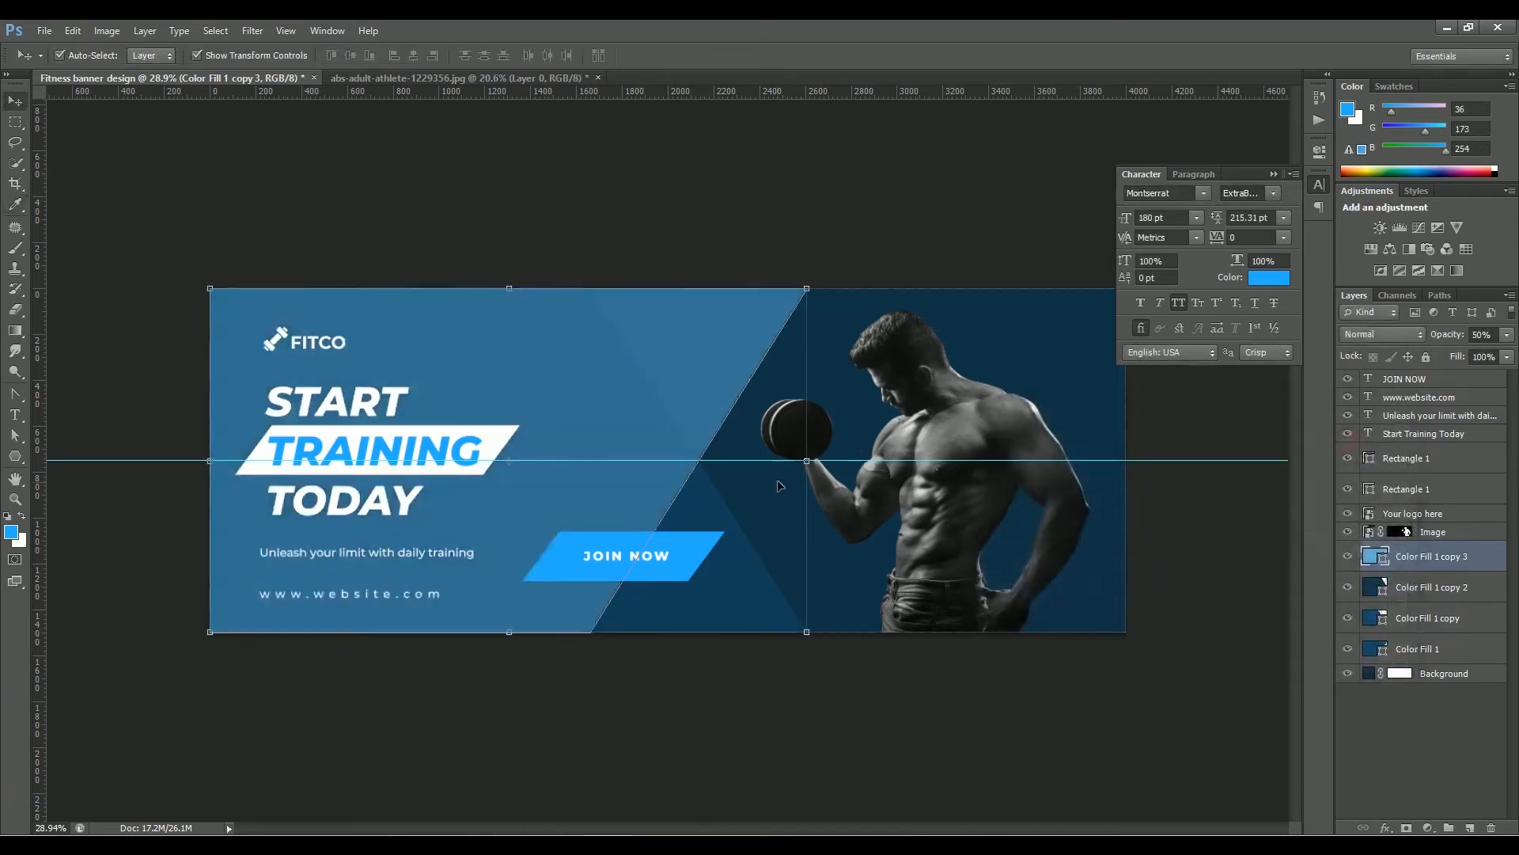
# Add anchor points to the newest copy on its top edge, where the underlying diagonal begins, and on its slanted edge at the horizontal guide
pyautogui.rightClick(15, 393)
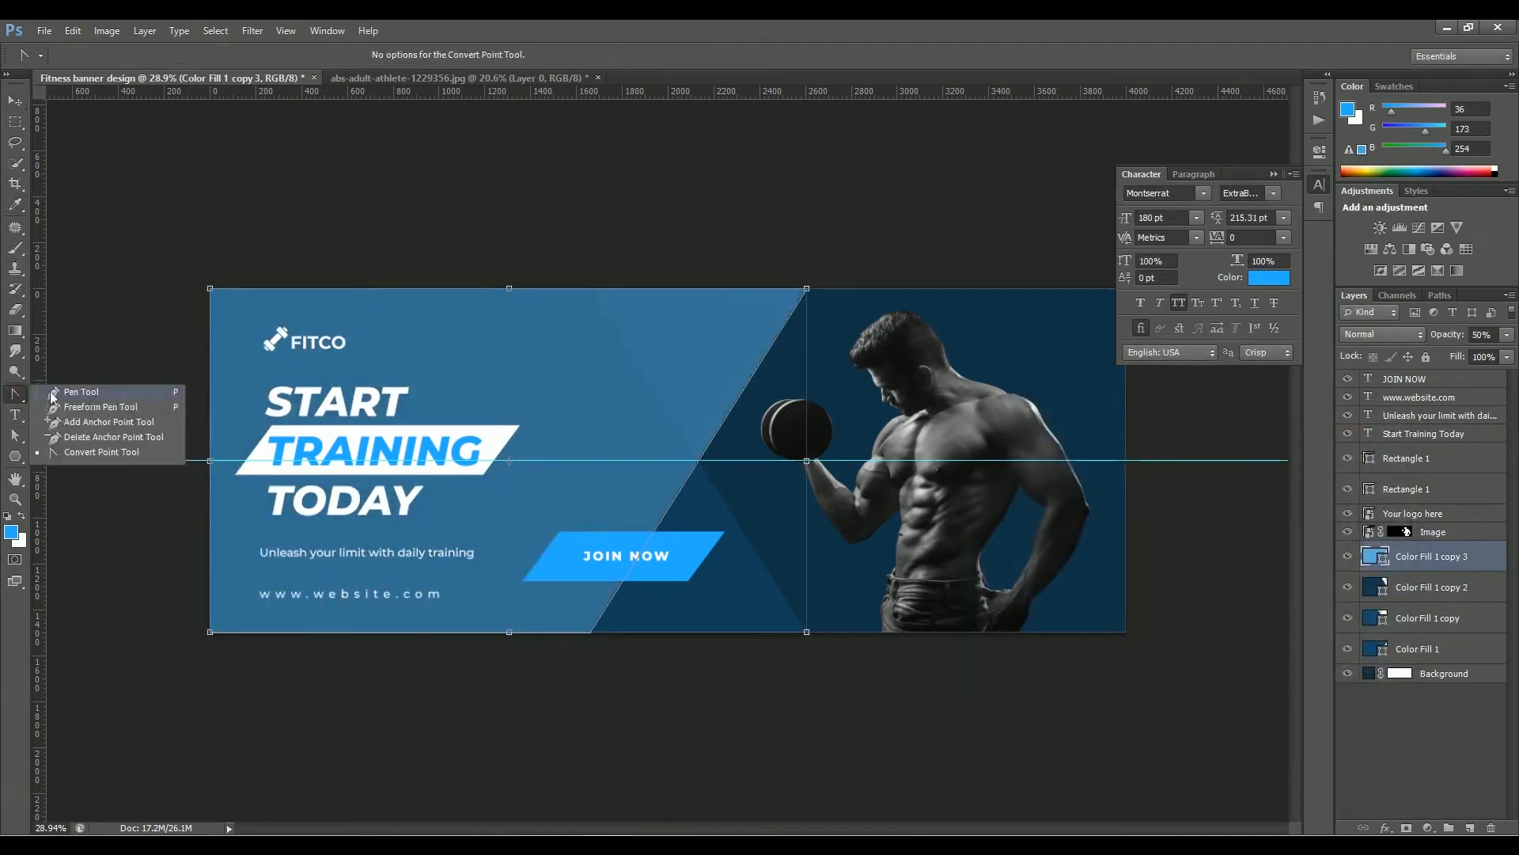
pyautogui.click(79, 429)
pyautogui.scroll(6, 595, 287)
pyautogui.click(557, 319)
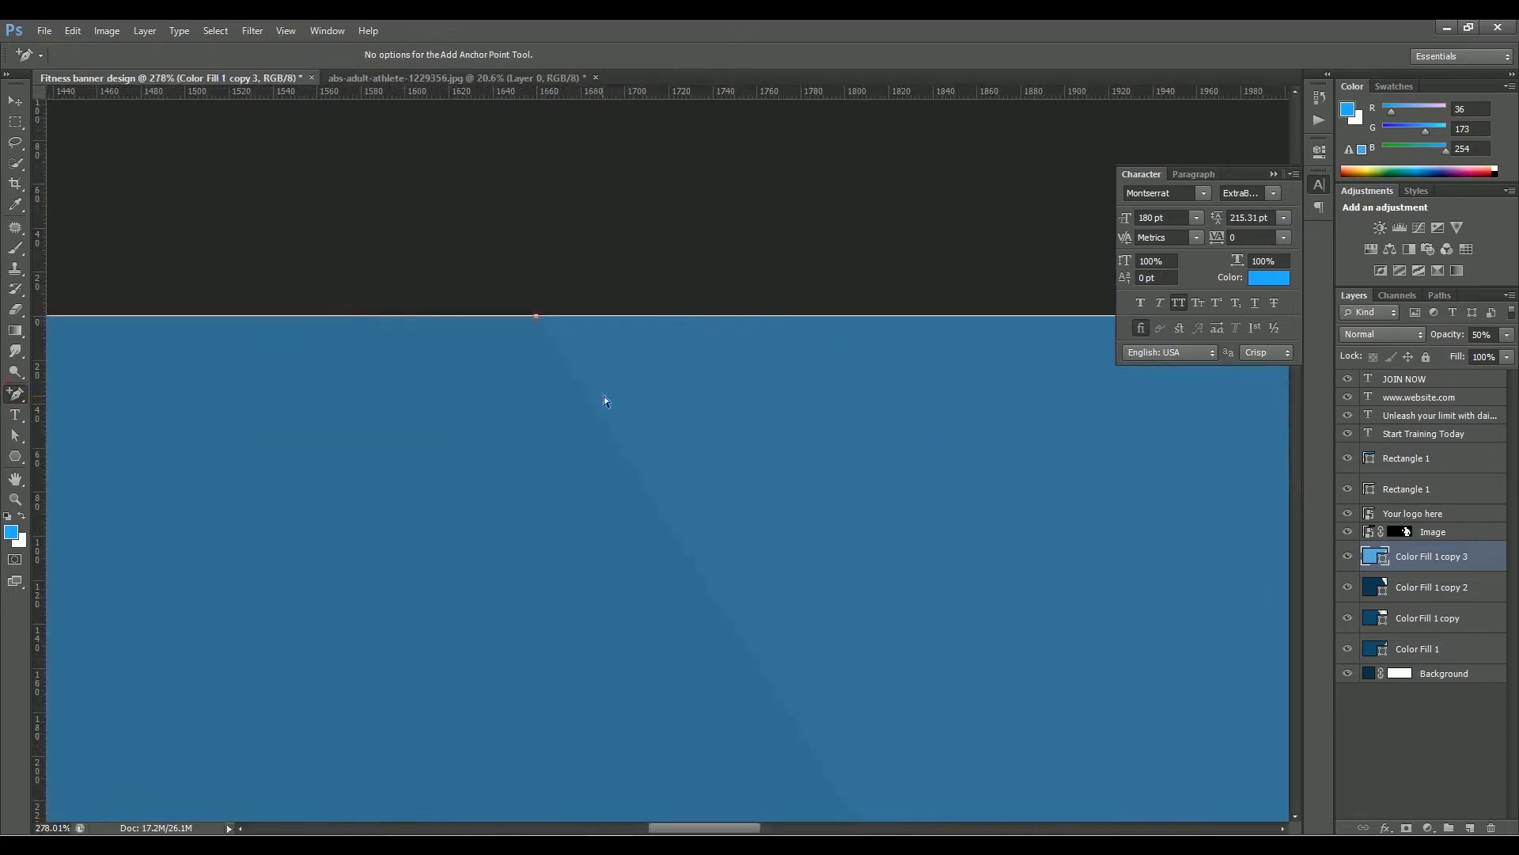
pyautogui.scroll(-4, 617, 435)
pyautogui.scroll(8, 853, 791)
pyautogui.scroll(-8, 842, 791)
# Delete the newest copy's bottom-left, bottom-right and top-left anchor points
pyautogui.rightClick(15, 394)
pyautogui.click(79, 447)
pyautogui.click(159, 653)
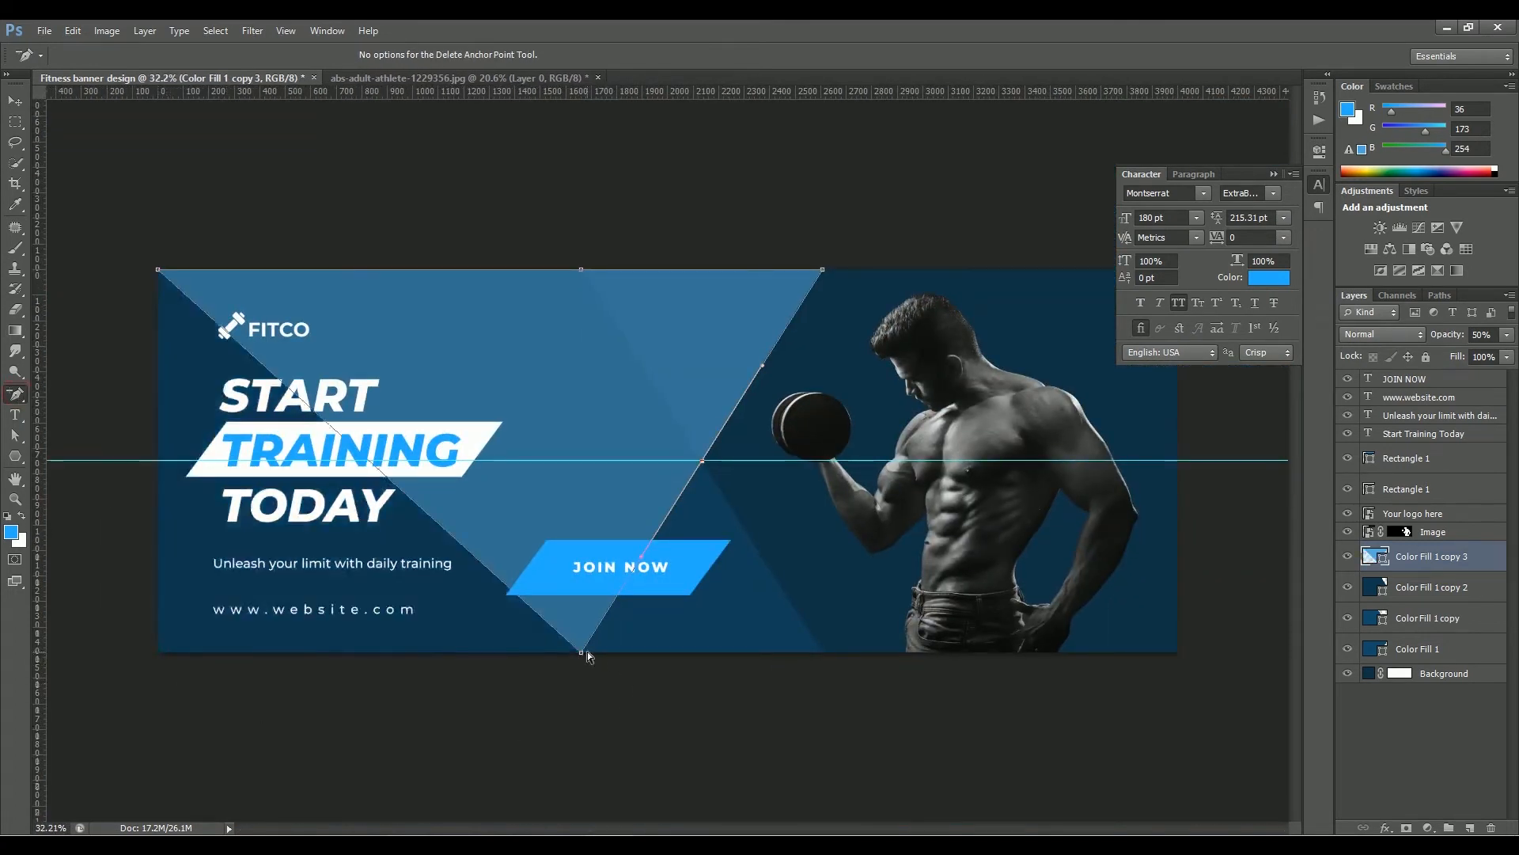
pyautogui.moveTo(582, 653); pyautogui.dragTo(585, 656)
pyautogui.click(158, 272)
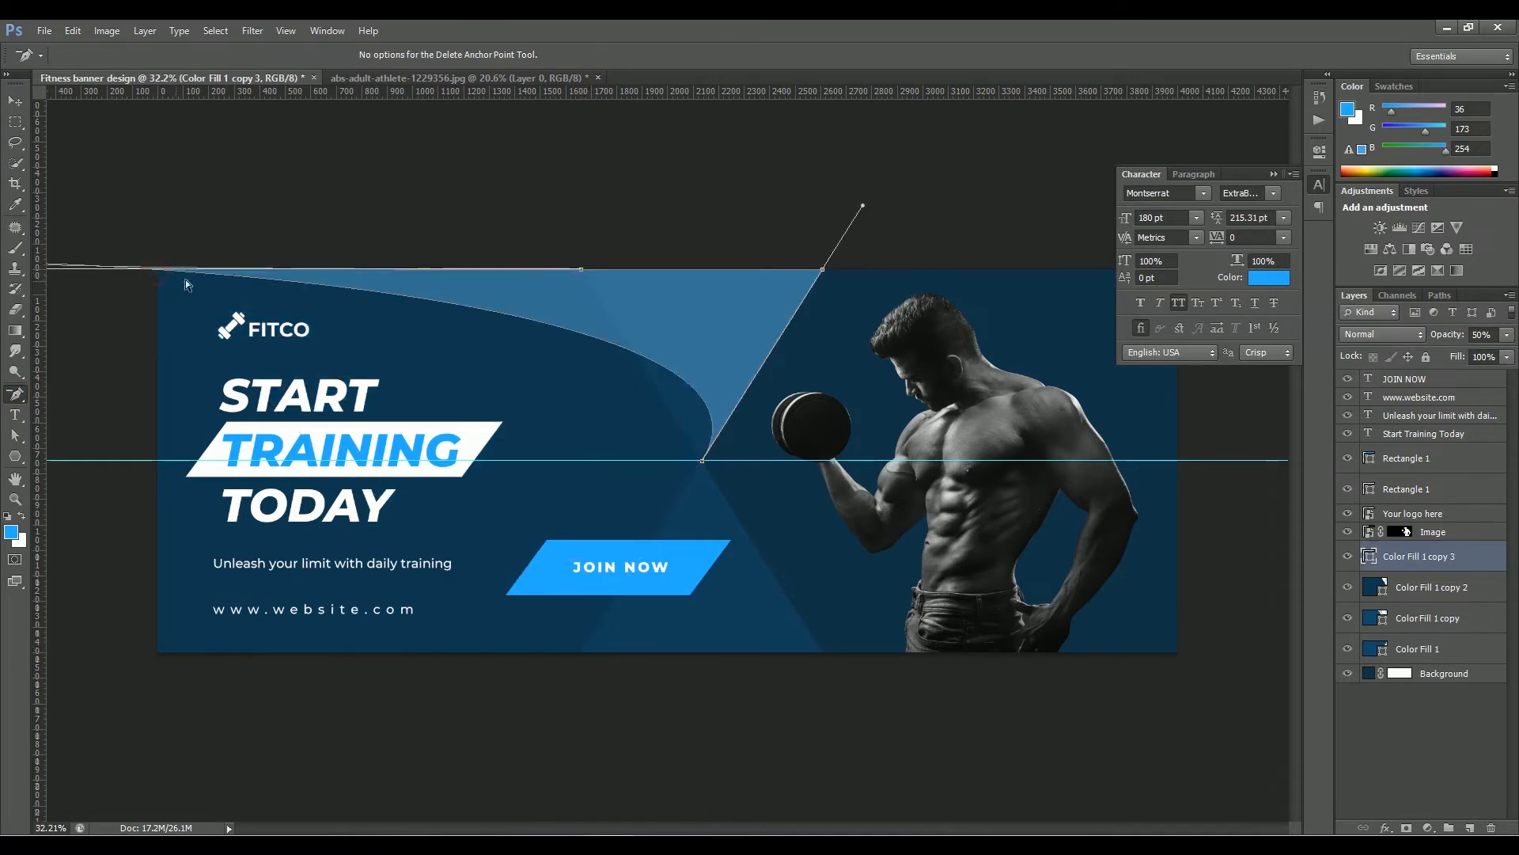
# Convert the curved anchors to corner points to form a downward-pointing triangle, and move the triangle about 121 px left
pyautogui.rightClick(15, 393)
pyautogui.click(87, 457)
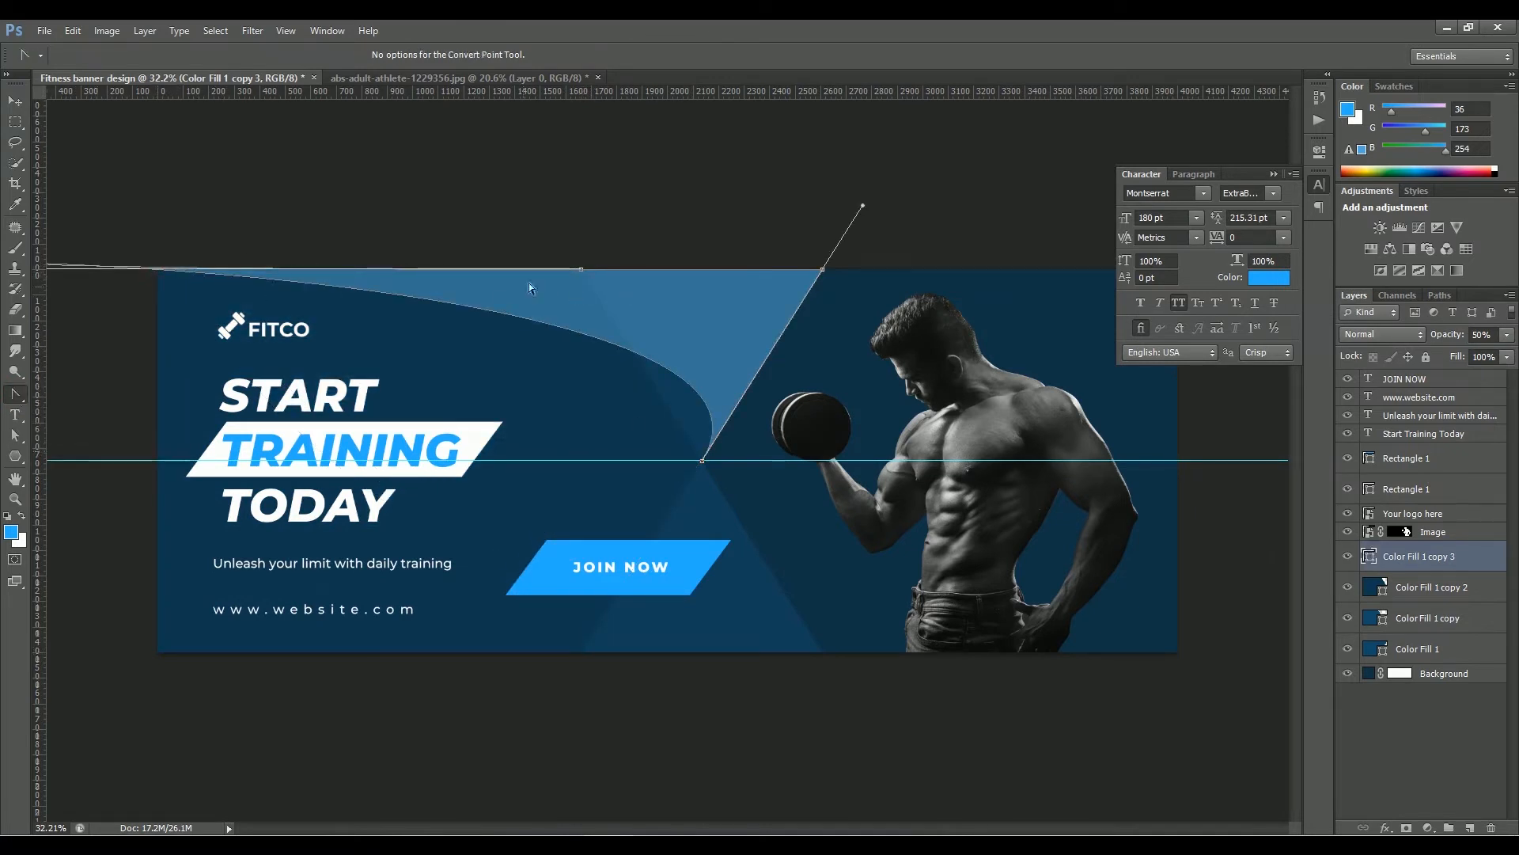
pyautogui.click(582, 270)
pyautogui.click(702, 462)
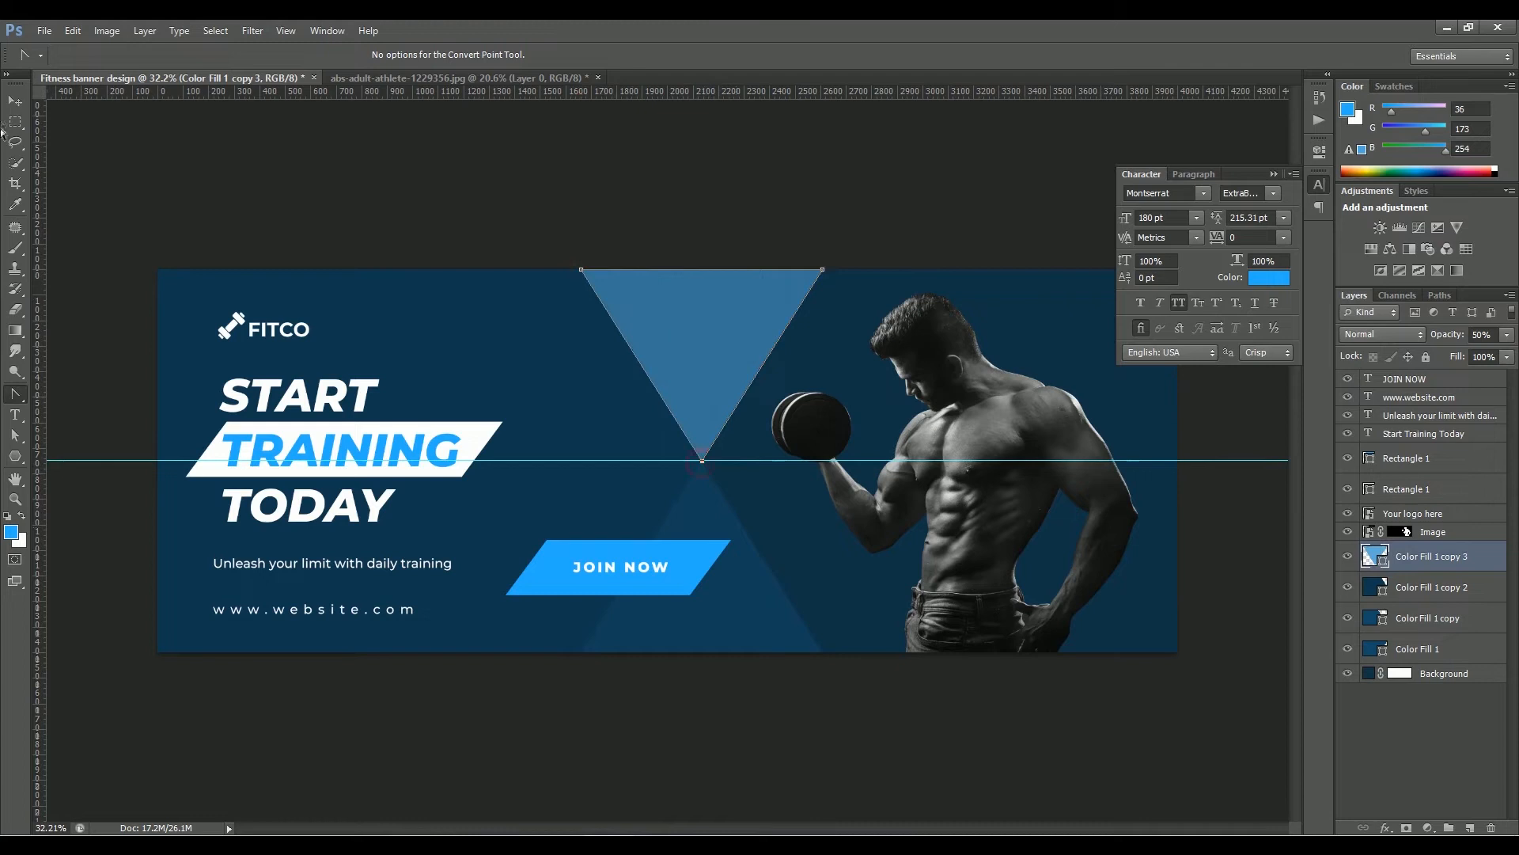
pyautogui.press('v')
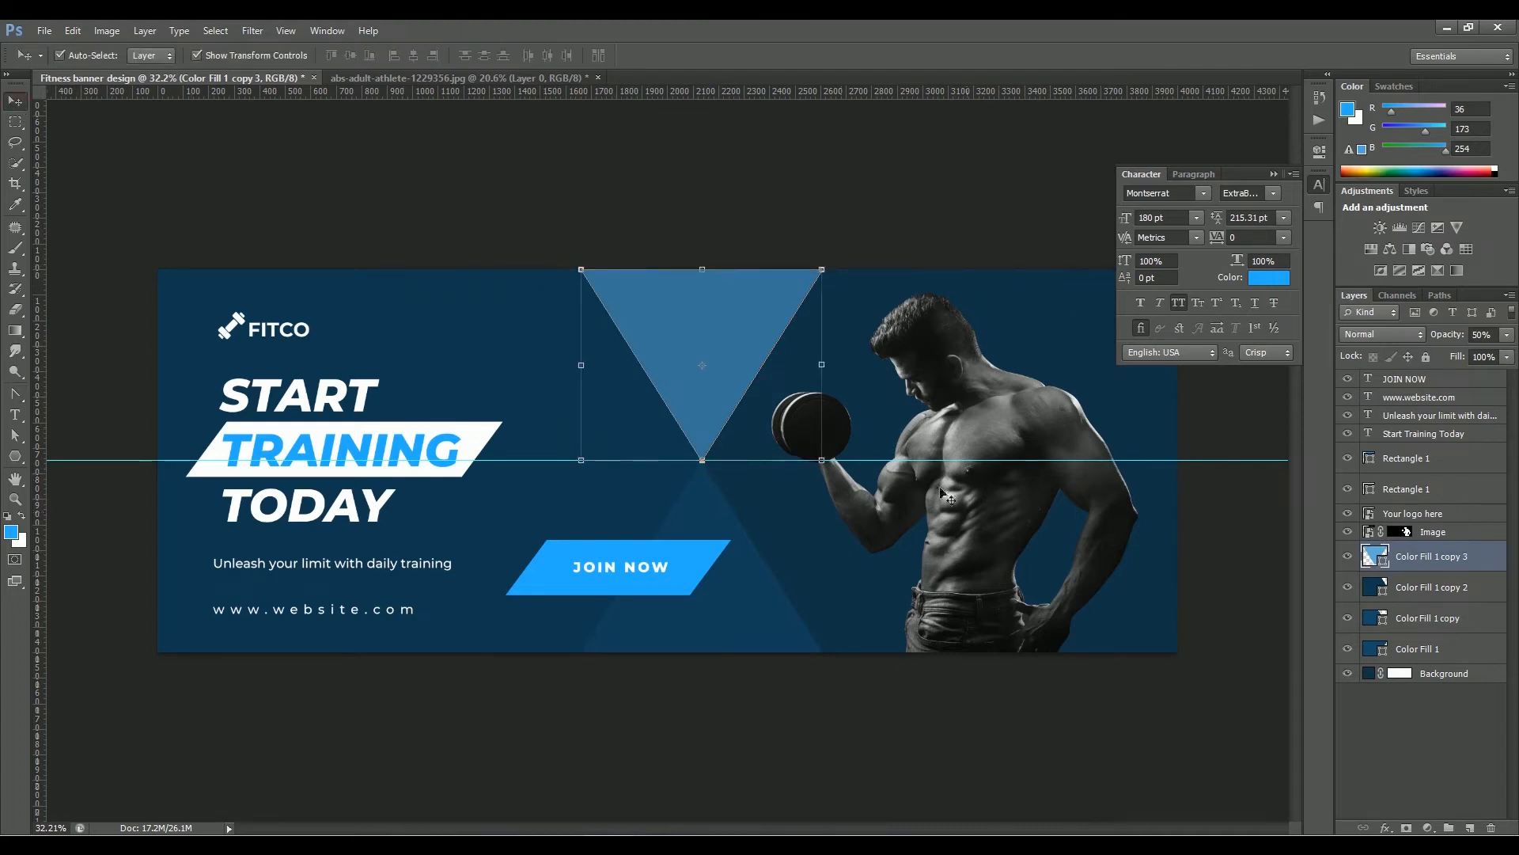
pyautogui.moveTo(743, 330); pyautogui.dragTo(715, 326)
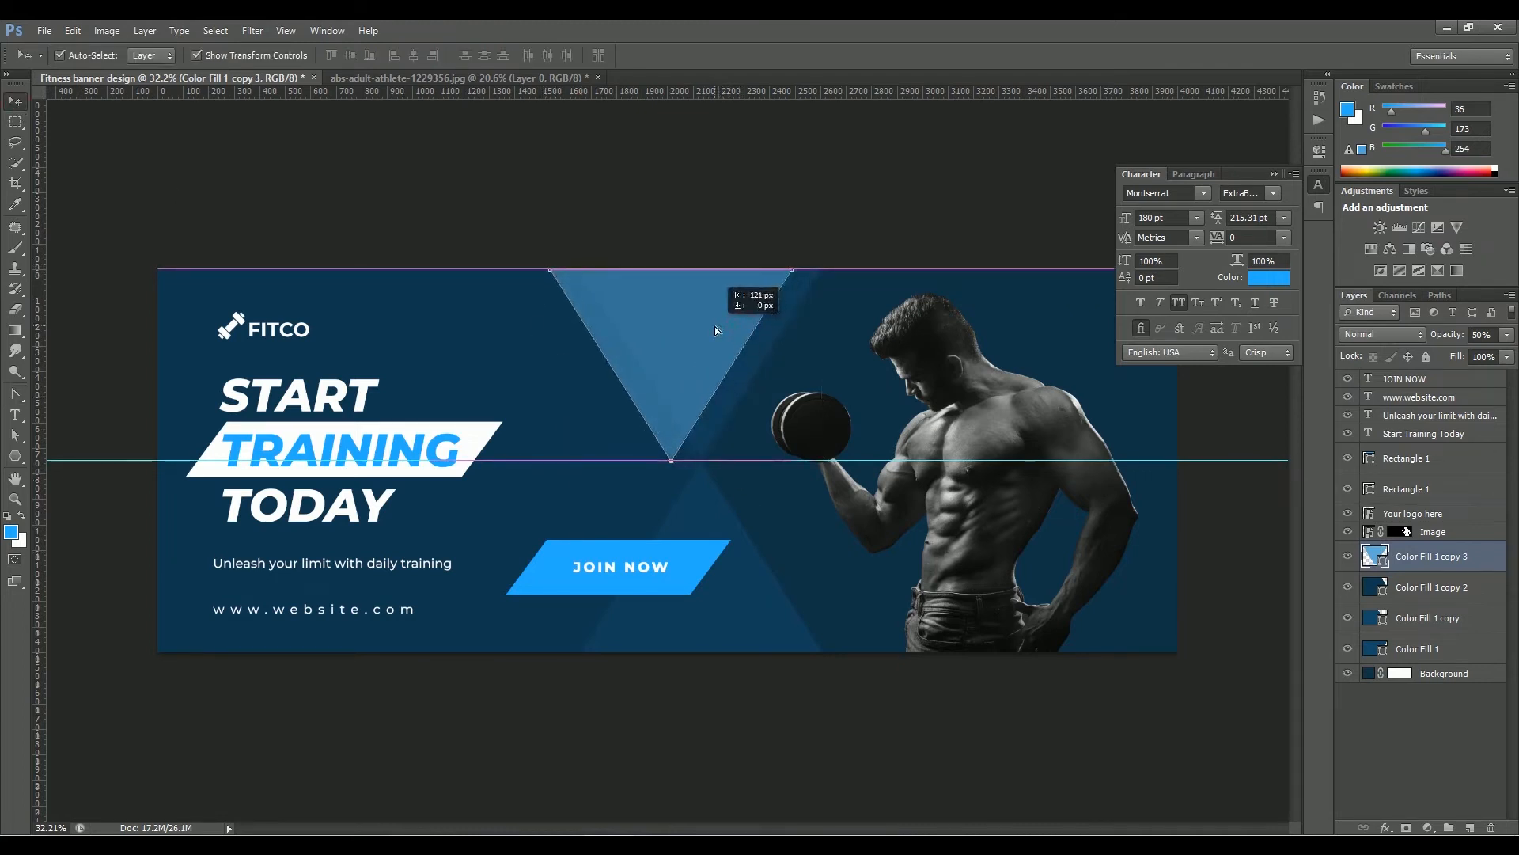
# Fill the downward-pointing triangle with white and raise its layer to full opacity
pyautogui.doubleClick(1378, 558)
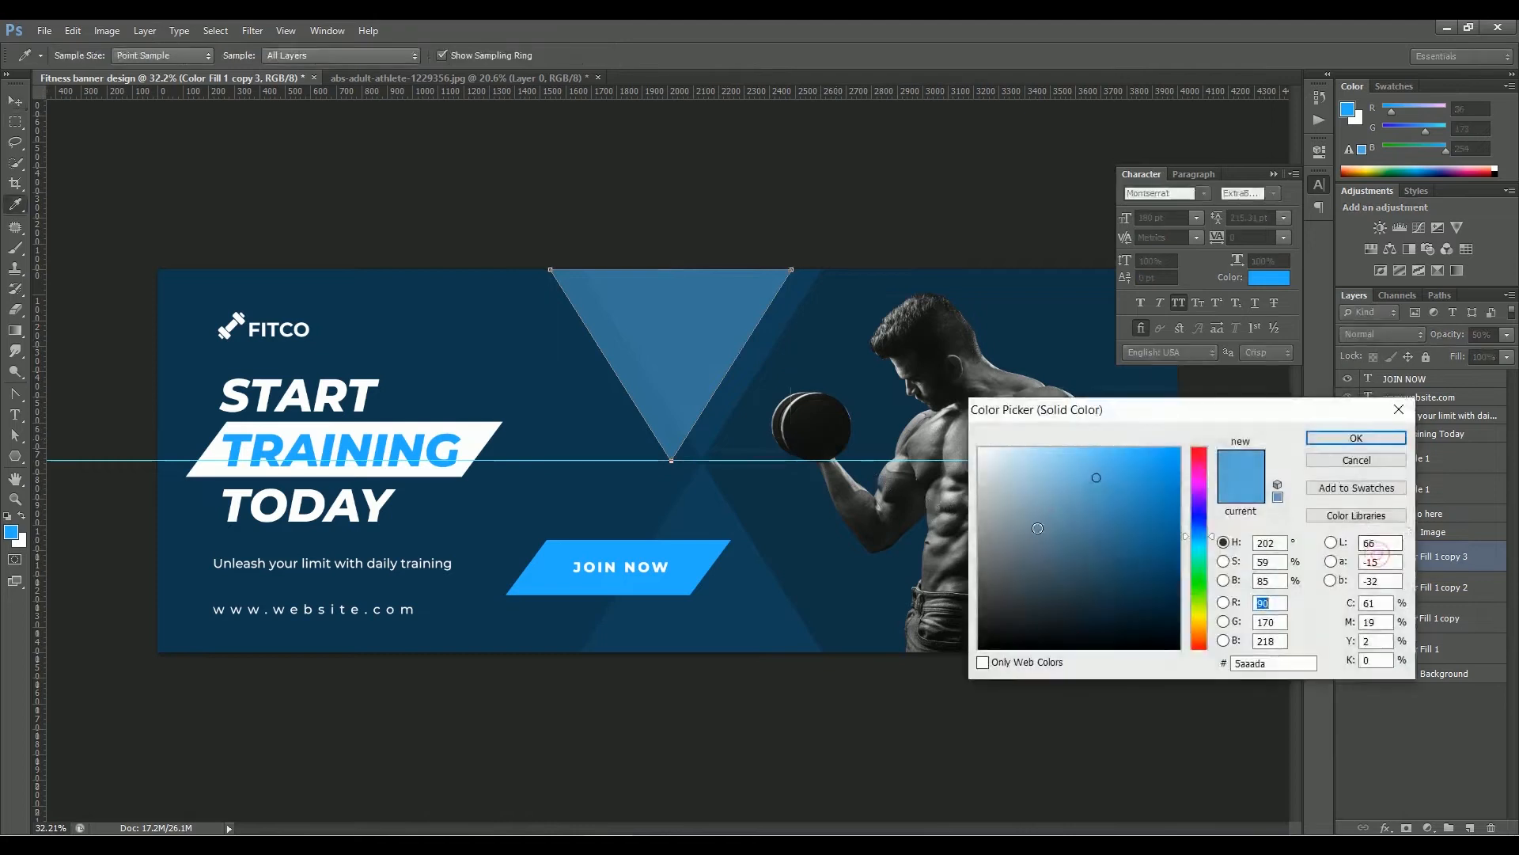
pyautogui.moveTo(1096, 478); pyautogui.dragTo(953, 404)
pyautogui.click(1354, 439)
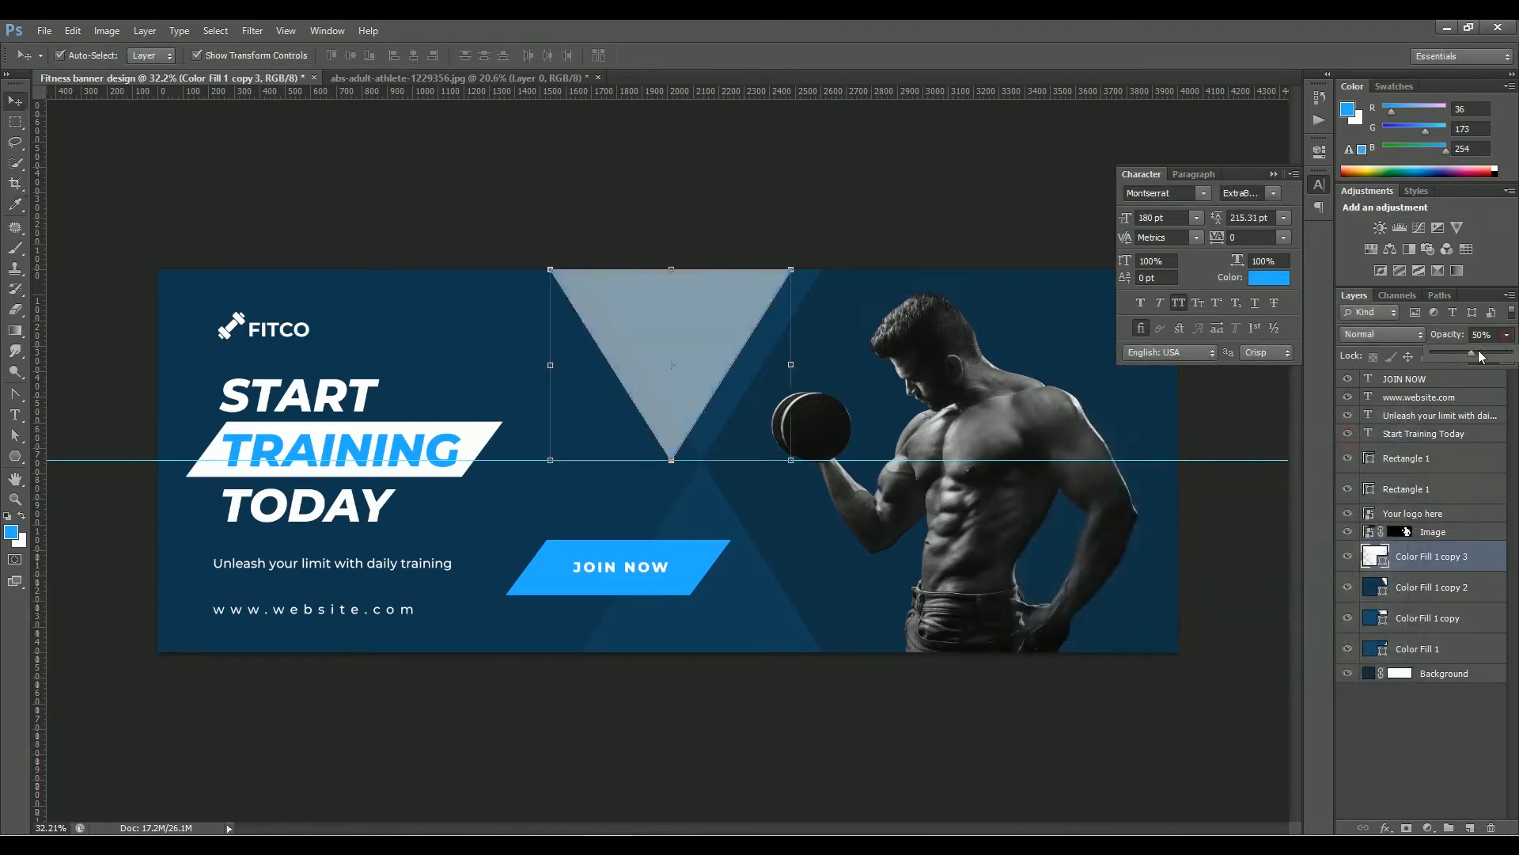
pyautogui.click(787, 179)
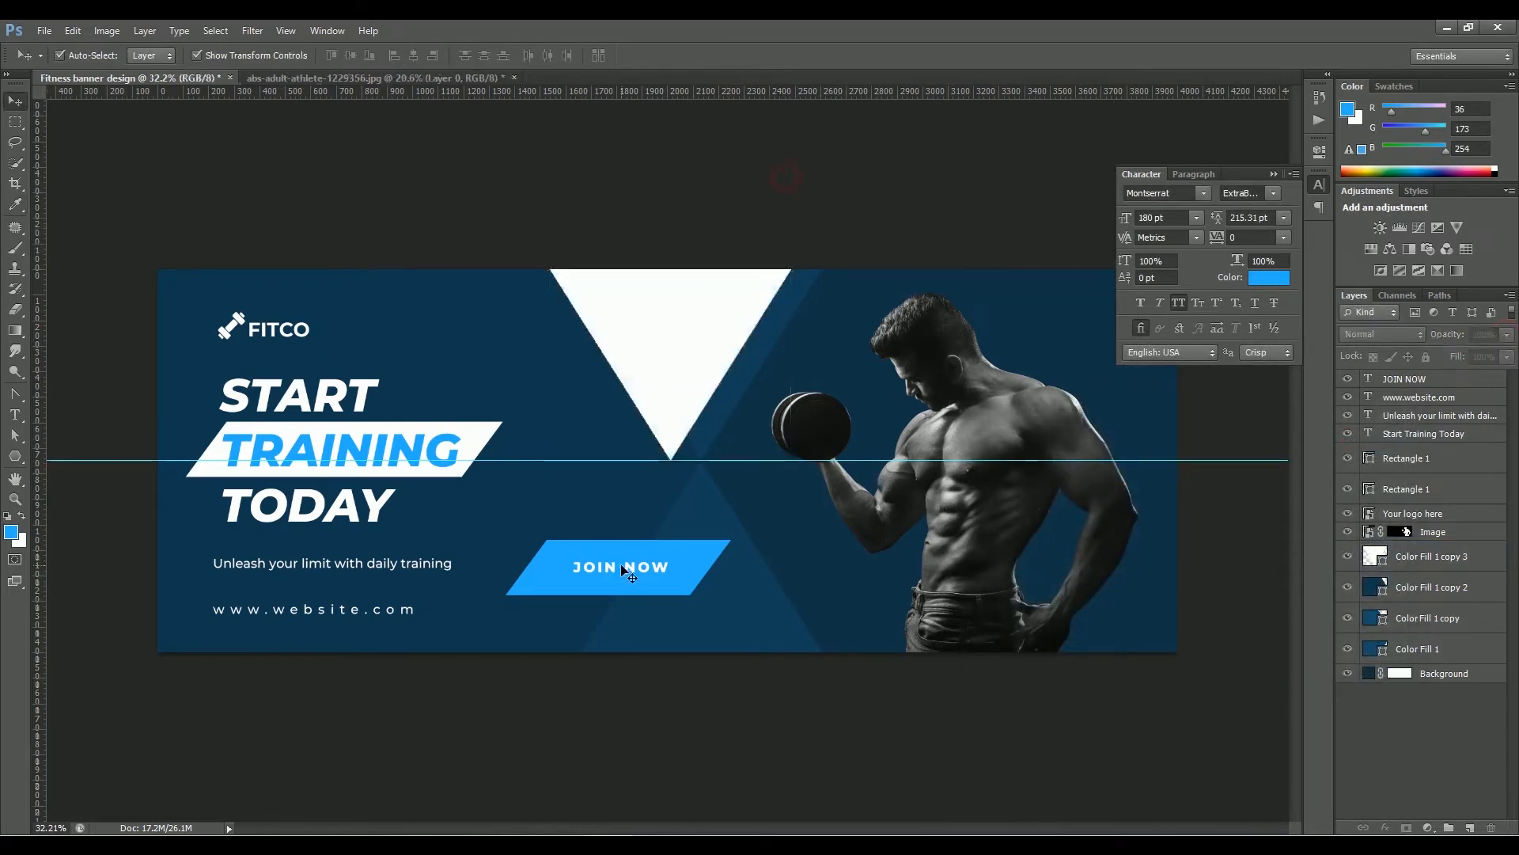
# Duplicate the JOIN NOW text onto the white triangle, colour the copy dark blue sampled from the banner, and set its size to 90 pt
pyautogui.moveTo(614, 573); pyautogui.dragTo(702, 307)
pyautogui.click(1269, 277)
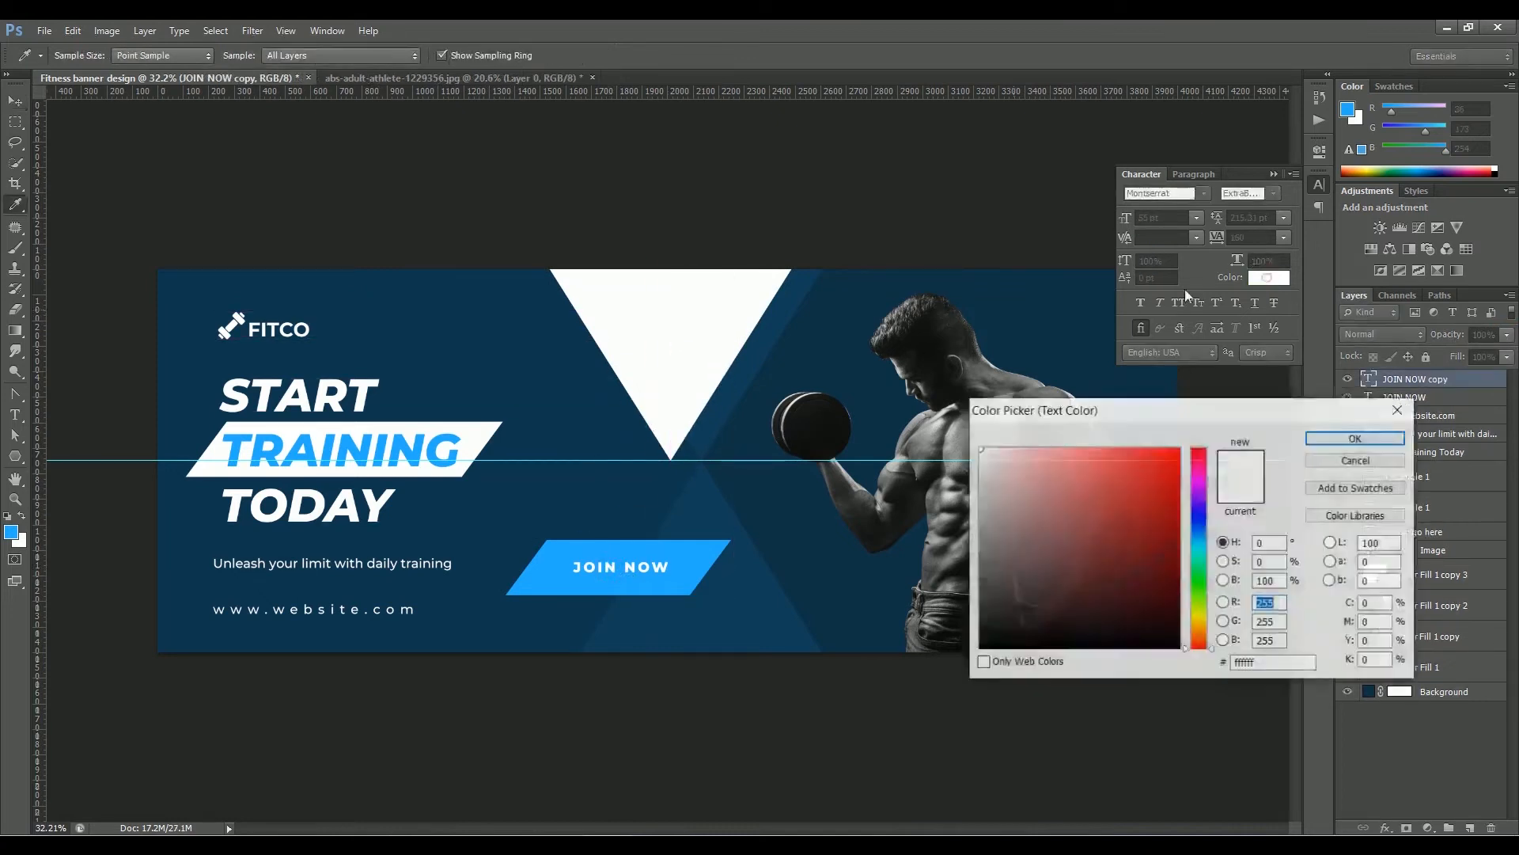
pyautogui.click(787, 536)
pyautogui.click(1316, 441)
pyautogui.moveTo(1168, 217); pyautogui.dragTo(1065, 212)
pyautogui.write('90')
pyautogui.press('Return')
# Replace the copied text with 30% and set it in extra-bold italic at 180 pt with tracking of -20
pyautogui.doubleClick(1369, 380)
pyautogui.write('30%')
pyautogui.hotkey('ctrl', 'a')
pyautogui.click(1273, 193)
pyautogui.click(1274, 440)
pyautogui.click(15, 102)
pyautogui.moveTo(1173, 219); pyautogui.dragTo(1044, 196)
pyautogui.write('180')
pyautogui.press('Return')
# Nudge the 30% text down and left until it sits centred in the upper part of the white triangle
pyautogui.hotkey('shift', 'Down')
pyautogui.hotkey('shift', 'Down')
pyautogui.hotkey('shift', 'Down')
pyautogui.hotkey('shift', 'Down')
pyautogui.hotkey('shift', 'Down')
pyautogui.hotkey('shift', 'Down')
pyautogui.hotkey('shift', 'Down')
pyautogui.hotkey('shift', 'Down')
pyautogui.hotkey('shift', 'Left')
pyautogui.hotkey('shift', 'Left')
pyautogui.hotkey('shift', 'Left')
pyautogui.hotkey('shift', 'Down')
pyautogui.hotkey('shift', 'Down')
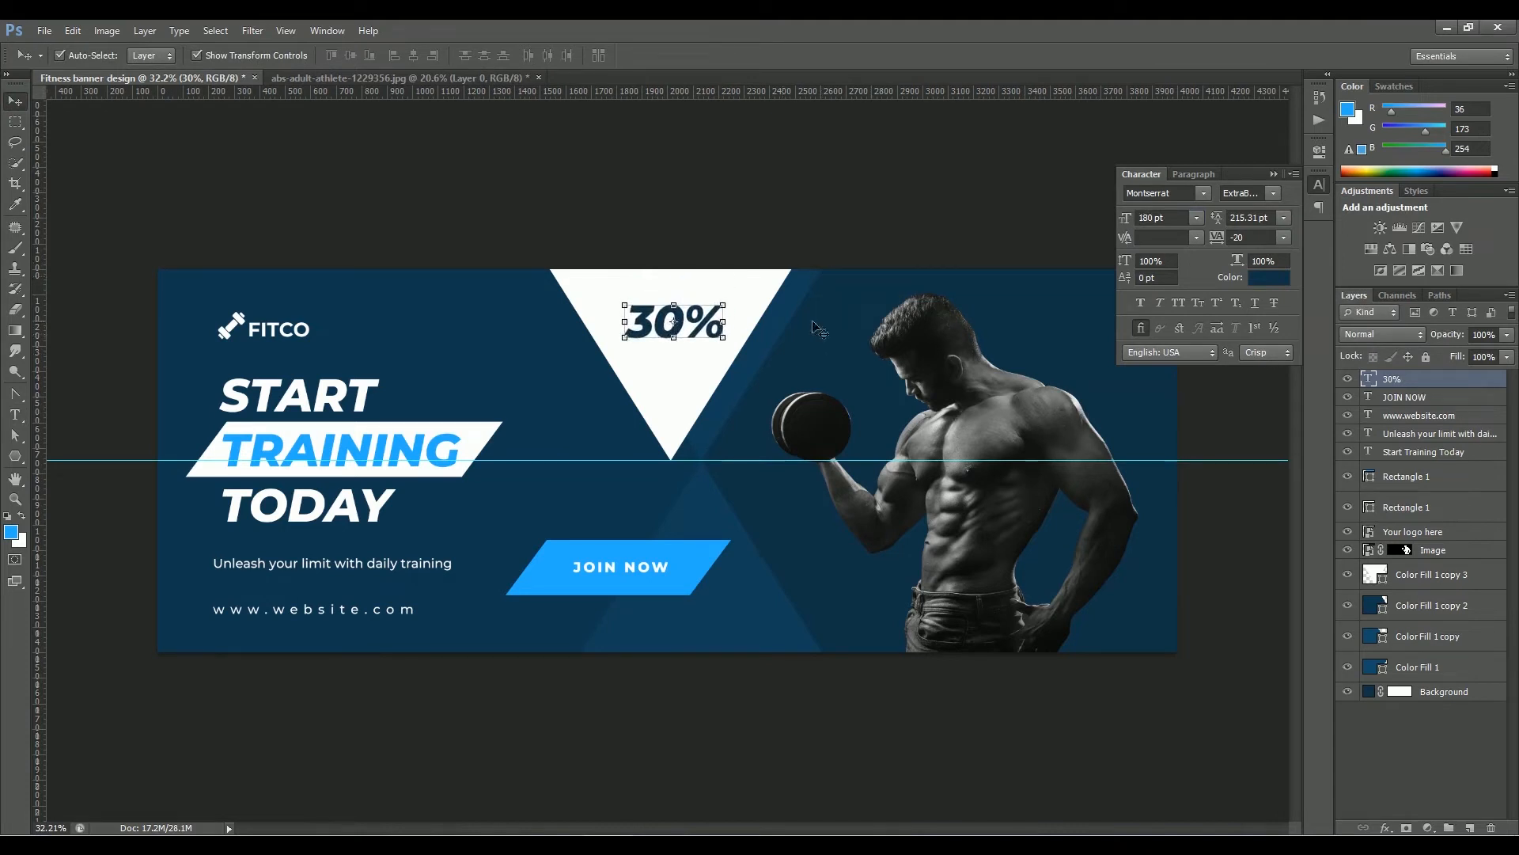
# Duplicate the 30% text directly below, set the copy's size to 90 pt and change its wording to OFF
pyautogui.moveTo(700, 329); pyautogui.dragTo(700, 374)
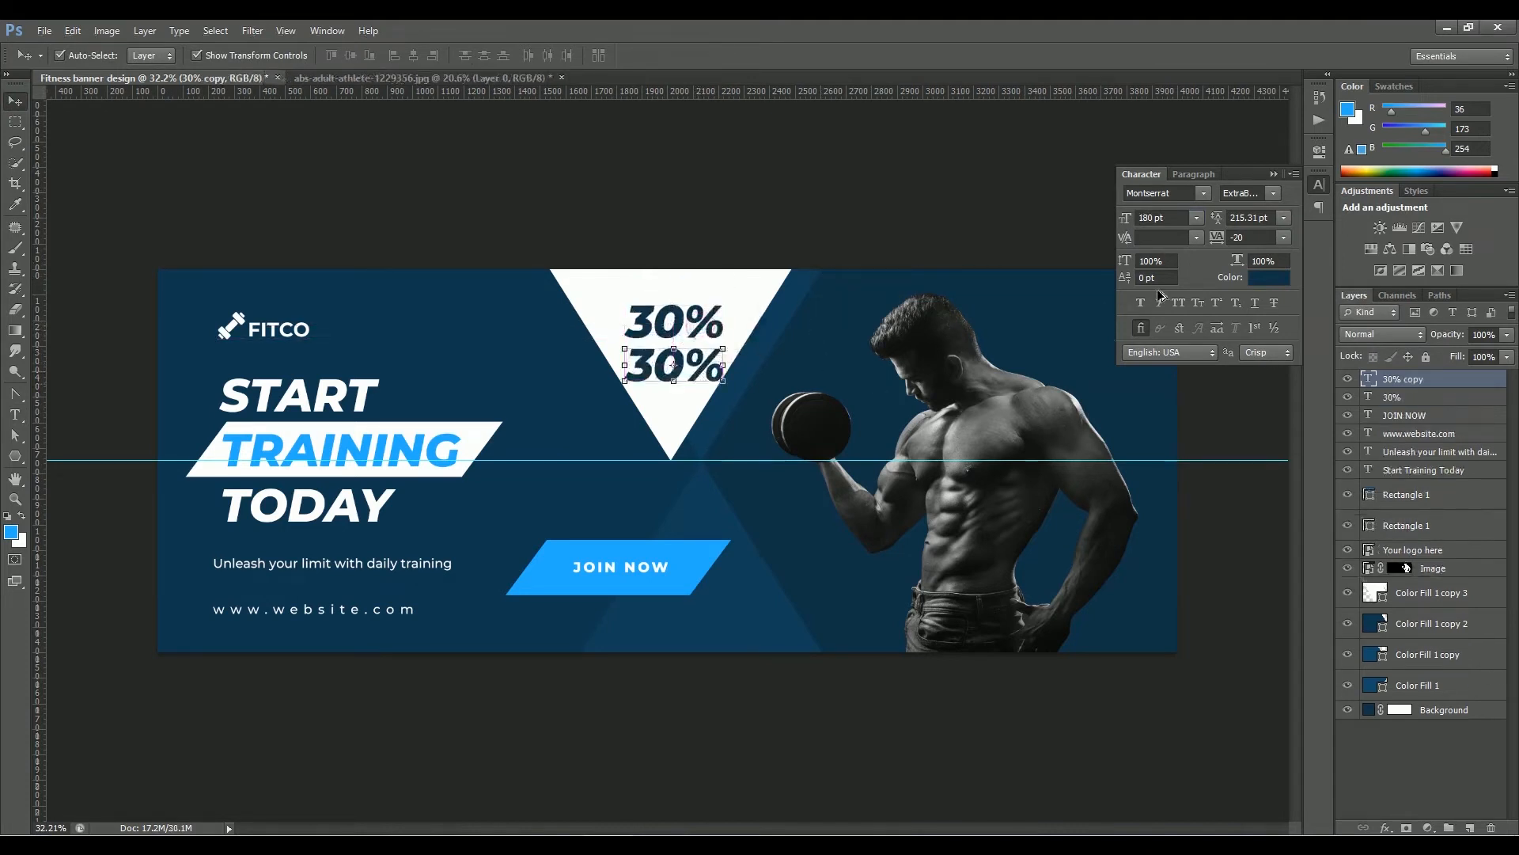
pyautogui.click(1181, 218)
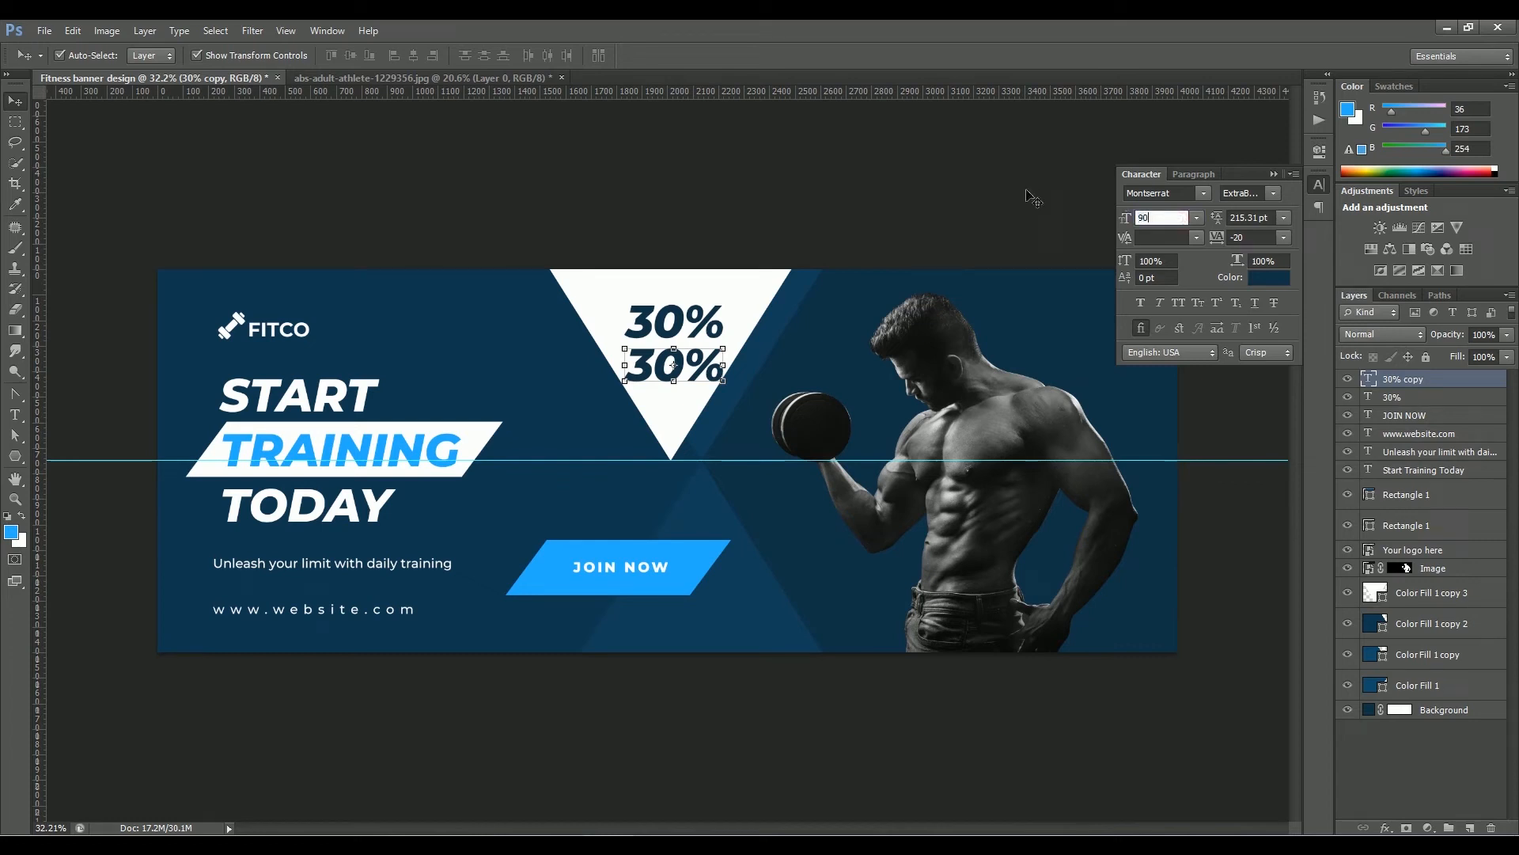
pyautogui.press('Return')
pyautogui.doubleClick(1366, 379)
pyautogui.write('OFF')
pyautogui.hotkey('ctrl', 'Return')
# Nudge the OFF text up and right until it is centred just beneath 30%
pyautogui.hotkey('shift', 'Up')
pyautogui.hotkey('shift', 'Up')
pyautogui.hotkey('shift', 'Up')
pyautogui.hotkey('shift', 'Up')
pyautogui.hotkey('shift', 'Up')
pyautogui.hotkey('shift', 'Right')
pyautogui.hotkey('shift', 'Right')
pyautogui.hotkey('shift', 'Right')
pyautogui.hotkey('shift', 'Right')
pyautogui.hotkey('shift', 'Right')
pyautogui.hotkey('shift', 'Right')
pyautogui.hotkey('shift', 'Right')
pyautogui.keyDown('shift'); pyautogui.click(687, 324); pyautogui.keyUp('shift')
pyautogui.click(827, 701)
# Duplicate the original slanted panel again with the default name and place the copy above the white triangle layer
pyautogui.click(1424, 685)
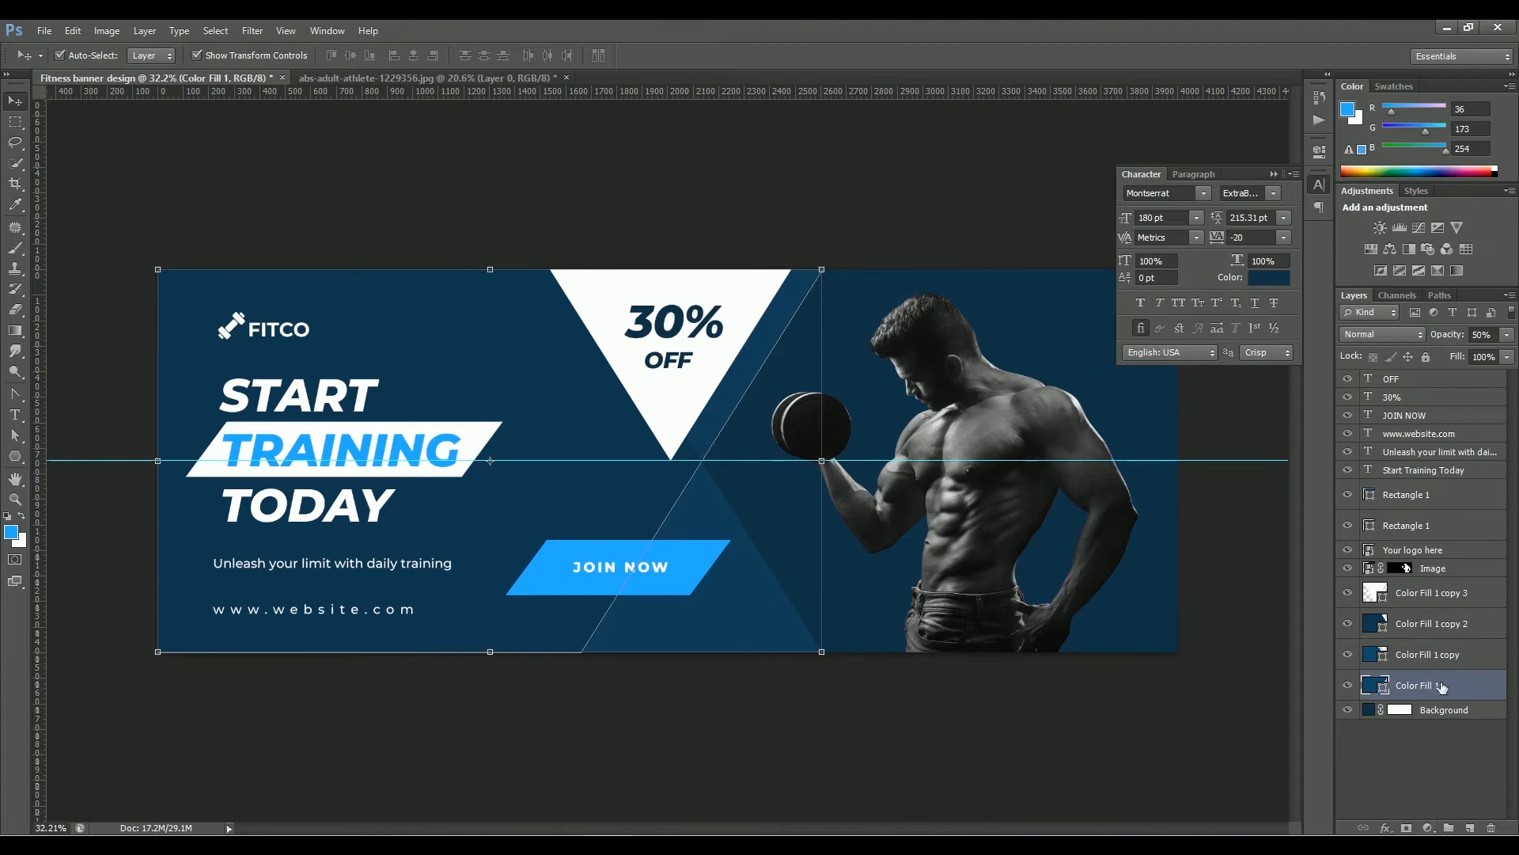
pyautogui.rightClick(1425, 685)
pyautogui.click(1485, 152)
pyautogui.click(901, 286)
pyautogui.moveTo(1434, 692); pyautogui.dragTo(1448, 594)
pyautogui.click(1348, 593)
pyautogui.click(1348, 594)
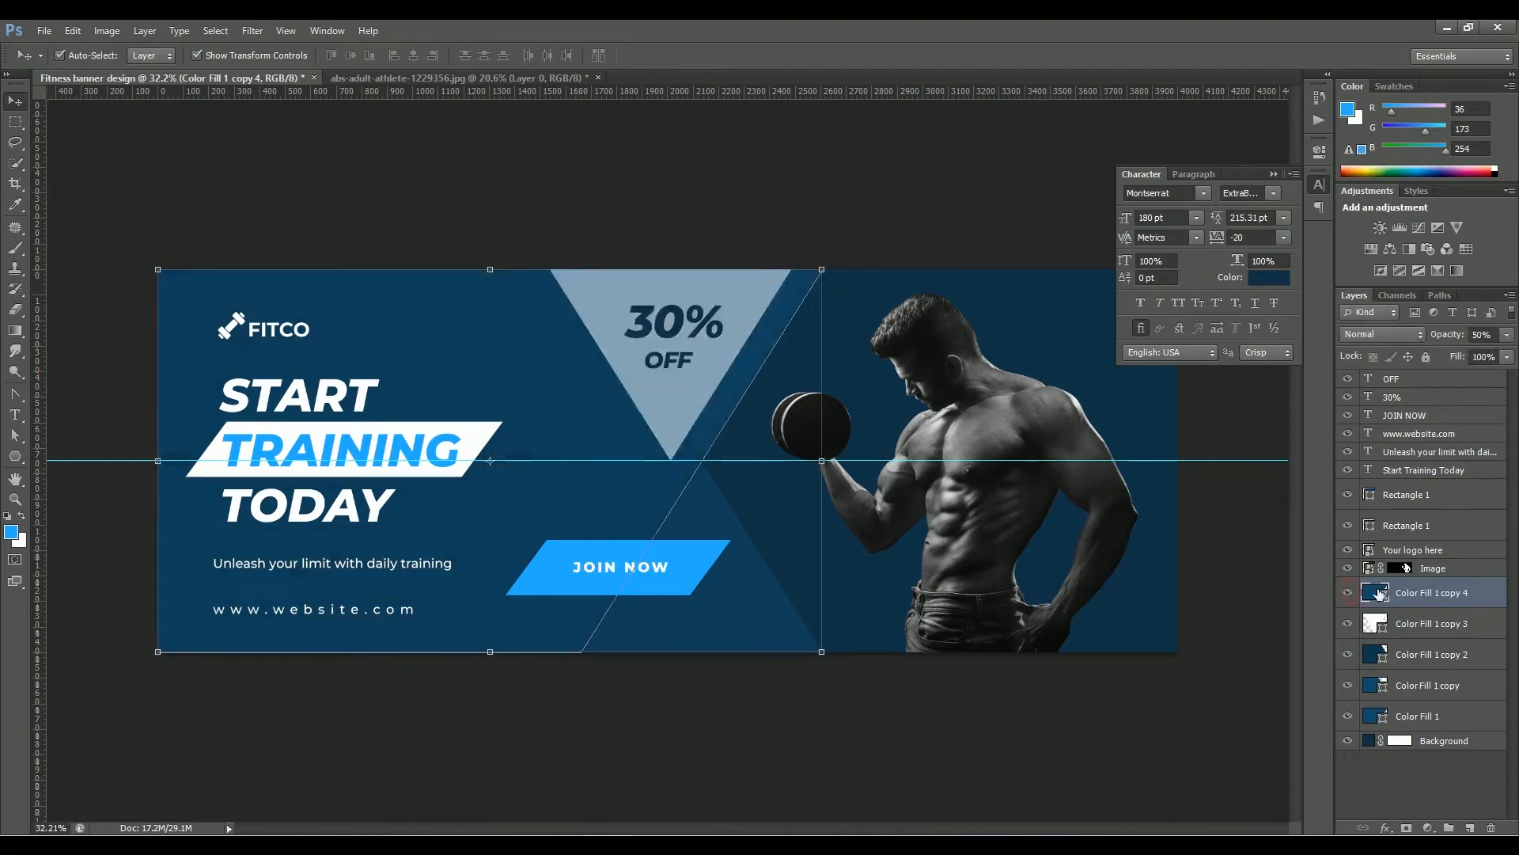
# Change the fill of the panel copy above the triangle to a bright blue
pyautogui.doubleClick(1377, 592)
pyautogui.click(1131, 462)
pyautogui.click(1373, 445)
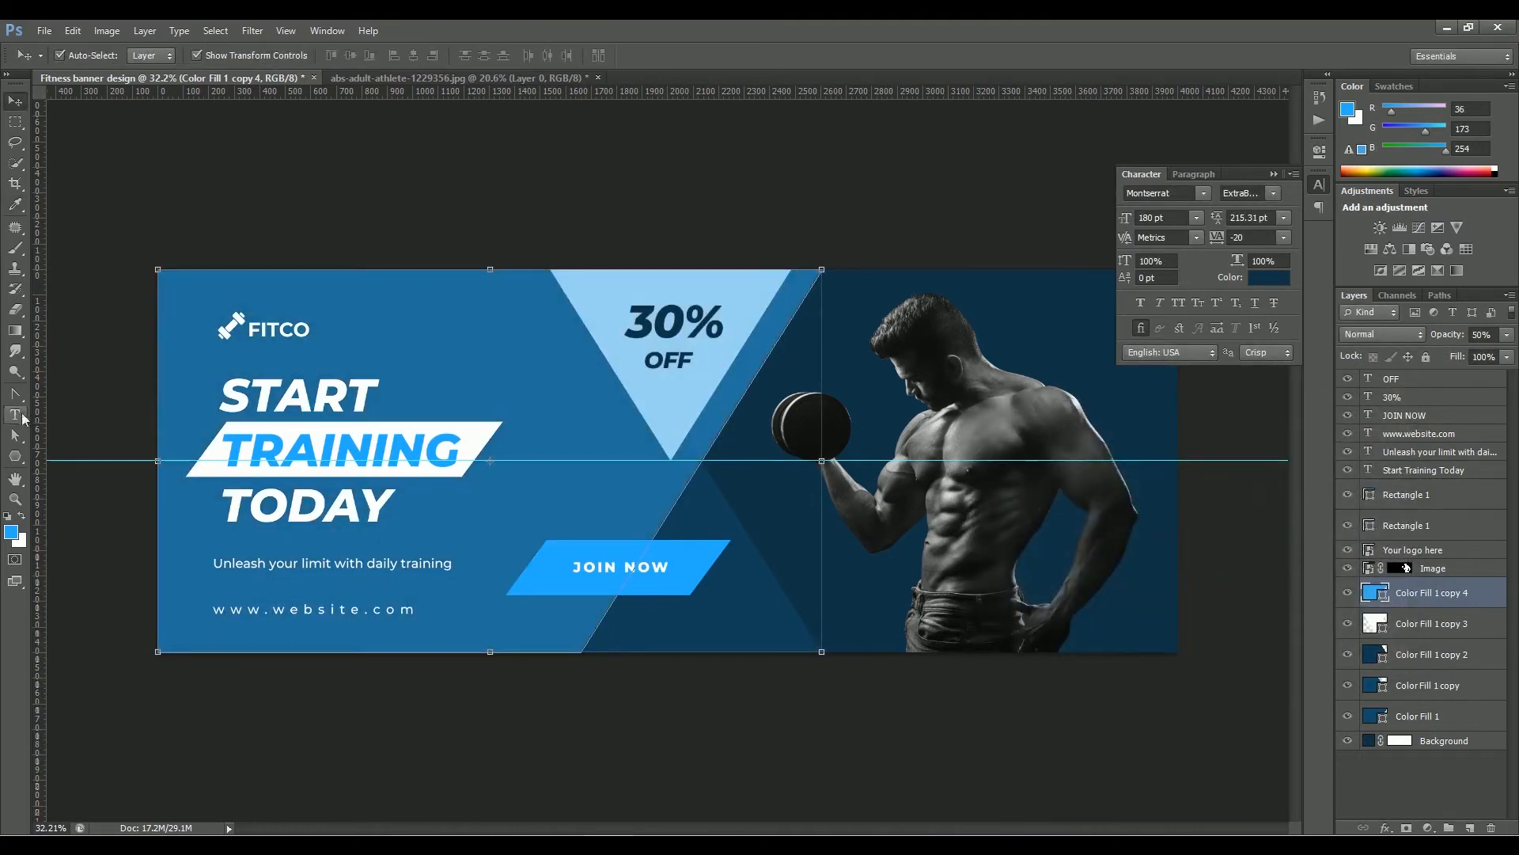
# Move the panel copy's left anchors next to its slanted edge to form a thin diagonal strip, and shift the strip slightly left
pyautogui.click(15, 435)
pyautogui.moveTo(159, 270); pyautogui.dragTo(815, 269)
pyautogui.moveTo(158, 653); pyautogui.dragTo(286, 664)
pyautogui.moveTo(575, 657); pyautogui.dragTo(578, 653)
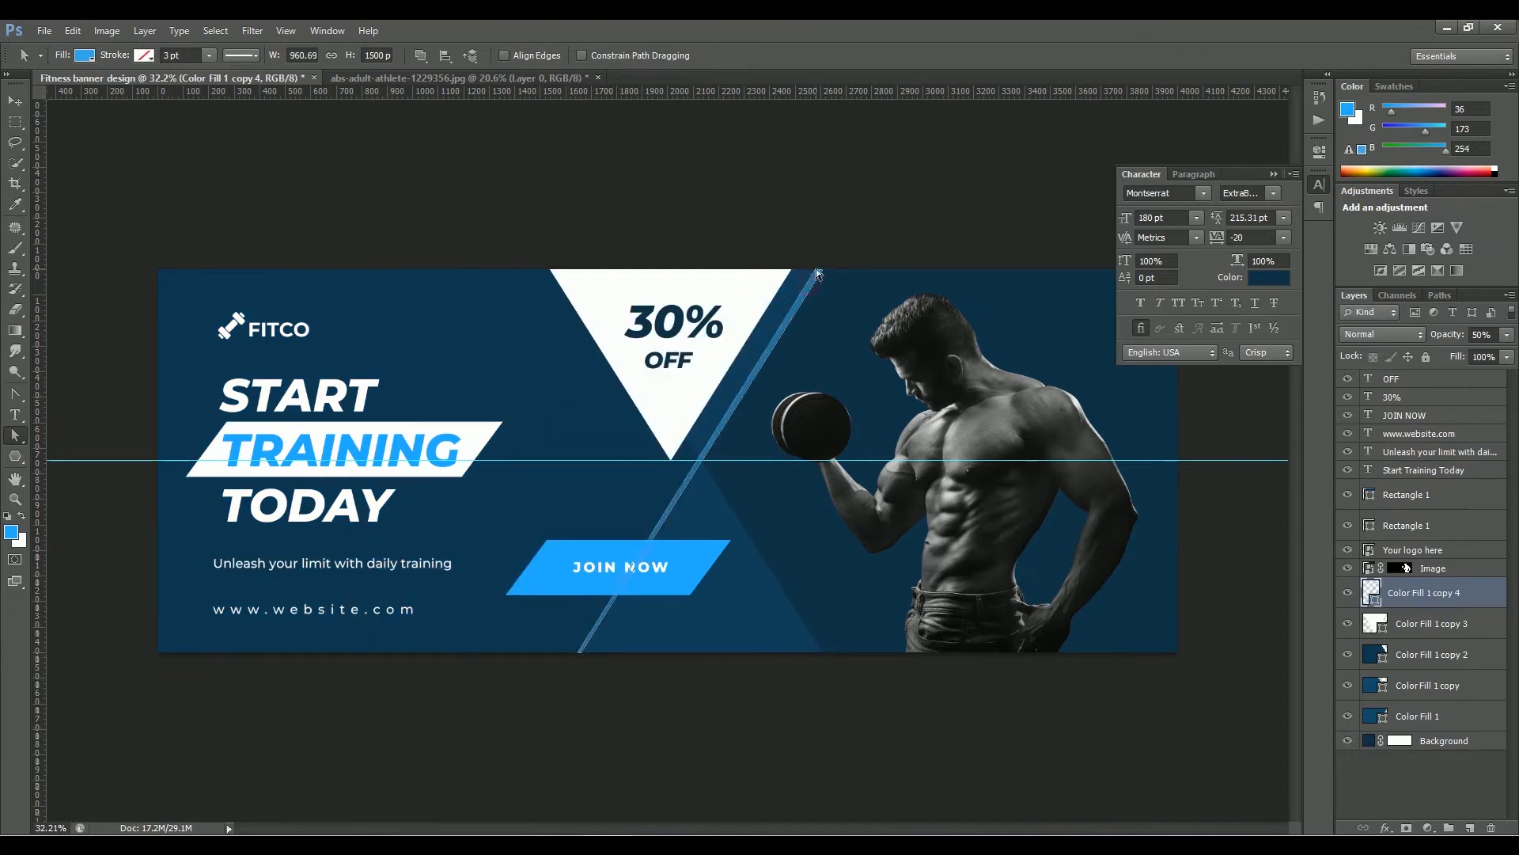
pyautogui.click(966, 326)
pyautogui.press('v')
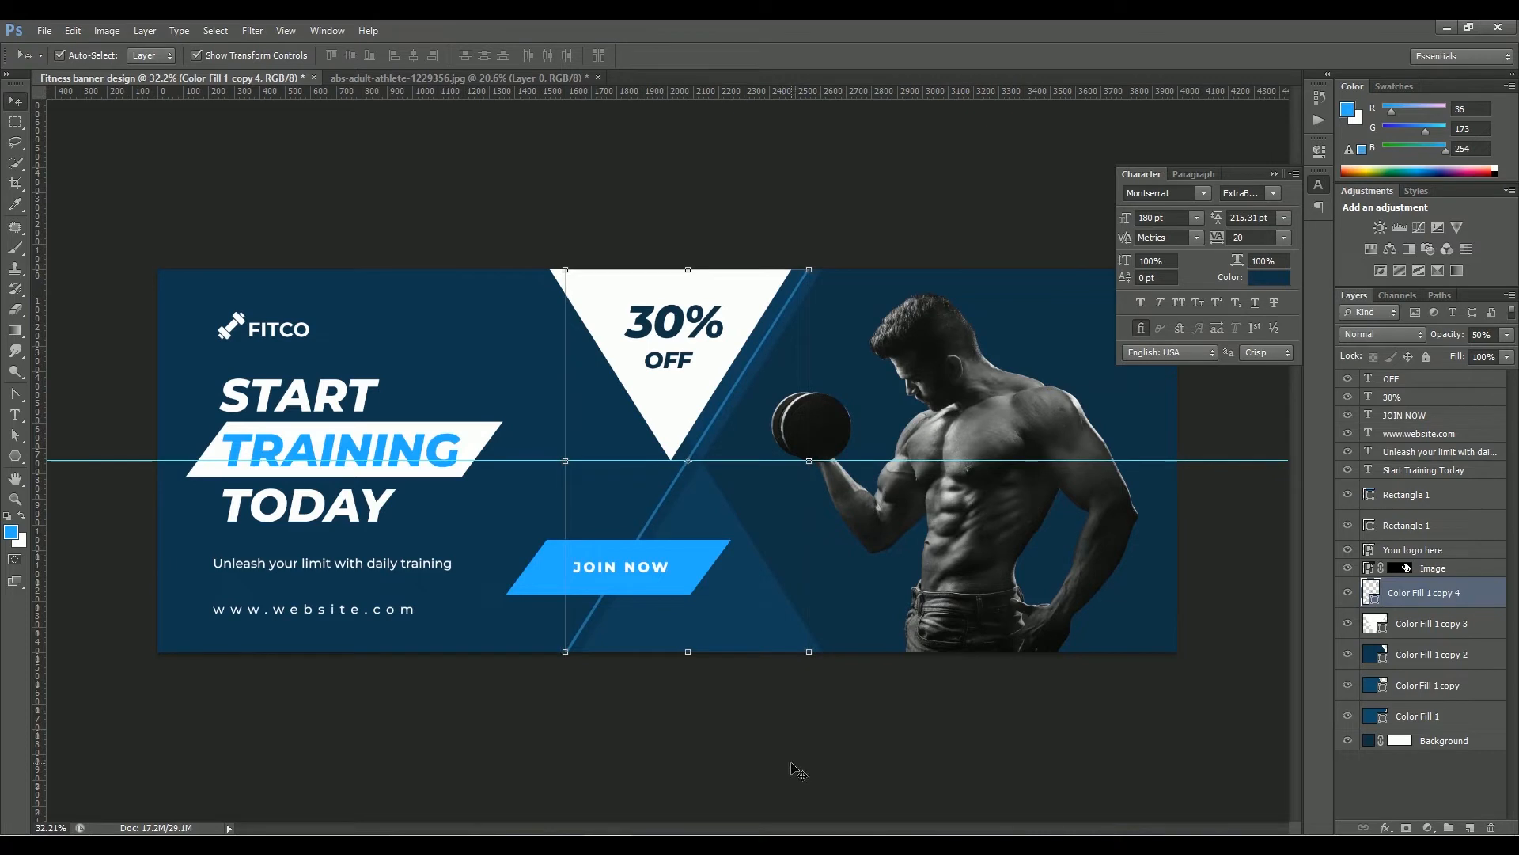
# Fill the thin diagonal strip with white (ffffff) and raise its layer to full opacity
pyautogui.doubleClick(1371, 592)
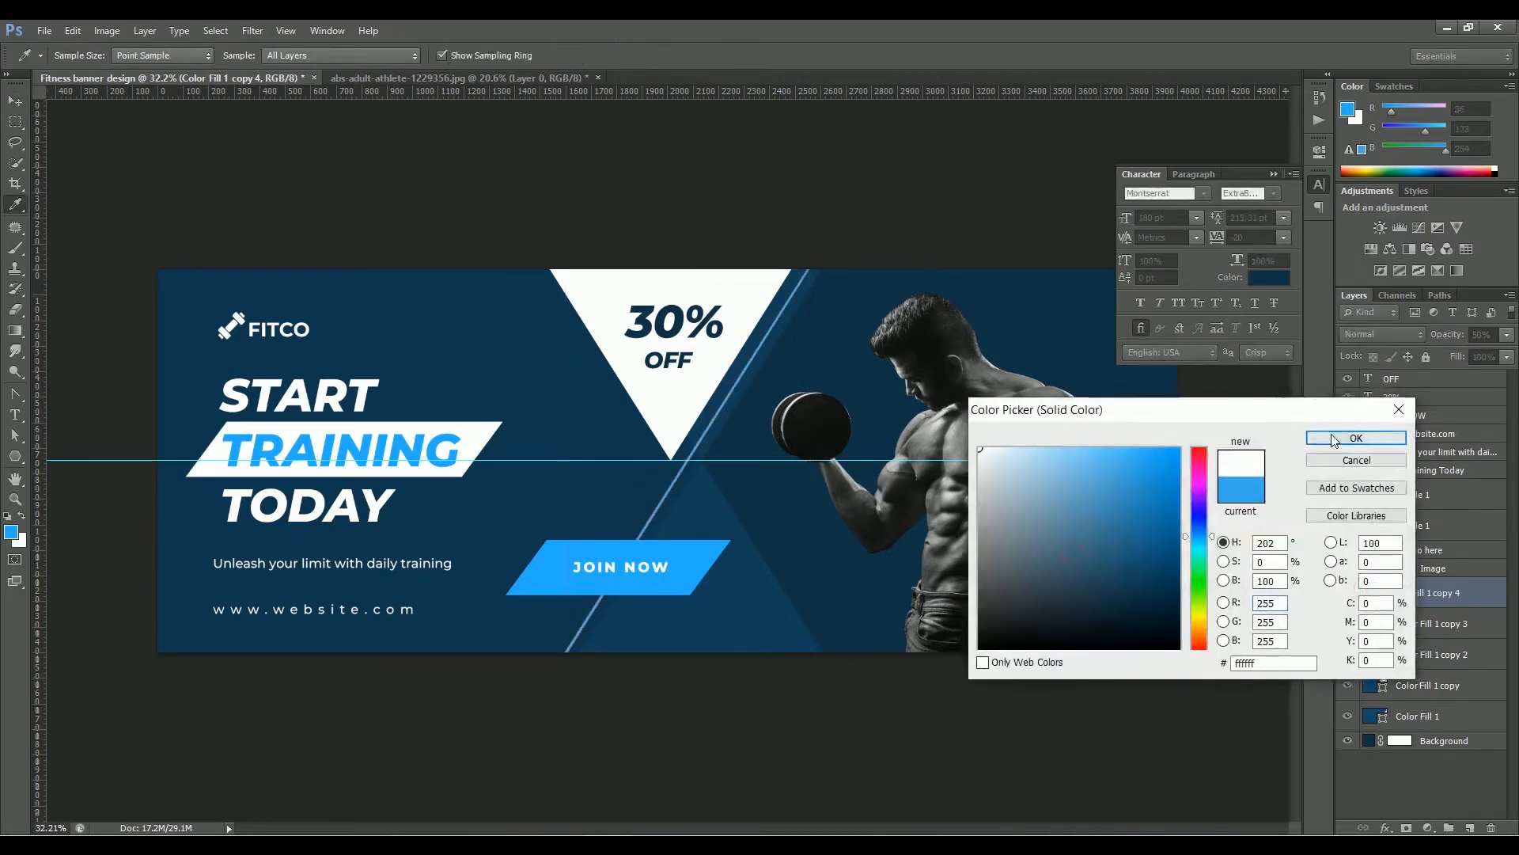
pyautogui.click(1356, 437)
pyautogui.click(1508, 335)
pyautogui.moveTo(1509, 350); pyautogui.dragTo(1517, 353)
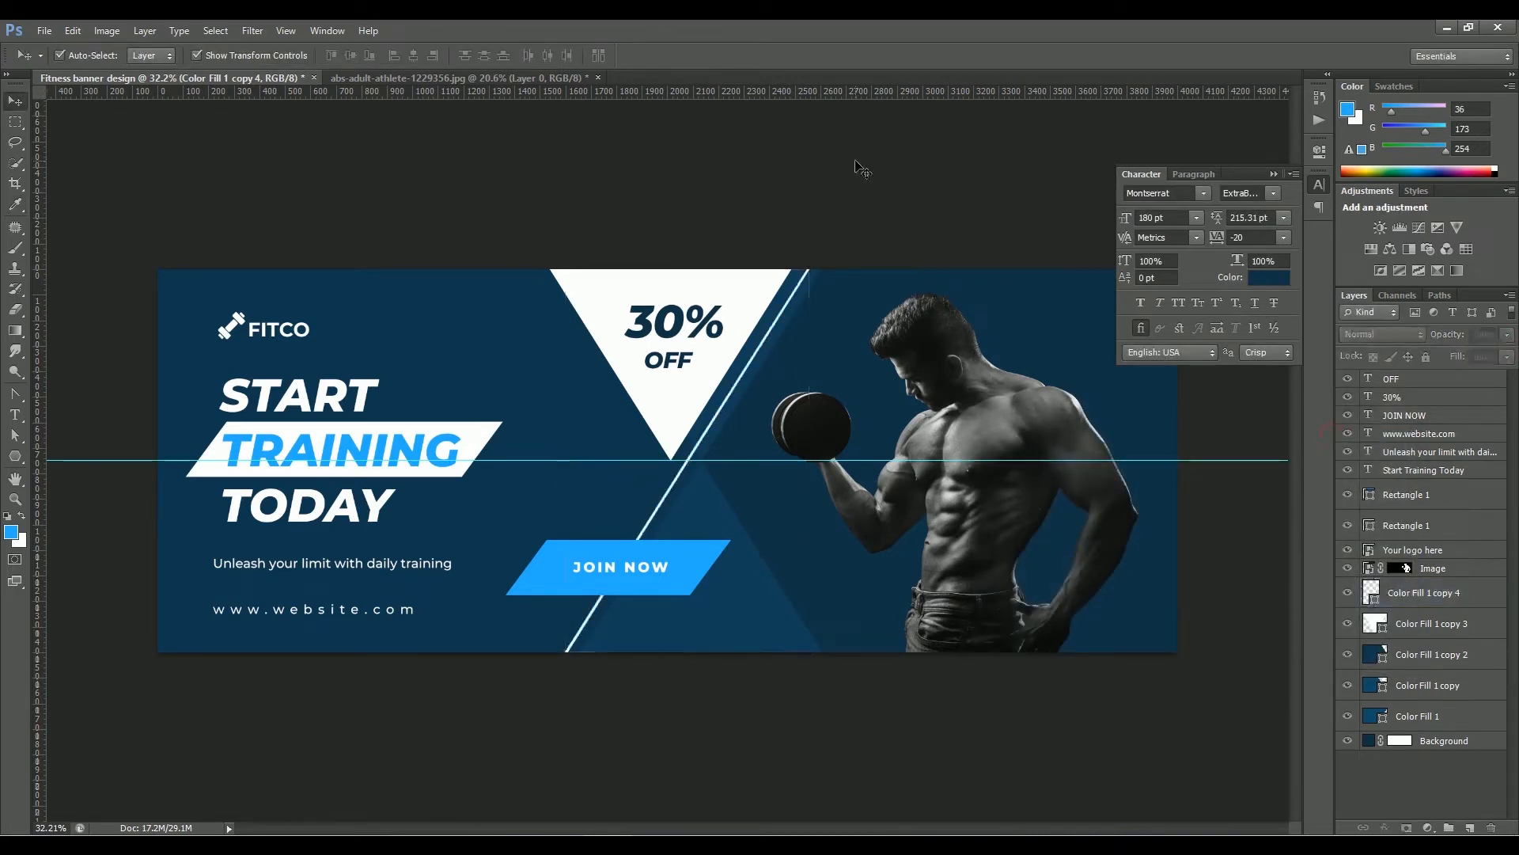
# Raise the vertically flipped panel to 100% opacity and change its fill to dark navy 092434
pyautogui.click(760, 643)
pyautogui.click(1507, 335)
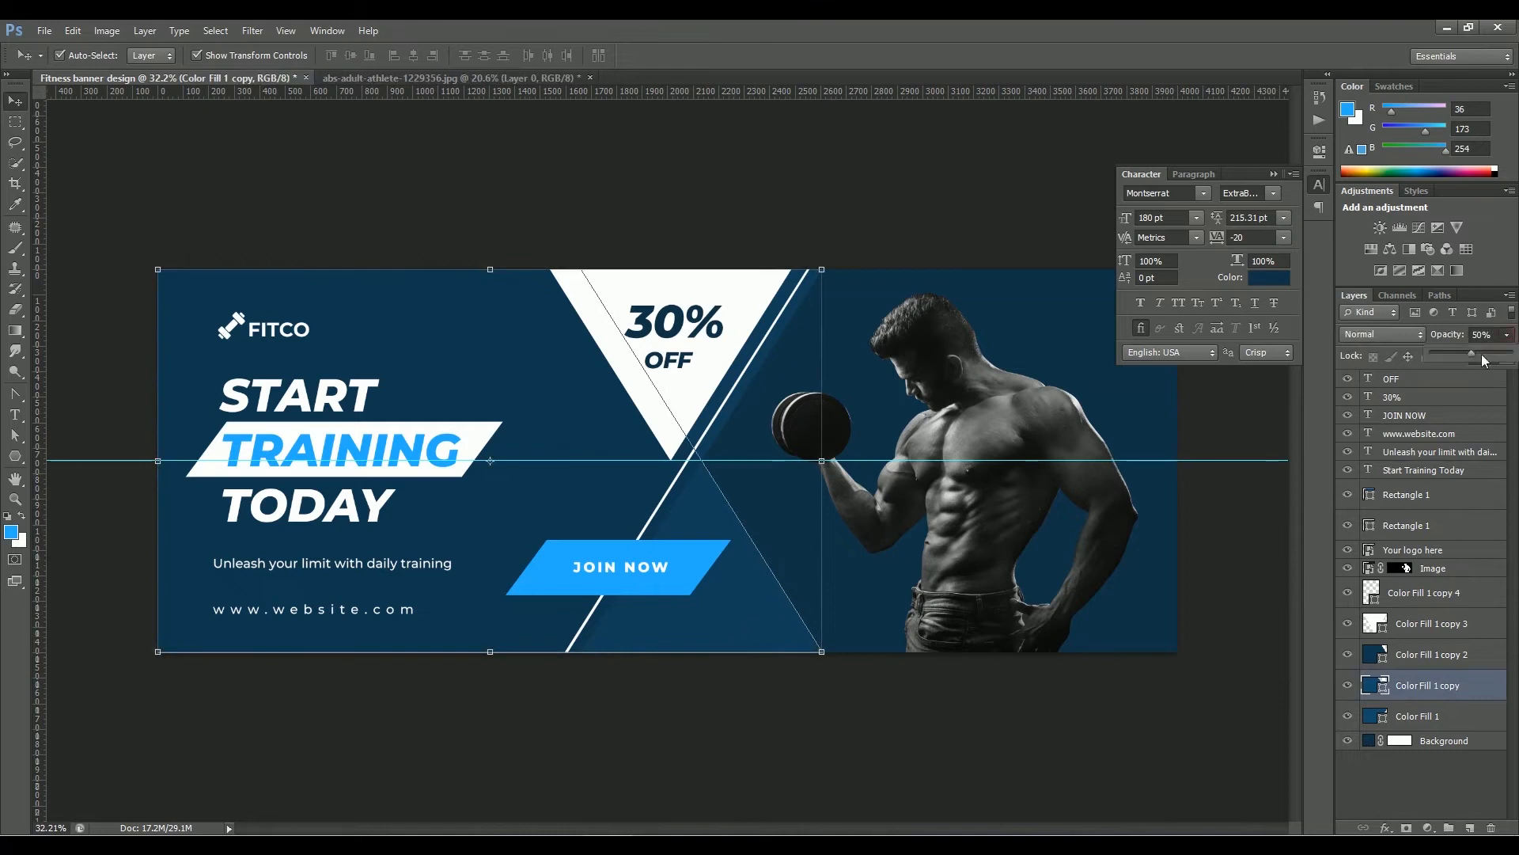
pyautogui.moveTo(1507, 354); pyautogui.dragTo(1515, 354)
pyautogui.doubleClick(1380, 691)
pyautogui.click(1147, 609)
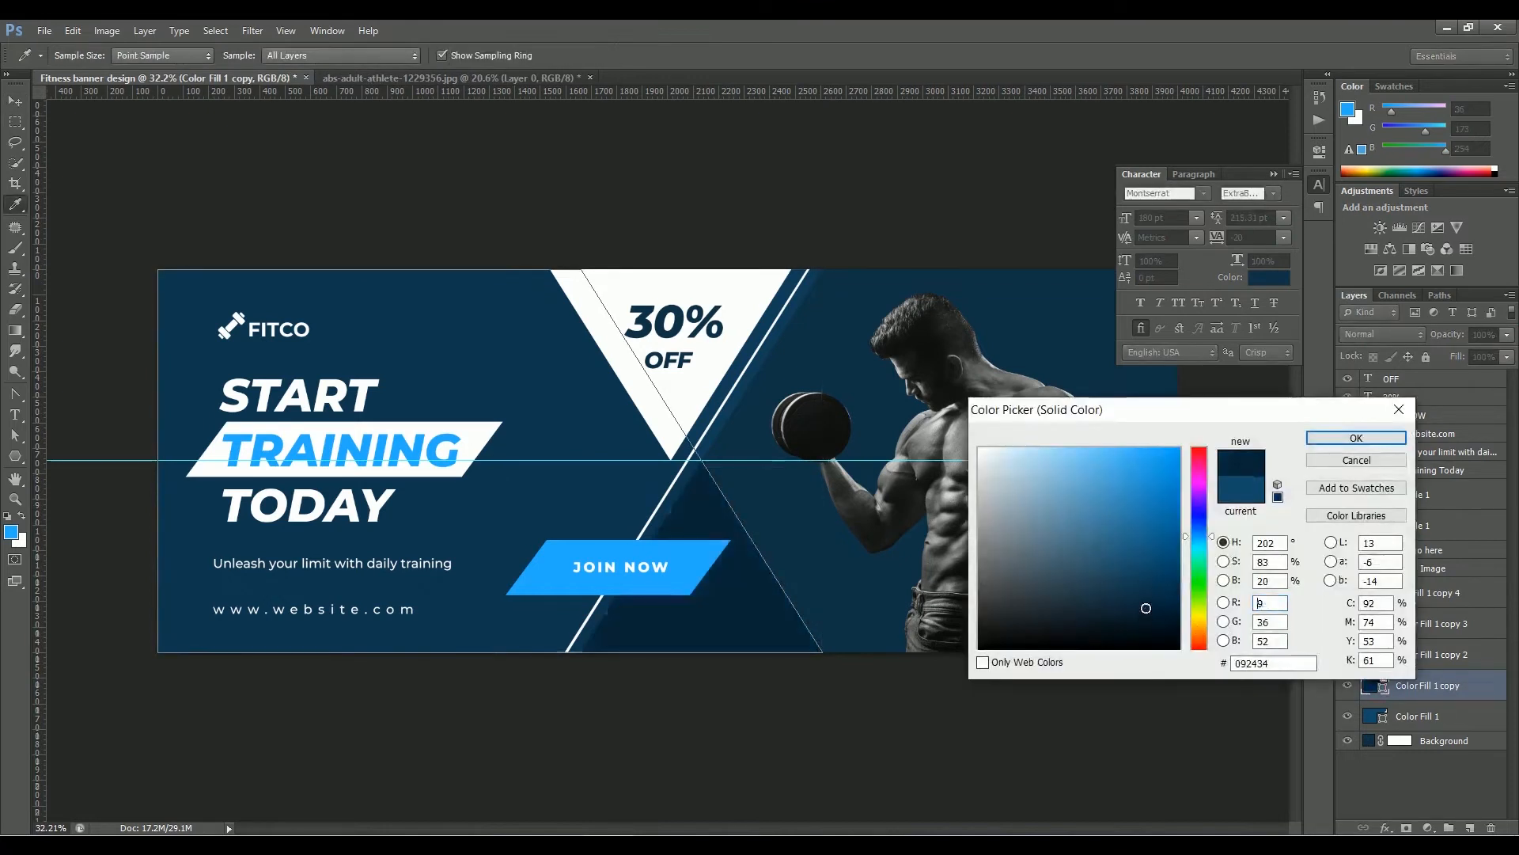
pyautogui.click(1338, 436)
# Darken the Background layer's fill to a near-black blue
pyautogui.doubleClick(1369, 739)
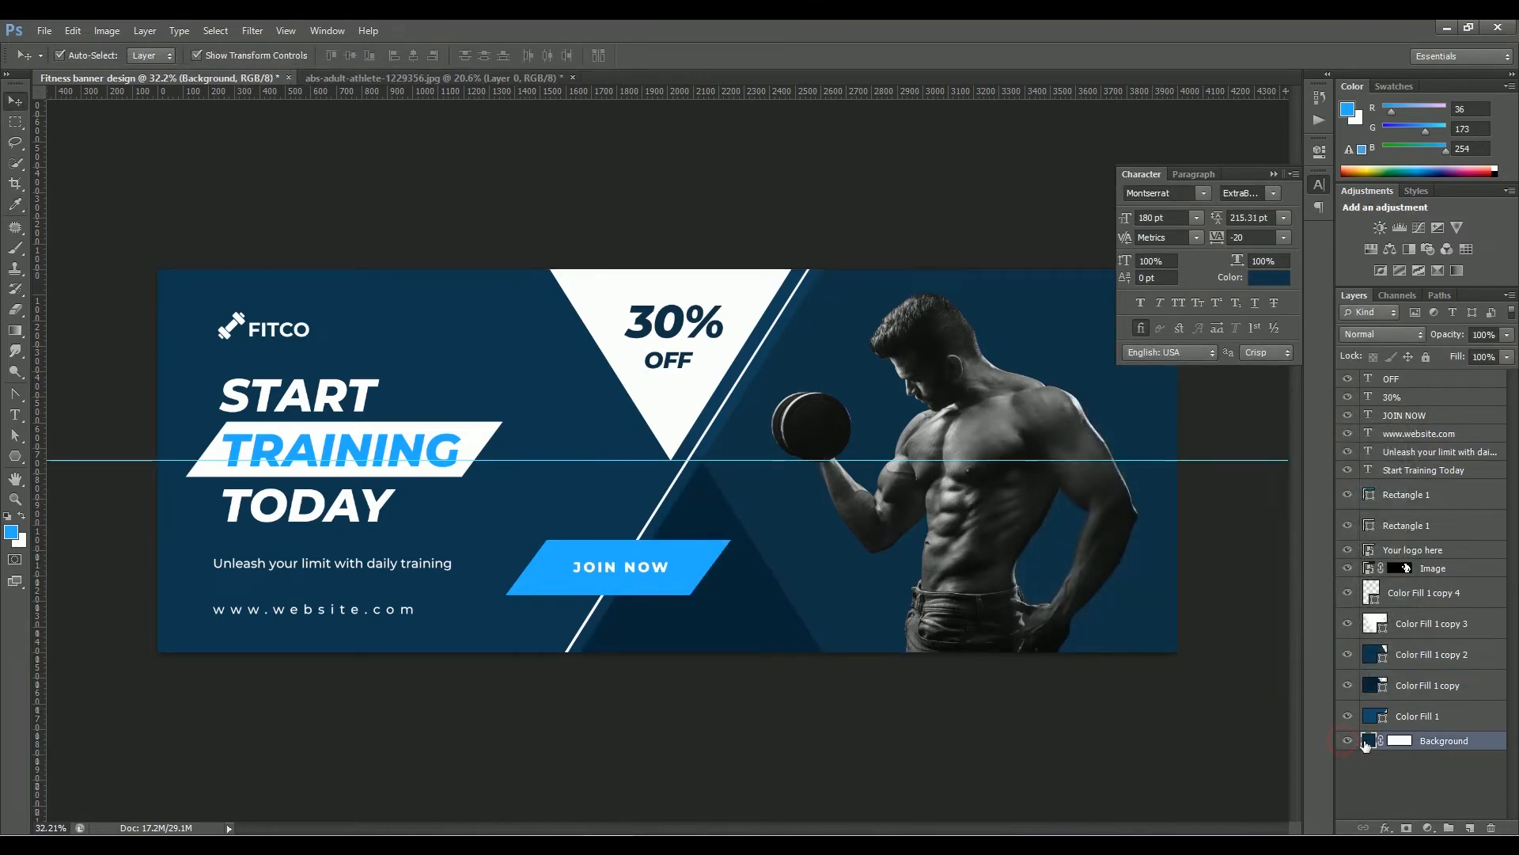
pyautogui.click(1355, 438)
pyautogui.press('v')
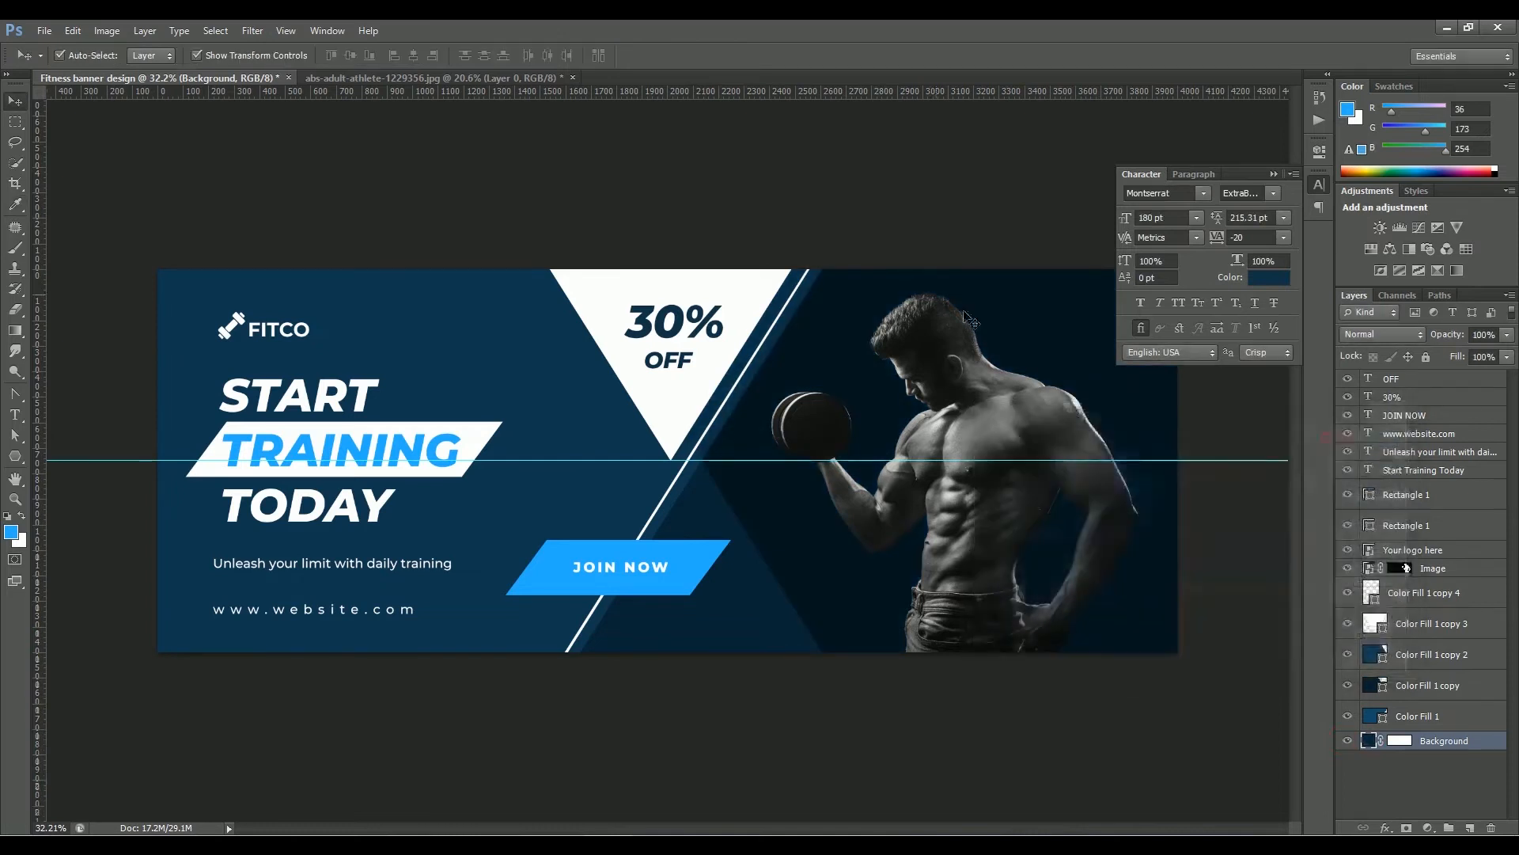
# Reduce the tracking of the JOIN NOW button text to 80
pyautogui.click(651, 567)
pyautogui.hotkey('alt', 'Left')
pyautogui.hotkey('alt', 'Left')
pyautogui.hotkey('alt', 'Left')
pyautogui.hotkey('alt', 'Left')
pyautogui.click(15, 102)
# Add a drop shadow to the JOIN NOW text, adjusting its size and lowering its opacity
pyautogui.rightClick(1425, 415)
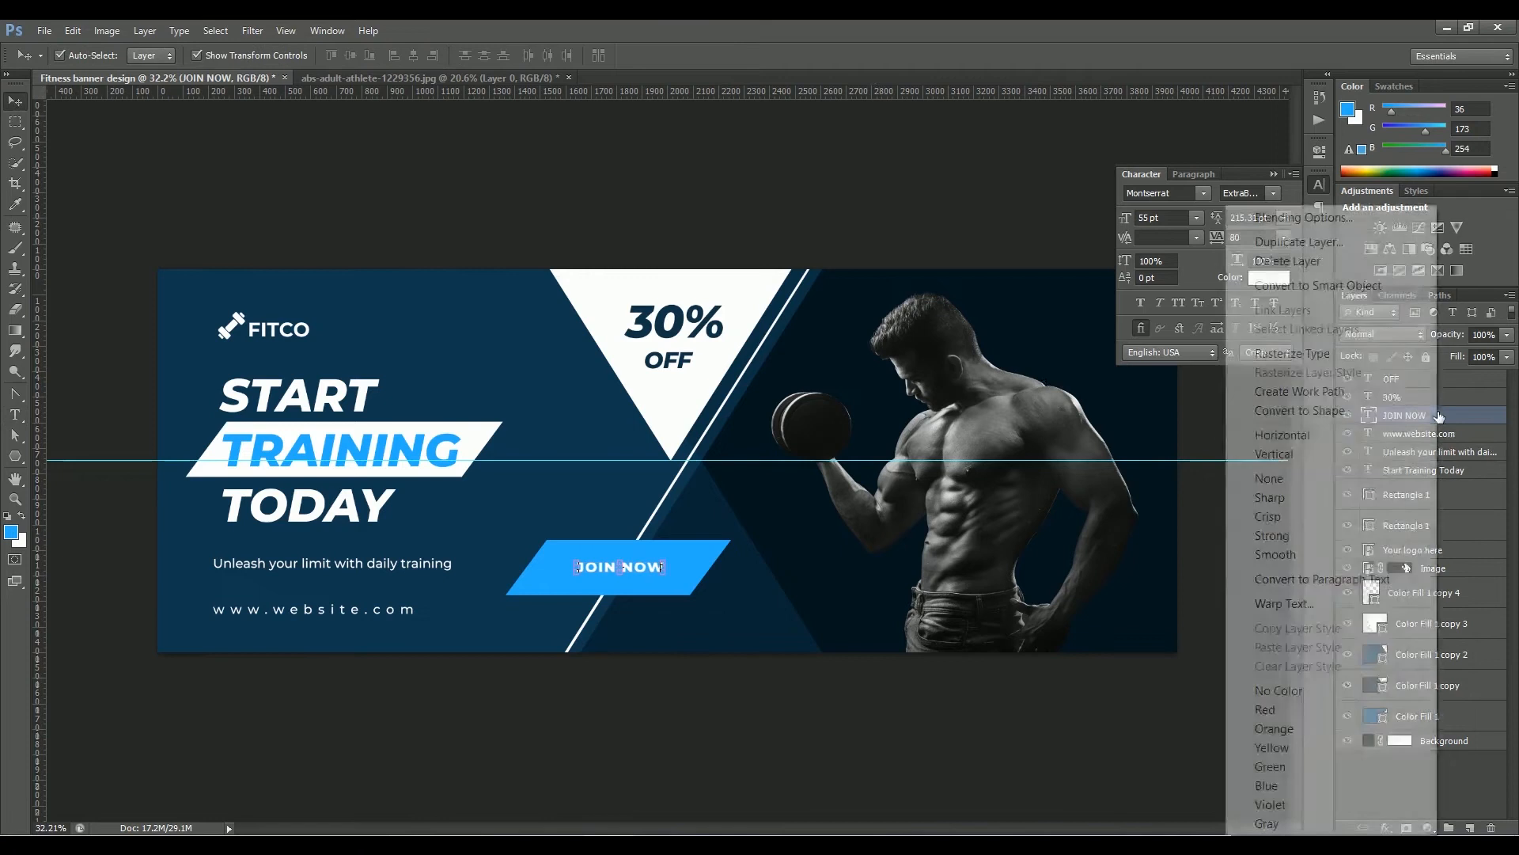
pyautogui.click(1299, 221)
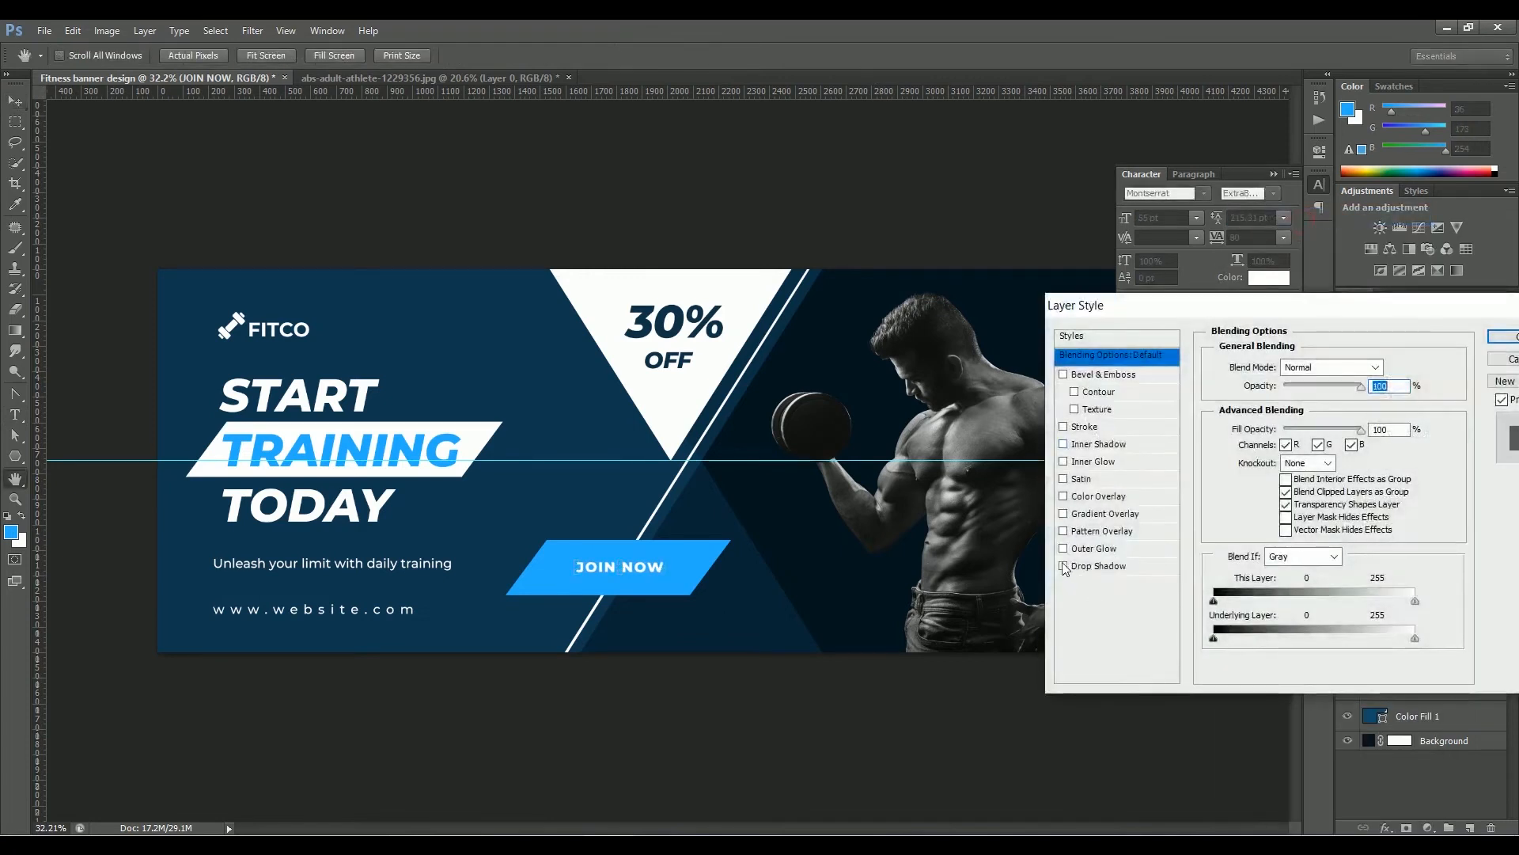
pyautogui.click(1104, 567)
pyautogui.moveTo(1296, 472)
pyautogui.mouseDown()
pyautogui.moveTo(1298, 440)
pyautogui.moveTo(1295, 477)
pyautogui.mouseUp()
pyautogui.moveTo(1332, 387); pyautogui.dragTo(1297, 389)
pyautogui.click(1498, 339)
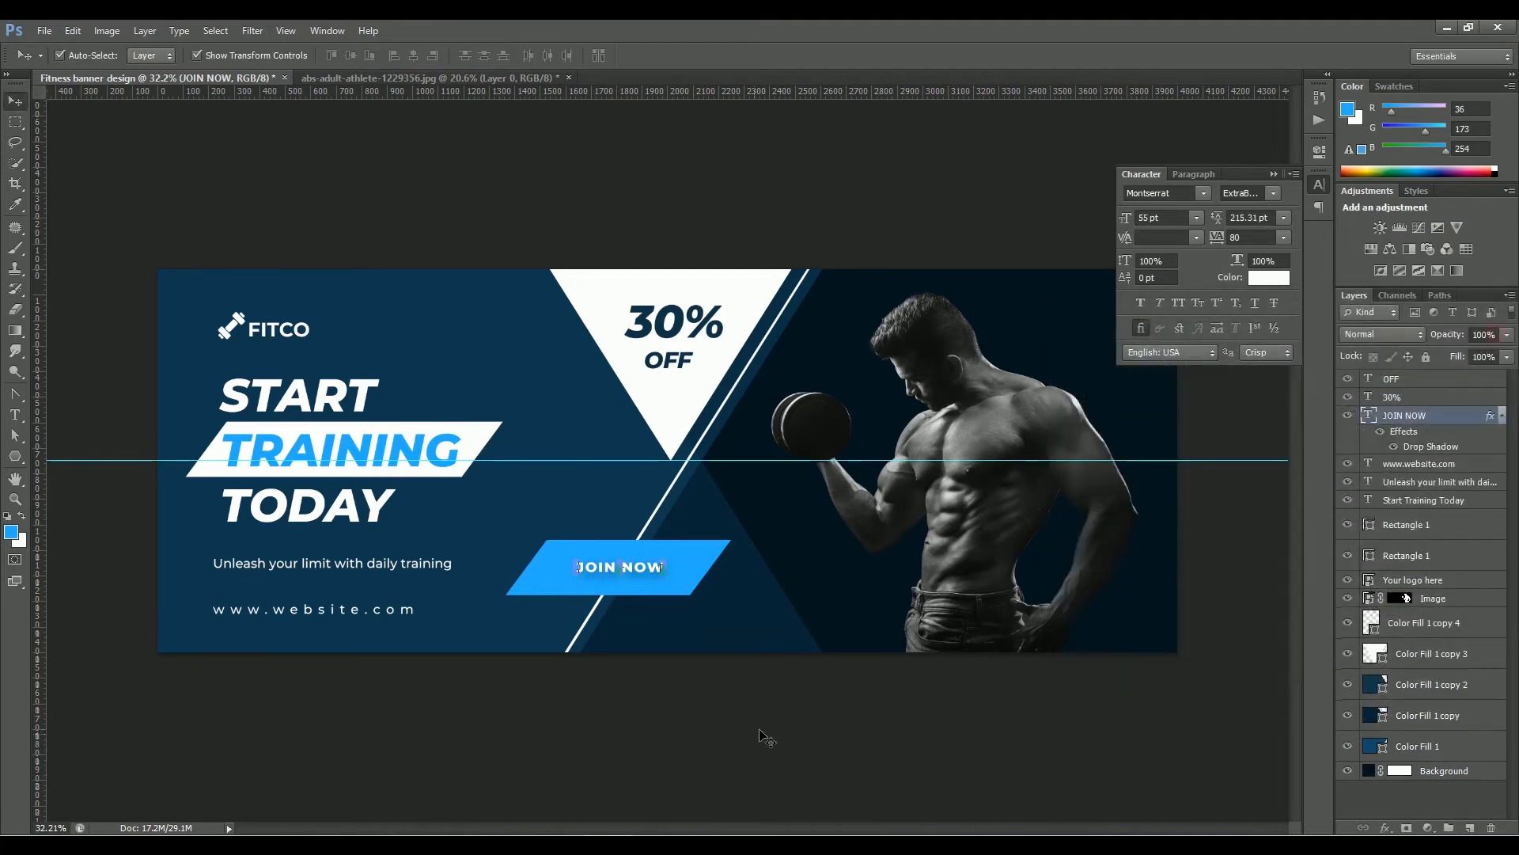
pyautogui.click(758, 743)
# Draw a narrow vertical blue rectangle about 45 × 230 px in the empty area between the logo and the white triangle
pyautogui.press('u')
pyautogui.moveTo(467, 318); pyautogui.dragTo(496, 397)
pyautogui.scroll(5, 495, 372)
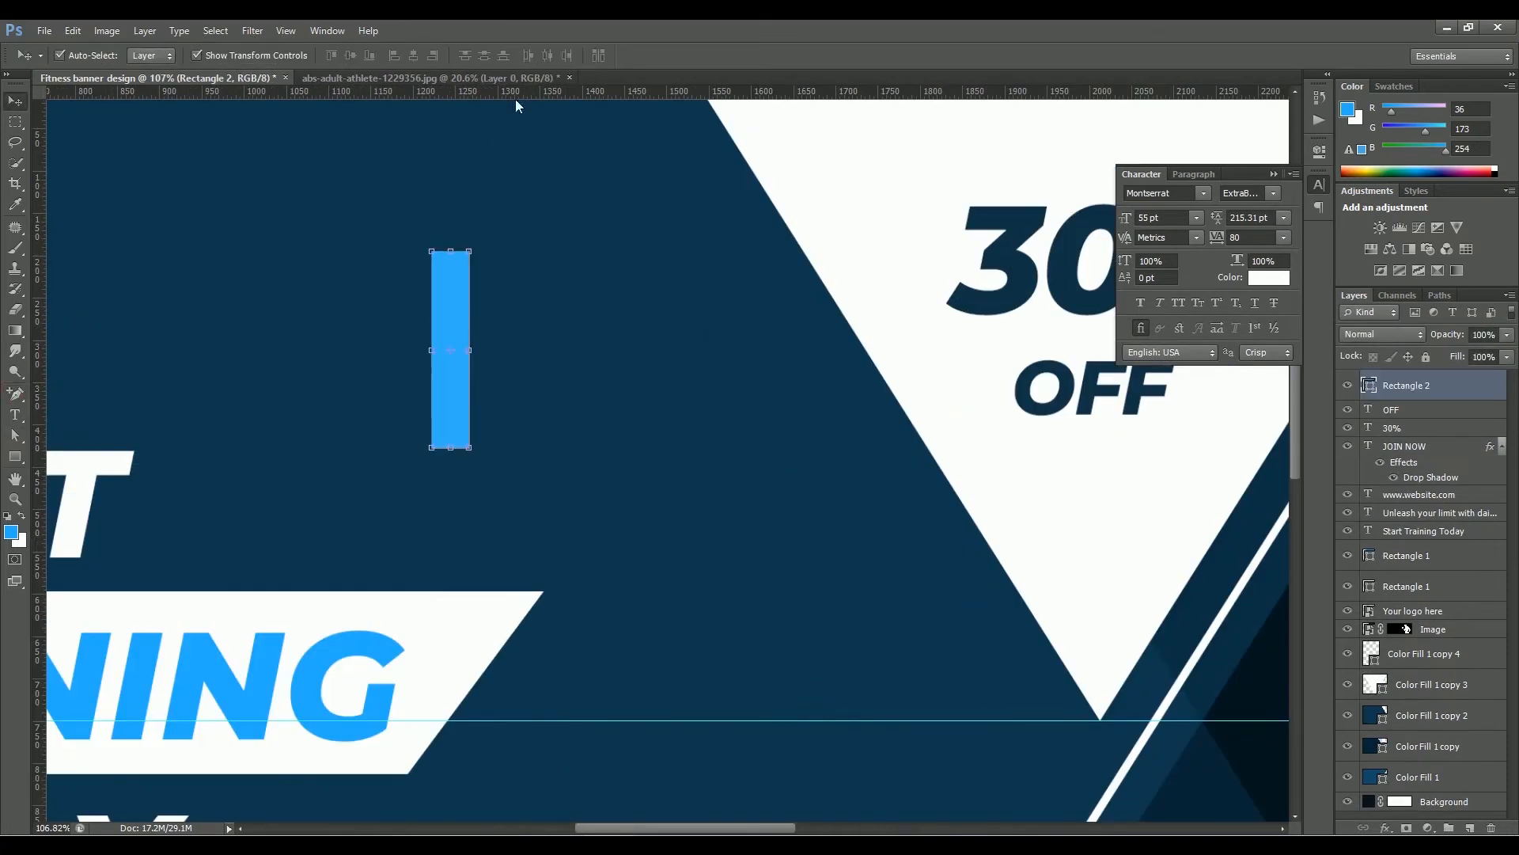
# Place a horizontal guide across the middle of the blue rectangle and add an anchor point there on both long sides
pyautogui.moveTo(516, 93); pyautogui.dragTo(506, 349)
pyautogui.click(15, 394)
pyautogui.scroll(4, 451, 350)
pyautogui.click(424, 374)
pyautogui.click(512, 375)
pyautogui.scroll(-8, 475, 374)
# Shift the rectangle's two middle anchors to the right and convert them to corner points to form a chevron
pyautogui.click(15, 436)
pyautogui.hotkey('shift', 'Right')
pyautogui.hotkey('shift', 'Right')
pyautogui.hotkey('shift', 'Right')
pyautogui.hotkey('shift', 'Right')
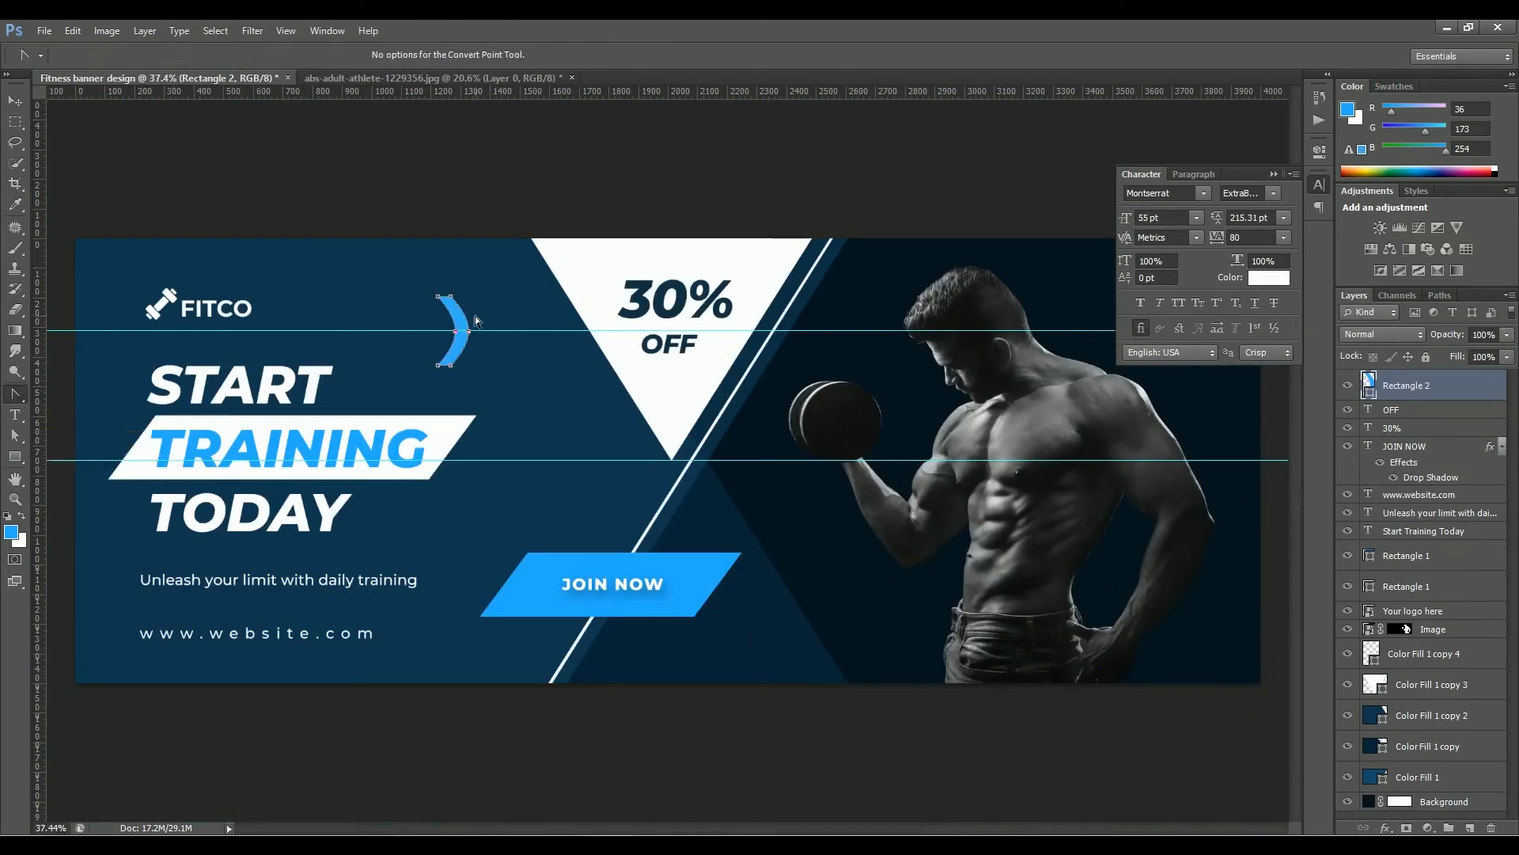
pyautogui.click(469, 331)
pyautogui.scroll(5, 455, 322)
pyautogui.click(485, 330)
# Duplicate the chevron into an evenly spaced row of five and place the row between the headline and the JOIN NOW button
pyautogui.keyDown('alt'); pyautogui.moveTo(491, 374); pyautogui.dragTo(579, 373); pyautogui.keyUp('alt')
pyautogui.keyDown('alt'); pyautogui.moveTo(548, 414); pyautogui.dragTo(721, 413); pyautogui.keyUp('alt')
pyautogui.keyDown('shift'); pyautogui.click(1436, 513); pyautogui.keyUp('shift')
pyautogui.keyDown('alt'); pyautogui.moveTo(721, 413); pyautogui.dragTo(741, 603); pyautogui.keyUp('alt')
pyautogui.click(547, 55)
pyautogui.scroll(-10, 668, 403)
# Fill all five chevron shapes with white
pyautogui.click(1434, 386)
pyautogui.hotkey('ctrl', 'BackSpace')
pyautogui.click(1403, 420)
pyautogui.hotkey('ctrl', 'BackSpace')
pyautogui.click(1423, 440)
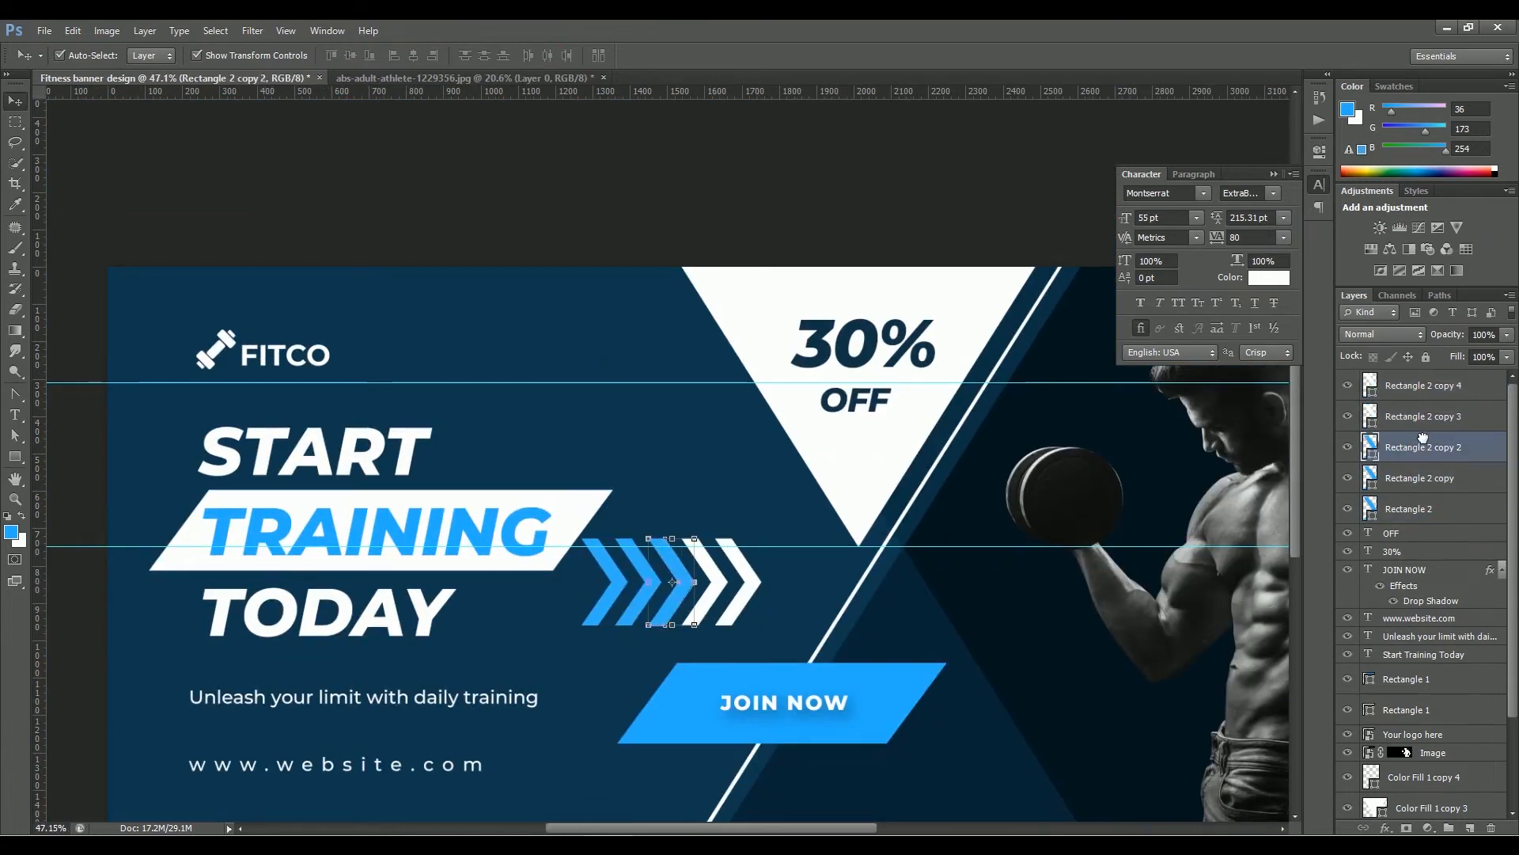
pyautogui.hotkey('ctrl', 'BackSpace')
pyautogui.click(1423, 476)
pyautogui.hotkey('ctrl', 'BackSpace')
pyautogui.click(1423, 509)
pyautogui.hotkey('ctrl', 'BackSpace')
# Make the chevrons fade from right to left, with the first at 20%, the third at 60% and the fourth at 80% opacity
pyautogui.press('2')
pyautogui.click(1422, 476)
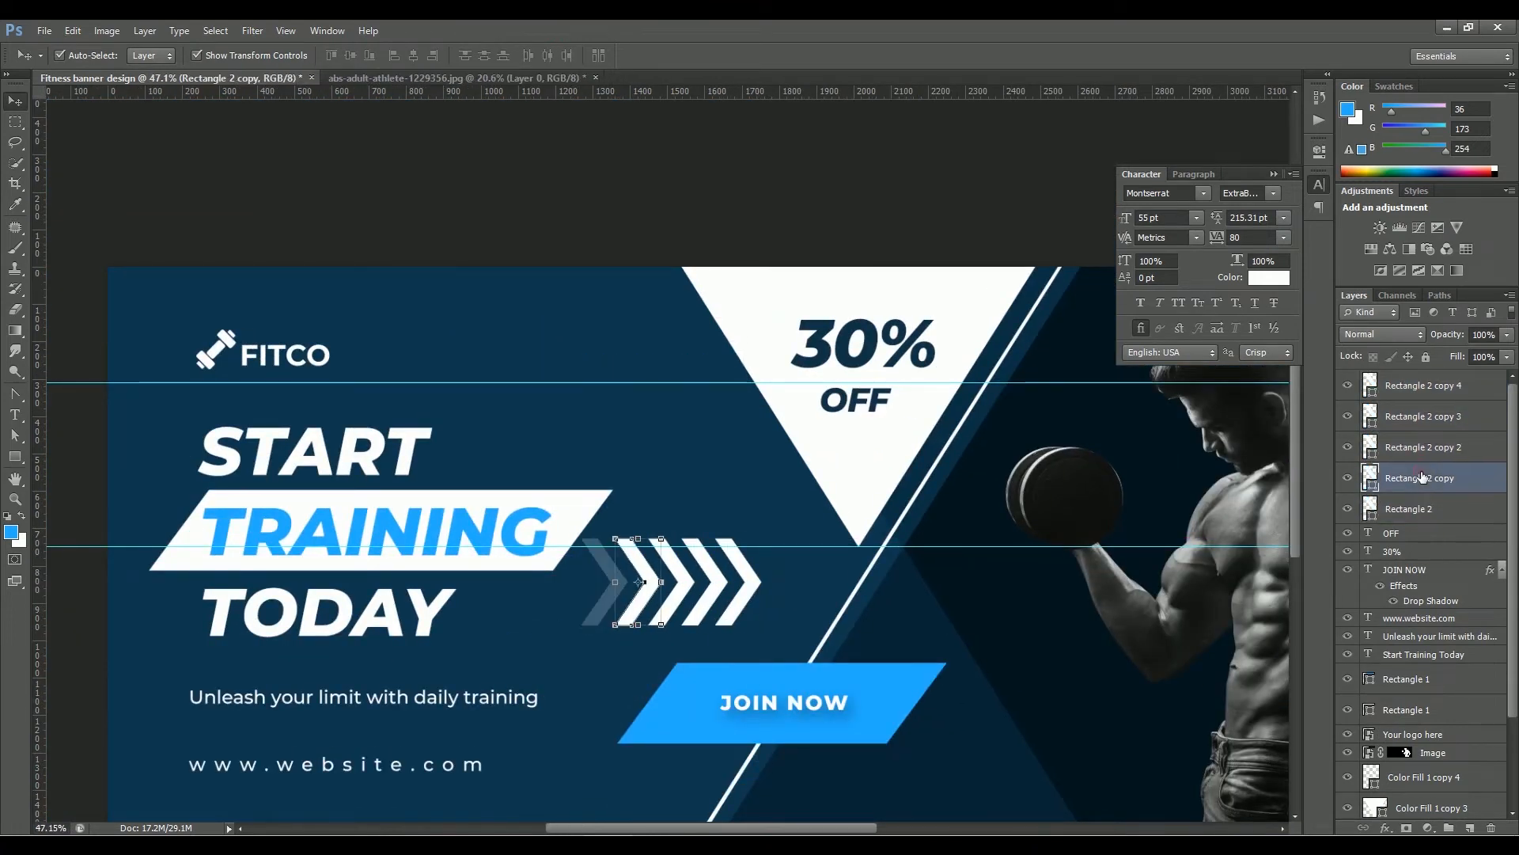
pyautogui.click(1441, 448)
pyautogui.press('6')
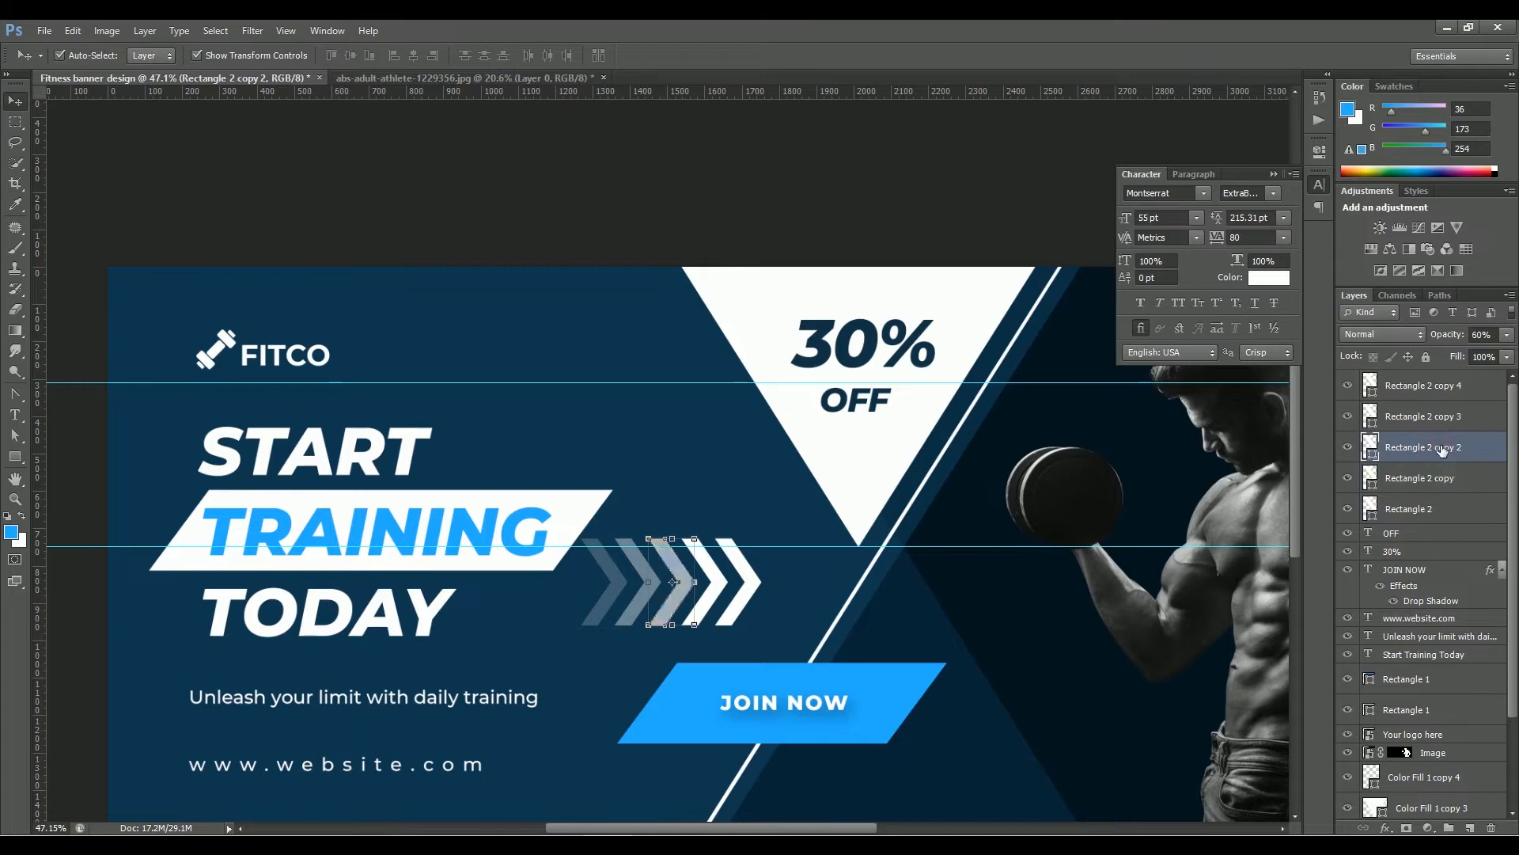
pyautogui.click(1438, 420)
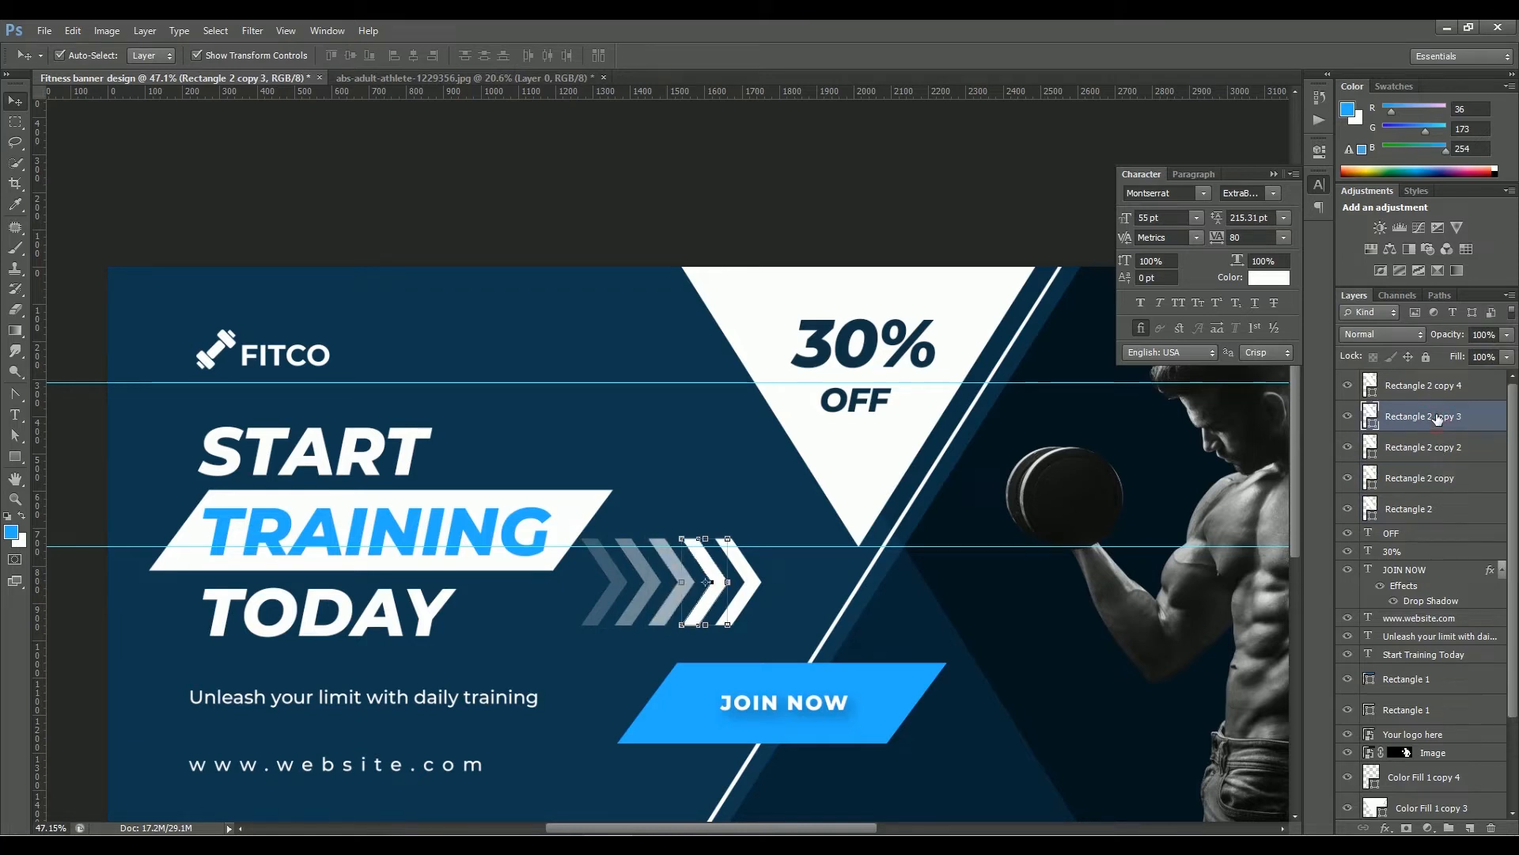
pyautogui.press('8')
# Move all five chevrons down beside the JOIN NOW button and scale them to about 44%
pyautogui.click(1433, 511)
pyautogui.keyDown('shift'); pyautogui.click(1452, 381); pyautogui.keyUp('shift')
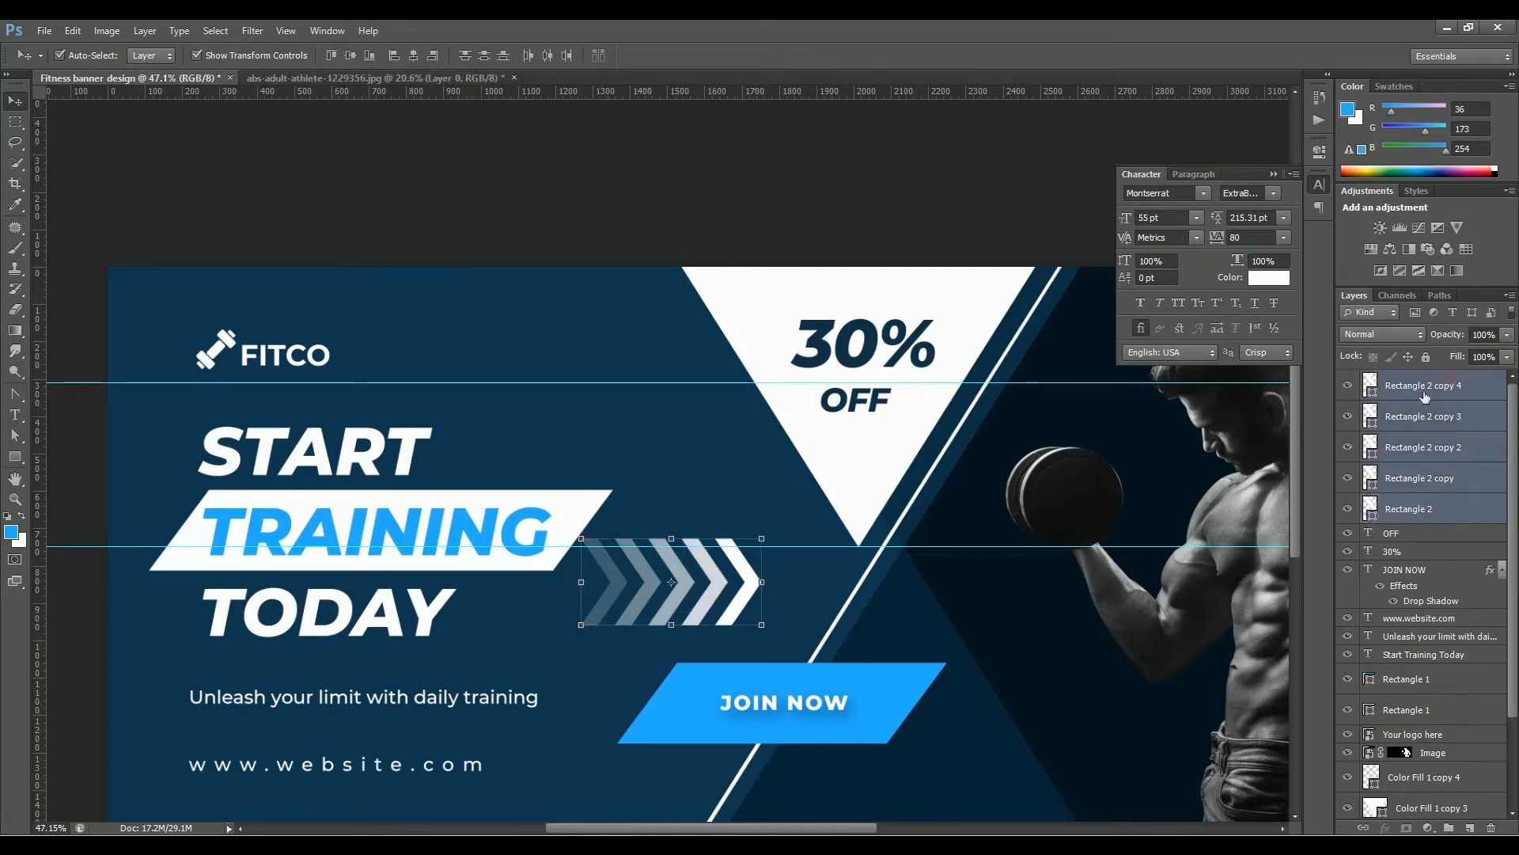
pyautogui.moveTo(748, 603); pyautogui.dragTo(687, 720)
pyautogui.moveTo(704, 655); pyautogui.dragTo(654, 671)
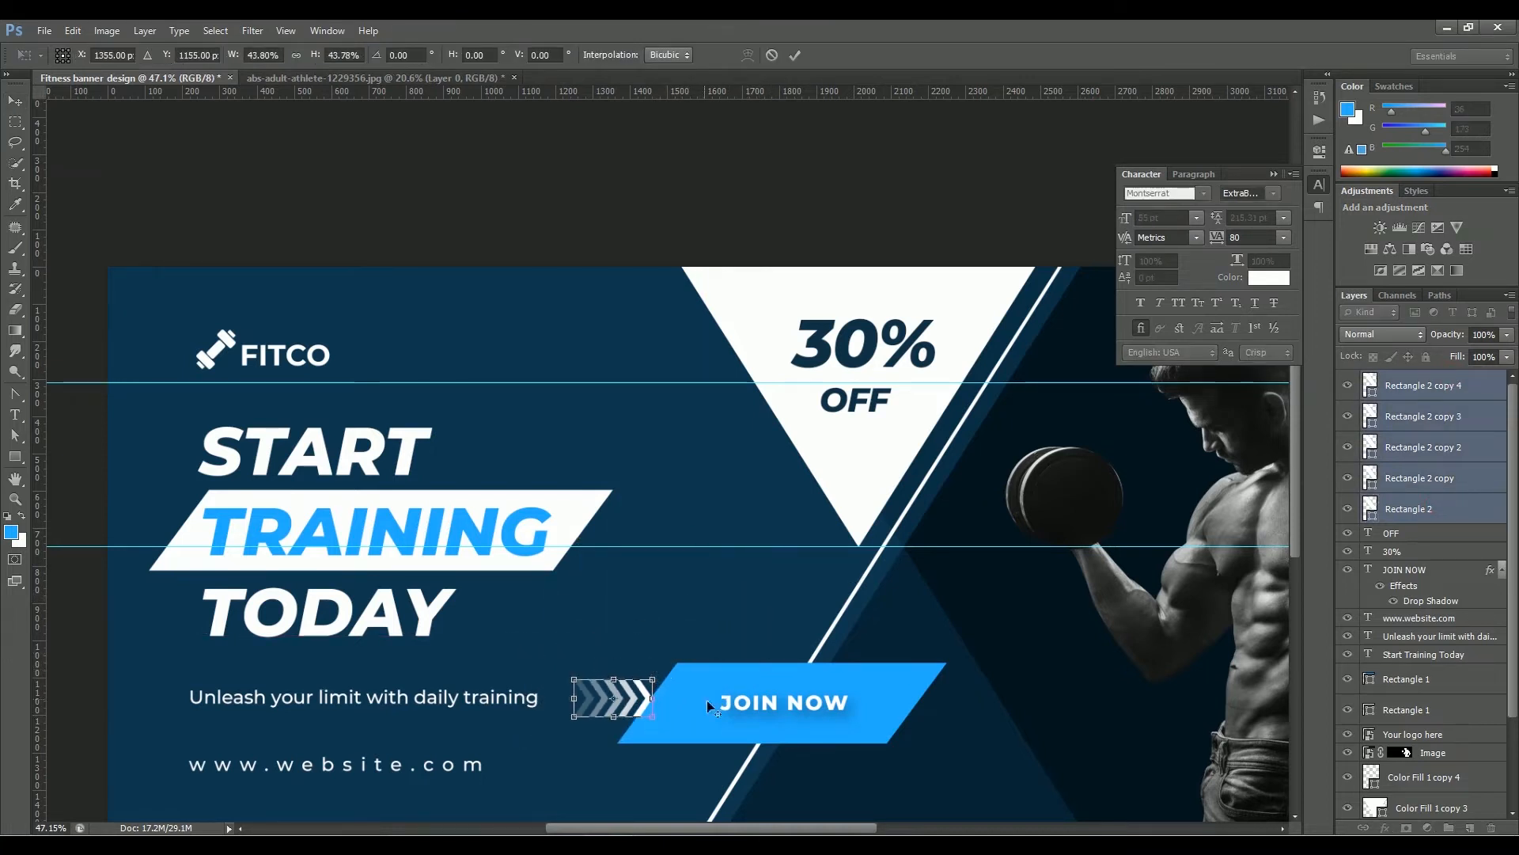
pyautogui.press('Return')
# Nudge the chevrons right onto the slanted left end of the JOIN NOW button and group them as "Arrows"
pyautogui.hotkey('shift', 'Right')
pyautogui.hotkey('shift', 'Right')
pyautogui.hotkey('shift', 'Right')
pyautogui.hotkey('shift', 'Right')
pyautogui.hotkey('shift', 'Right')
pyautogui.hotkey('shift', 'Right')
pyautogui.hotkey('shift', 'Right')
pyautogui.hotkey('shift', 'Right')
pyautogui.hotkey('shift', 'Right')
pyautogui.hotkey('shift', 'Right')
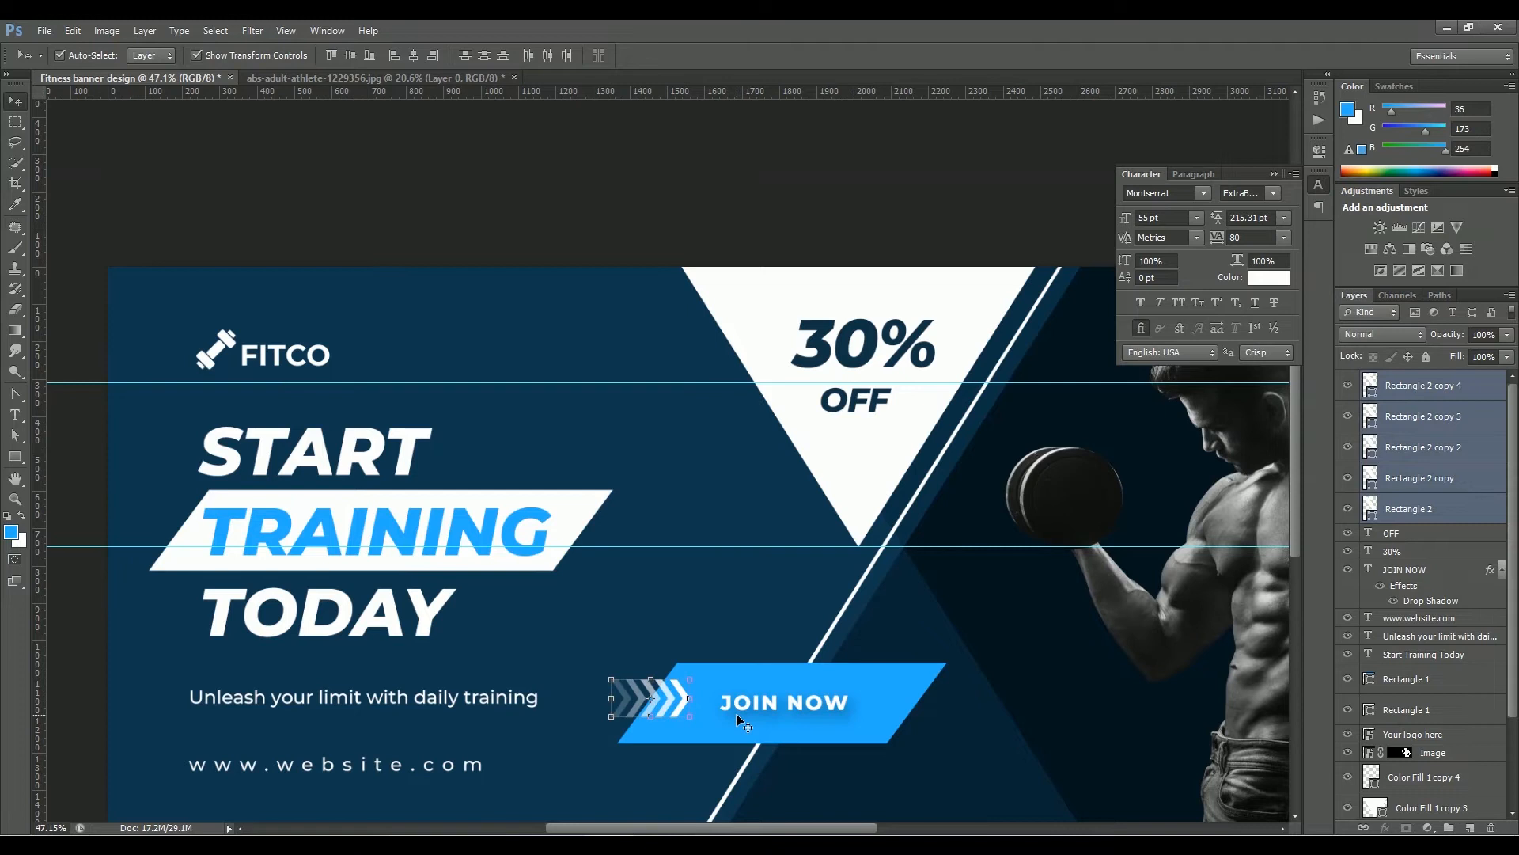
pyautogui.hotkey('ctrl', 'g')
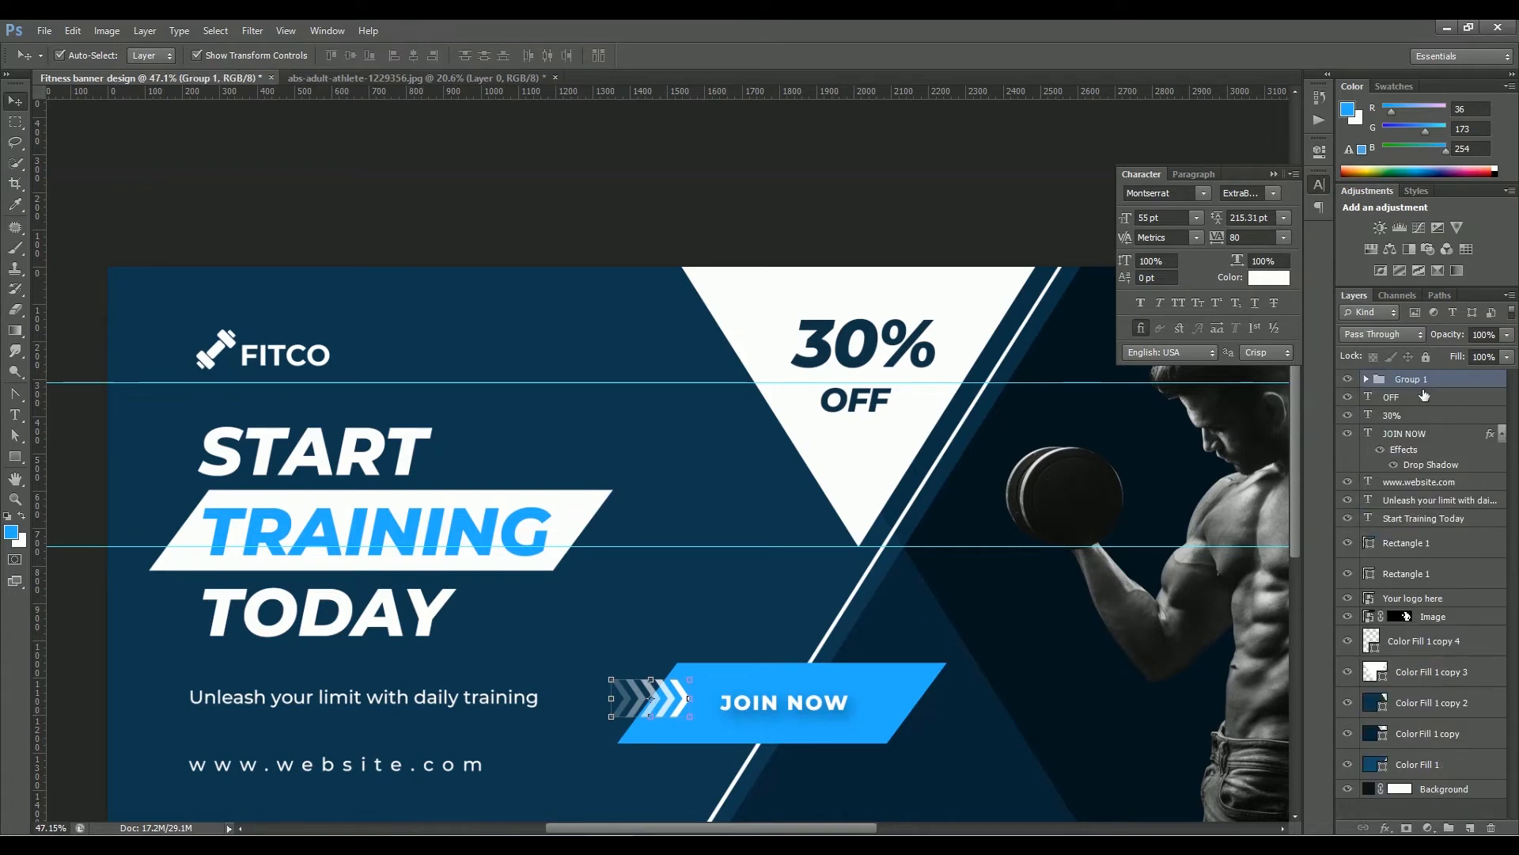
pyautogui.write('Arrows')
pyautogui.press('Return')
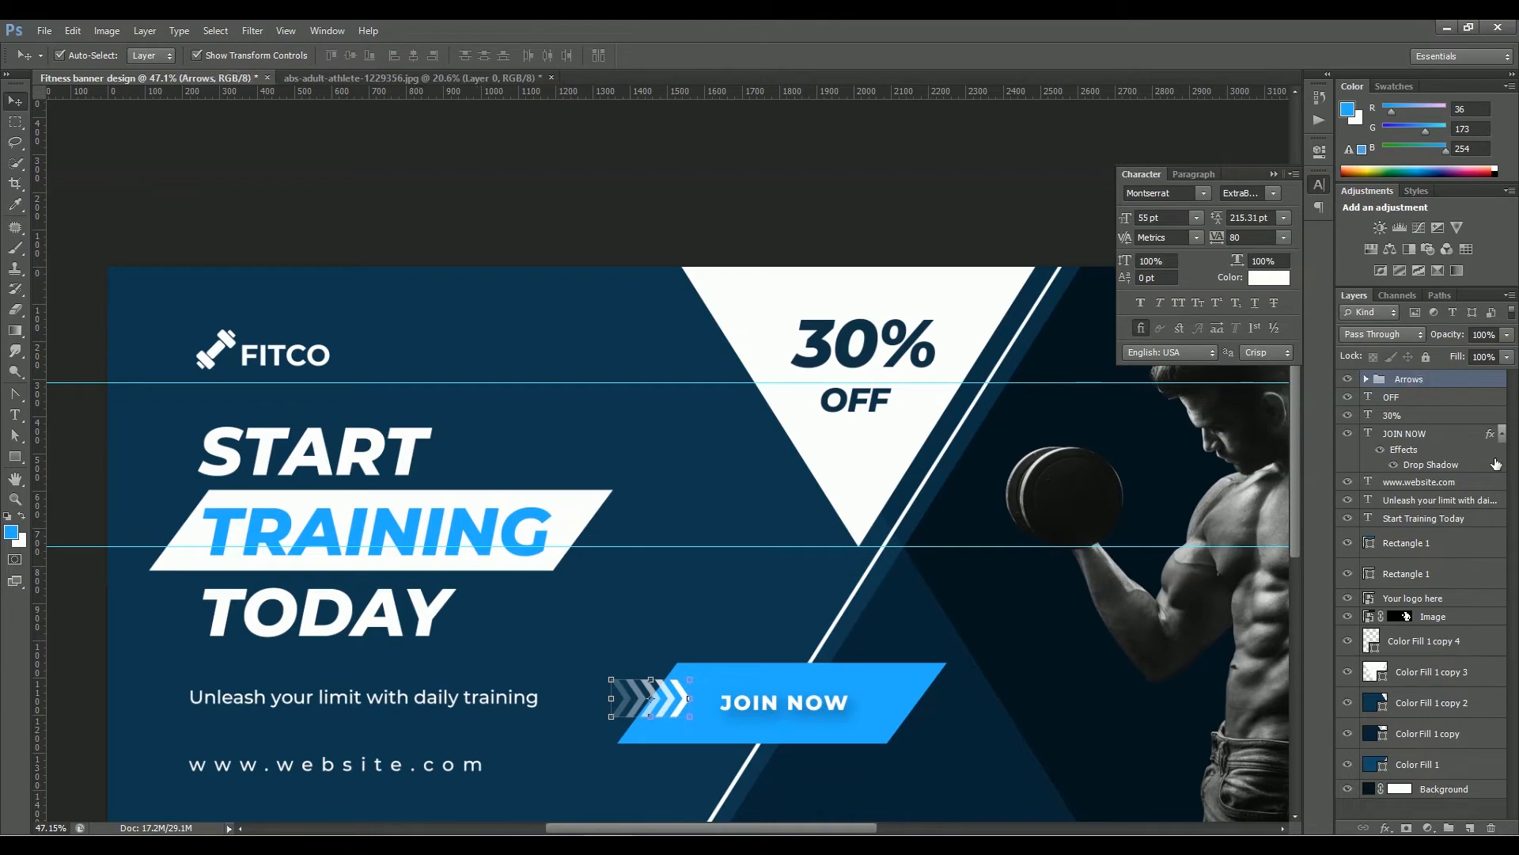
# Group the 30% text, the OFF text and the white triangle as "Offer"
pyautogui.click(867, 360)
pyautogui.keyDown('shift'); pyautogui.click(861, 402); pyautogui.keyUp('shift')
pyautogui.keyDown('shift'); pyautogui.click(861, 466); pyautogui.keyUp('shift')
pyautogui.hotkey('ctrl', 'g')
pyautogui.write('Offer')
pyautogui.press('Return')
# Put the FITCO logo in a group named "Logo" and collapse the group
pyautogui.click(295, 355)
pyautogui.hotkey('ctrl', 'g')
pyautogui.doubleClick(1407, 380)
pyautogui.write('Logo')
pyautogui.press('Return')
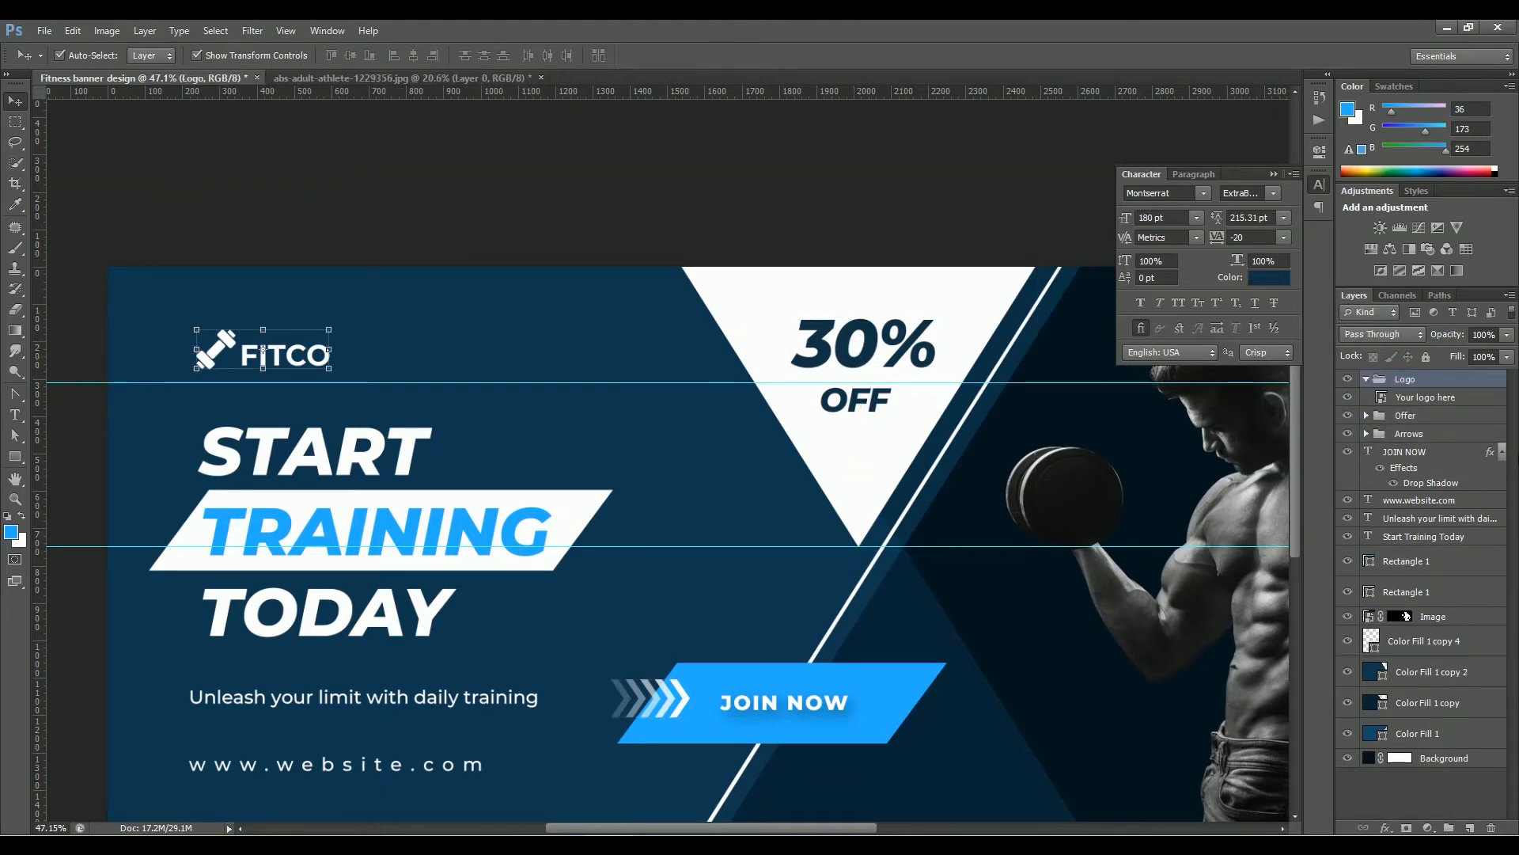
pyautogui.click(1367, 379)
# Group the JOIN NOW text with its blue shape and name the group "Join Now button"
pyautogui.click(866, 211)
pyautogui.scroll(-1, 772, 430)
pyautogui.scroll(-4, 791, 507)
pyautogui.click(783, 576)
pyautogui.keyDown('shift'); pyautogui.click(891, 572); pyautogui.keyUp('shift')
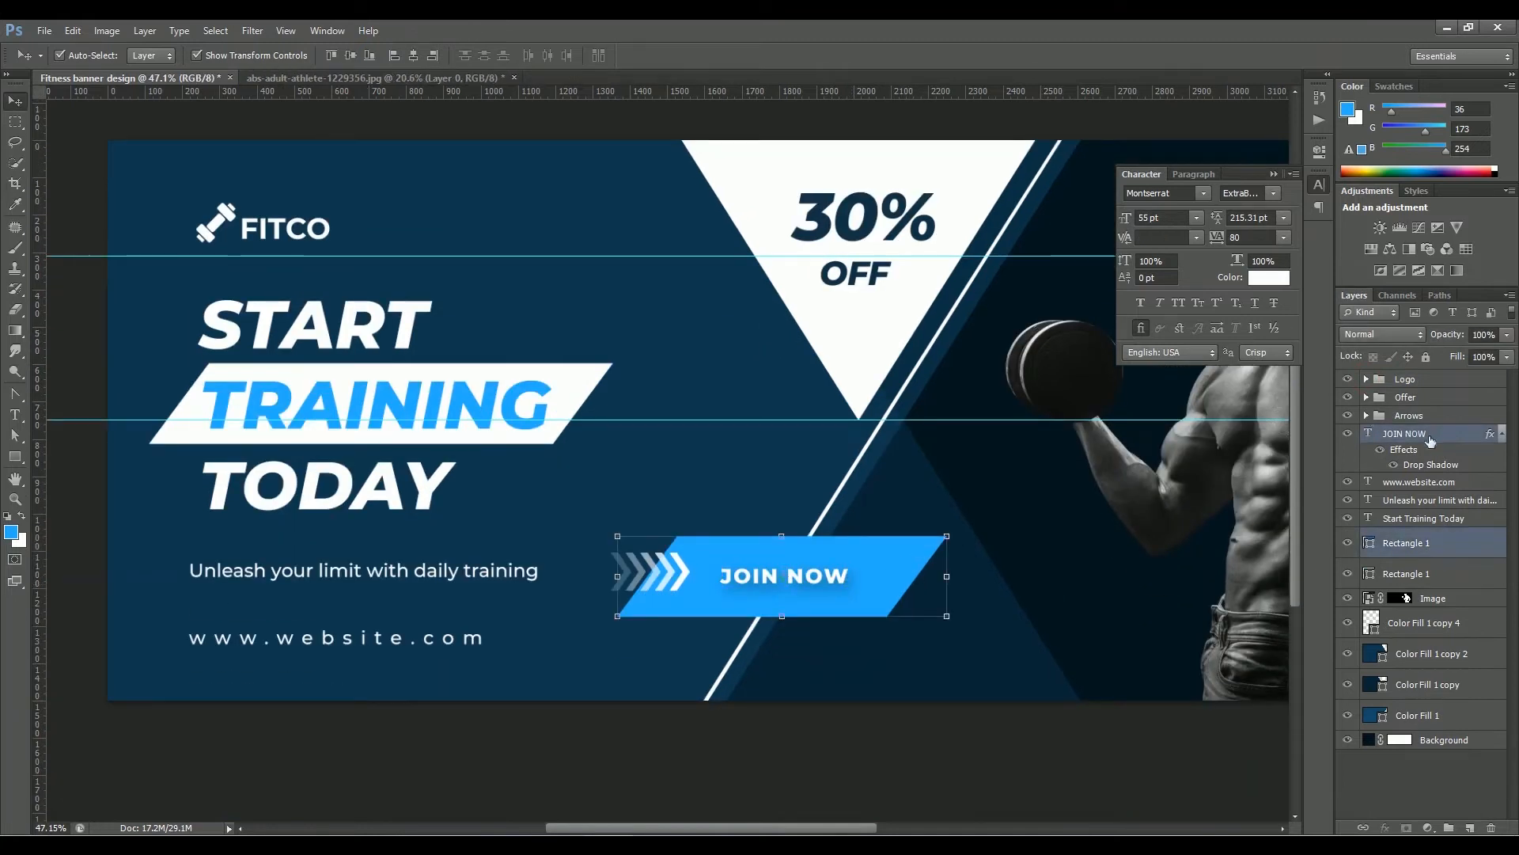
pyautogui.hotkey('ctrl', 'g')
pyautogui.doubleClick(1413, 433)
pyautogui.write('Join Now button')
pyautogui.press('Return')
pyautogui.click(1366, 434)
# Move the Arrows group into the Join Now button group, collapse it and toggle its visibility to check its contents
pyautogui.moveTo(1409, 416); pyautogui.dragTo(1420, 440)
pyautogui.click(1501, 453)
pyautogui.click(1367, 417)
pyautogui.click(1348, 416)
pyautogui.click(1347, 416)
pyautogui.scroll(-4, 617, 614)
pyautogui.scroll(2, 625, 602)
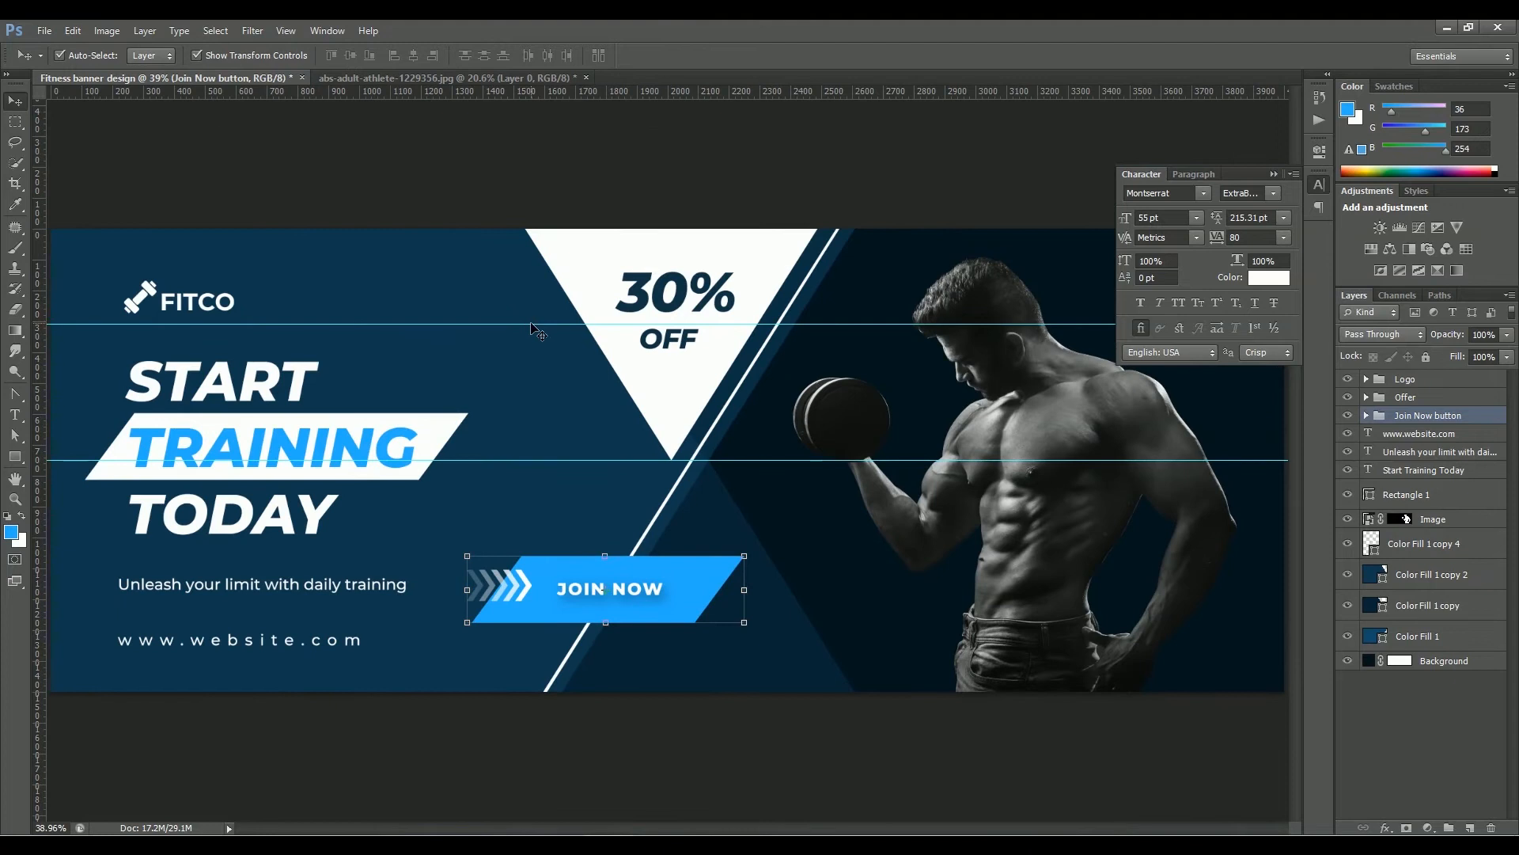
# Remove both horizontal guides from the banner
pyautogui.moveTo(532, 323); pyautogui.dragTo(546, 92)
pyautogui.scroll(-4, 605, 392)
pyautogui.moveTo(702, 459); pyautogui.dragTo(672, 92)
pyautogui.click(631, 677)
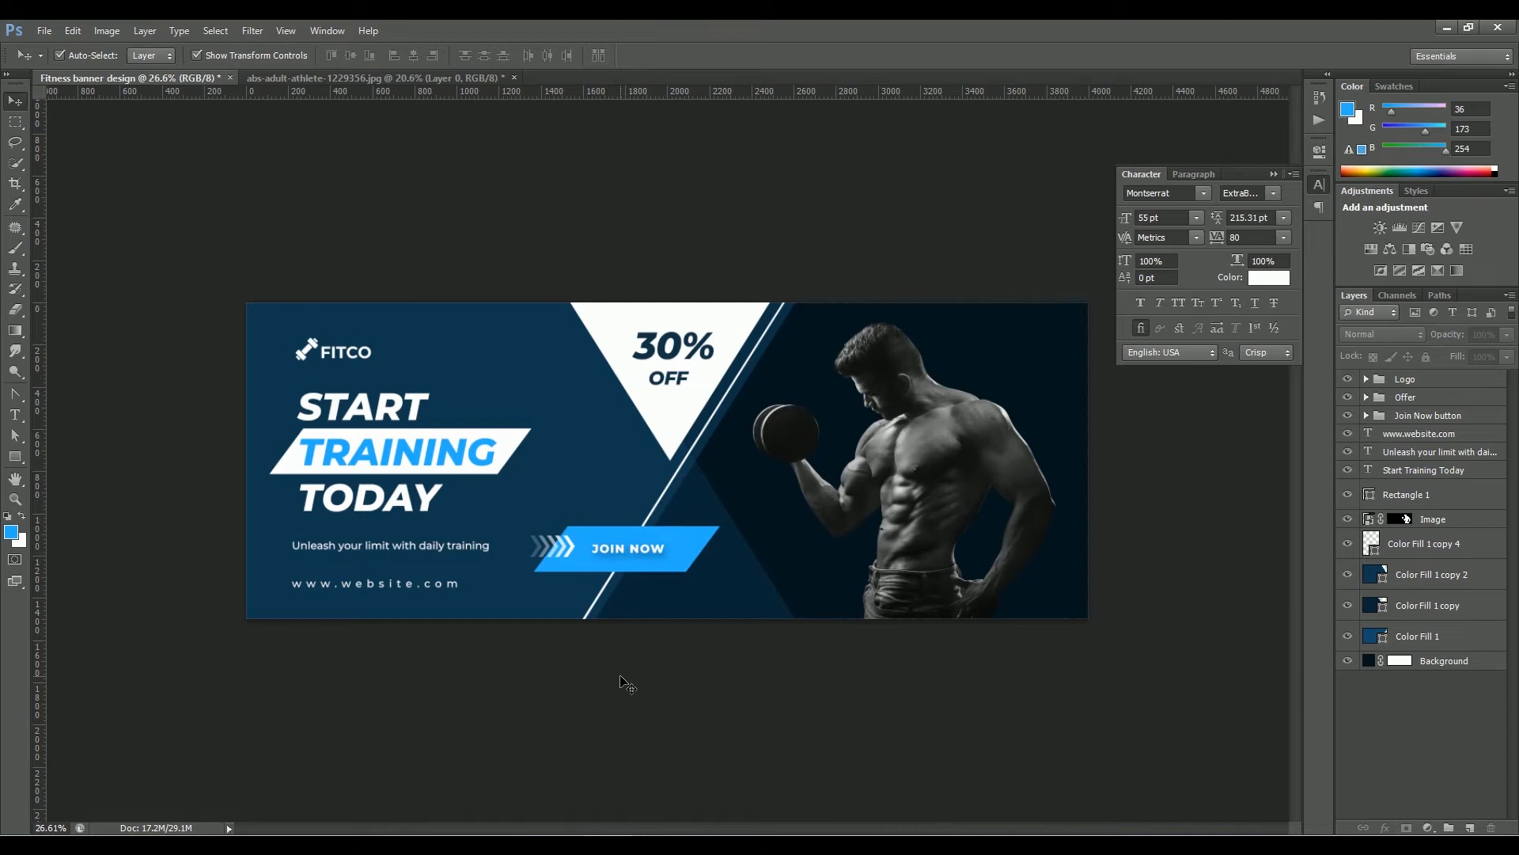
# Set the JOIN NOW text size to 70 pt
pyautogui.doubleClick(643, 550)
pyautogui.click(1166, 221)
pyautogui.write('70')
pyautogui.press('Return')
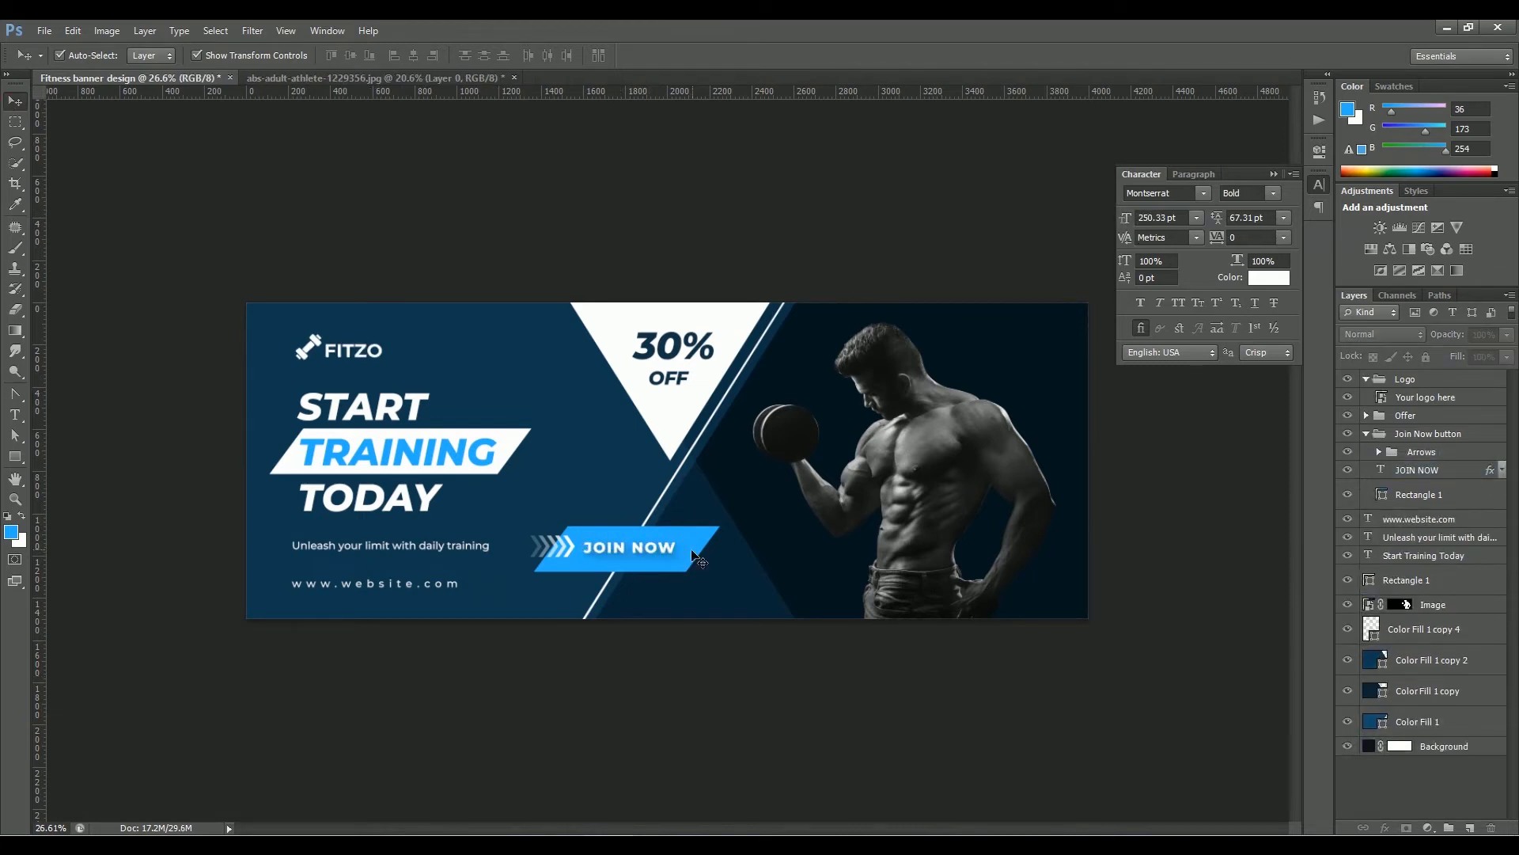
# Duplicate the button's blue shape over the website text at about 53% scale, flush with the banner's left edge, and widen it to about 1151 px
pyautogui.moveTo(708, 540); pyautogui.dragTo(342, 561)
pyautogui.press('Return')
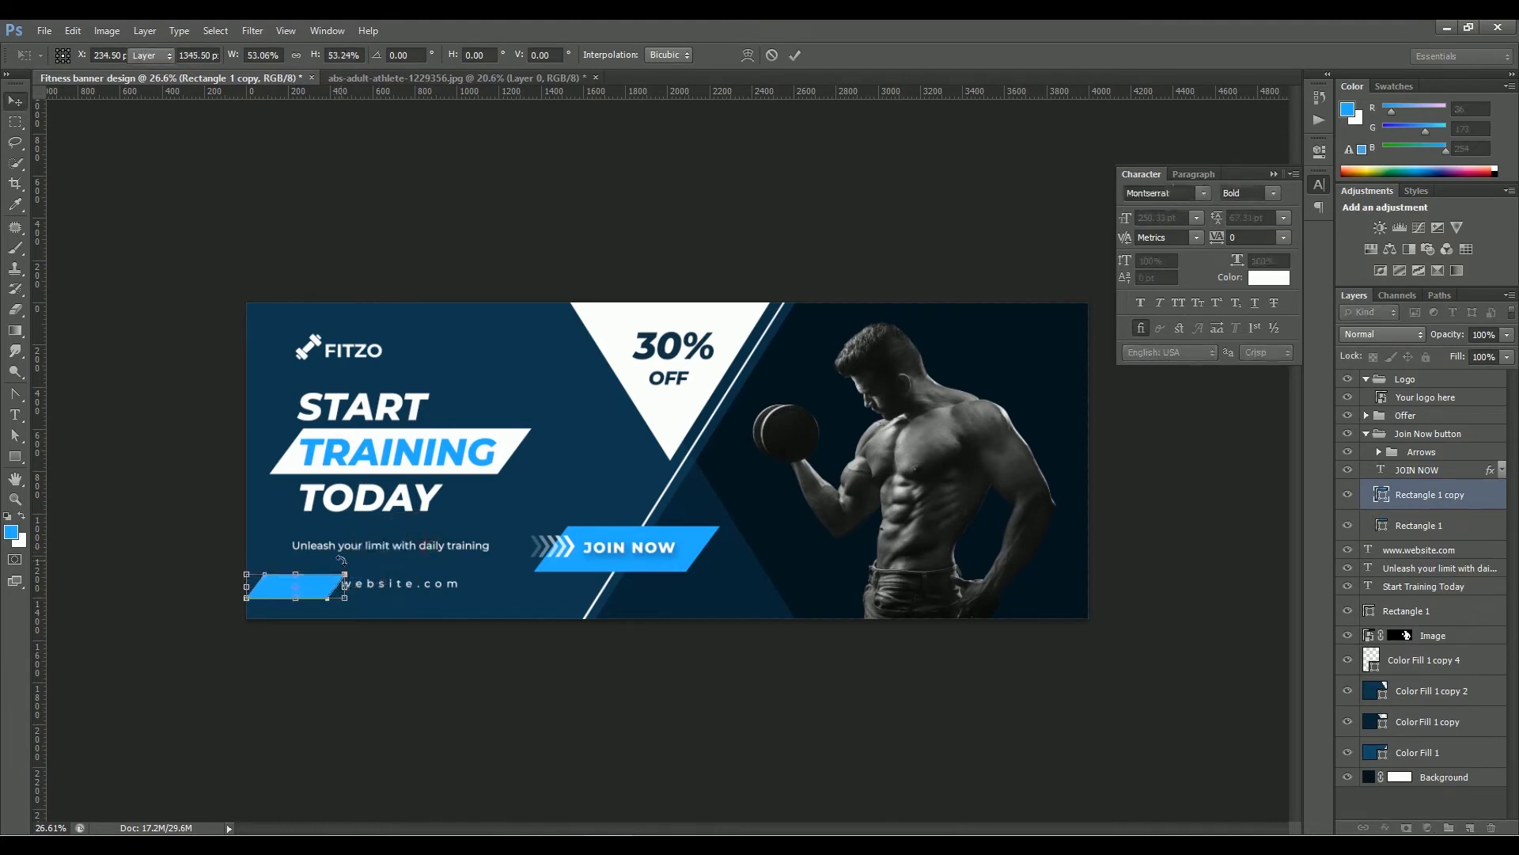
pyautogui.rightClick(15, 436)
pyautogui.click(57, 449)
pyautogui.moveTo(341, 593); pyautogui.dragTo(484, 631)
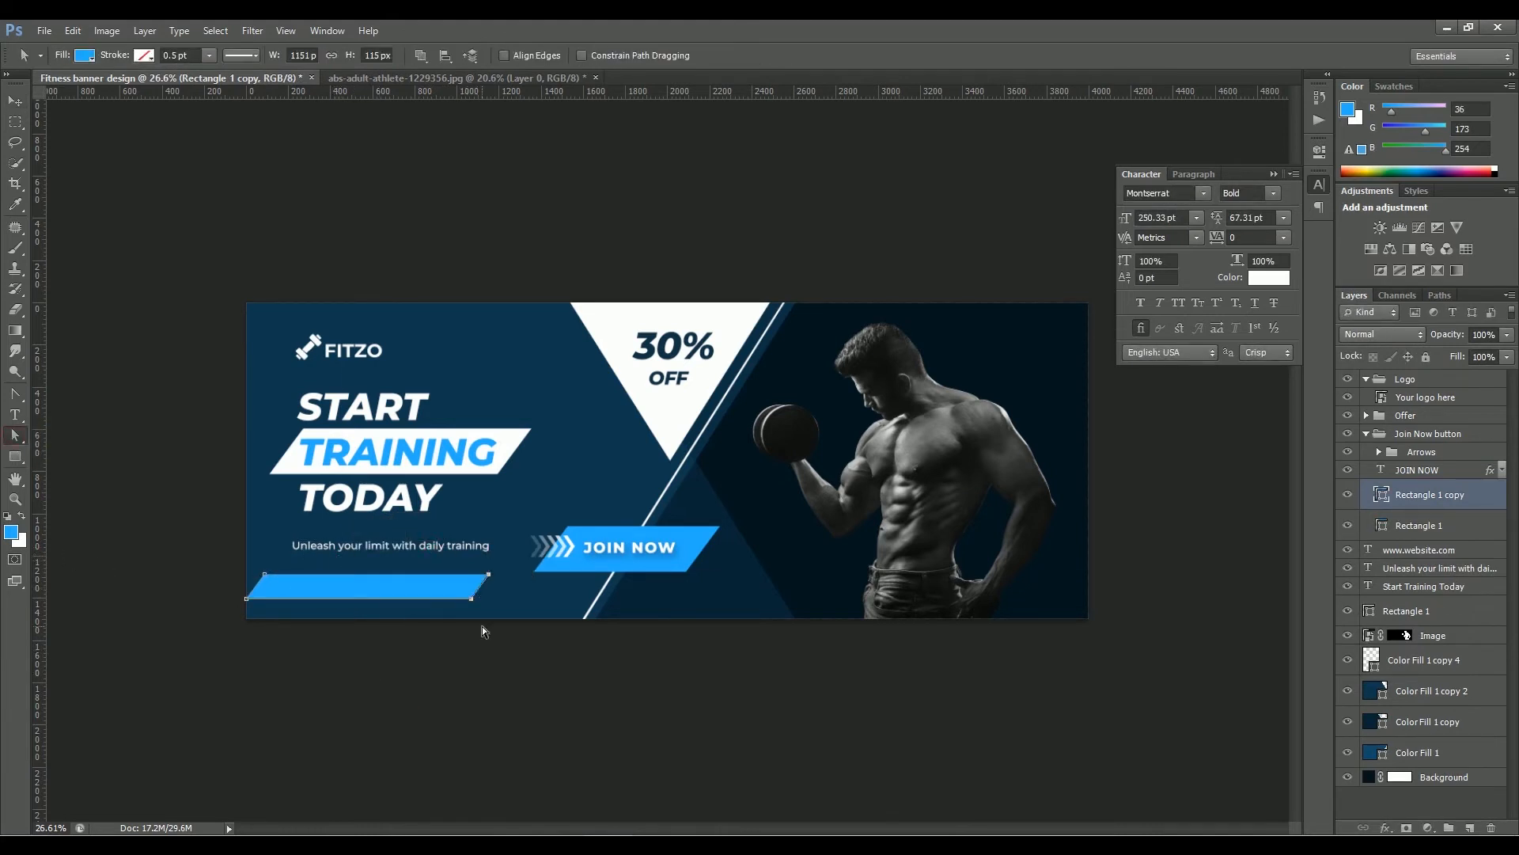
# Move the new bar beneath the website text in the layer order and fill it with dark blue #092434
pyautogui.press('v')
pyautogui.moveTo(1417, 495); pyautogui.dragTo(1377, 544)
pyautogui.doubleClick(1371, 544)
pyautogui.click(733, 586)
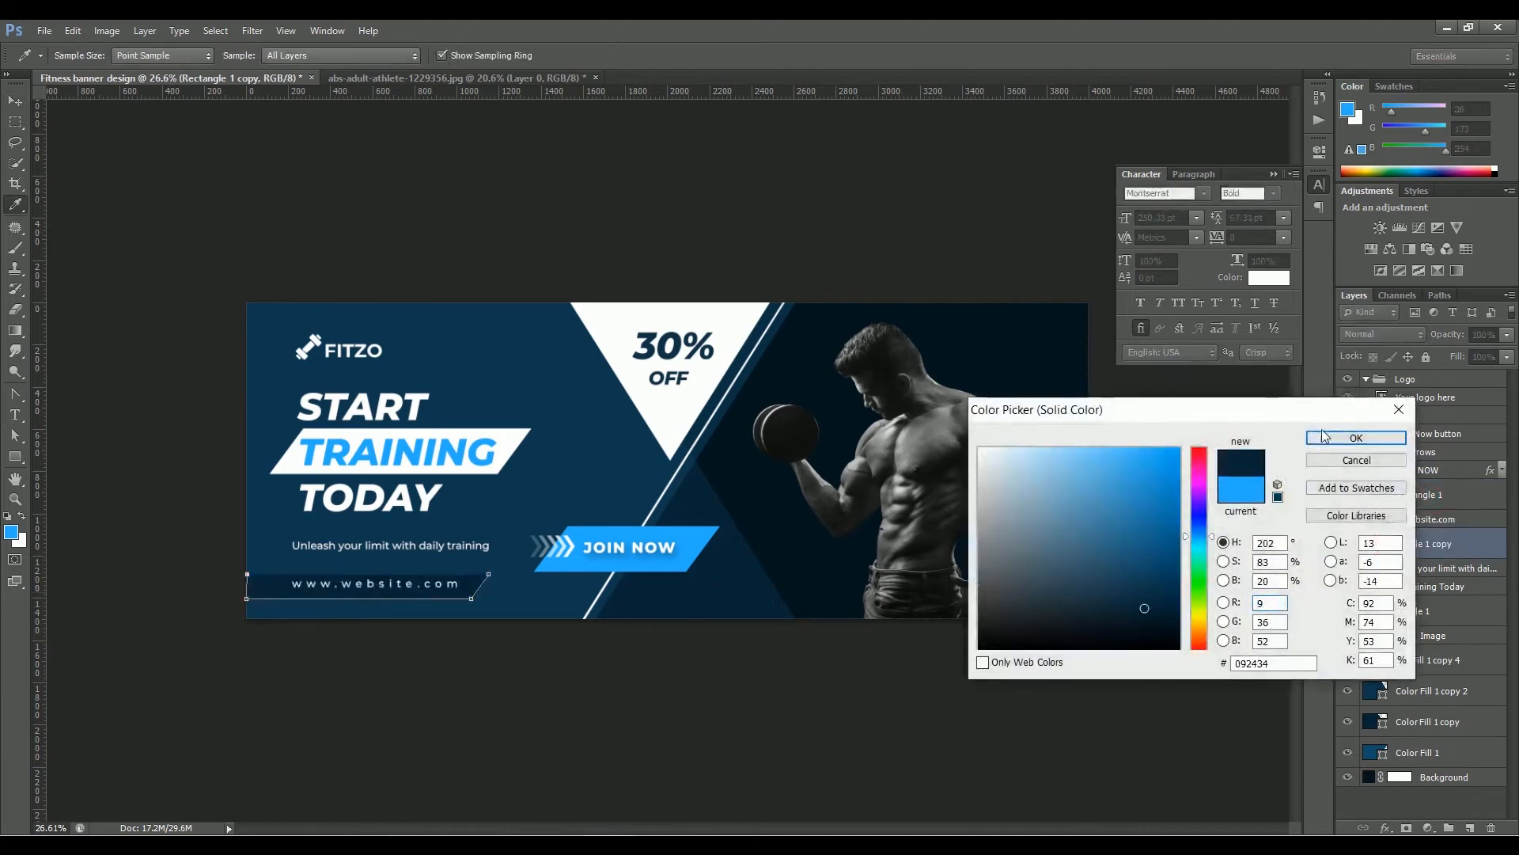
pyautogui.click(1332, 436)
pyautogui.click(78, 395)
# Nudge the website text down on its dark bar
pyautogui.click(412, 584)
pyautogui.hotkey('shift', 'Down')
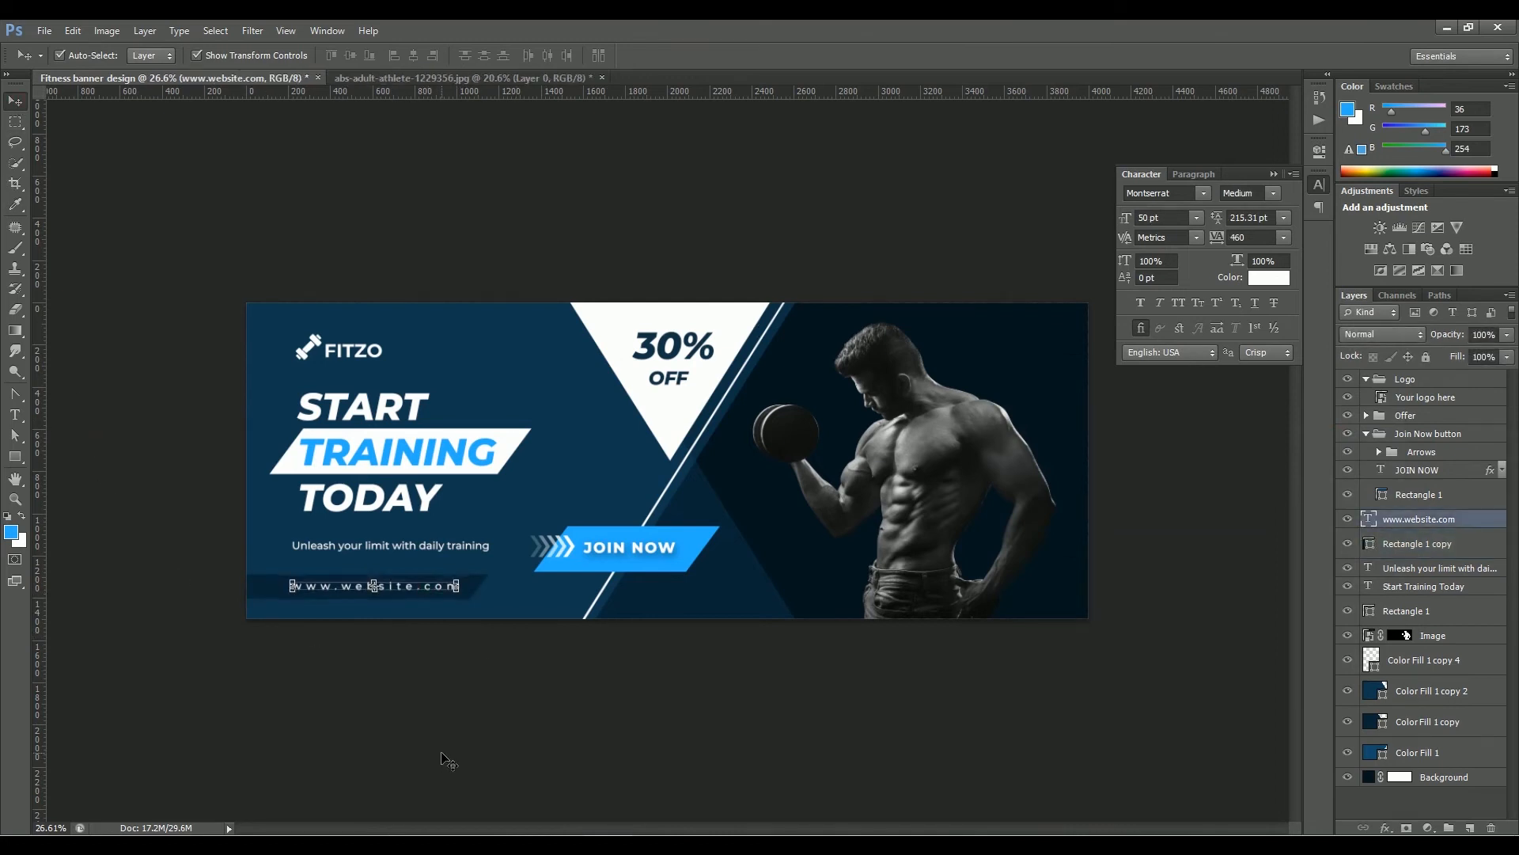
pyautogui.click(441, 754)
# Place a vertical guide at the headline's left edge and align the website text, tagline and logo to it
pyautogui.moveTo(40, 542); pyautogui.dragTo(295, 546)
pyautogui.scroll(7, 302, 548)
pyautogui.click(325, 622)
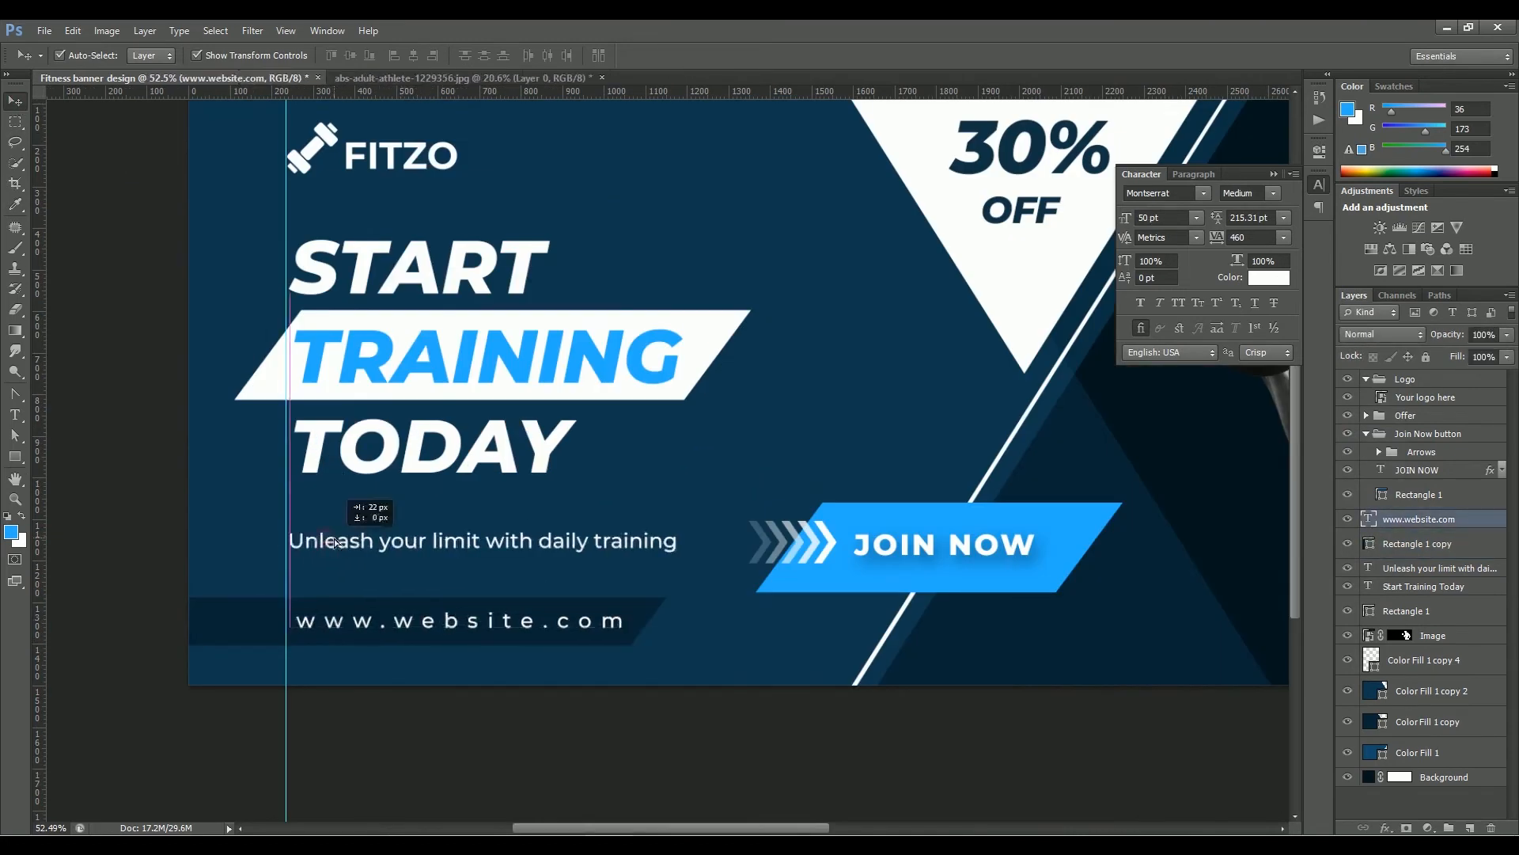
pyautogui.keyDown('shift'); pyautogui.click(328, 543); pyautogui.keyUp('shift')
pyautogui.keyDown('shift'); pyautogui.click(356, 154); pyautogui.keyUp('shift')
pyautogui.click(395, 56)
pyautogui.keyDown('shift'); pyautogui.click(380, 273); pyautogui.keyUp('shift')
# Reduce the website text size to 45 pt and remove the vertical guide
pyautogui.scroll(-4, 314, 702)
pyautogui.click(317, 630)
pyautogui.moveTo(1217, 238); pyautogui.dragTo(1210, 237)
pyautogui.click(363, 716)
pyautogui.scroll(-3, 719, 598)
pyautogui.moveTo(290, 253); pyautogui.dragTo(40, 257)
# Group the website text and its dark bar as "Website"
pyautogui.scroll(2, 933, 519)
pyautogui.scroll(1, 998, 535)
pyautogui.moveTo(999, 578); pyautogui.dragTo(765, 578)
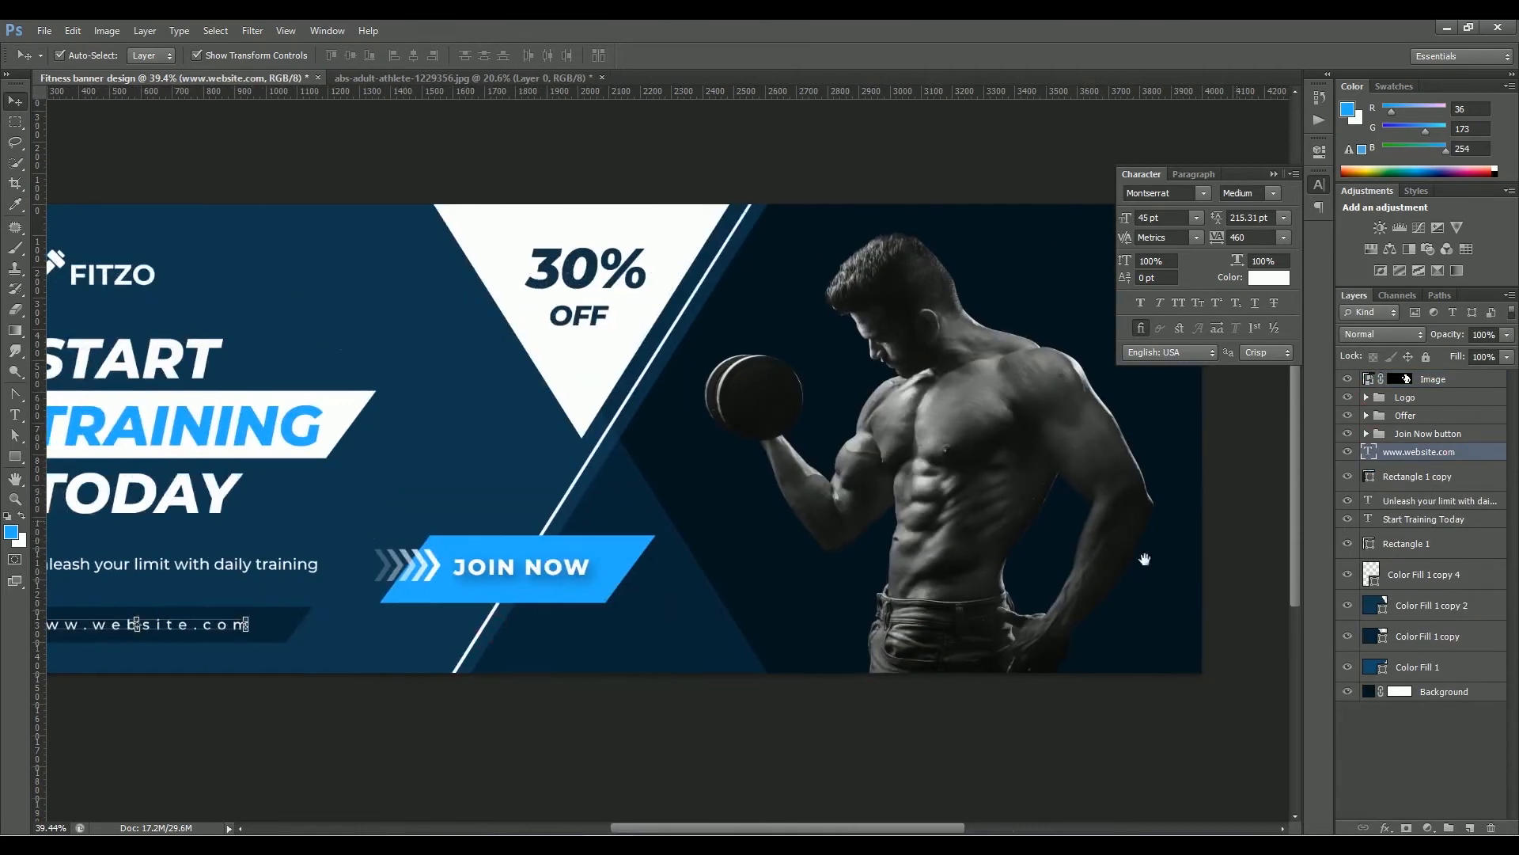
pyautogui.keyDown('shift'); pyautogui.click(1457, 457); pyautogui.keyUp('shift')
pyautogui.hotkey('ctrl', 'g')
pyautogui.doubleClick(1412, 452)
pyautogui.write('Website')
# Rename the headline's white shape "Base" and group it with the headline and tagline as "Text"
pyautogui.hotkey('ctrl', '0')
pyautogui.doubleClick(1406, 513)
pyautogui.write('Base')
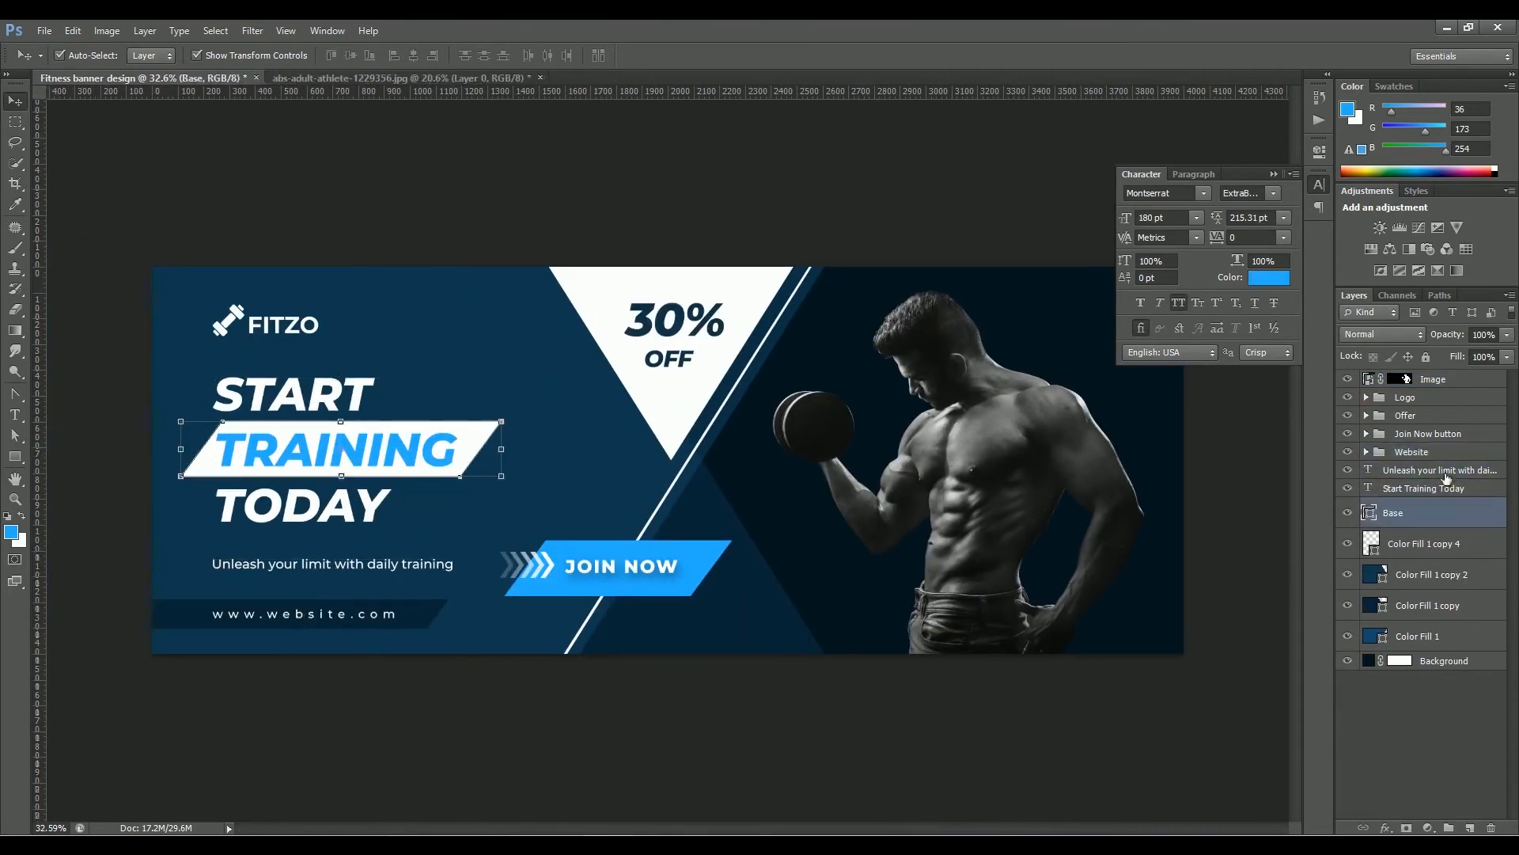
pyautogui.doubleClick(1412, 471)
pyautogui.write('Text')
# Group the remaining color fill and background layers as "Background"
pyautogui.click(1456, 494)
pyautogui.write('und')
pyautogui.press('Return')
pyautogui.click(1085, 733)
# Draw a blue three-sided polygon about 1248 px in size over the athlete and move it below the Image layer
pyautogui.click(1469, 380)
pyautogui.press('p')
pyautogui.click(16, 459)
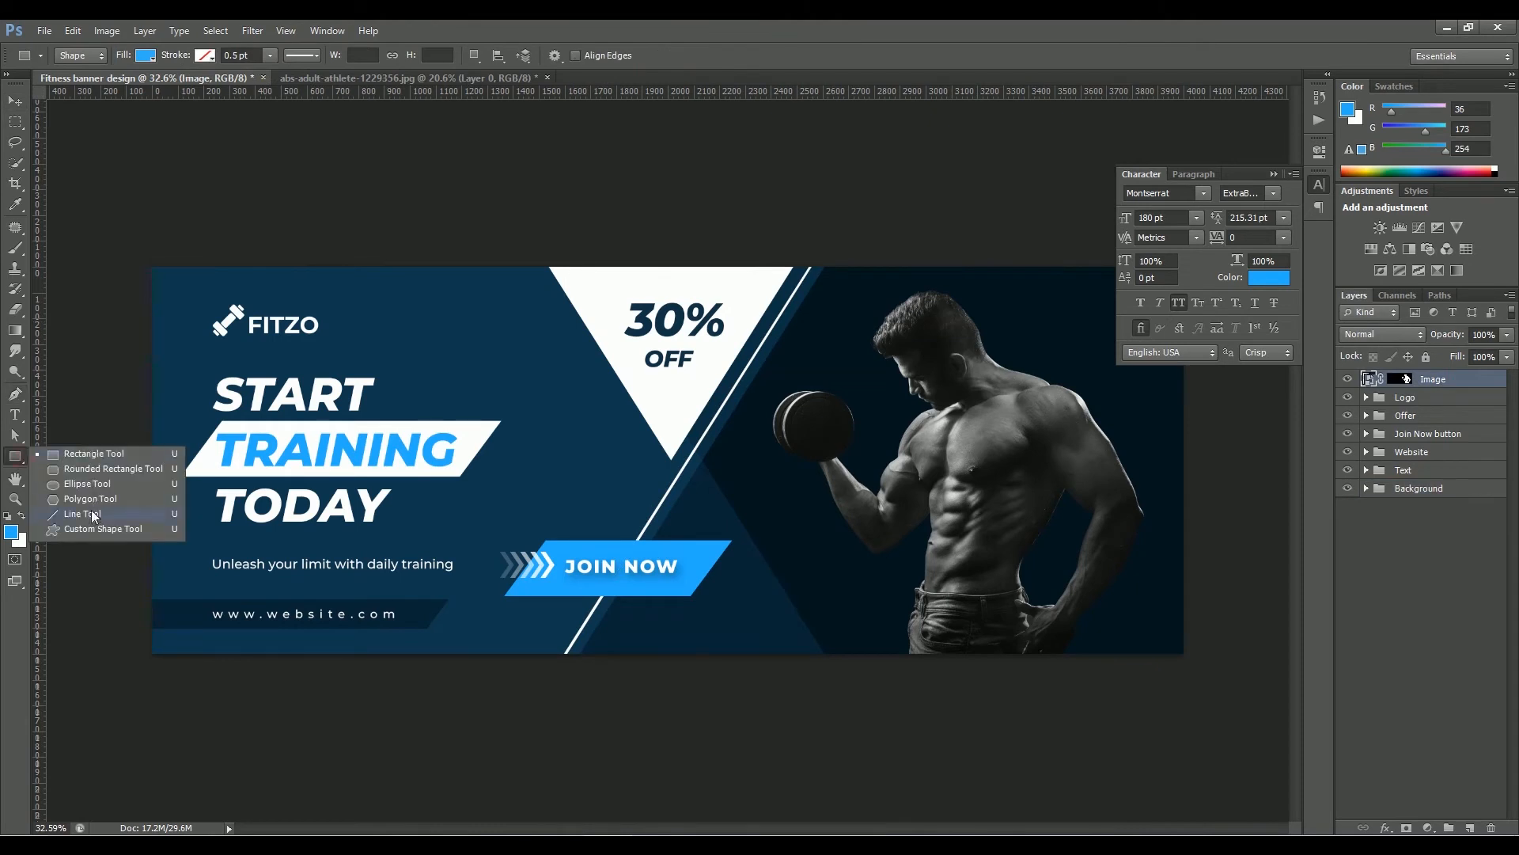
pyautogui.click(85, 500)
pyautogui.moveTo(986, 476); pyautogui.dragTo(1121, 723)
pyautogui.moveTo(1456, 393); pyautogui.dragTo(1459, 421)
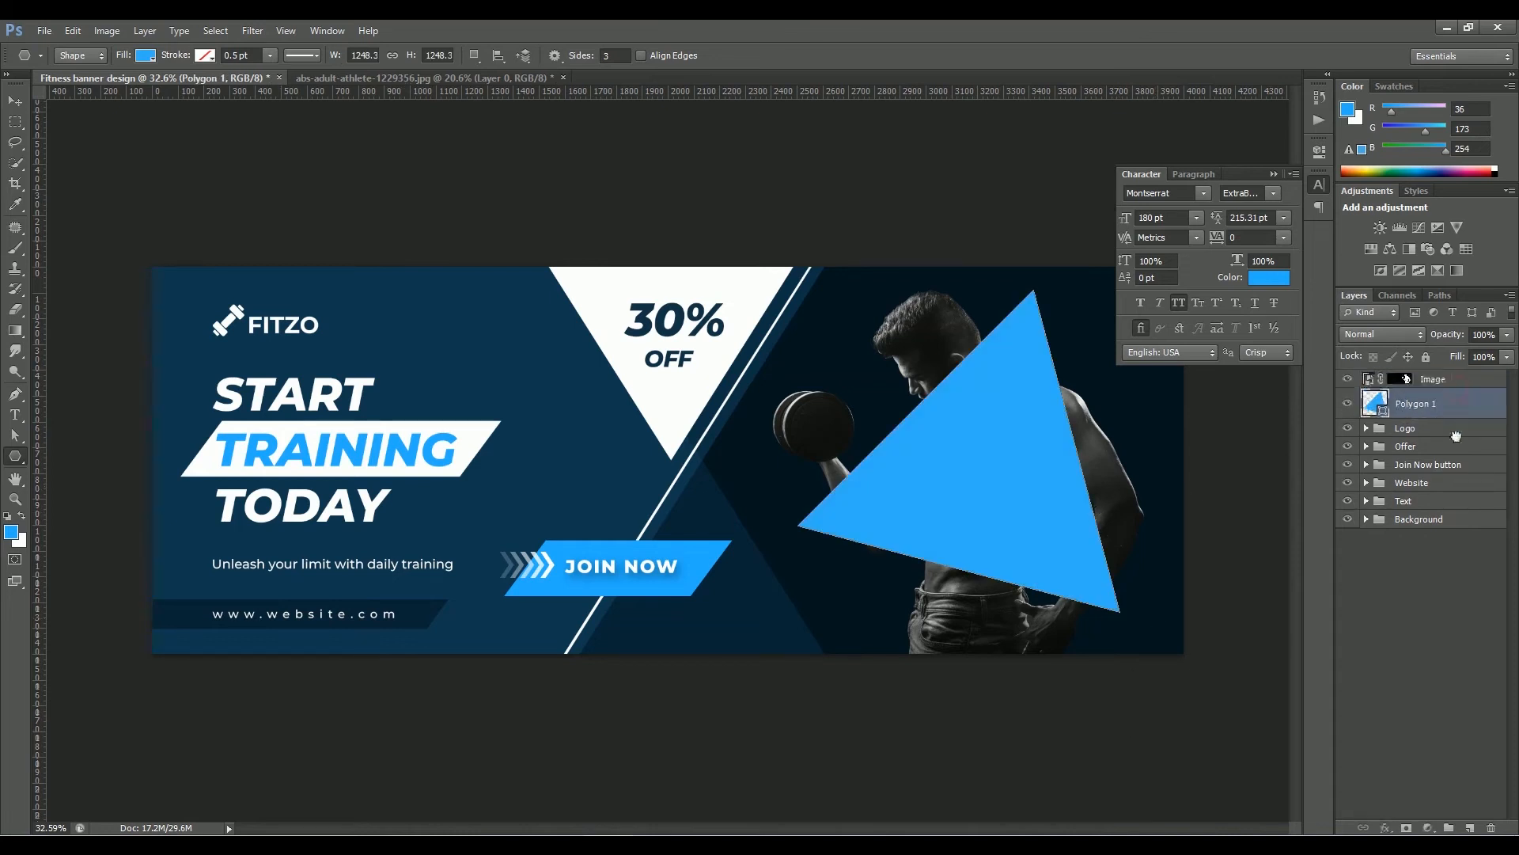
# Rename the polygon layer "Triangle"
pyautogui.doubleClick(1416, 403)
pyautogui.write('Triangl')
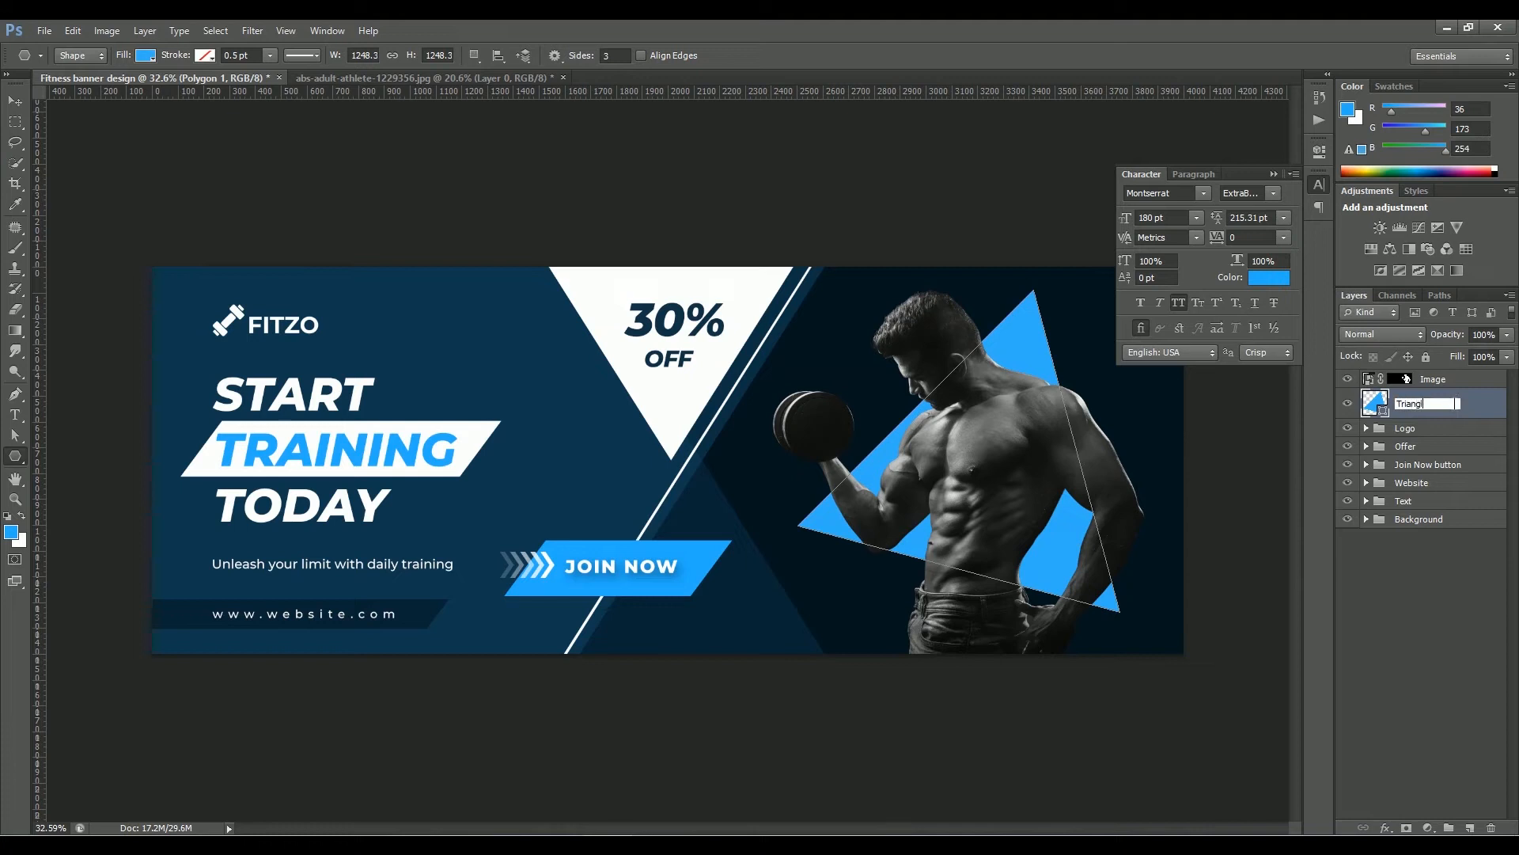
pyautogui.write('e')
pyautogui.press('Return')
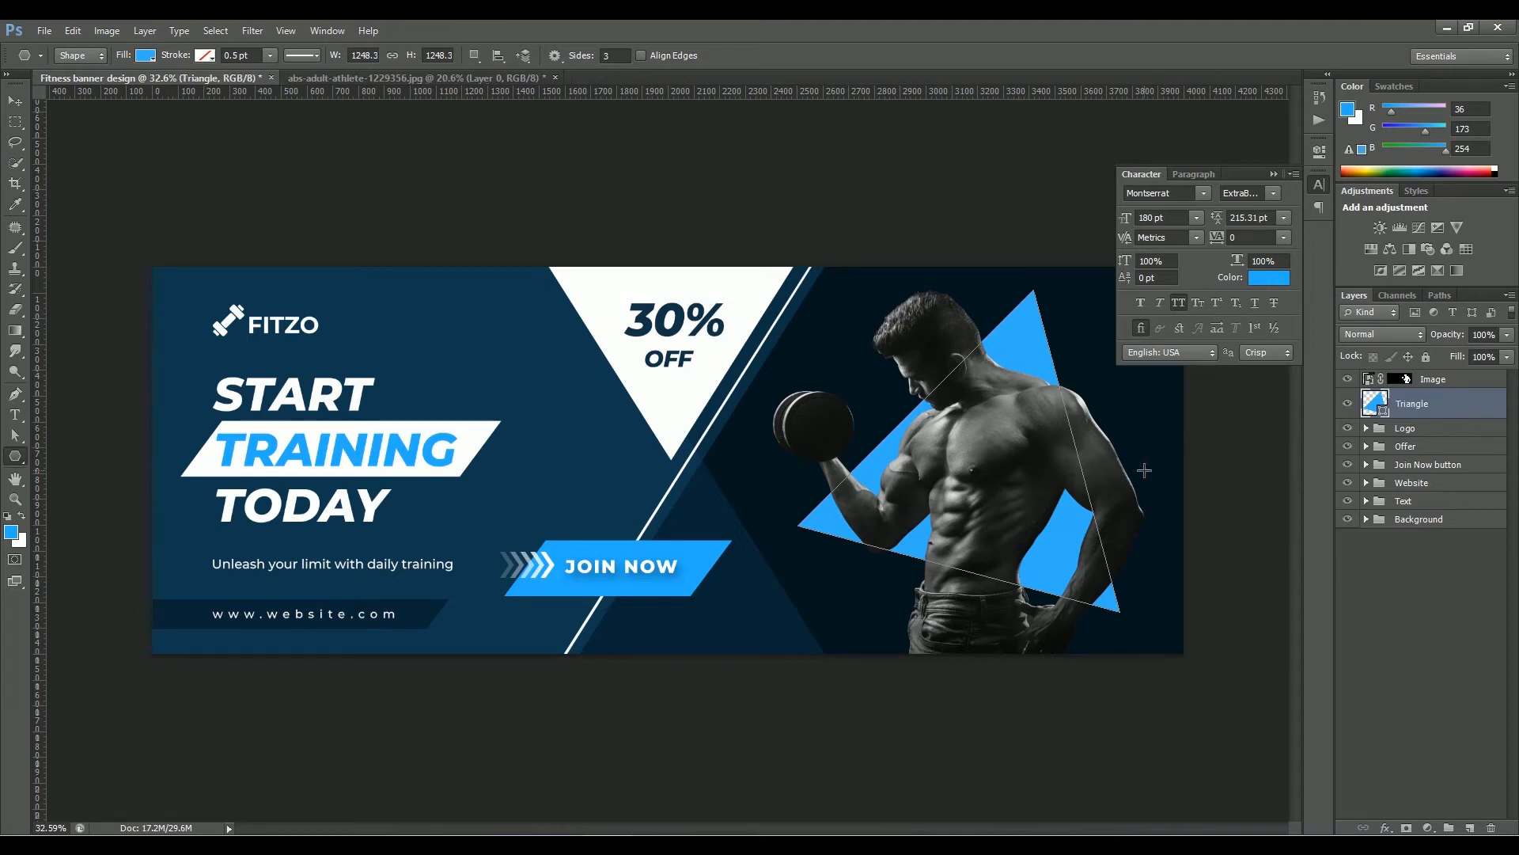
# Duplicate the triangle's path, scale the copy down slightly inside it and subtract it to leave an outline
pyautogui.press('a')
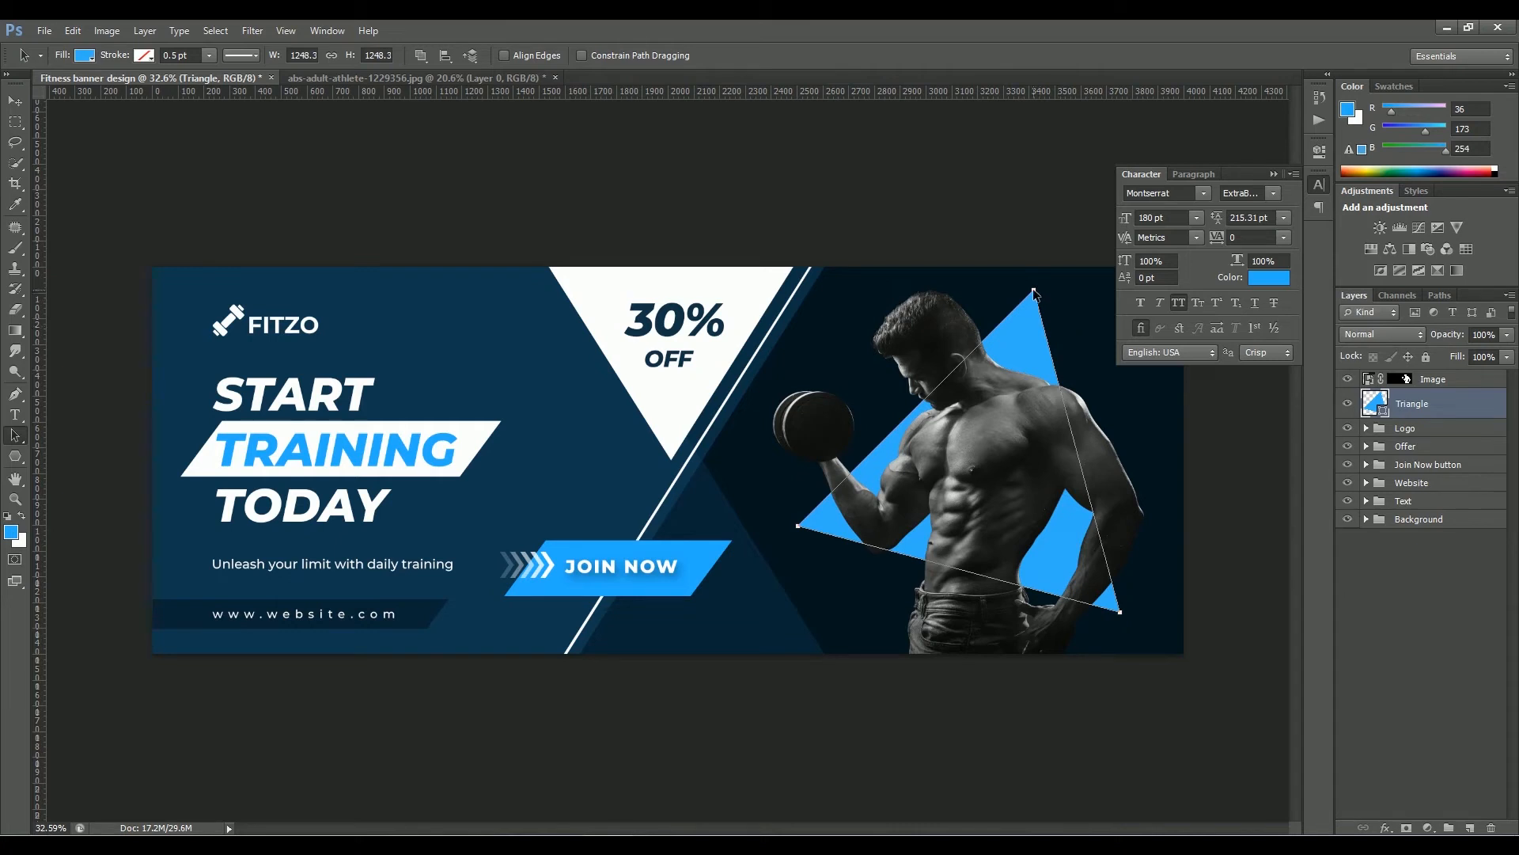
pyautogui.hotkey('ctrl', 't')
pyautogui.moveTo(1120, 612); pyautogui.dragTo(1099, 604)
pyautogui.press('Return')
pyautogui.press('a')
pyautogui.click(421, 55)
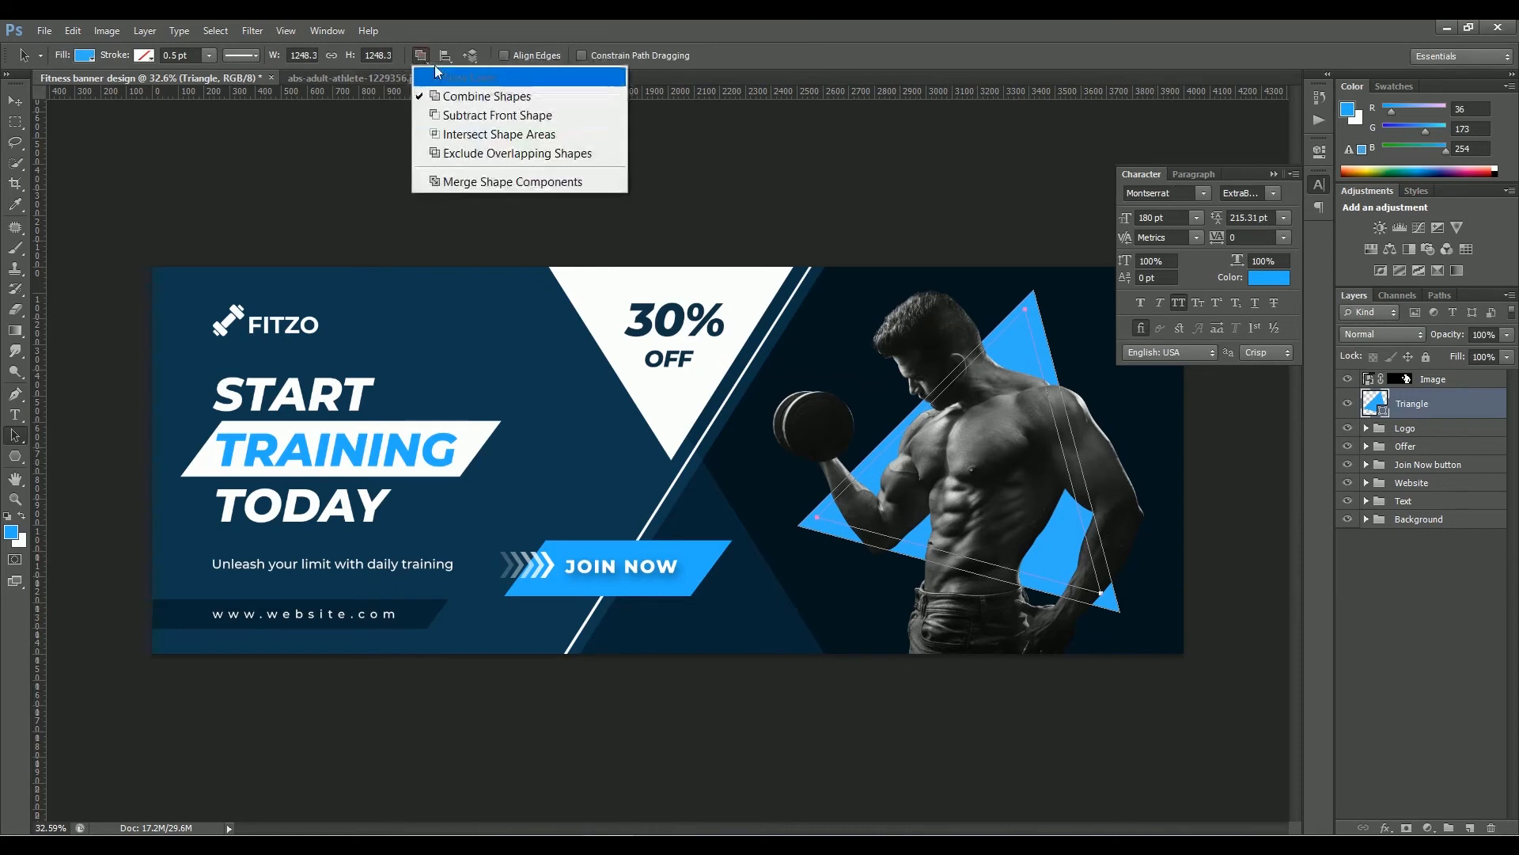
pyautogui.click(466, 115)
# Enlarge the triangle's inner cut-out slightly to make the blue outline thinner
pyautogui.hotkey('ctrl', 't')
pyautogui.moveTo(1105, 311); pyautogui.dragTo(1113, 308)
pyautogui.press('Return')
pyautogui.press('v')
# Move the Triangle layer above Image and add a layer mask to it from the athlete's silhouette
pyautogui.click(1106, 550)
pyautogui.moveTo(1433, 413); pyautogui.dragTo(1464, 376)
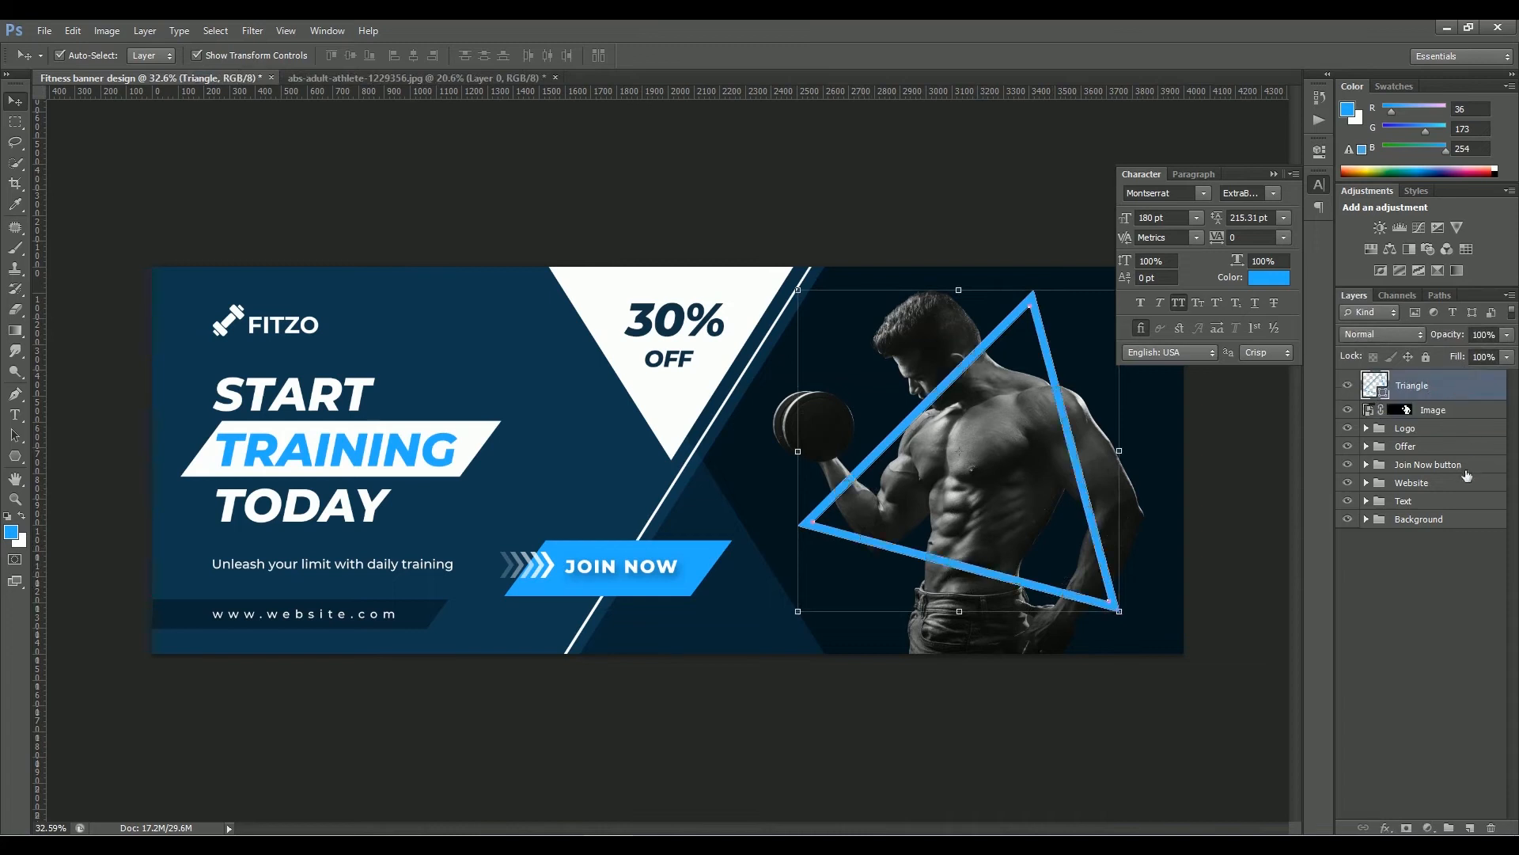
pyautogui.keyDown('ctrl'); pyautogui.click(1394, 410); pyautogui.keyUp('ctrl')
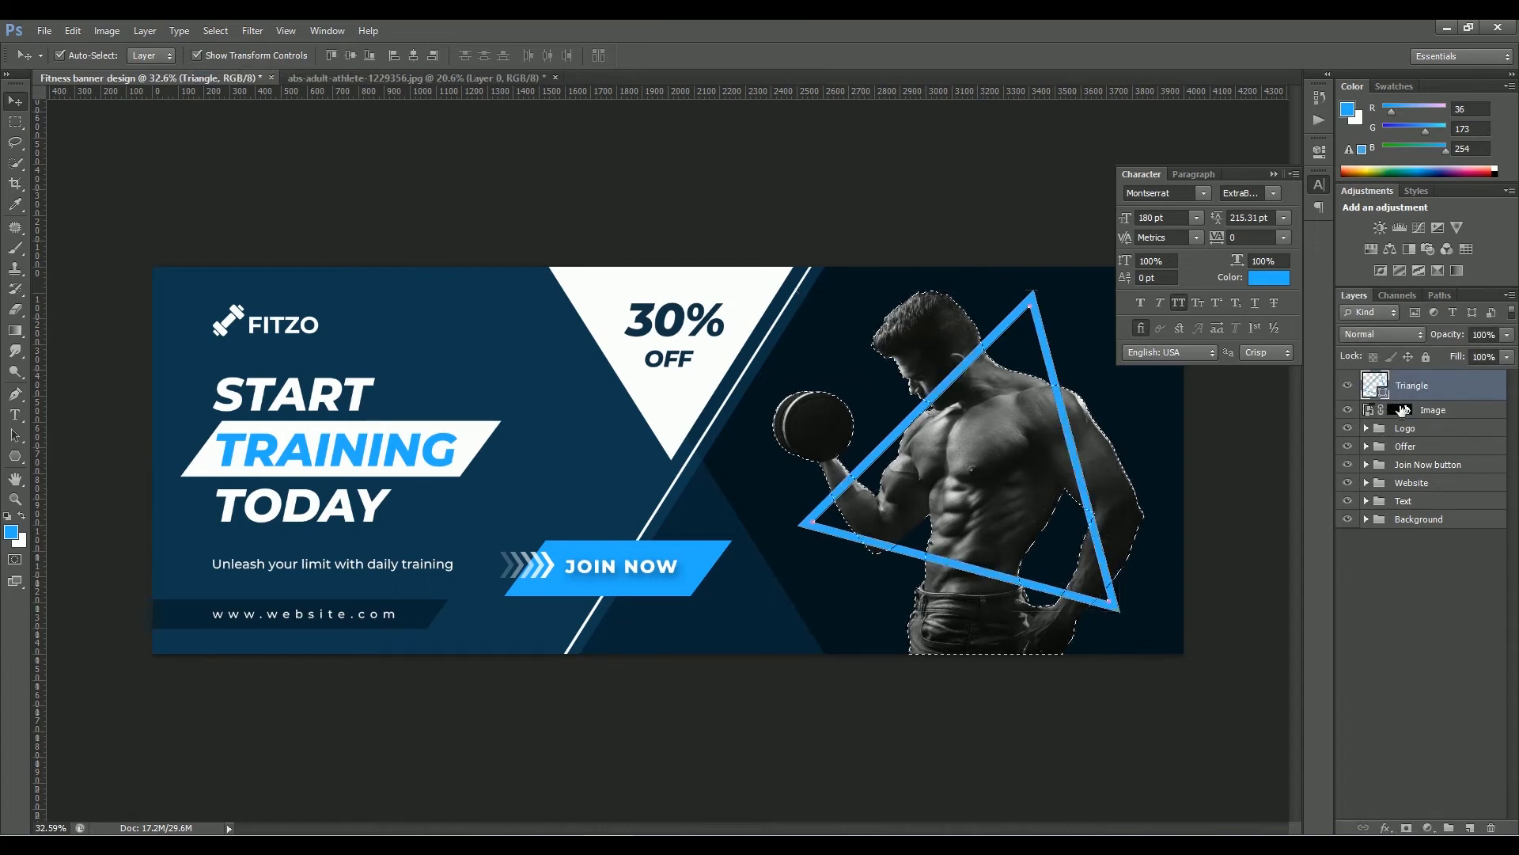
pyautogui.click(1406, 827)
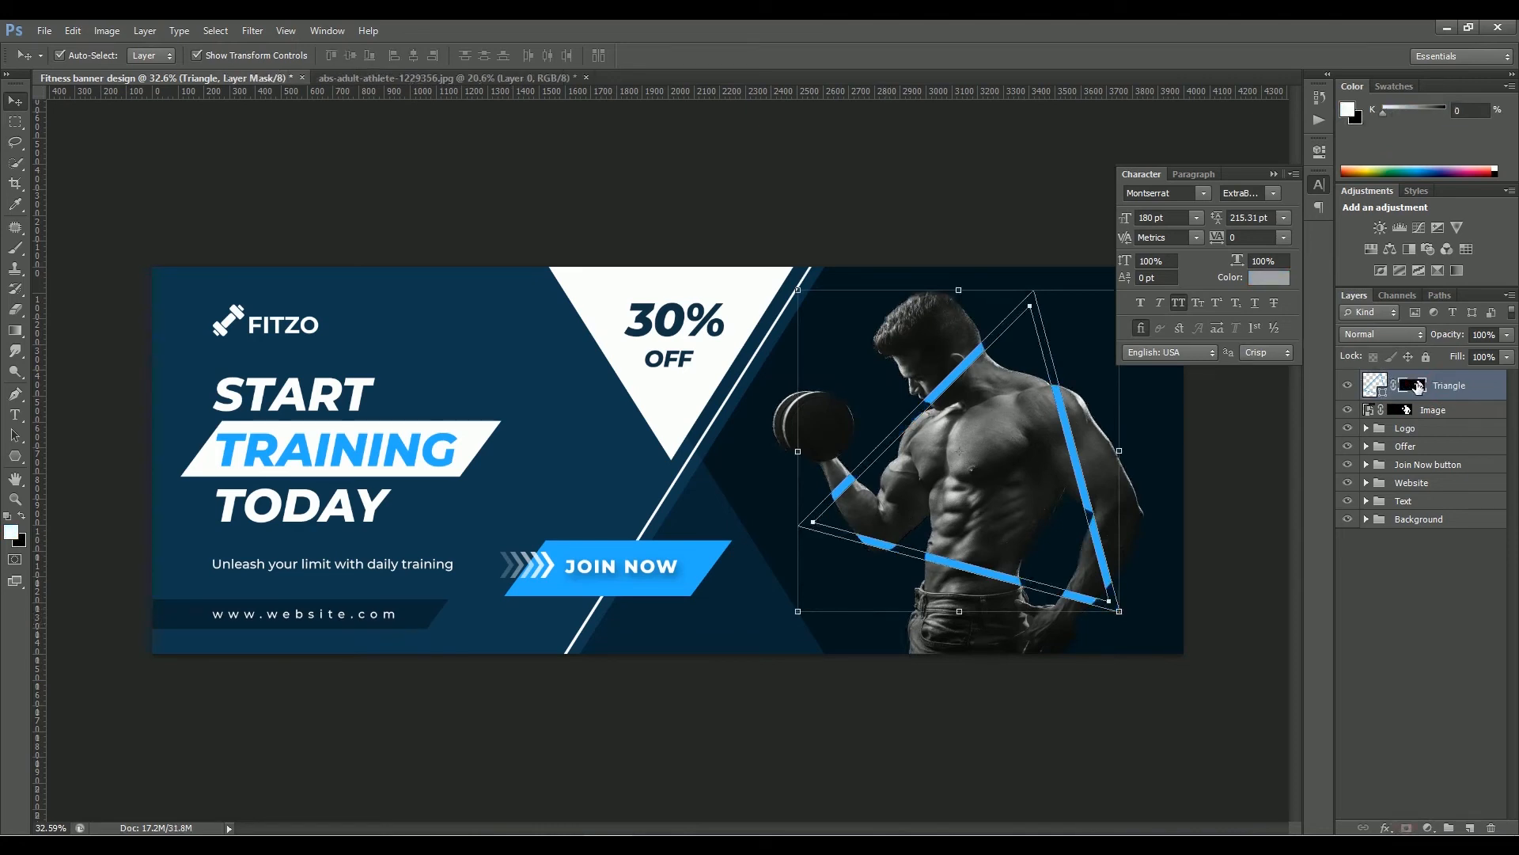
# Invert the Triangle layer's mask and paint white on it to bring the outline's bottom edge and forearm section in front of the athlete
pyautogui.hotkey('ctrl', 'i')
pyautogui.scroll(3, 981, 491)
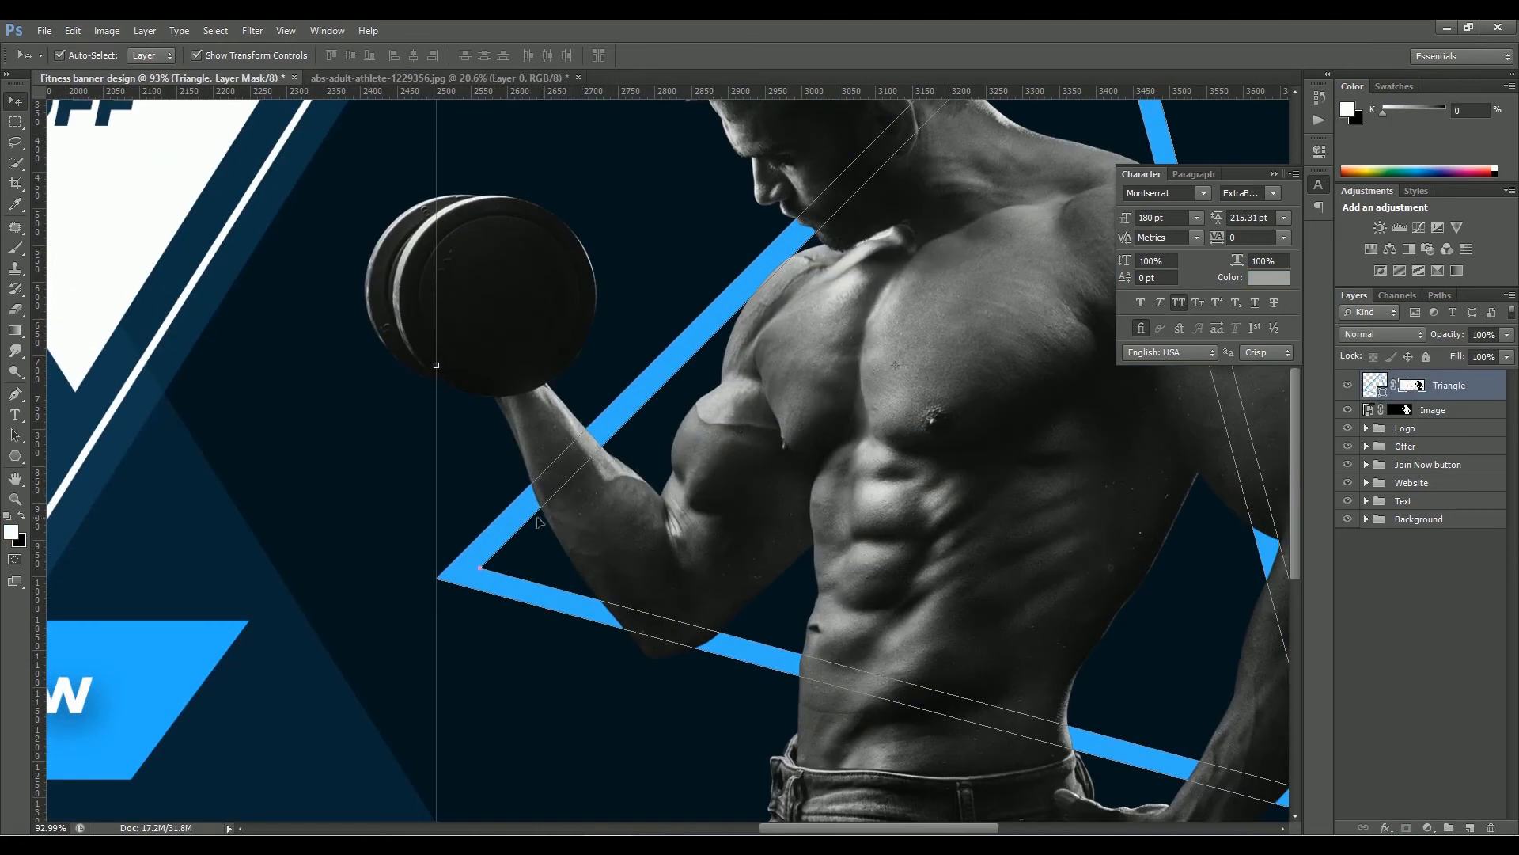
pyautogui.press('b')
pyautogui.press('[')
pyautogui.press('[')
pyautogui.press('[')
pyautogui.press('[')
pyautogui.press('[')
pyautogui.press('[')
pyautogui.press('[')
pyautogui.press('[')
pyautogui.press('[')
pyautogui.press('[')
pyautogui.press('[')
pyautogui.press('[')
pyautogui.scroll(-3, 915, 497)
pyautogui.moveTo(1182, 570); pyautogui.dragTo(1210, 612)
pyautogui.press('[')
pyautogui.press('[')
pyautogui.press('[')
pyautogui.press('[')
pyautogui.press('[')
pyautogui.press('[')
pyautogui.press('[')
pyautogui.scroll(-2, 1028, 531)
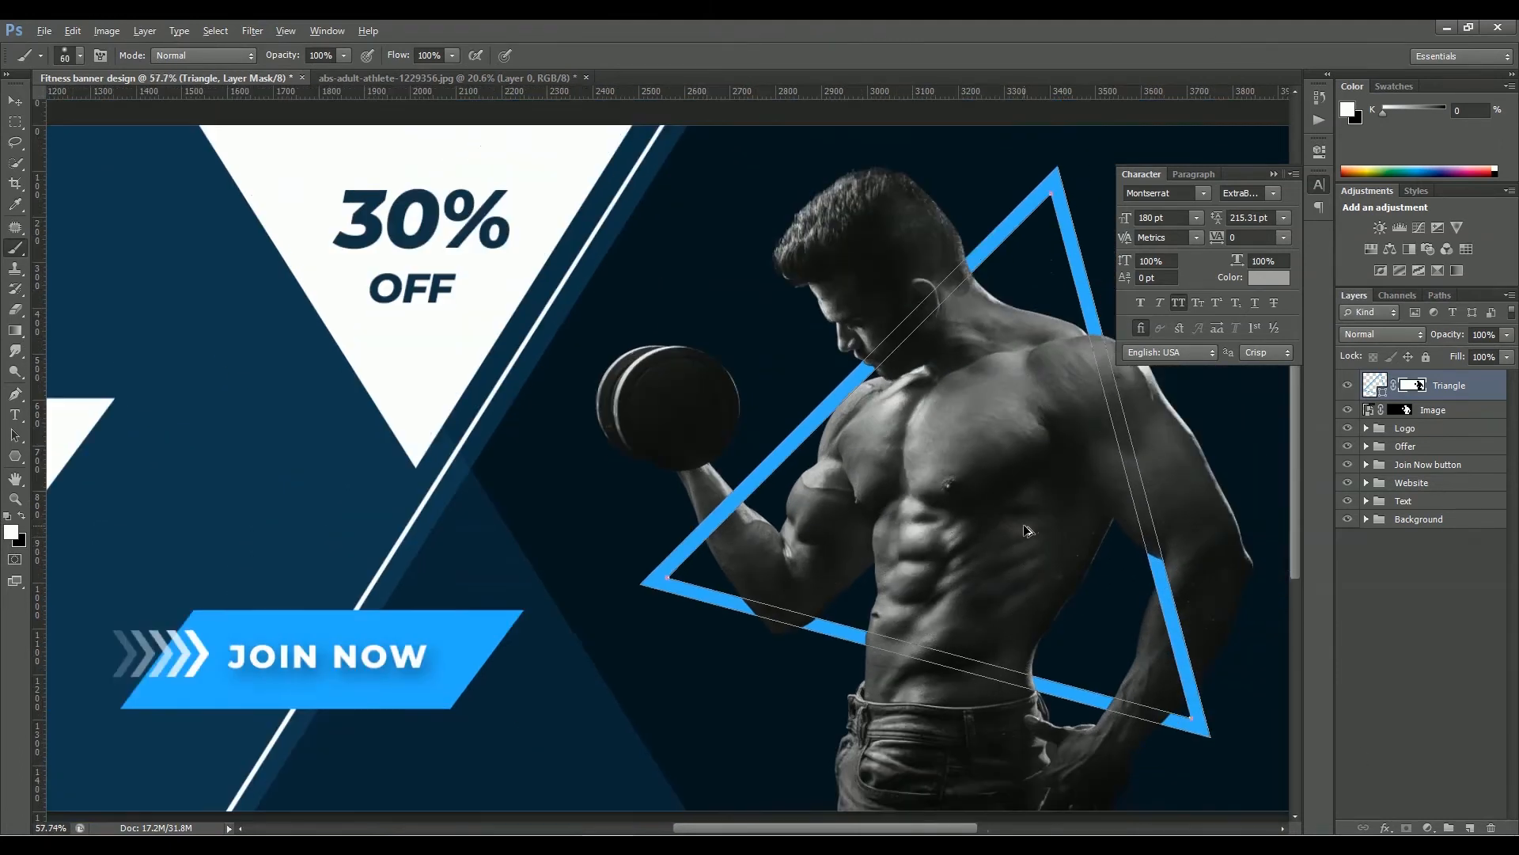
pyautogui.moveTo(748, 606); pyautogui.dragTo(1168, 720)
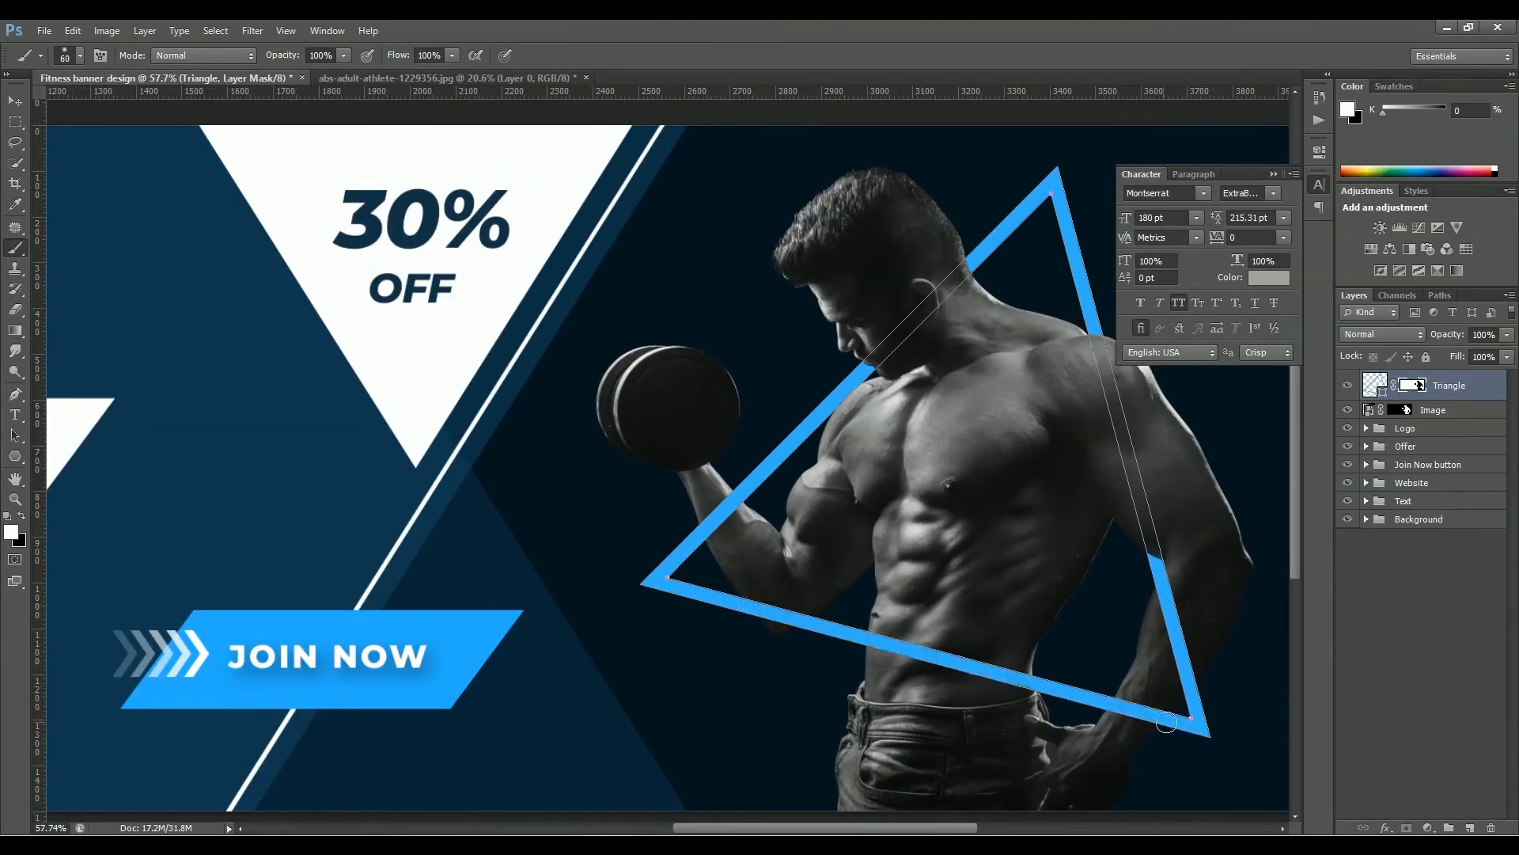
# Add a new blue text layer reading FITNESS on the dark background beside the athlete
pyautogui.scroll(-3, 1002, 602)
pyautogui.click(15, 102)
pyautogui.click(428, 160)
pyautogui.click(15, 415)
pyautogui.click(676, 528)
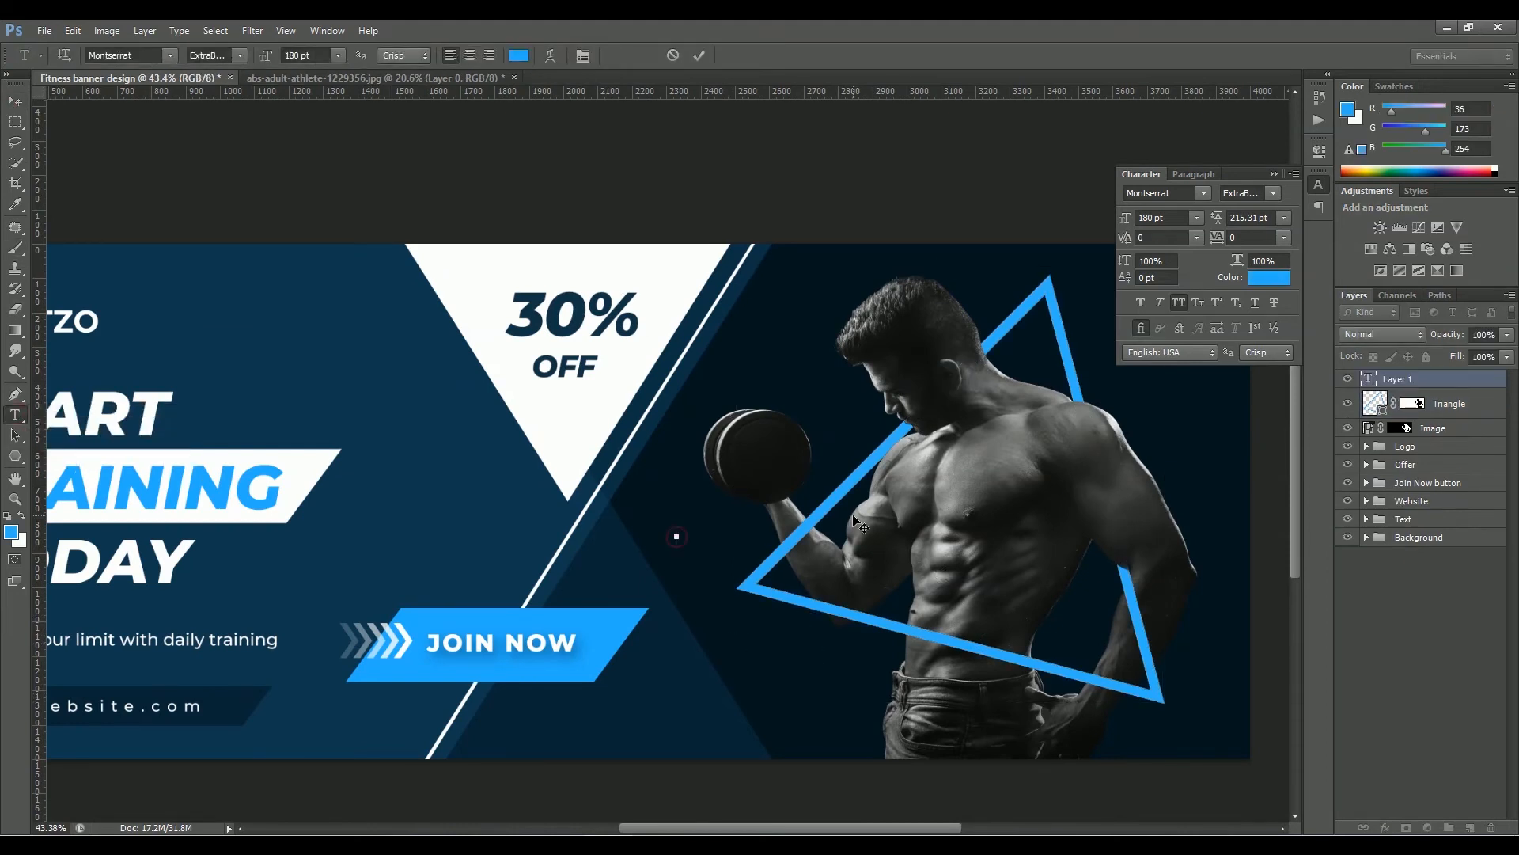
pyautogui.write('FITNESS')
pyautogui.hotkey('ctrl', 'Return')
# Move the FITNESS text onto the triangle's bottom edge, tilt it to match the edge and enlarge it slightly to 186.08 pt
pyautogui.press('v')
pyautogui.moveTo(929, 545); pyautogui.dragTo(1077, 734)
pyautogui.hotkey('ctrl', 't')
pyautogui.moveTo(1059, 682); pyautogui.dragTo(1068, 668)
pyautogui.press('Return')
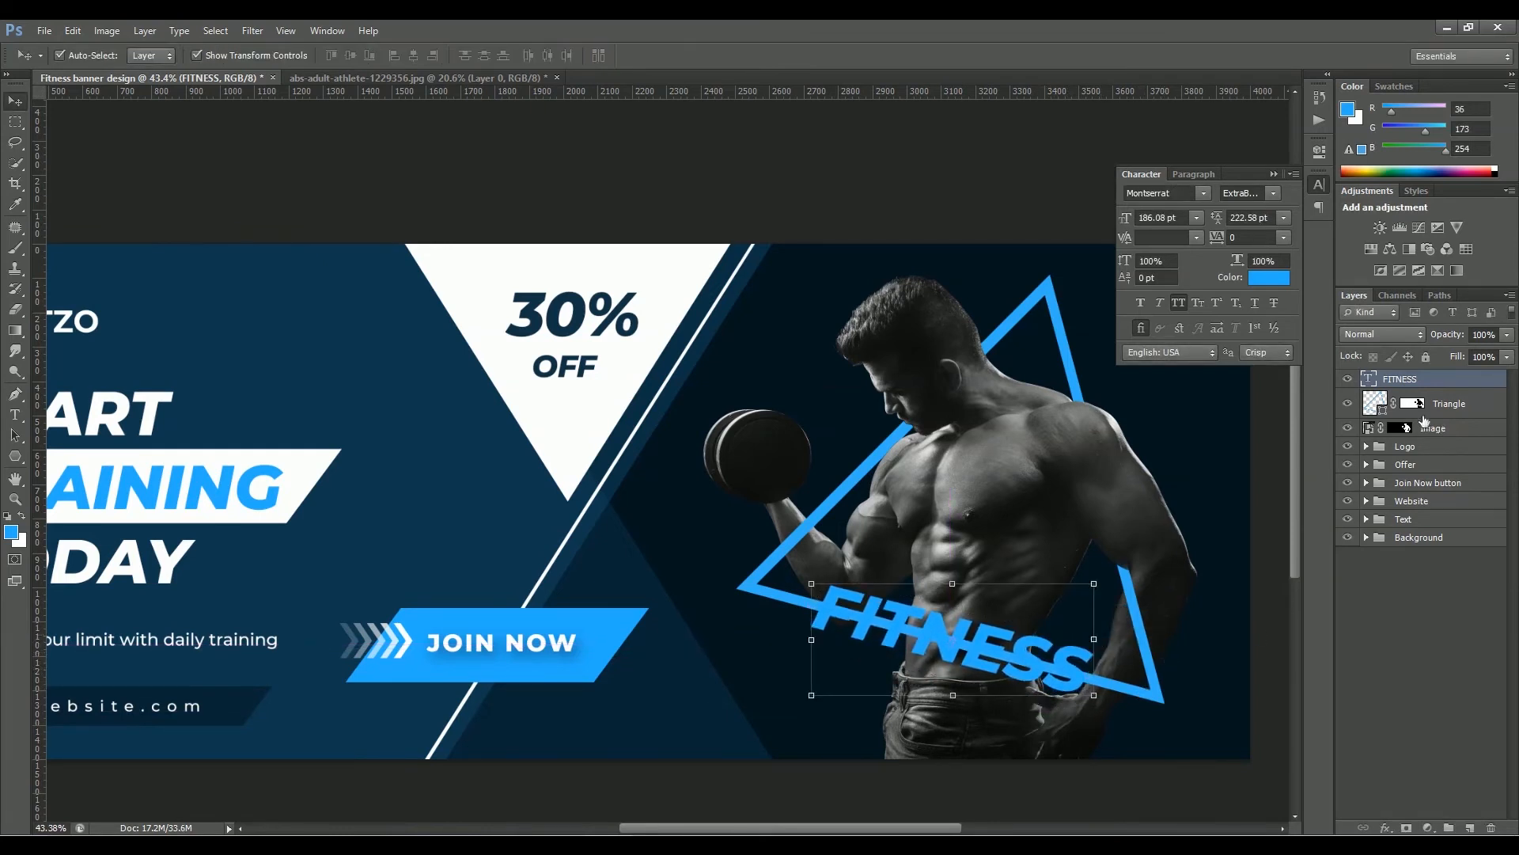
# Delete the Triangle layer's mask and load its outline as a selection contracted by 10 pixels
pyautogui.click(1416, 404)
pyautogui.moveTo(1422, 404); pyautogui.dragTo(1491, 828)
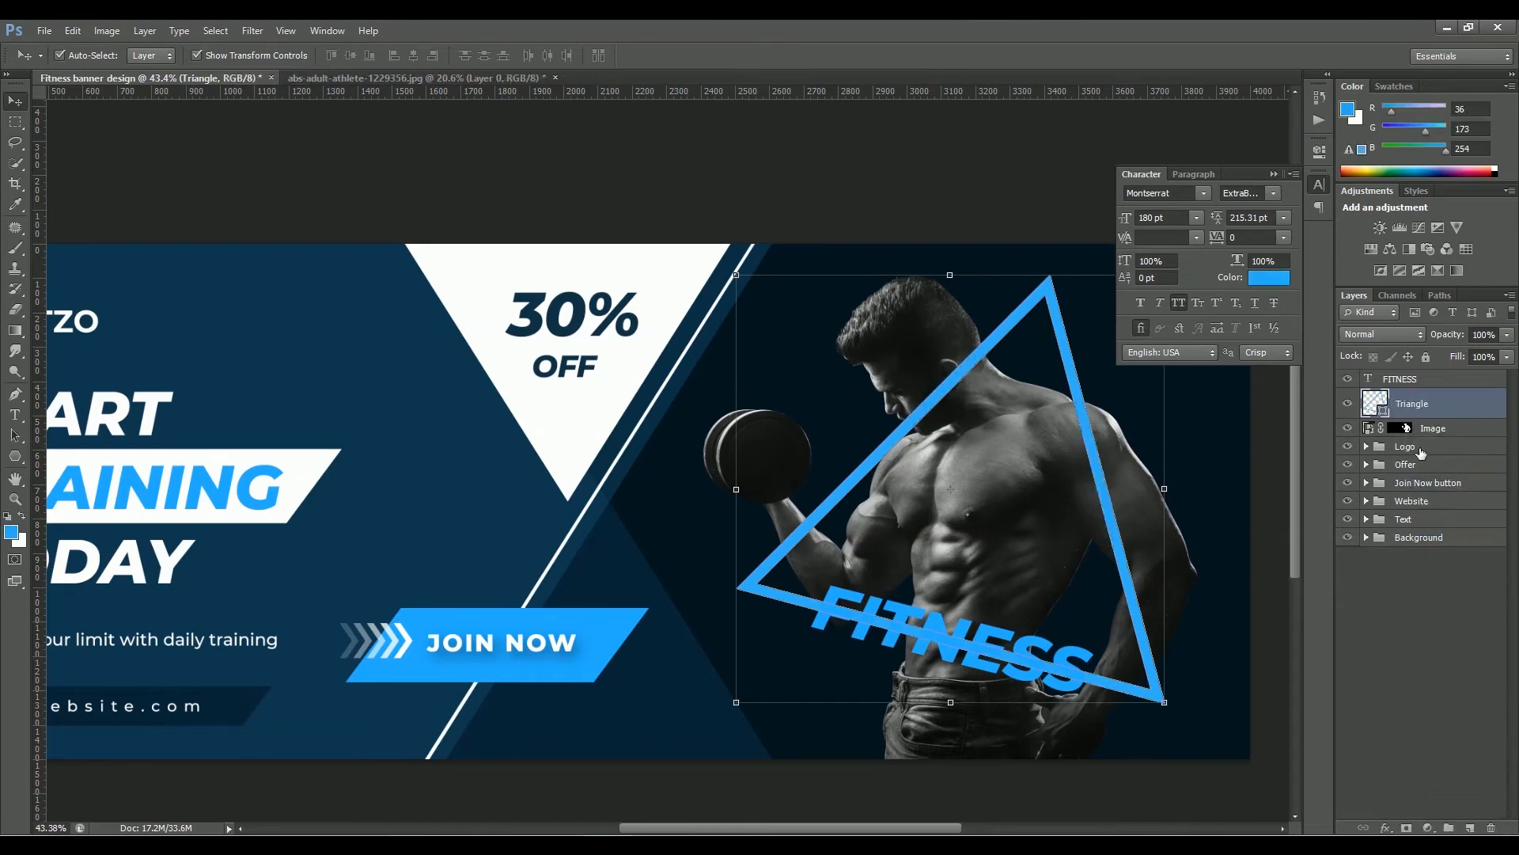
pyautogui.keyDown('ctrl'); pyautogui.click(1375, 404); pyautogui.keyUp('ctrl')
pyautogui.click(215, 30)
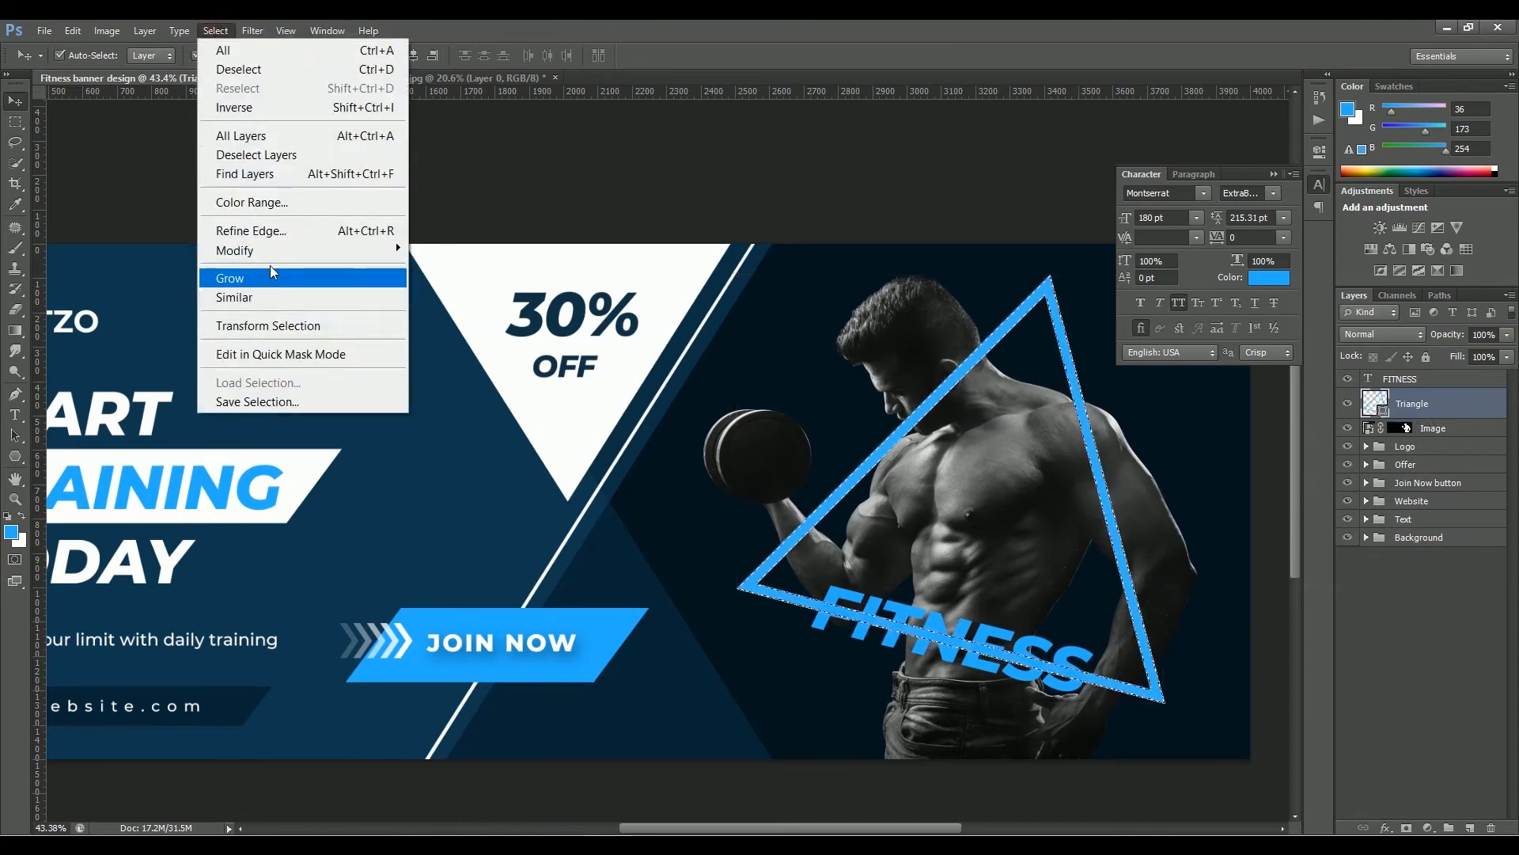
pyautogui.moveTo(285, 250)
pyautogui.click(459, 299)
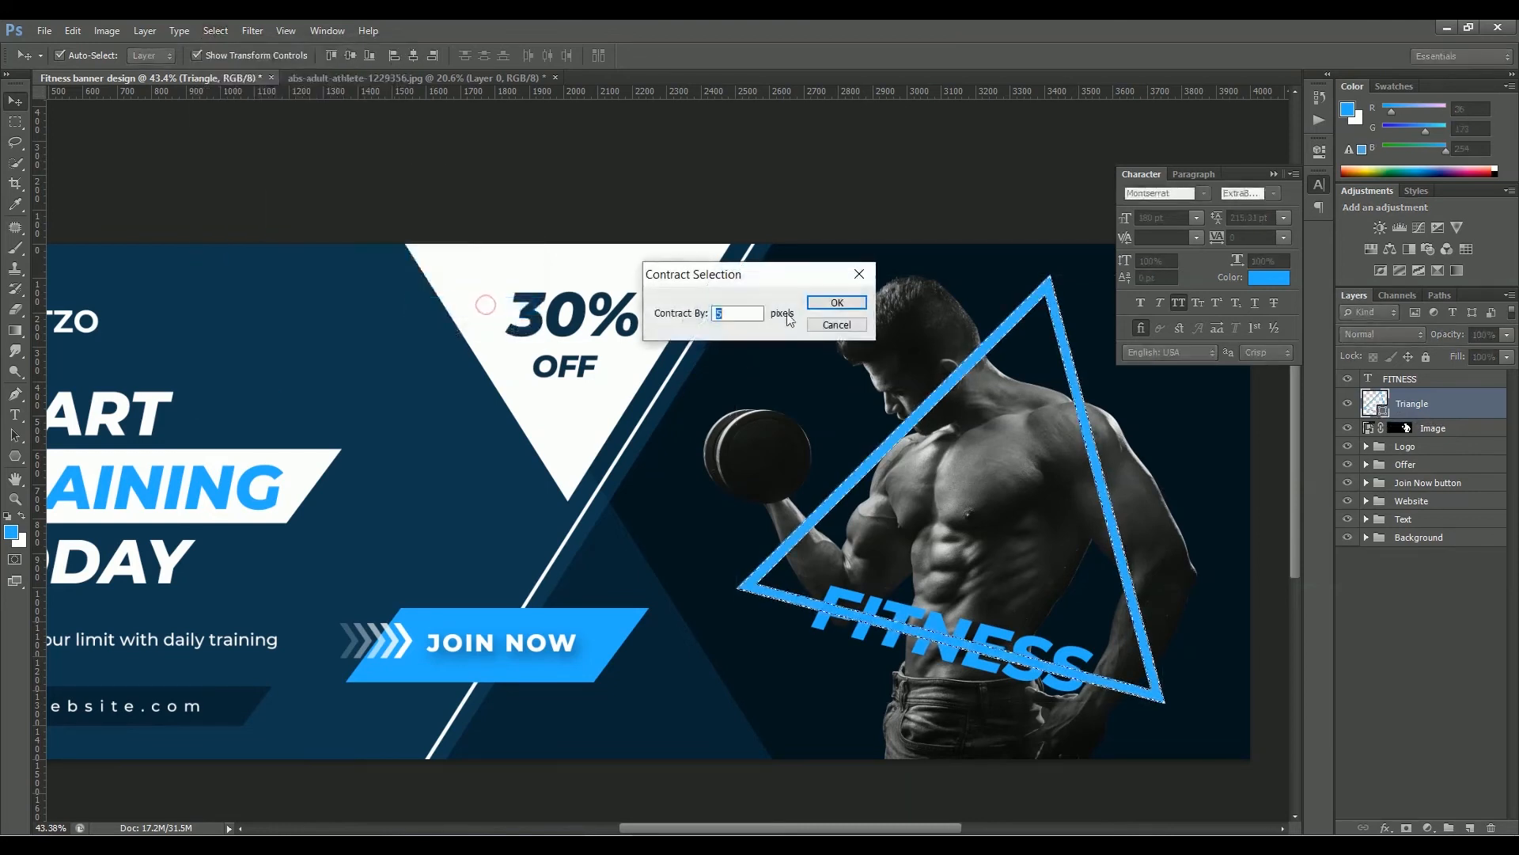
pyautogui.write('10')
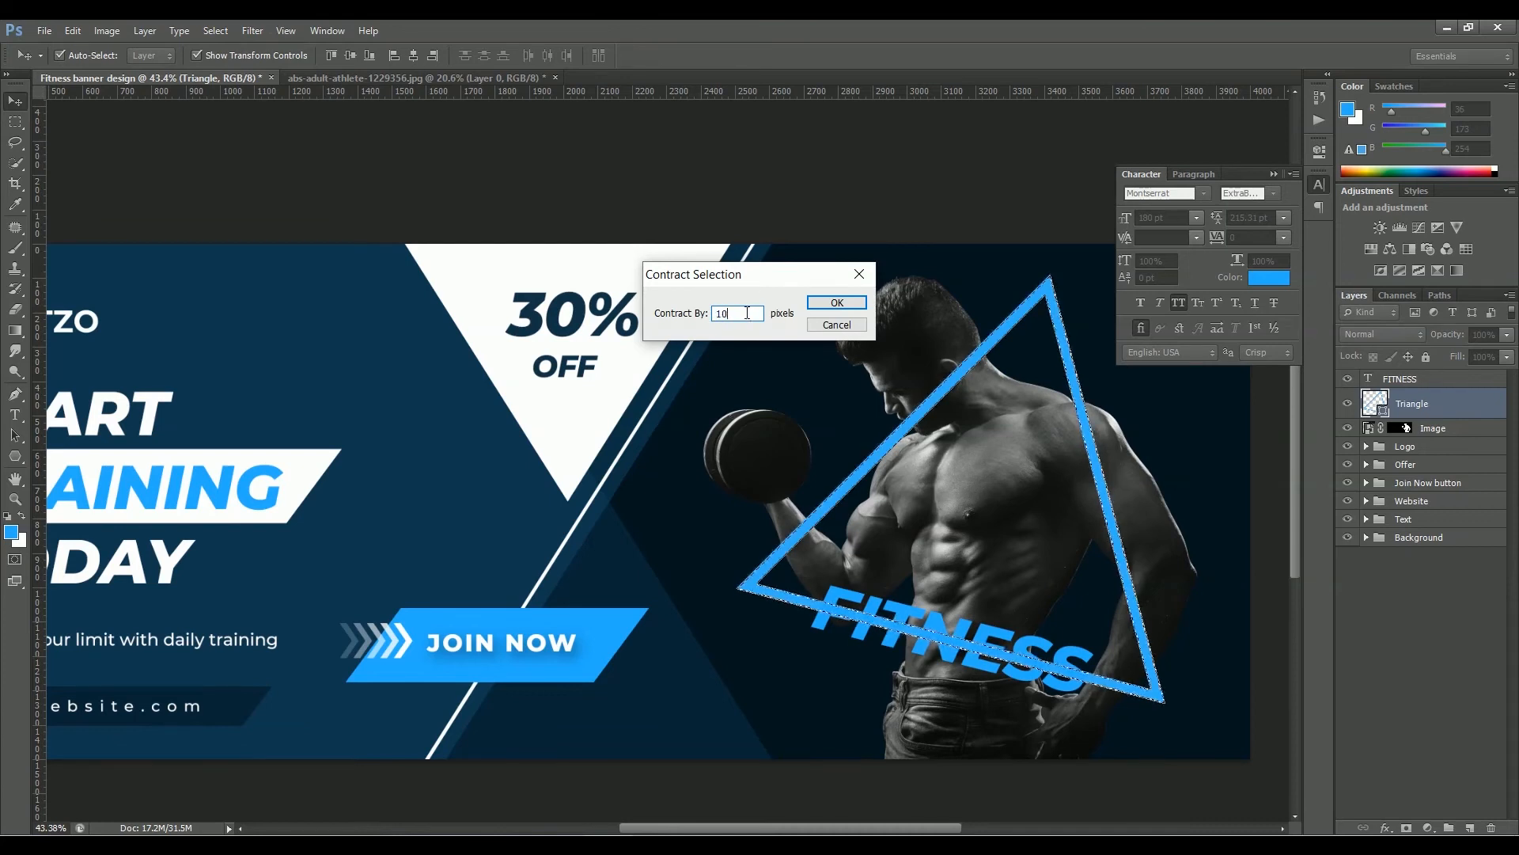
pyautogui.press('Return')
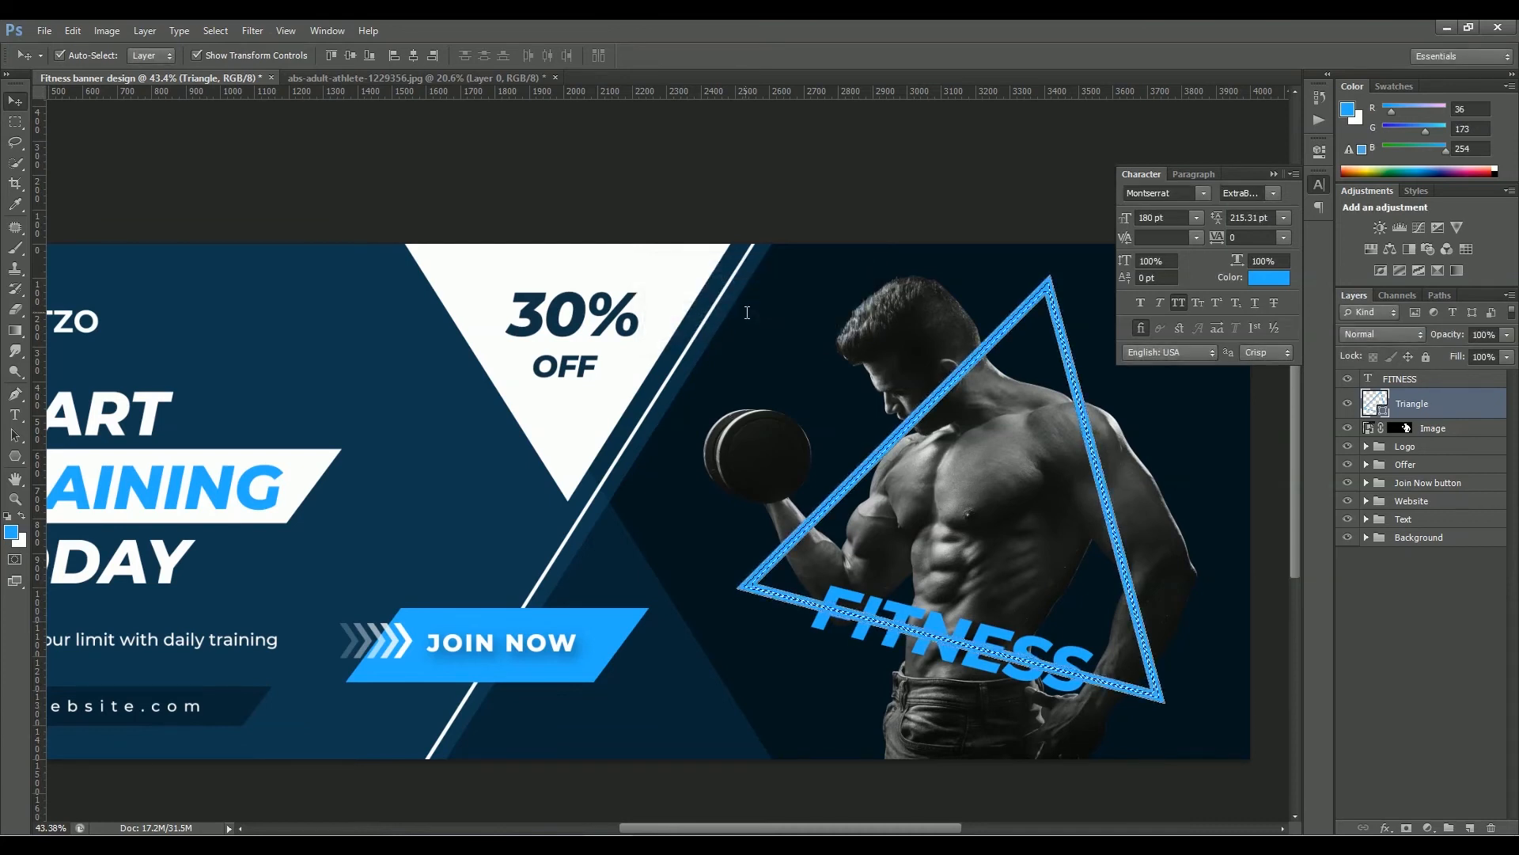
# Convert the contracted selection to a work path and fill it with a white Solid Color layer named "Line"
pyautogui.press('m')
pyautogui.rightClick(982, 482)
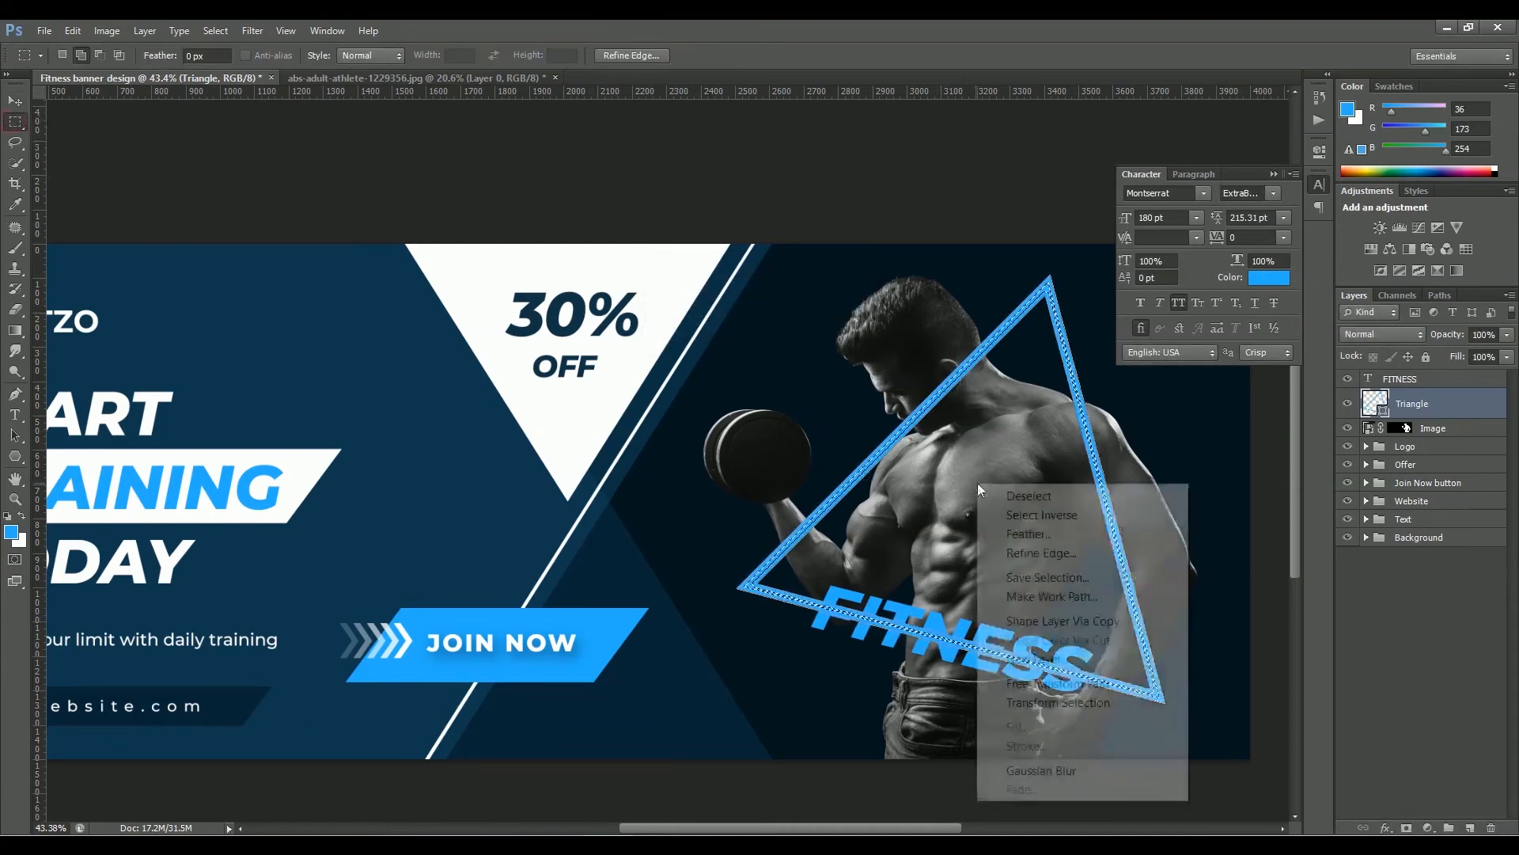
pyautogui.click(1085, 597)
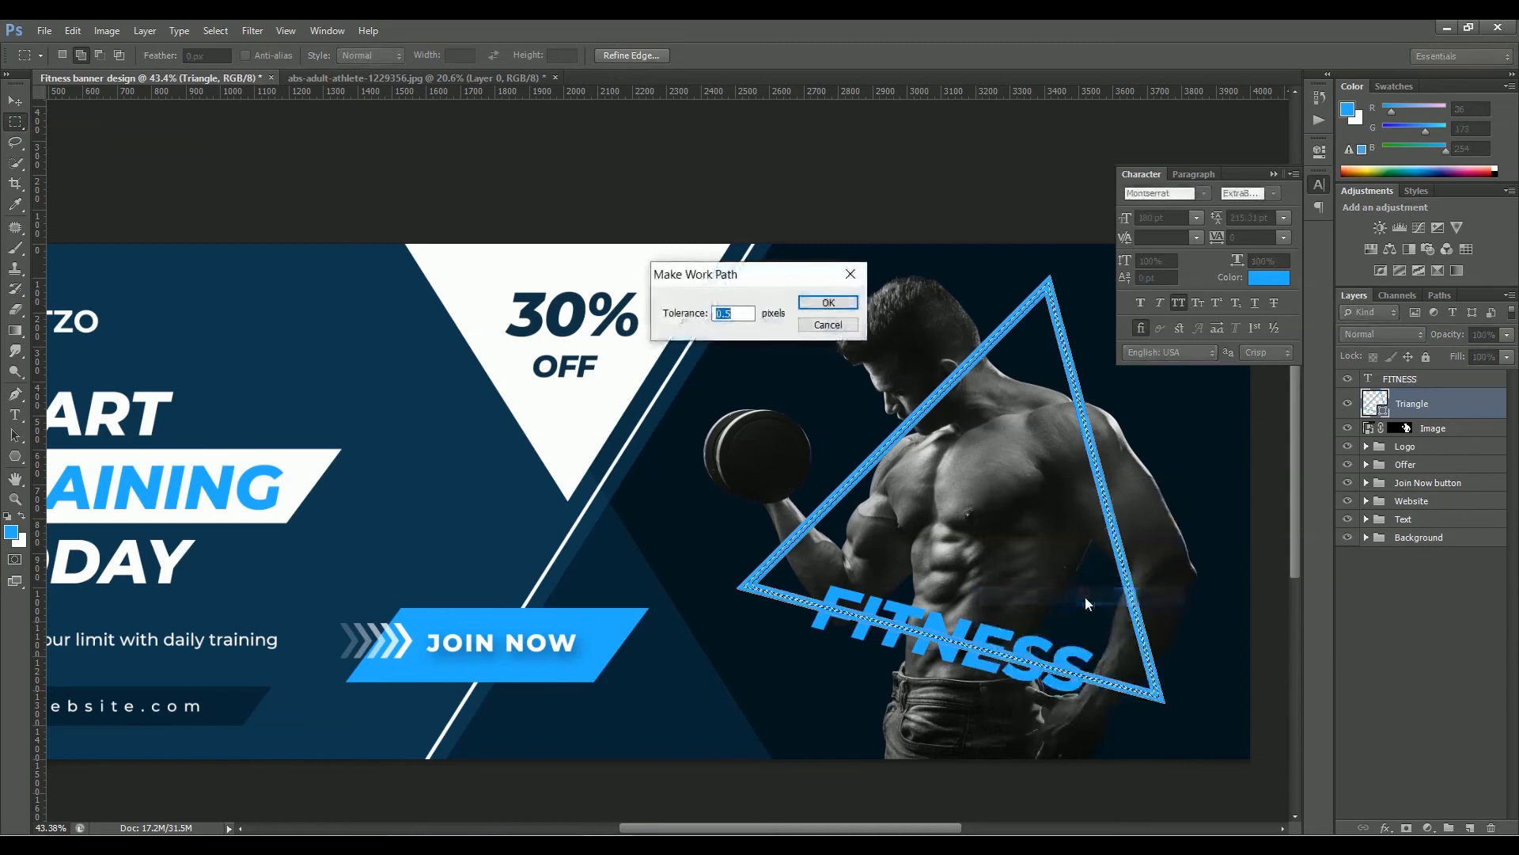
pyautogui.click(826, 303)
pyautogui.click(1428, 828)
pyautogui.click(1355, 452)
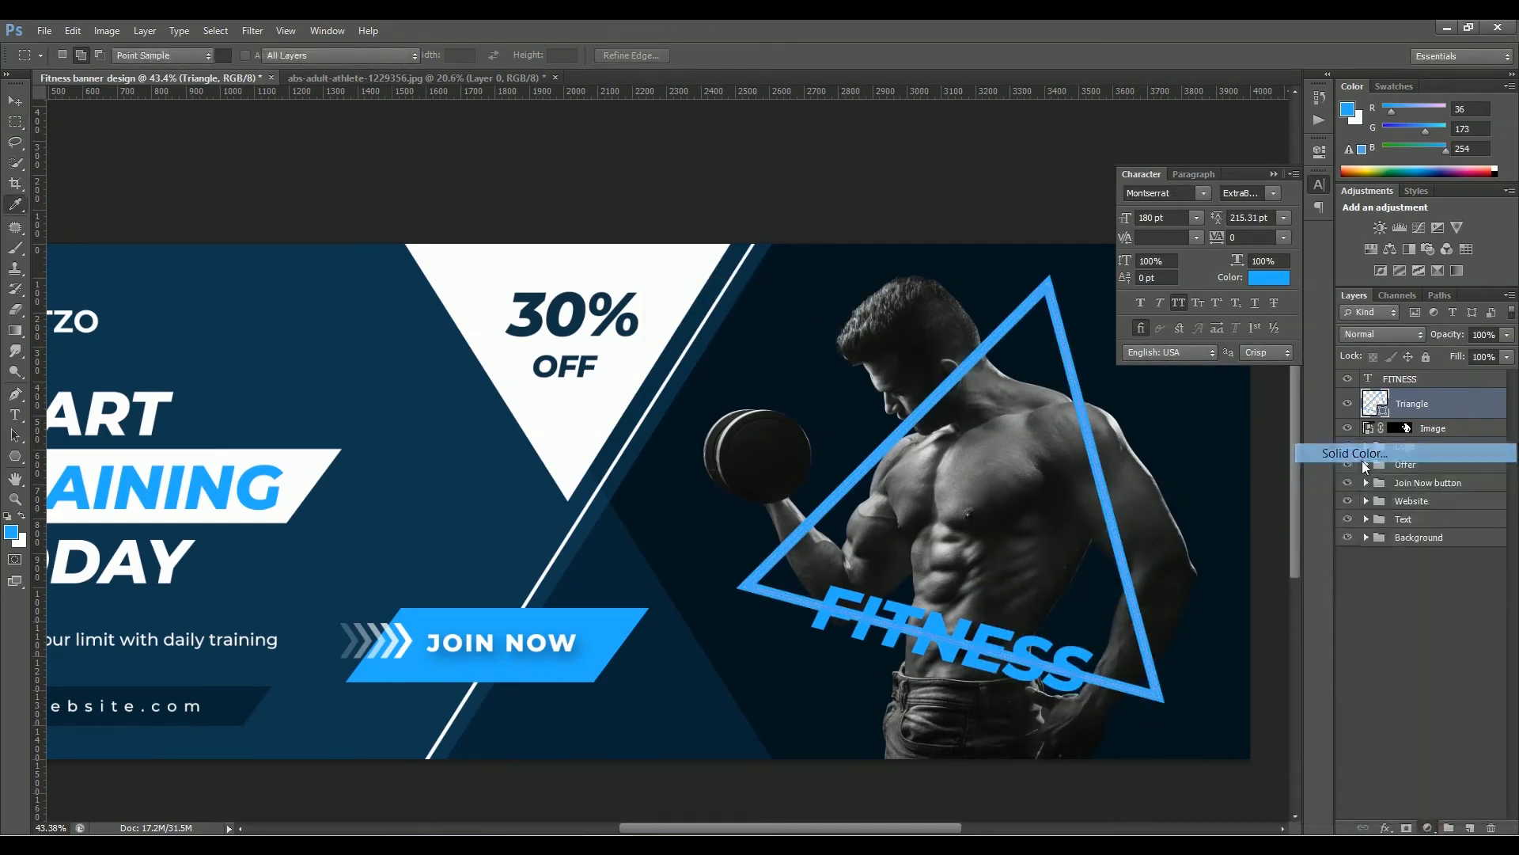
pyautogui.click(1373, 437)
pyautogui.doubleClick(1413, 404)
pyautogui.write('L')
pyautogui.press('Return')
# Create a smart object copy of the Line layer and apply a Gaussian Blur with a 14.1 pixel radius to it
pyautogui.hotkey('ctrl', 'j')
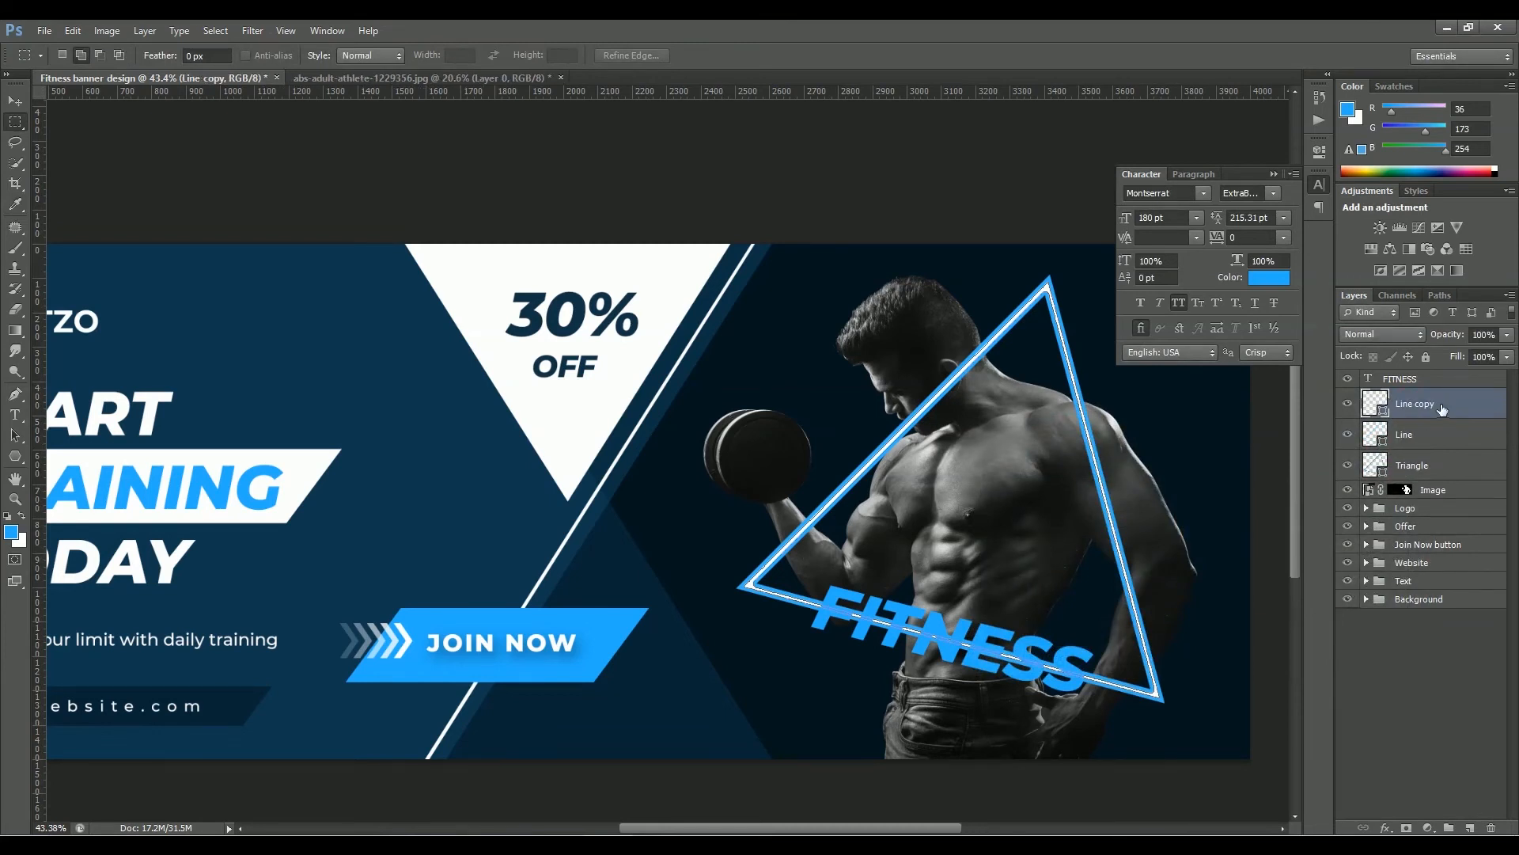
pyautogui.rightClick(1442, 410)
pyautogui.click(1361, 351)
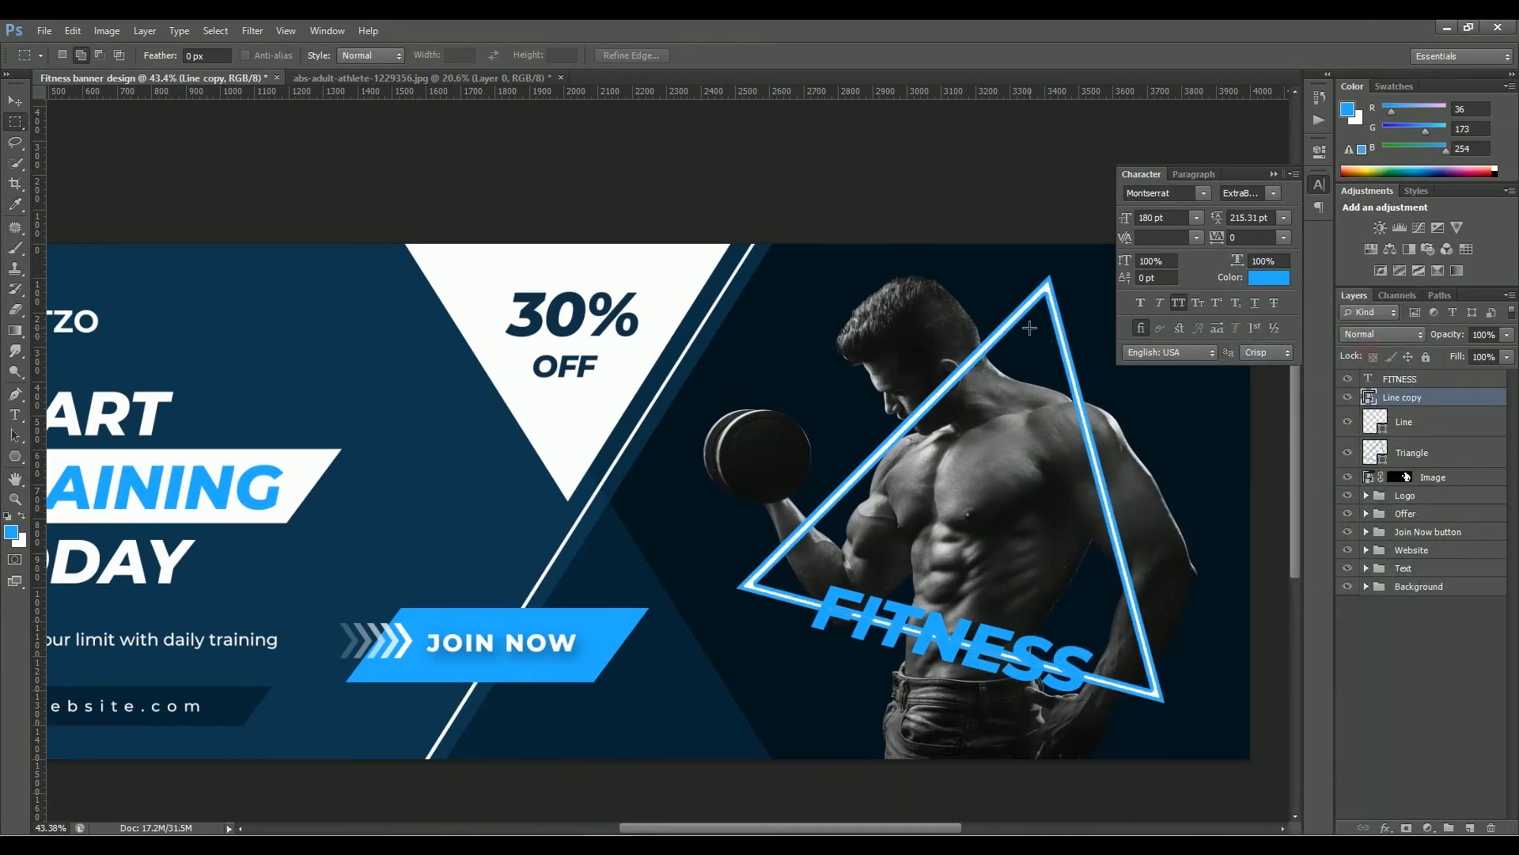
pyautogui.click(260, 30)
pyautogui.moveTo(306, 231)
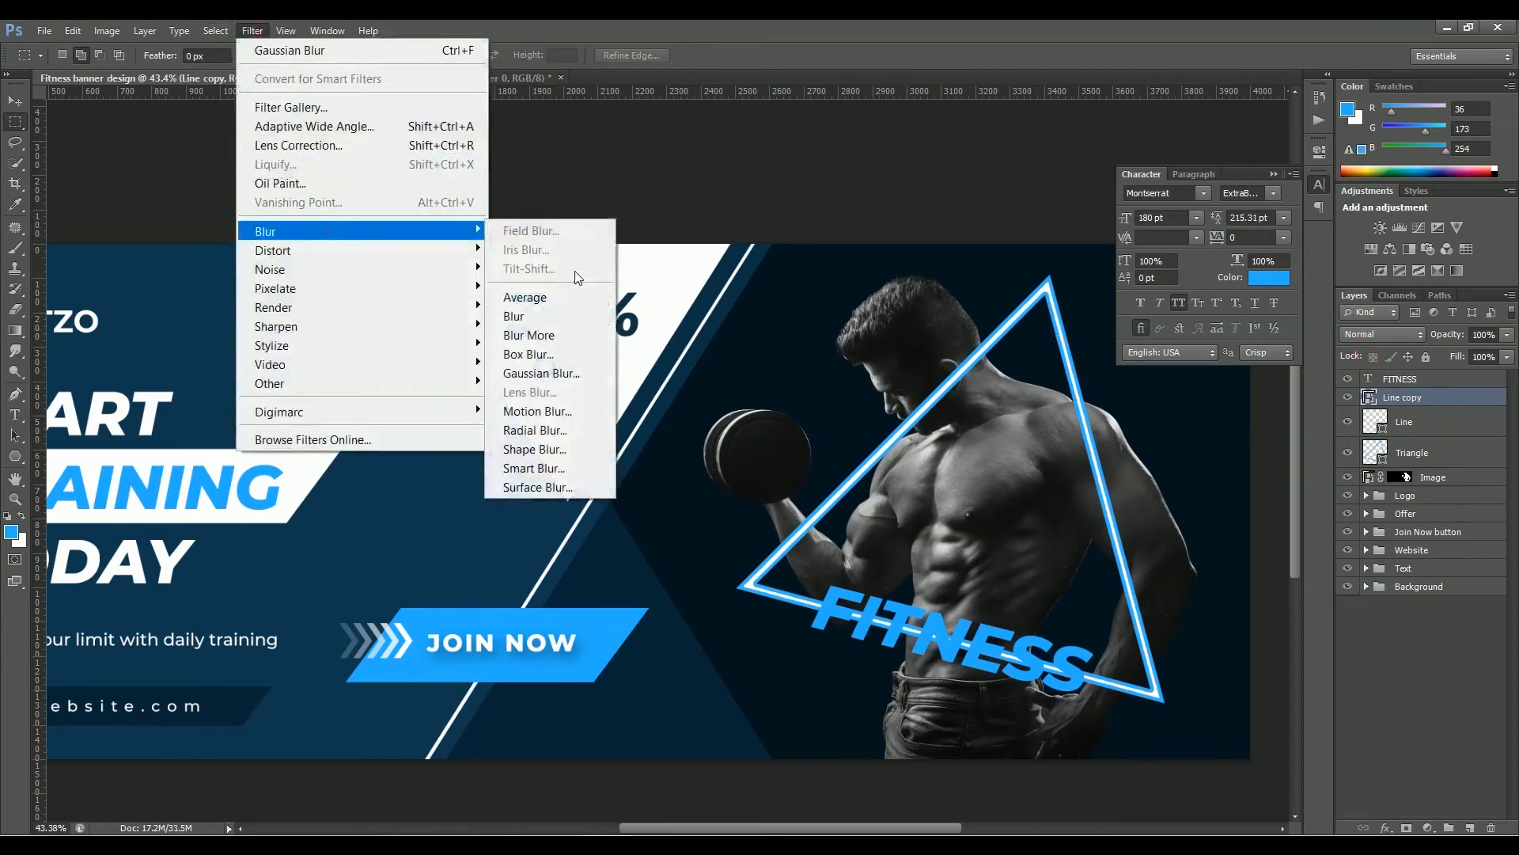
pyautogui.click(554, 375)
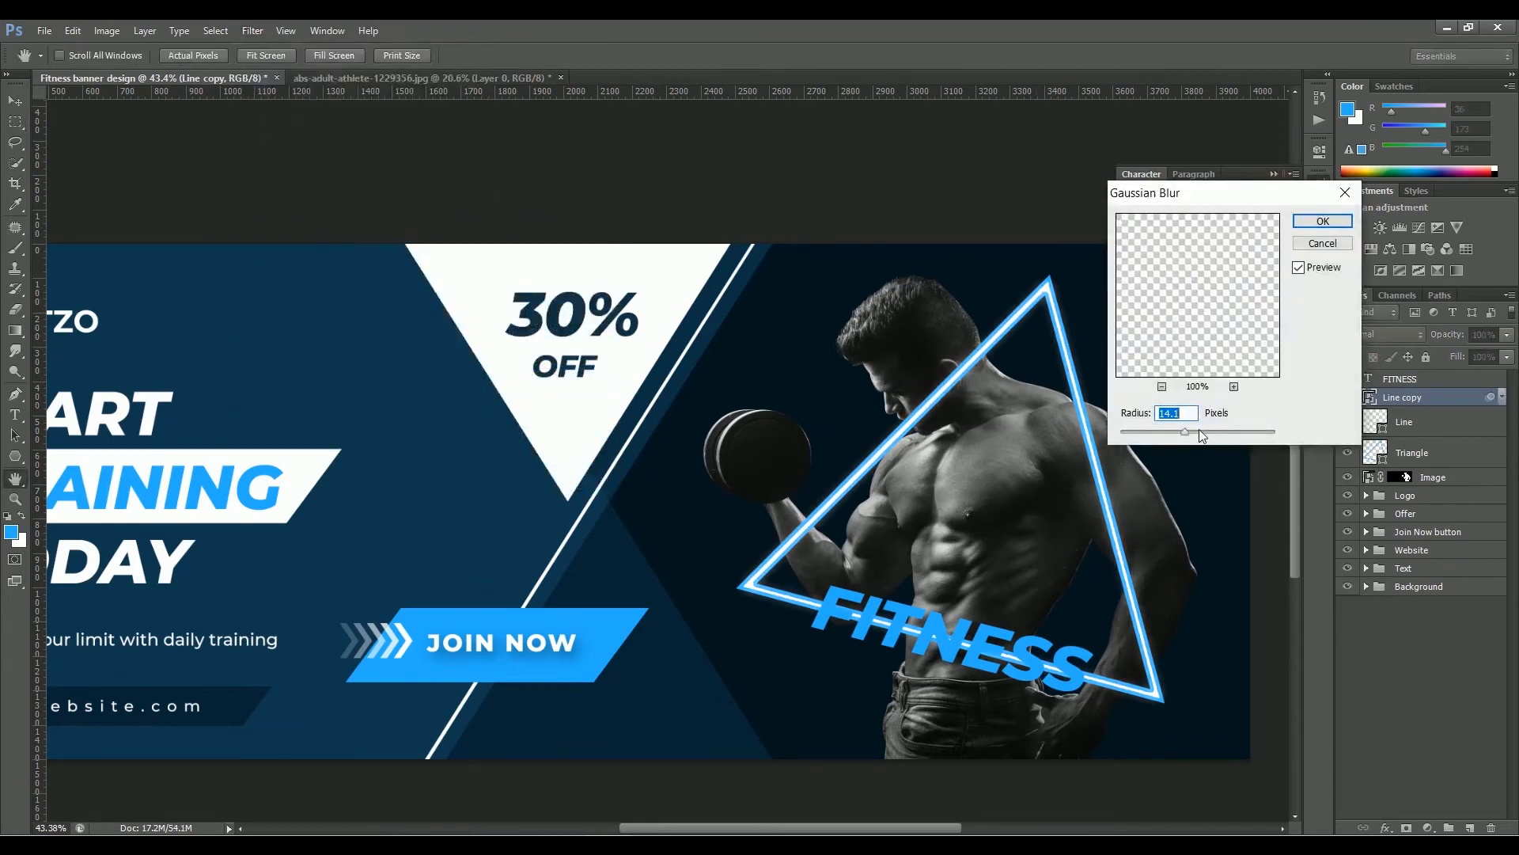
pyautogui.press('Return')
# Create a smart object copy of the Triangle layer and apply a Gaussian Blur with a 30.5 pixel radius to it
pyautogui.click(1429, 489)
pyautogui.hotkey('ctrl', 'j')
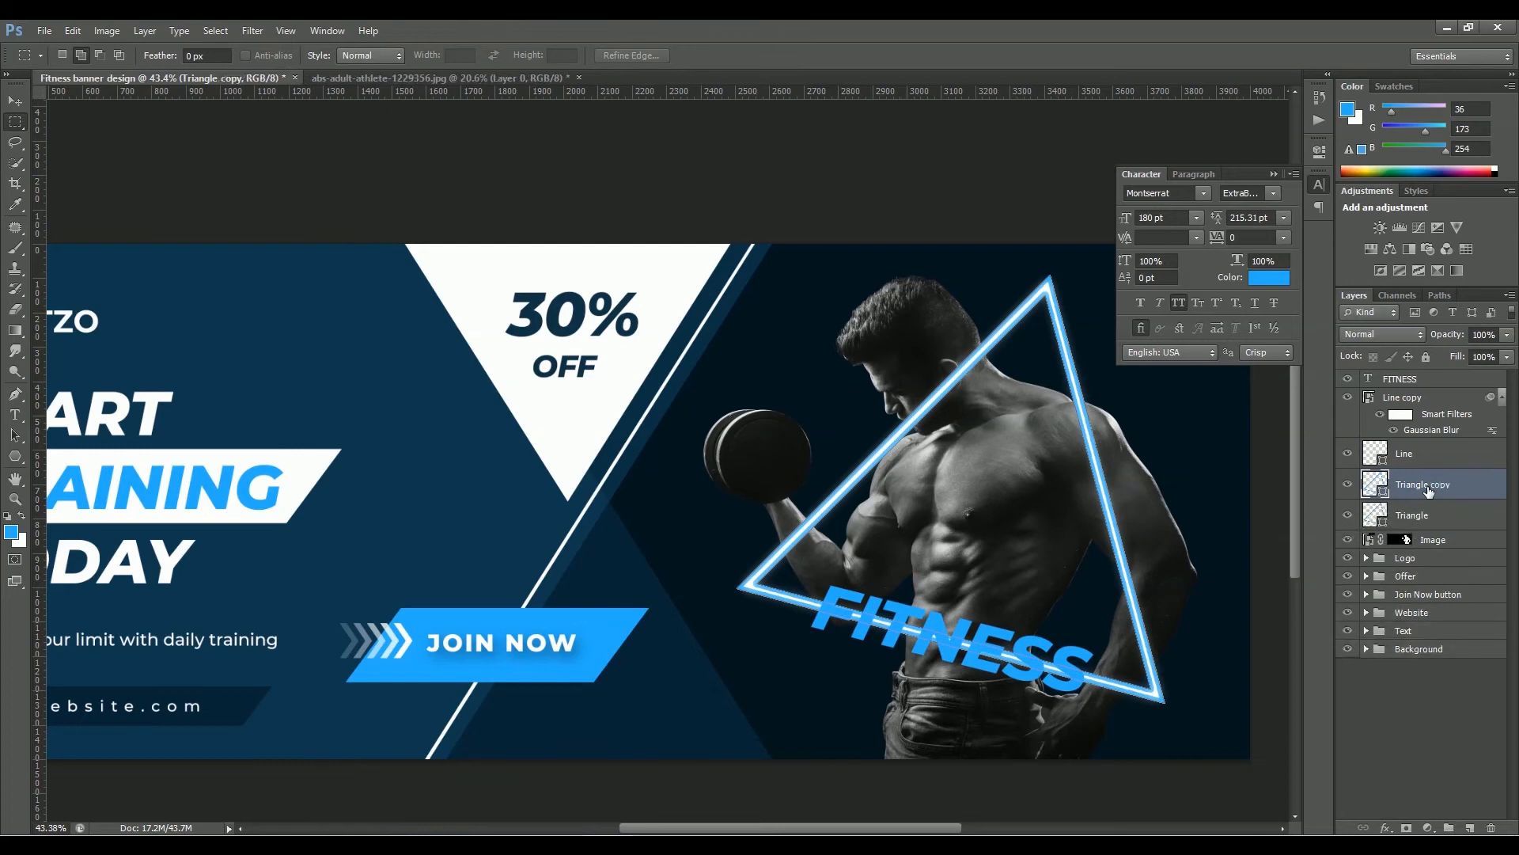
pyautogui.rightClick(1469, 495)
pyautogui.click(1345, 347)
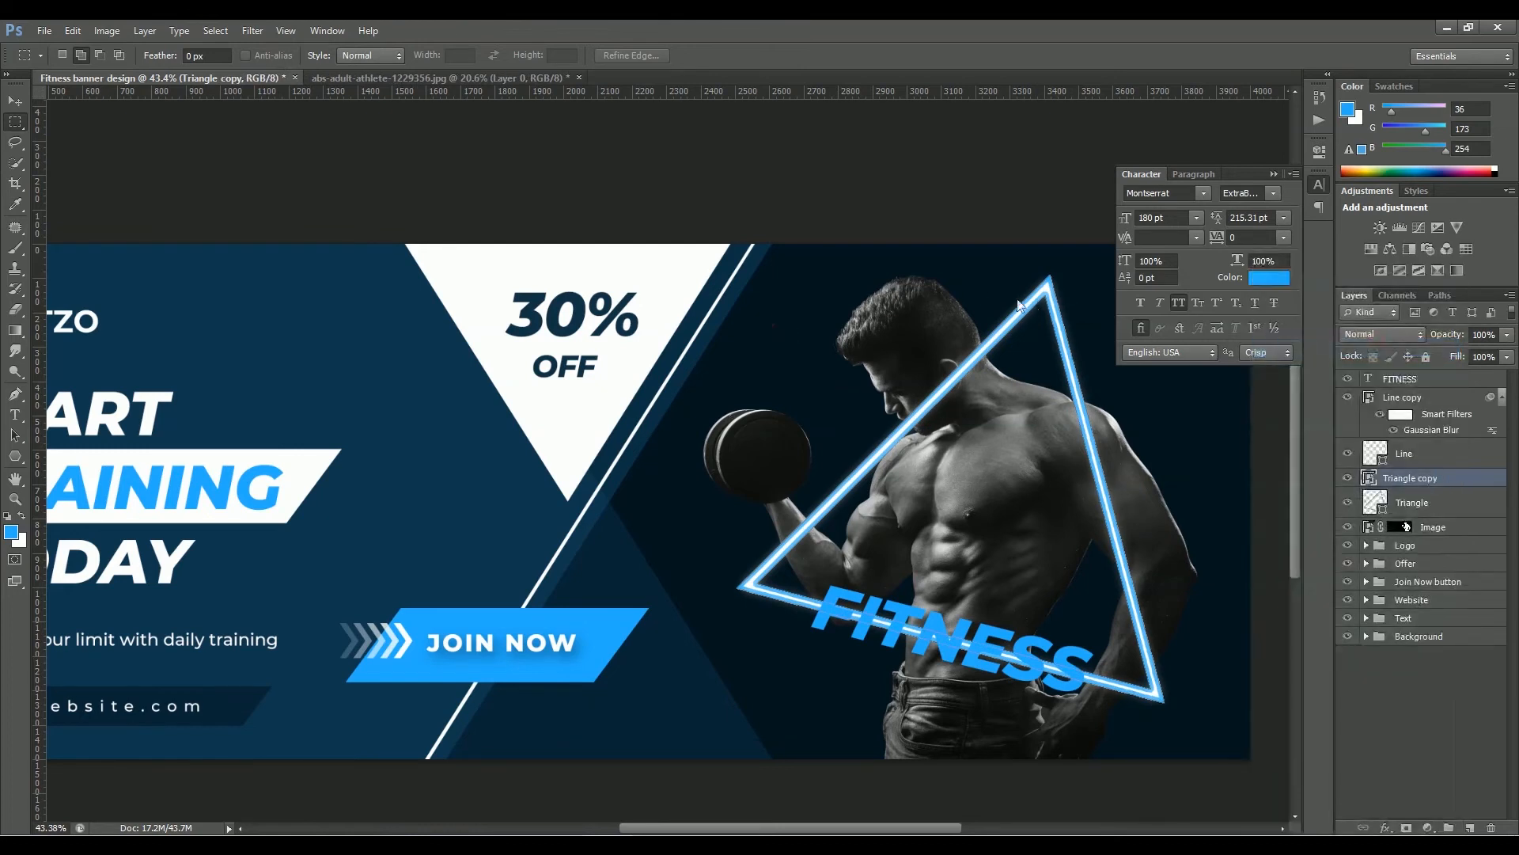
pyautogui.click(258, 30)
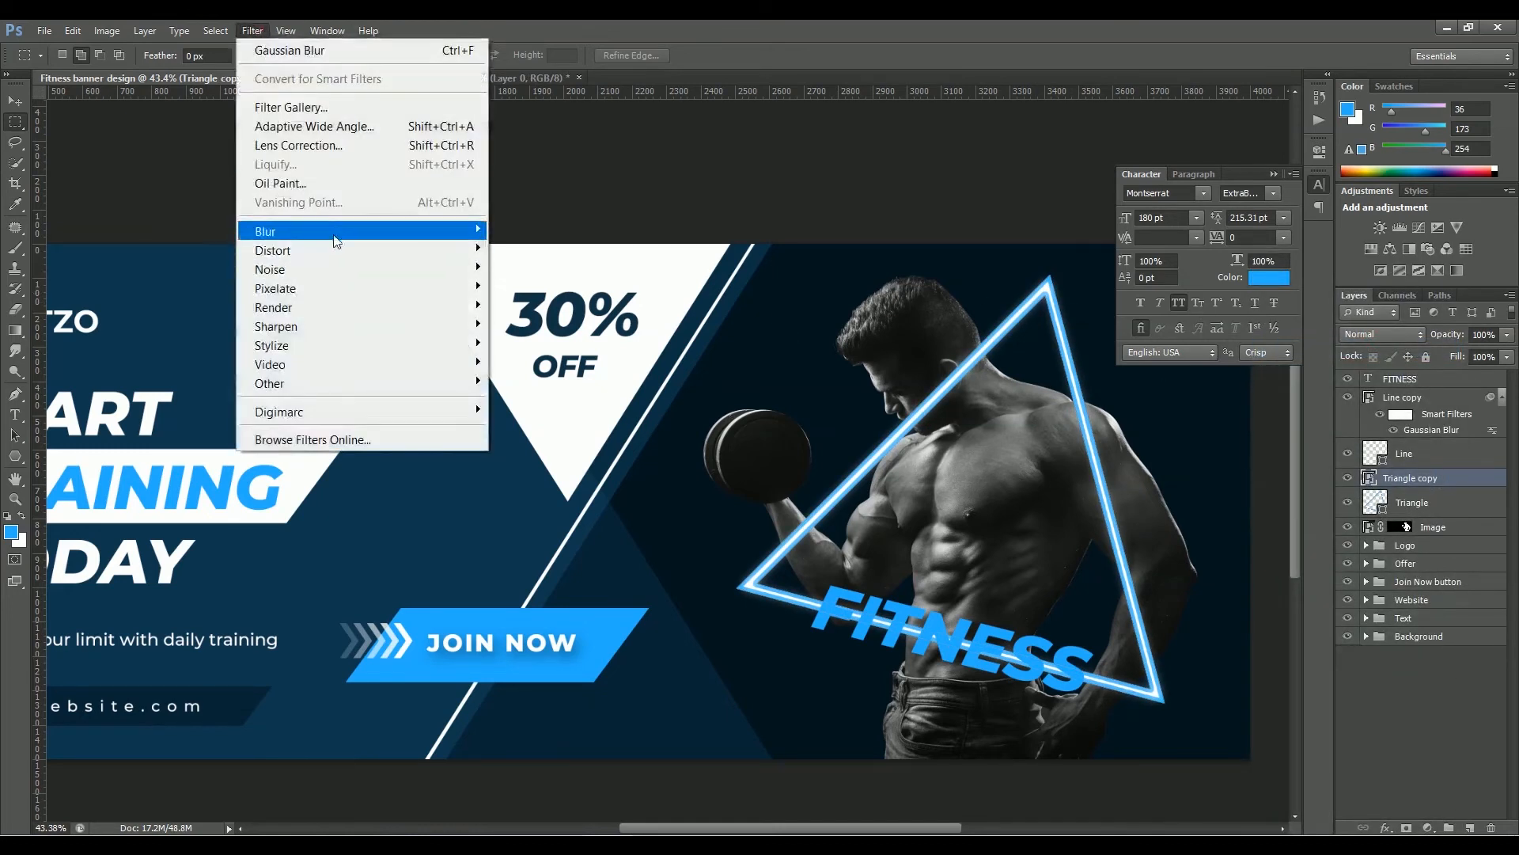
pyautogui.click(336, 229)
pyautogui.click(541, 372)
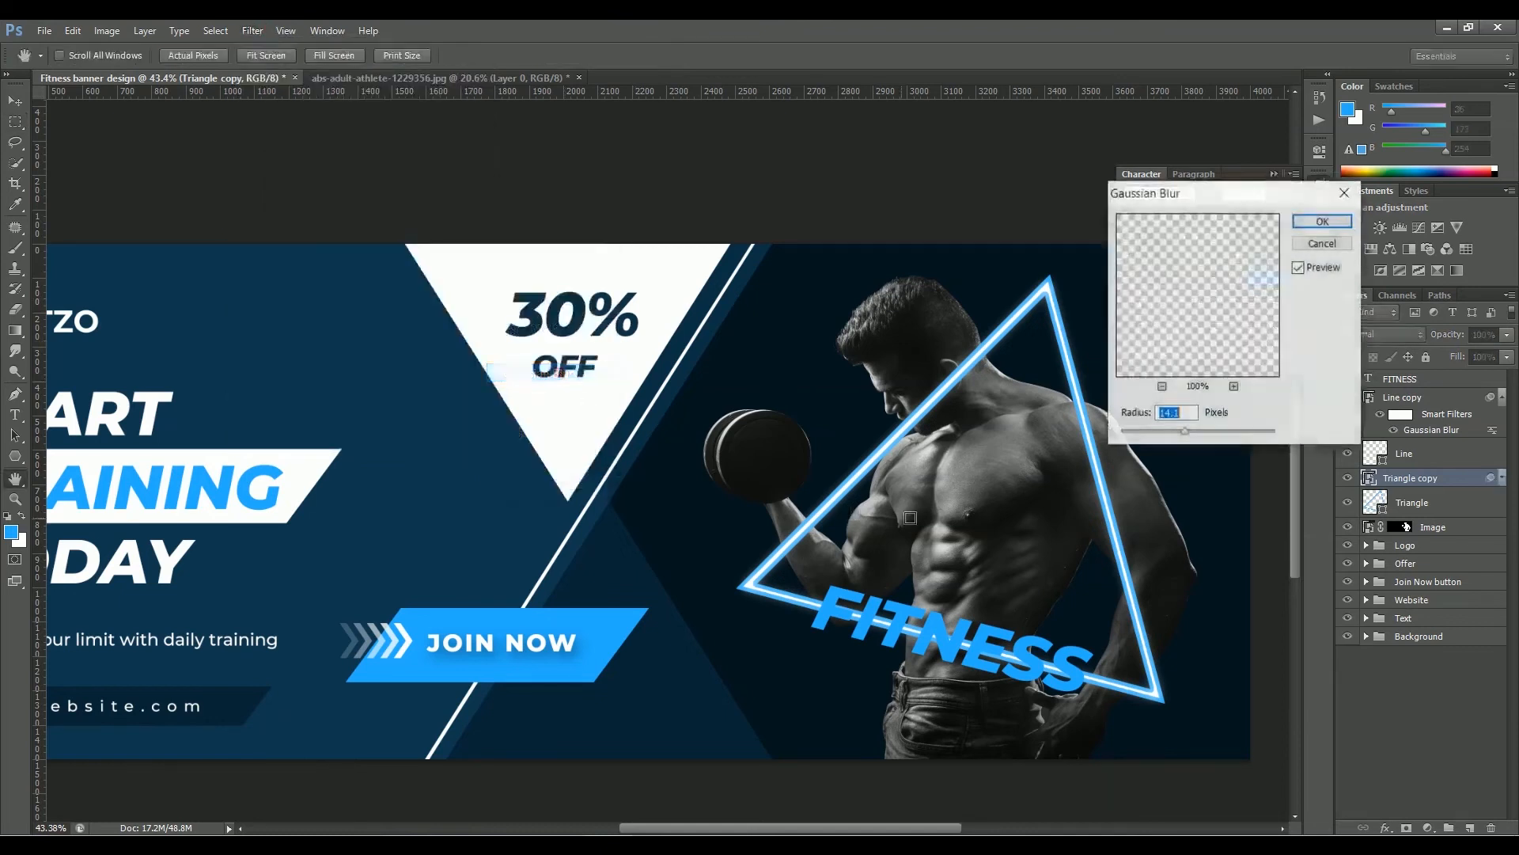
pyautogui.moveTo(1180, 432); pyautogui.dragTo(1184, 429)
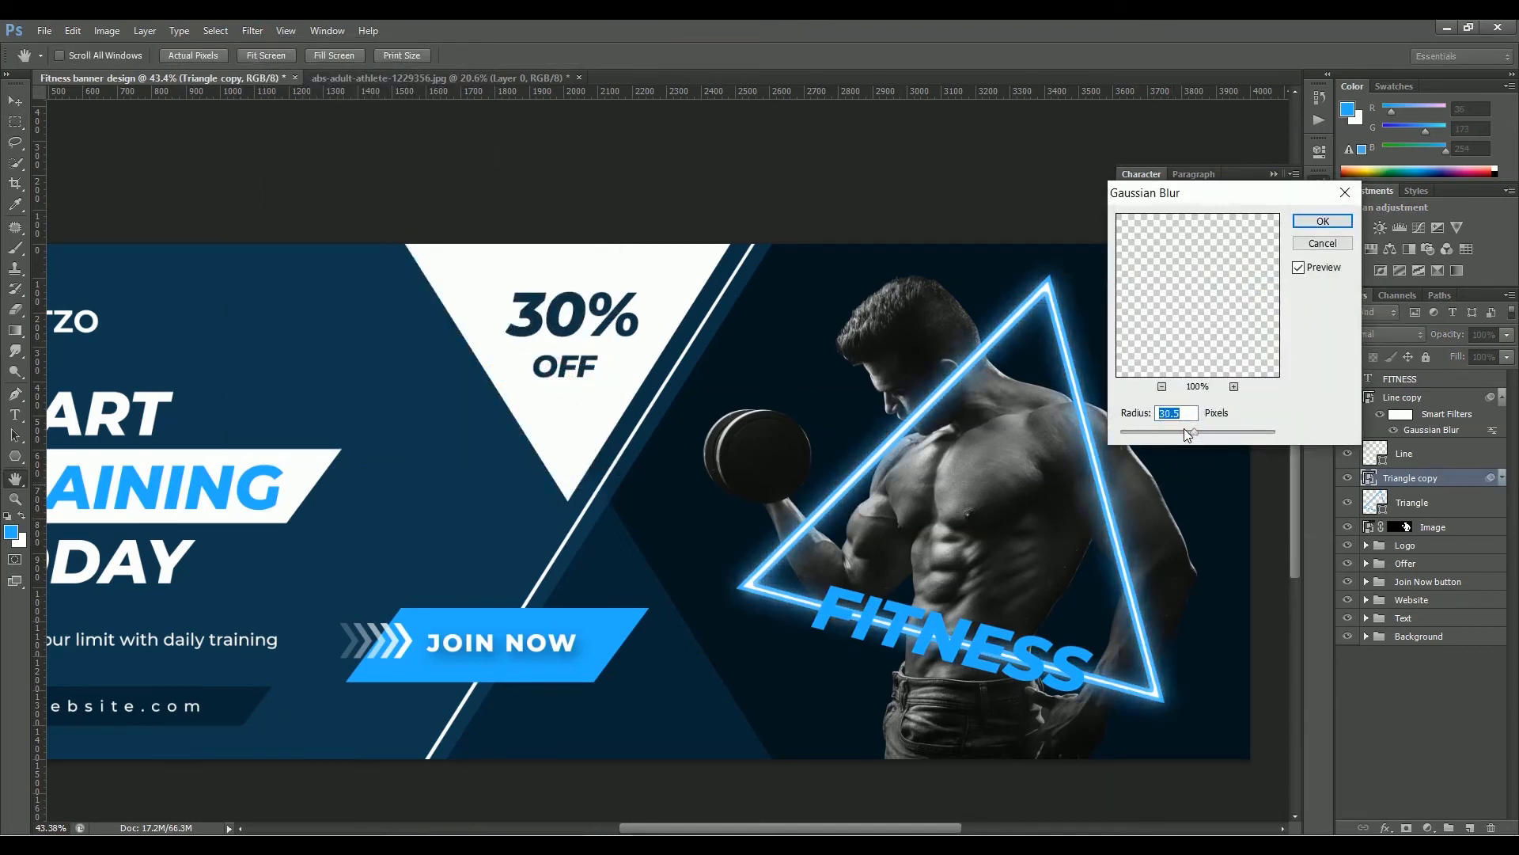
pyautogui.click(1324, 223)
# Duplicate the blurred Line copy layer to strengthen the white glow
pyautogui.click(1442, 458)
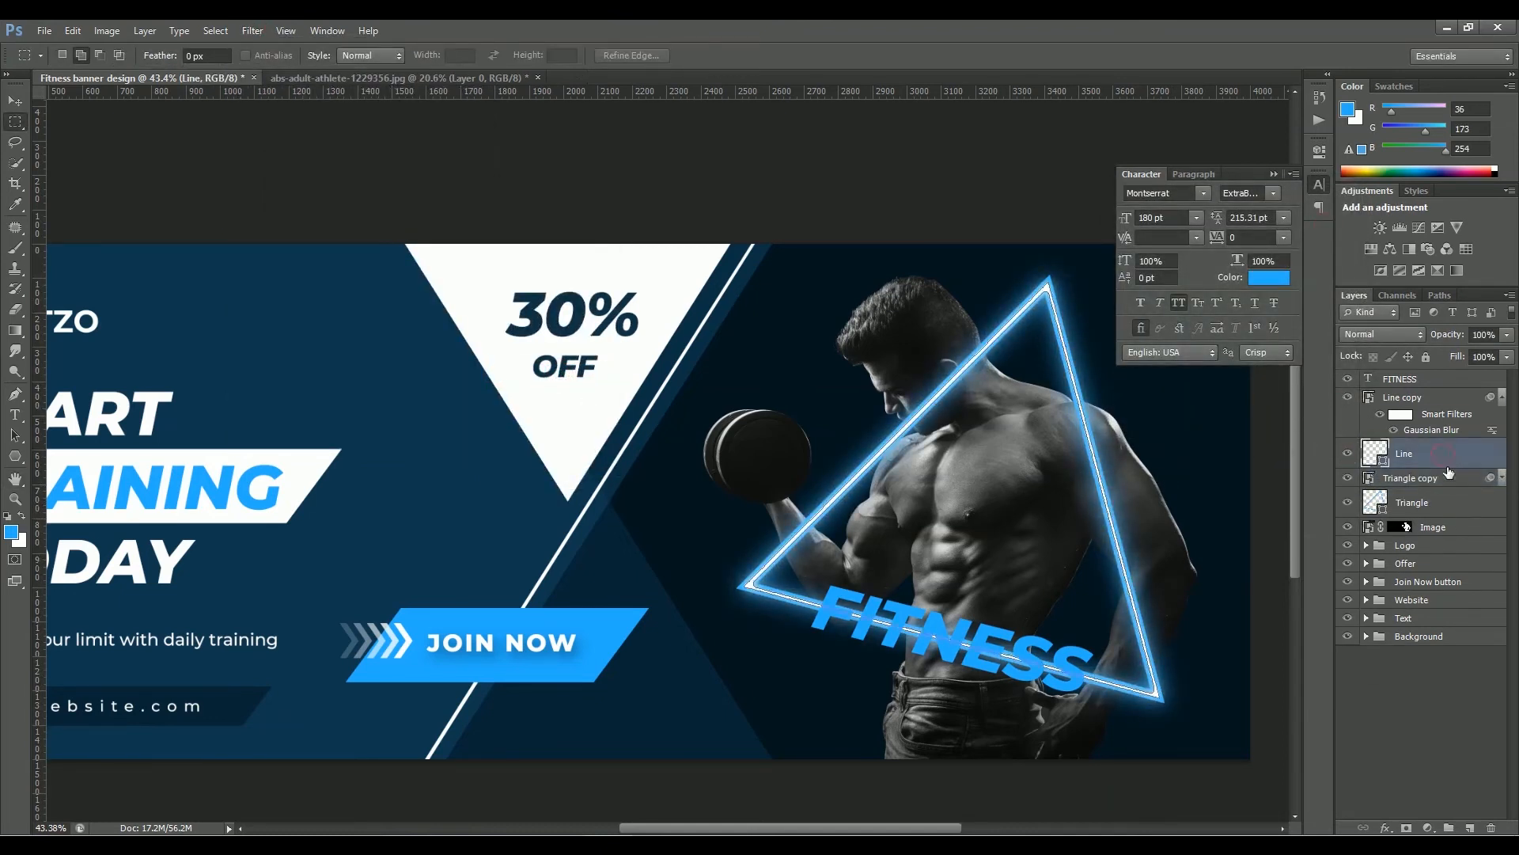
pyautogui.click(1436, 397)
pyautogui.hotkey('ctrl', 'j')
pyautogui.click(1348, 503)
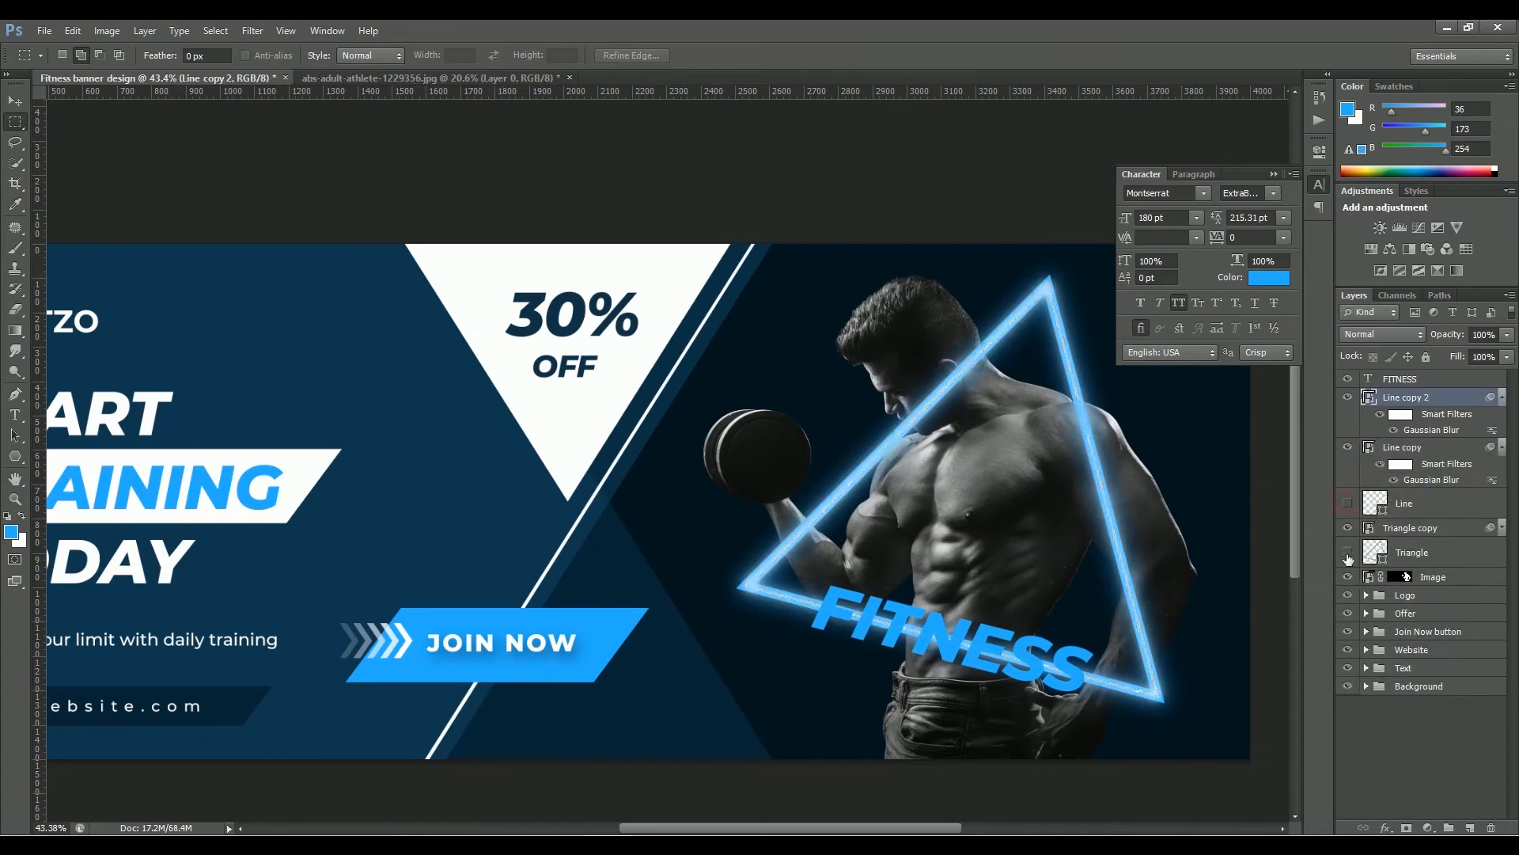
pyautogui.click(1348, 503)
pyautogui.press('v')
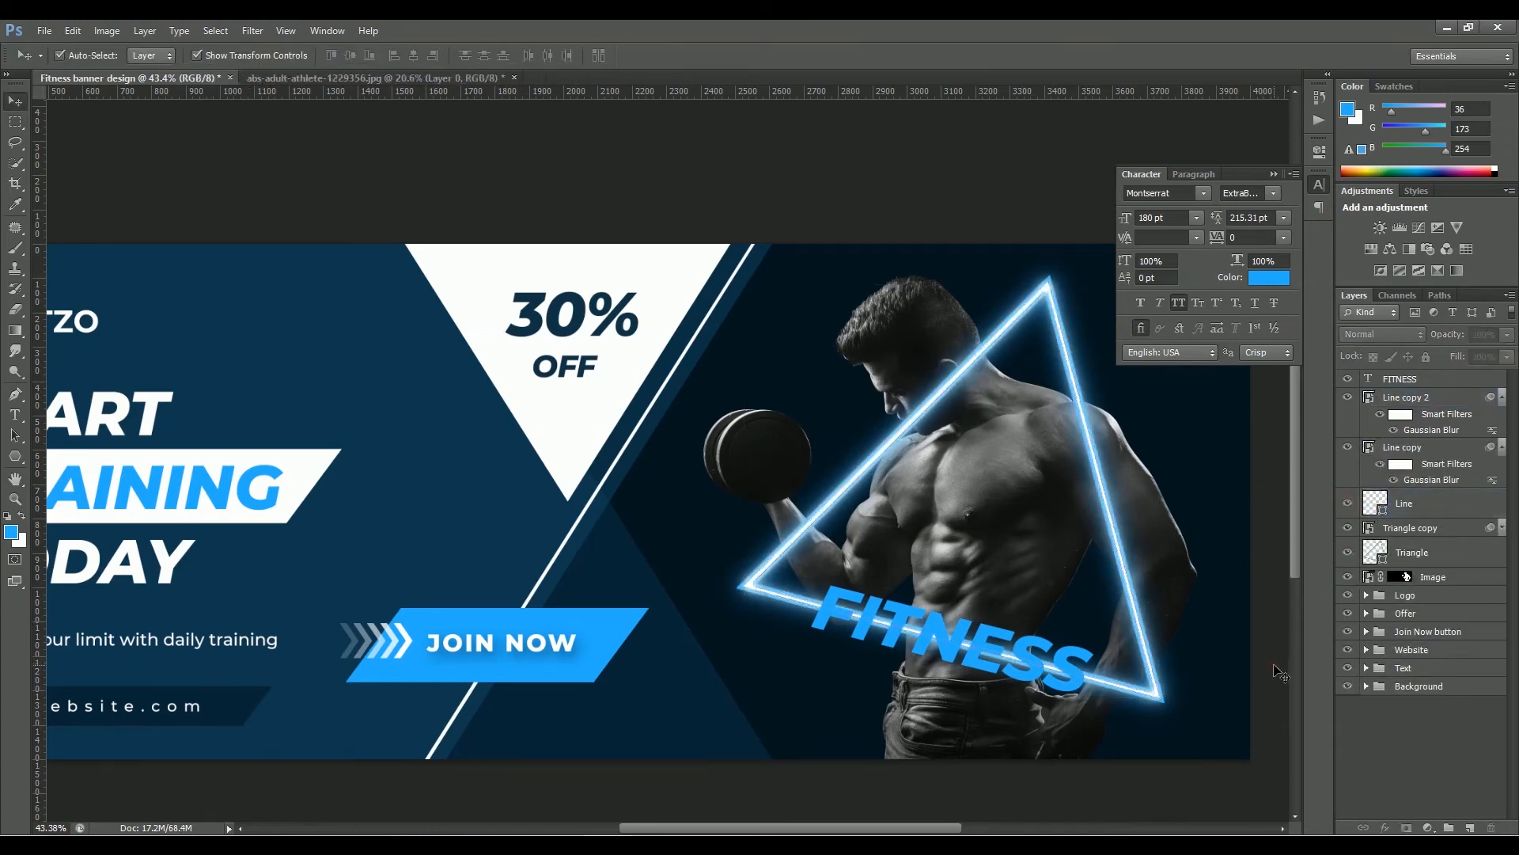
# Collapse the Line copies' smart filter lists and duplicate the blurred Triangle copy layer to strengthen the blue glow
pyautogui.click(1502, 447)
pyautogui.click(1502, 397)
pyautogui.click(1427, 464)
pyautogui.hotkey('ctrl', 'j')
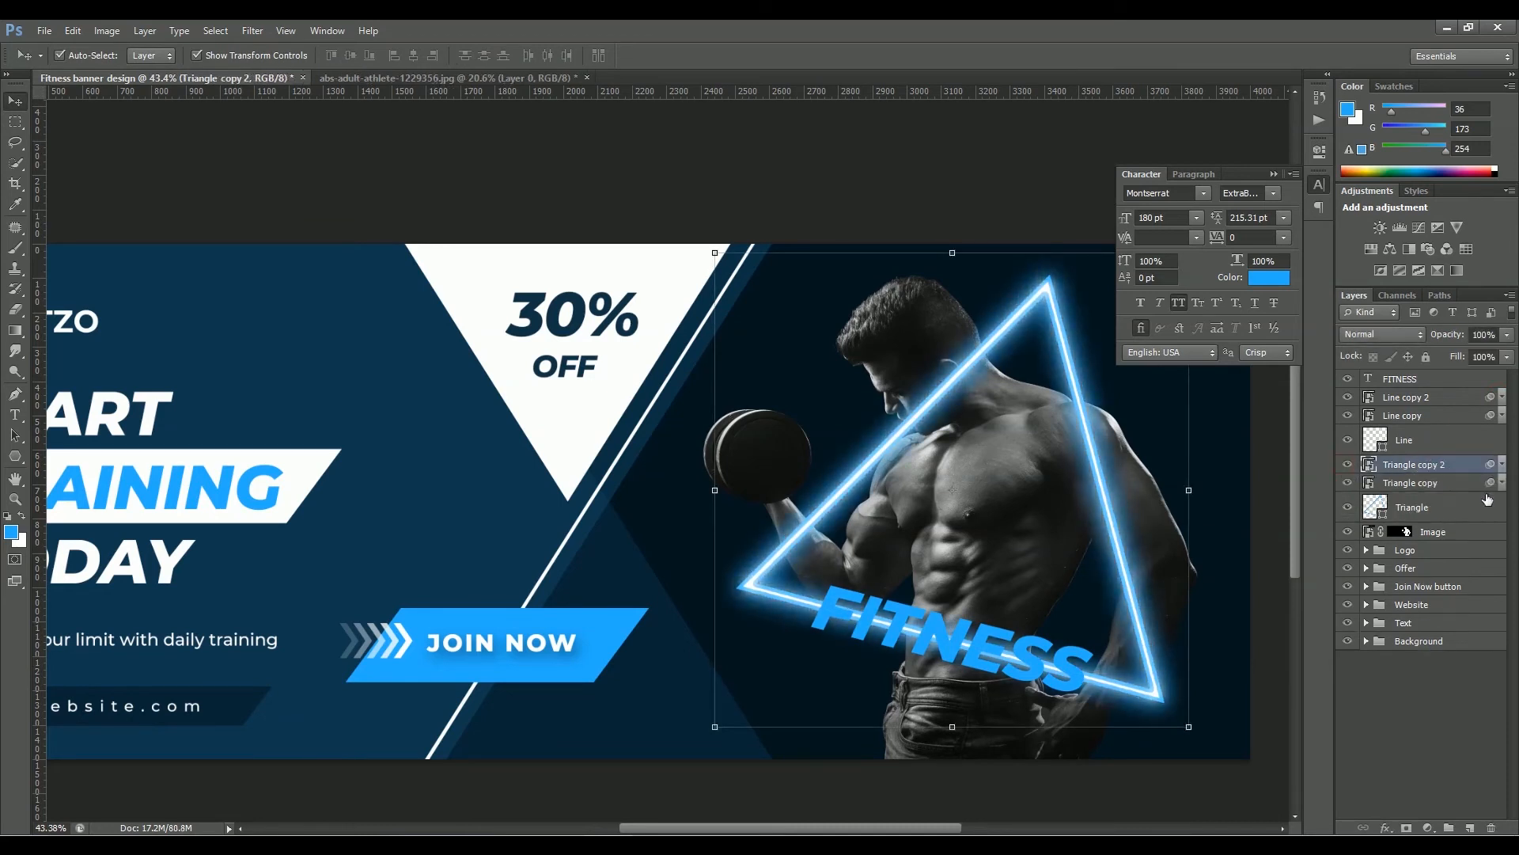
pyautogui.click(1425, 446)
pyautogui.click(1422, 506)
pyautogui.click(1266, 653)
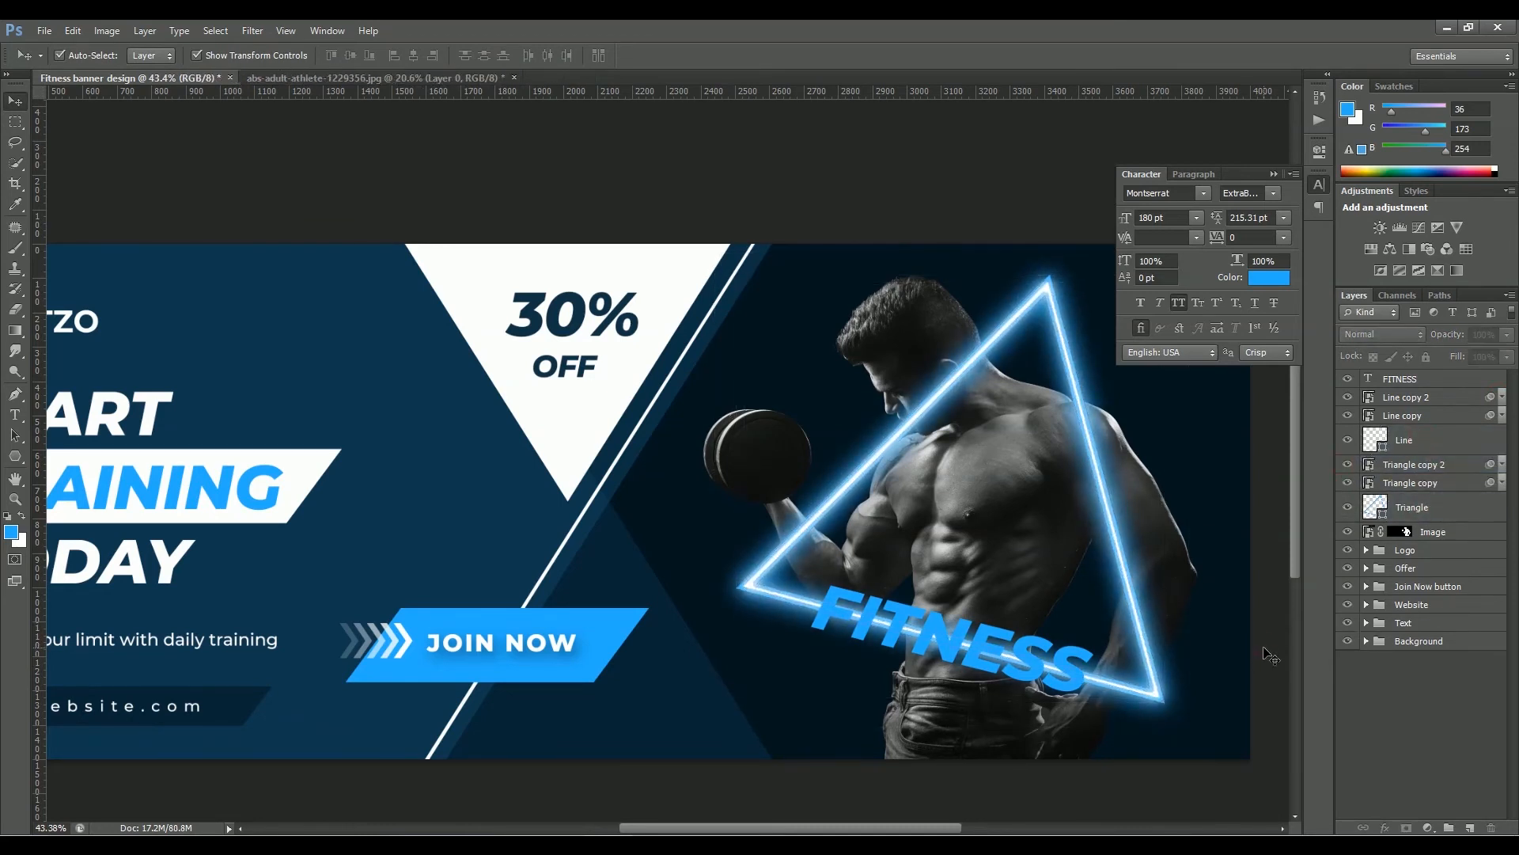
# Group all the Line and Triangle layers, including their blurred copies, into one group
pyautogui.click(1453, 510)
pyautogui.keyDown('shift'); pyautogui.click(1435, 397); pyautogui.keyUp('shift')
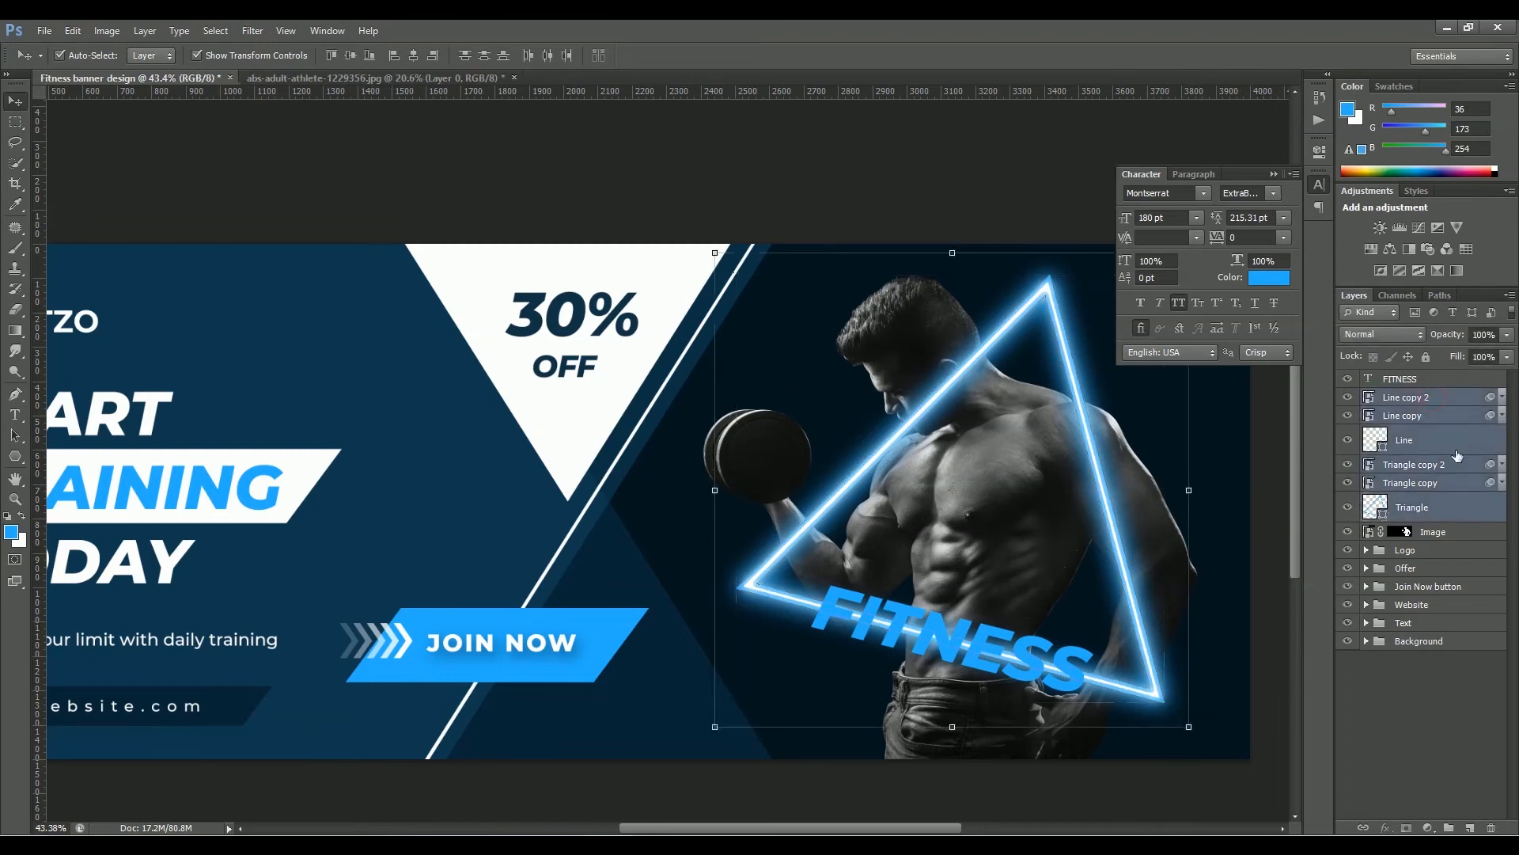
pyautogui.hotkey('ctrl', 'g')
# Mask the new group with an inverted copy of the Image layer's mask so the glowing triangle sits behind the athlete
pyautogui.click(1406, 829)
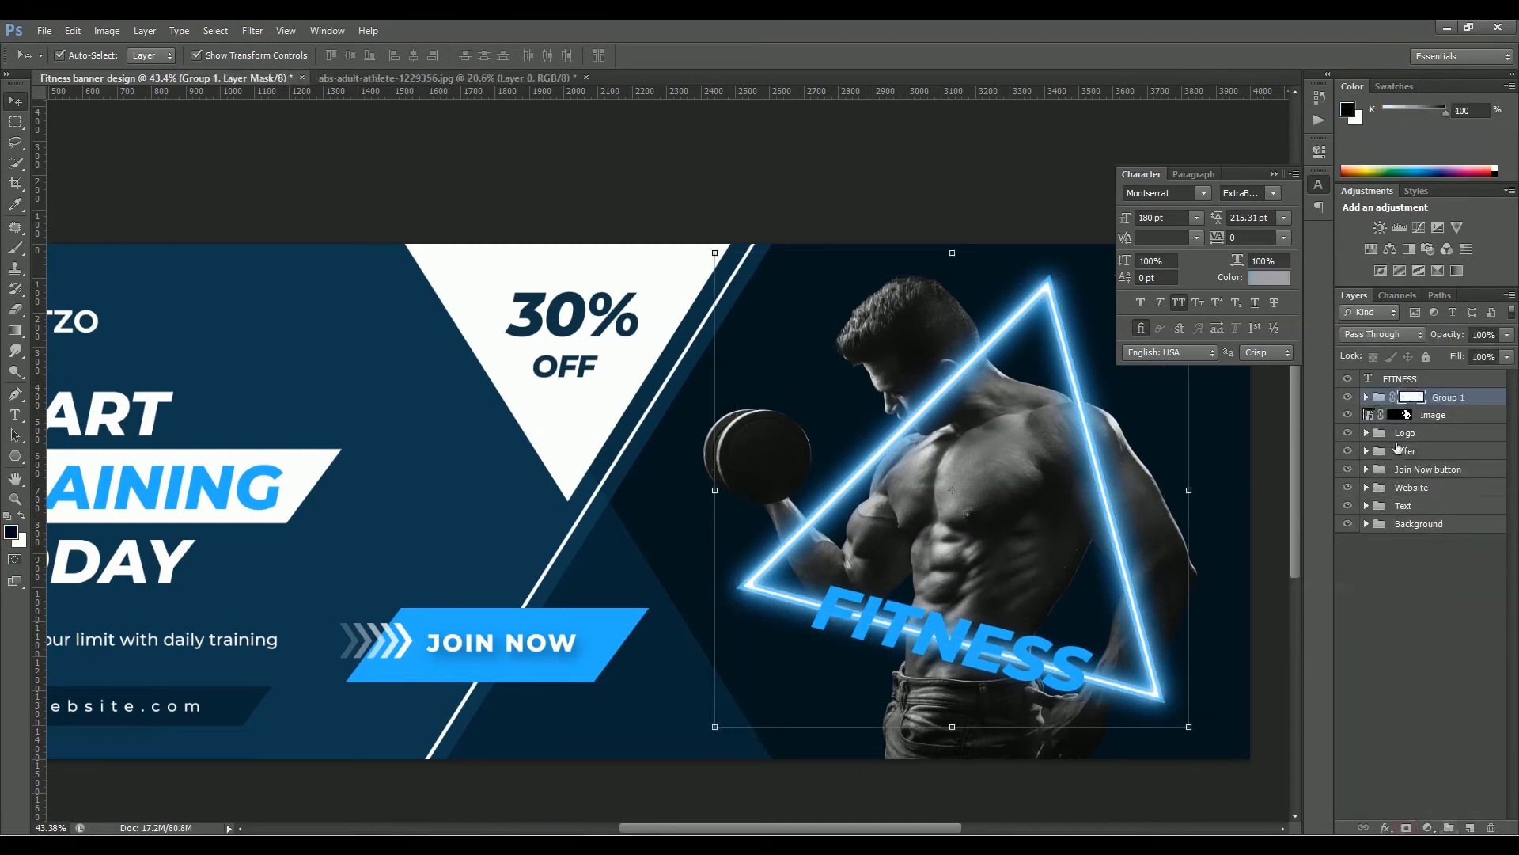
pyautogui.moveTo(1403, 416); pyautogui.dragTo(1415, 398)
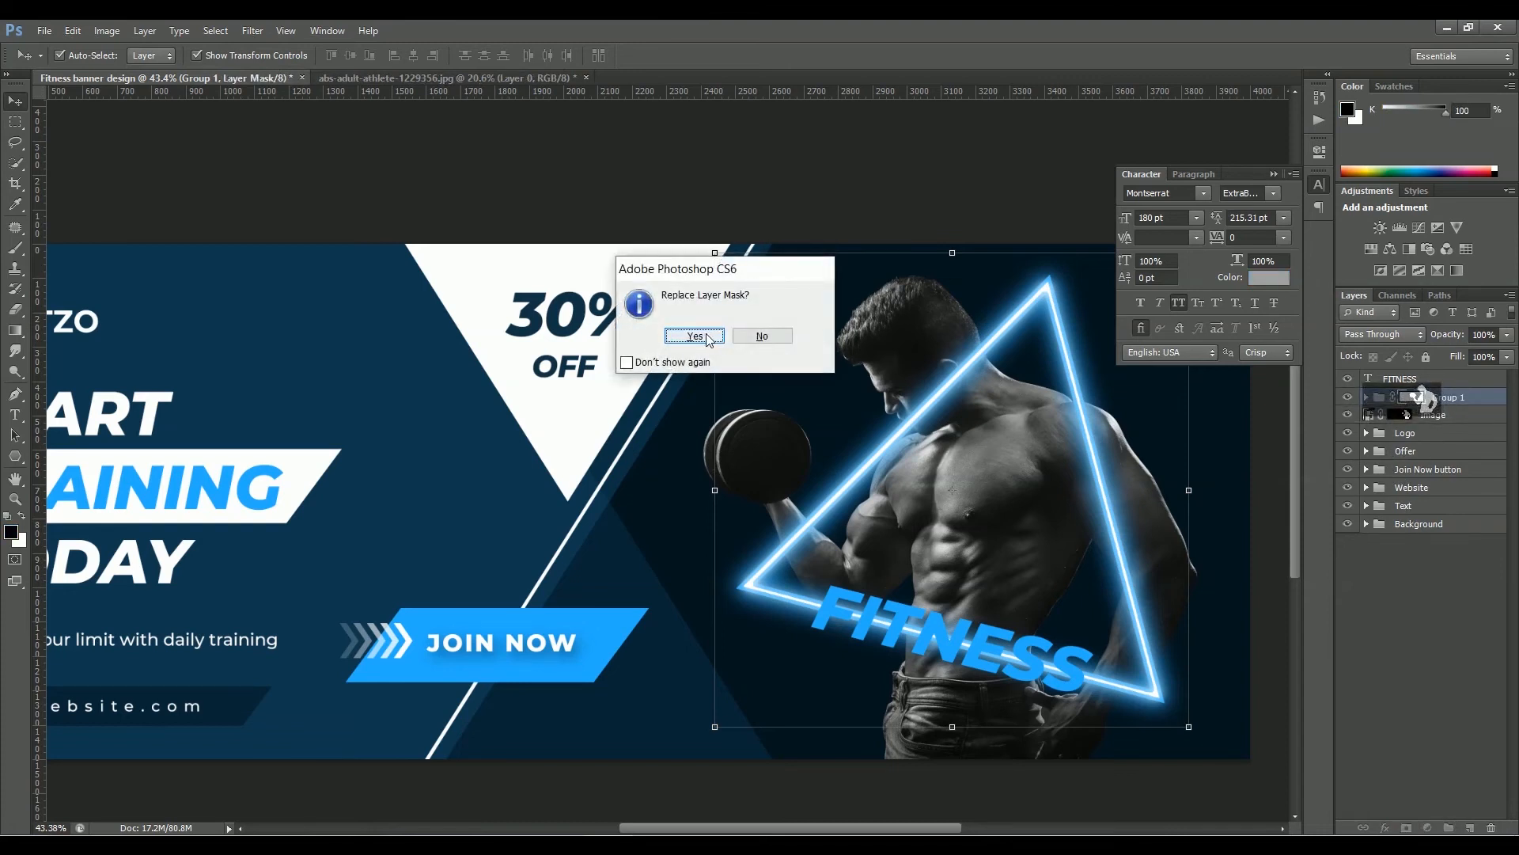
pyautogui.click(695, 336)
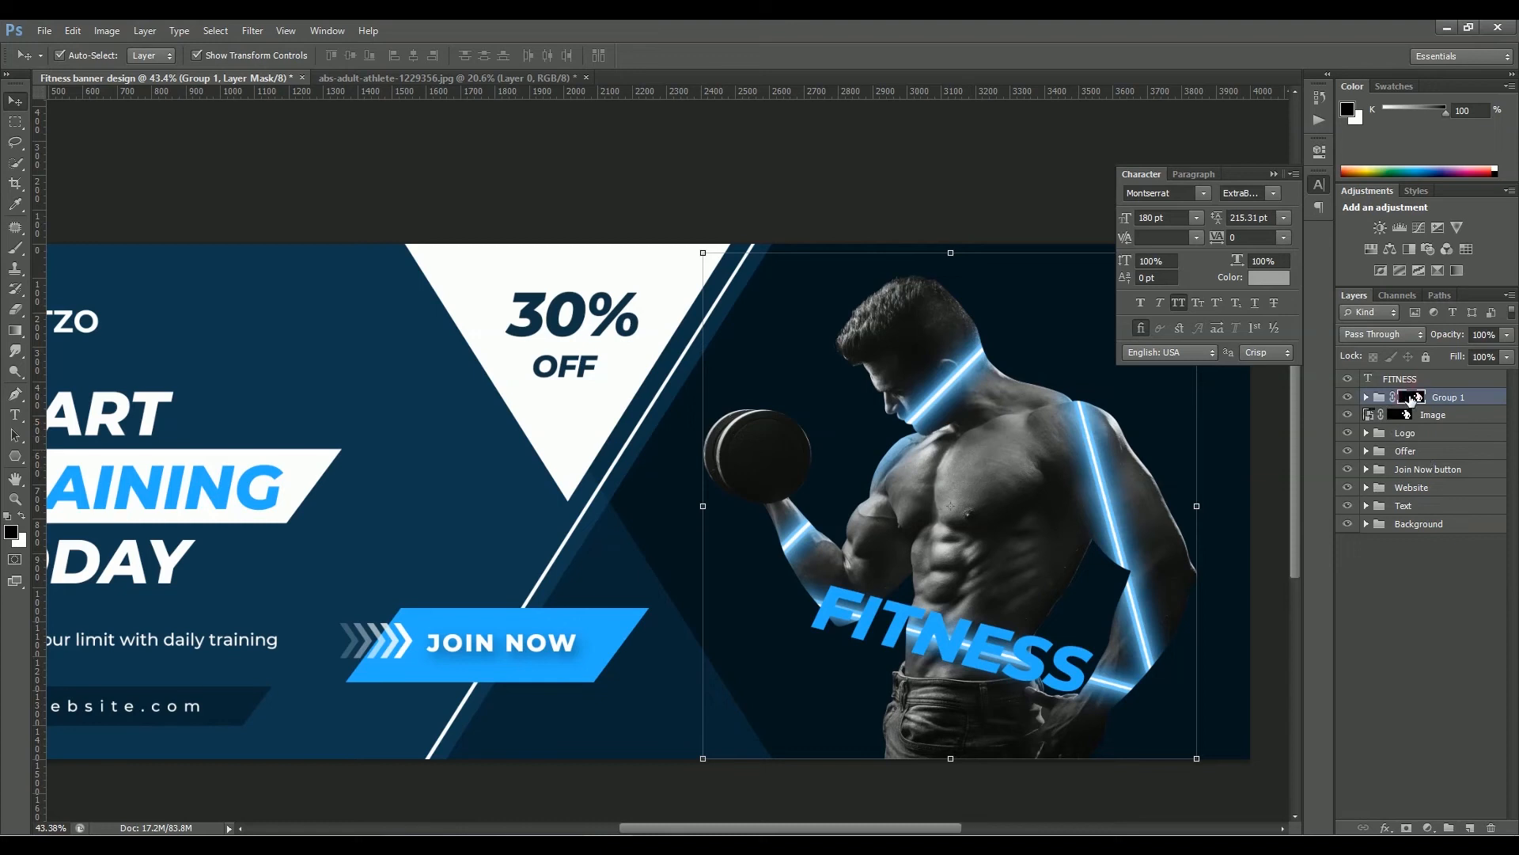
pyautogui.hotkey('ctrl', 'i')
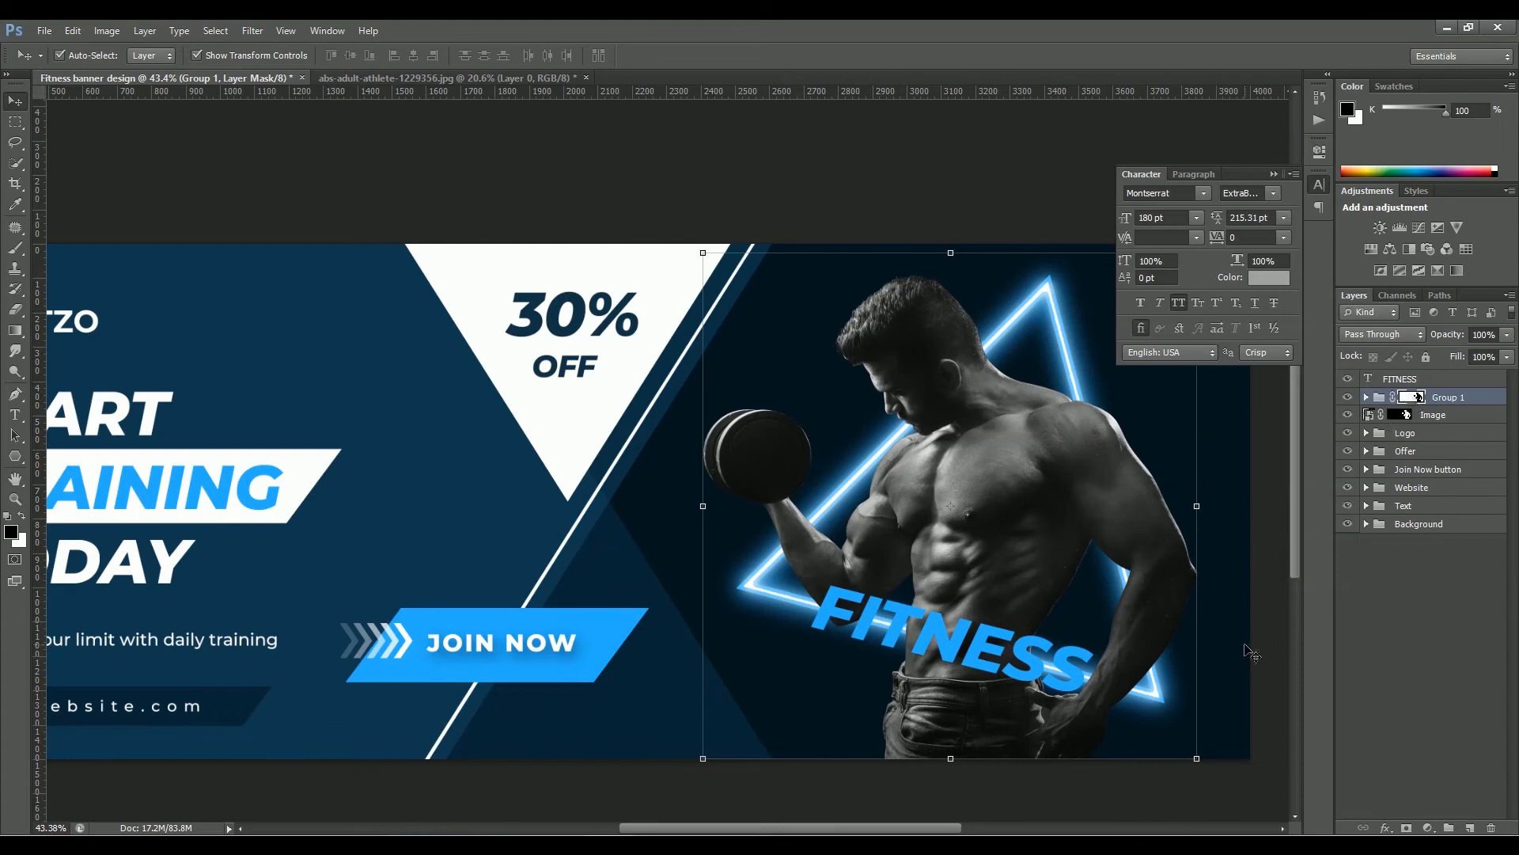
# Rename the masked glow group "Traingle"
pyautogui.doubleClick(1447, 398)
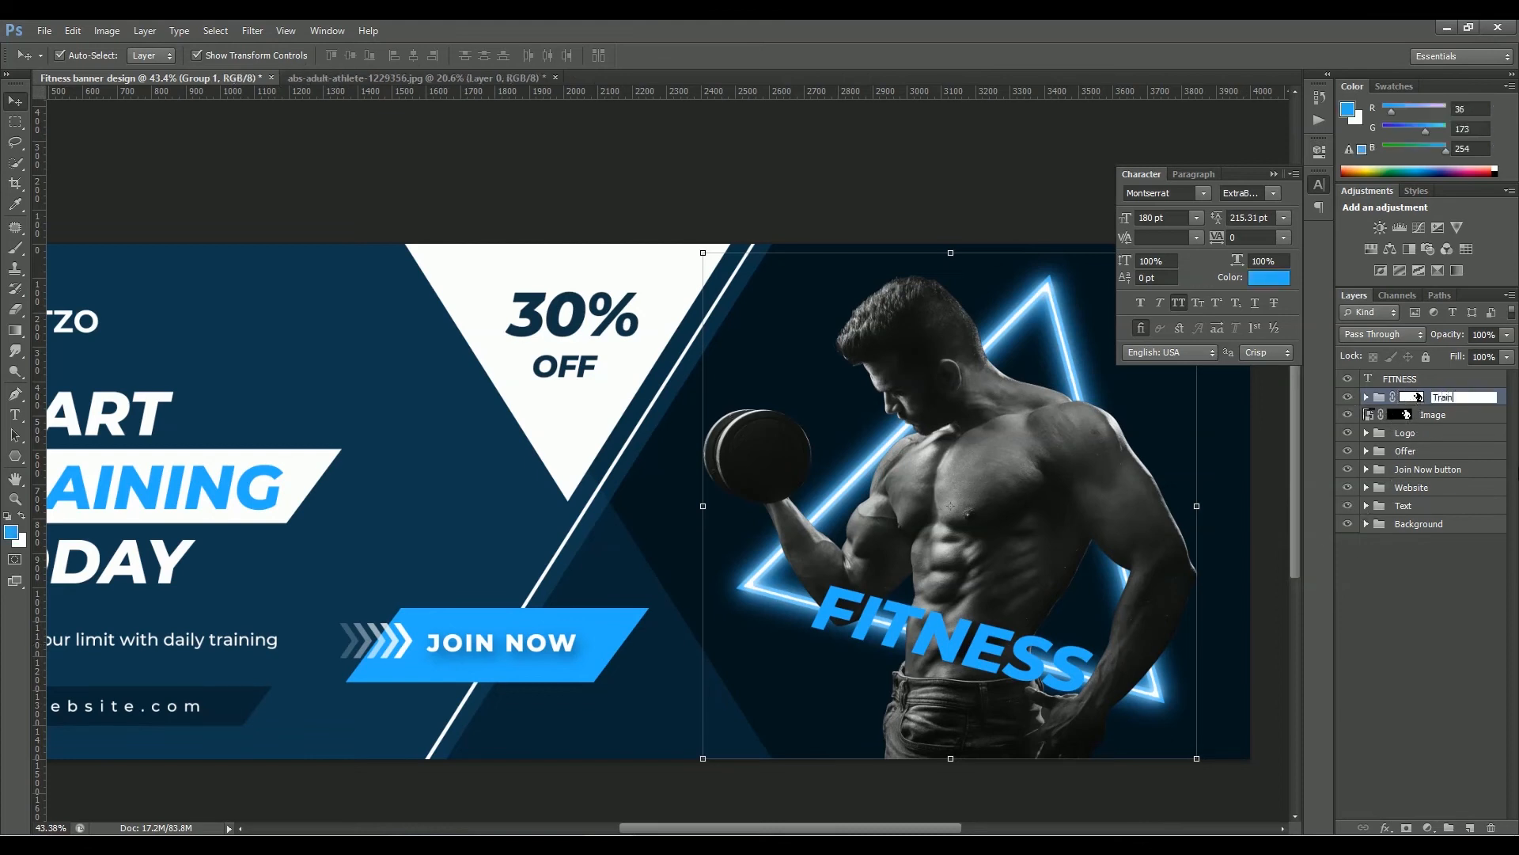
pyautogui.write('Traingle')
pyautogui.press('Return')
# Duplicate the FITNESS text layer and apply a 30.5 px Gaussian Blur to the copy
pyautogui.click(1404, 383)
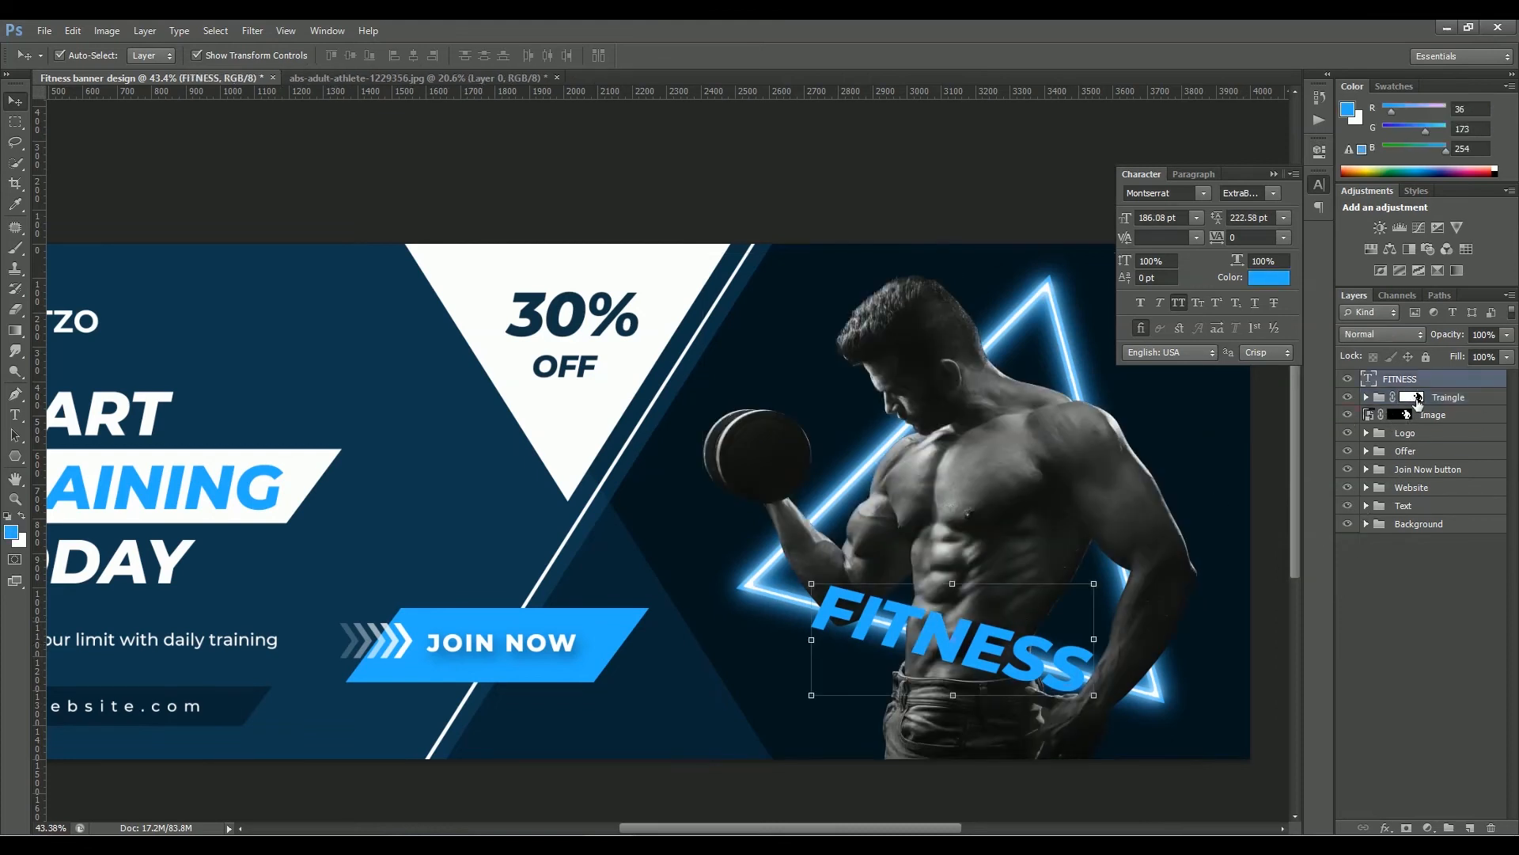
pyautogui.hotkey('ctrl', 'j')
pyautogui.click(252, 31)
pyautogui.click(546, 369)
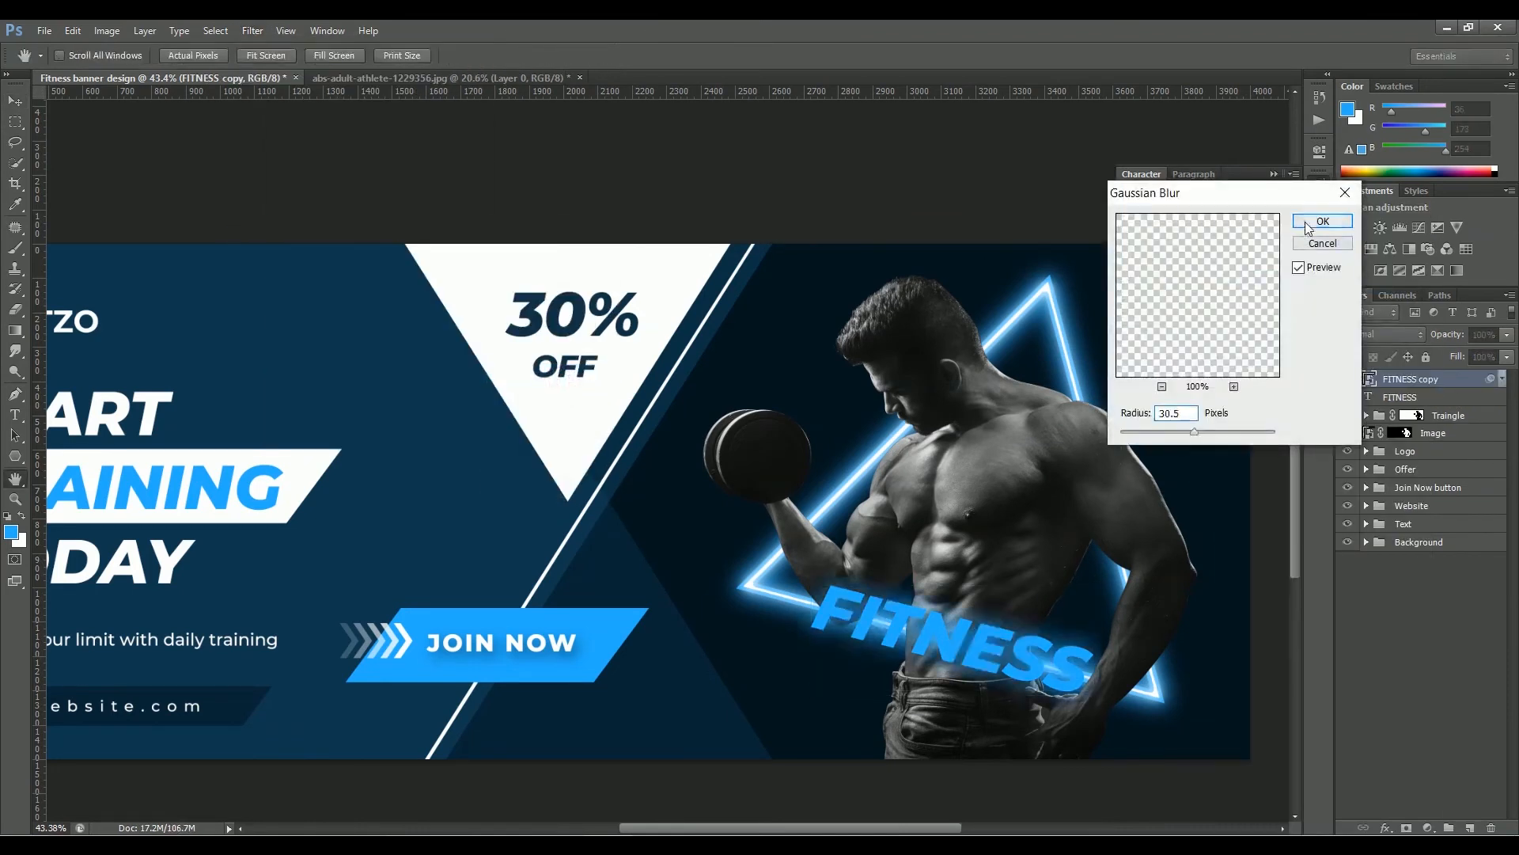
pyautogui.click(1320, 224)
# Load the FITNESS text as a selection, contract it on a new layer and convert it to a work path
pyautogui.click(1401, 428)
pyautogui.keyDown('ctrl'); pyautogui.click(1370, 428); pyautogui.keyUp('ctrl')
pyautogui.click(251, 32)
pyautogui.click(443, 304)
pyautogui.click(1430, 829)
pyautogui.click(1470, 828)
pyautogui.click(15, 122)
pyautogui.rightClick(780, 244)
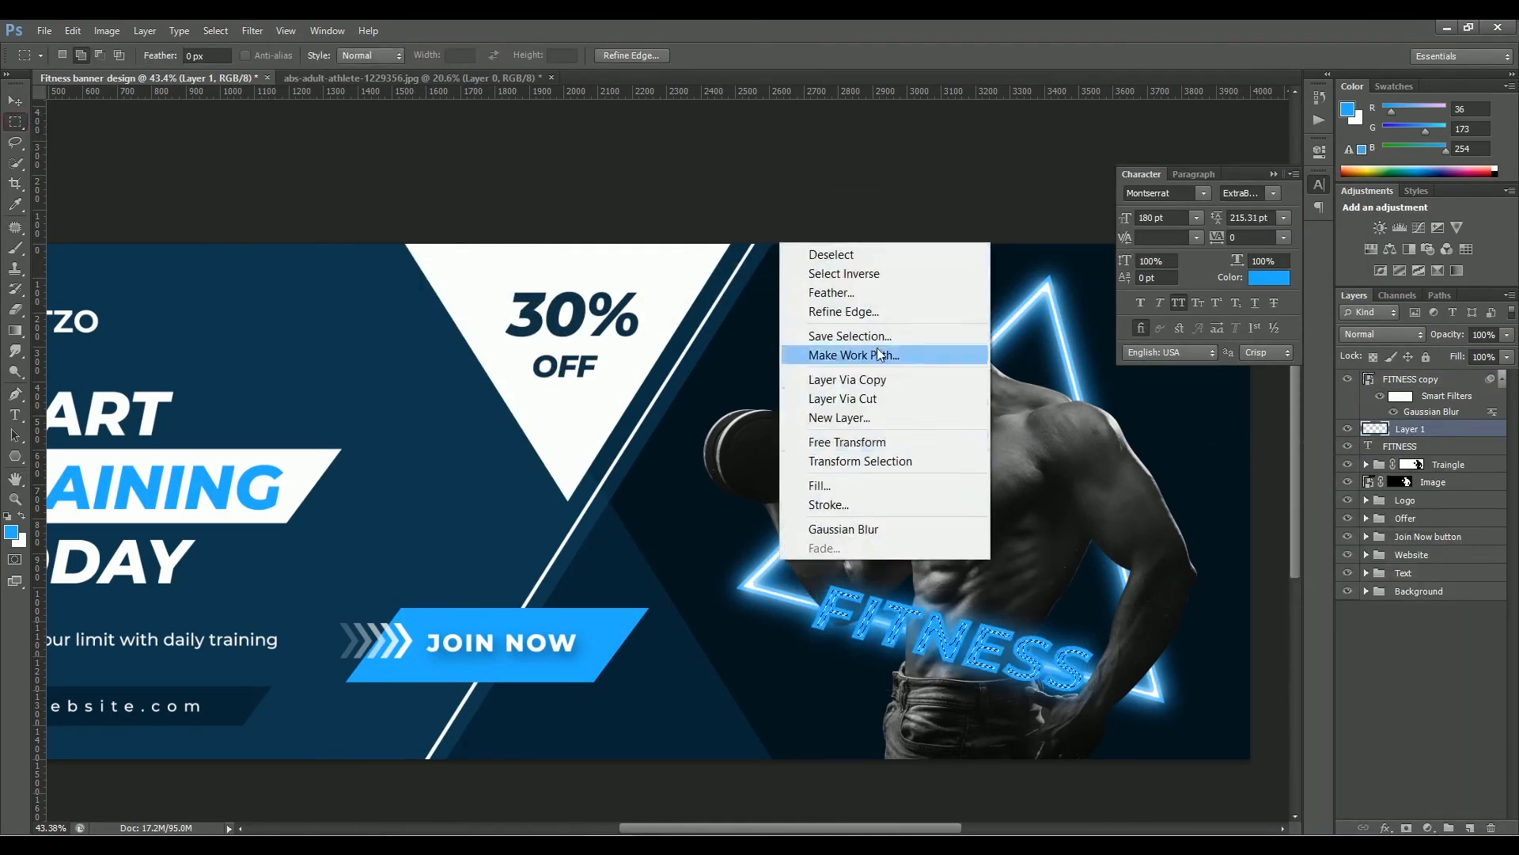
pyautogui.click(876, 353)
# Fill the FITNESS work path with a white solid color fill layer
pyautogui.click(1429, 828)
pyautogui.click(1356, 435)
pyautogui.click(1348, 437)
pyautogui.click(1350, 439)
# Duplicate the white letter fill layer, convert the copy to a smart object and apply a Gaussian Blur
pyautogui.hotkey('ctrl', 'j')
pyautogui.rightClick(1434, 383)
pyautogui.click(1306, 347)
pyautogui.click(253, 31)
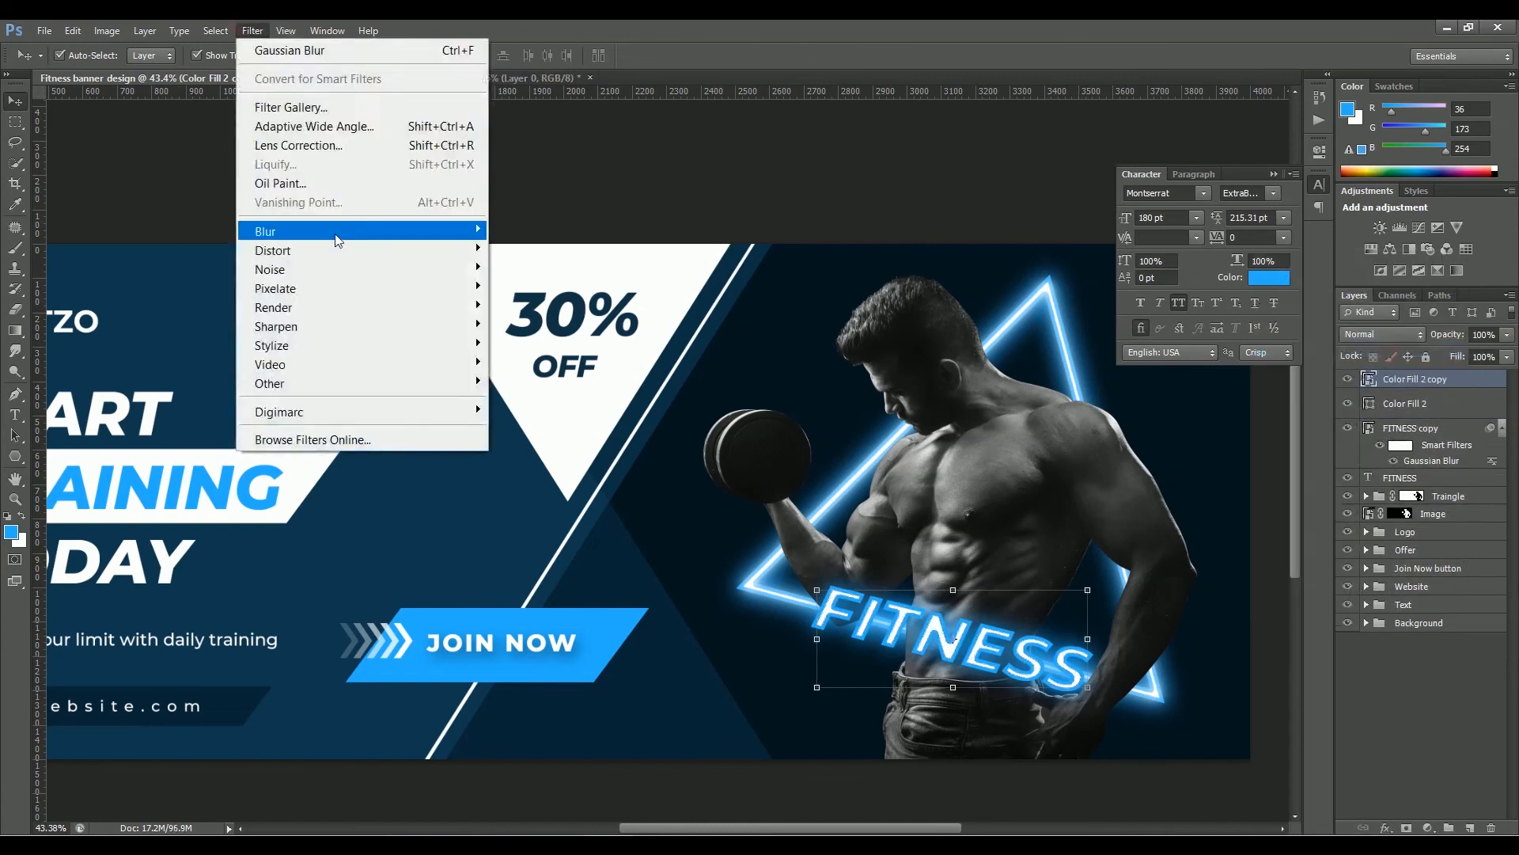
pyautogui.click(546, 369)
pyautogui.click(1345, 224)
# Collapse the smart filter lists and duplicate the blurred FITNESS copy layer to strengthen the blue glow
pyautogui.click(1502, 379)
pyautogui.click(1502, 429)
pyautogui.click(1458, 431)
pyautogui.hotkey('ctrl', 'j')
# Group the FITNESS text with all its fill and glow layers and name the group "Neon Fitness"
pyautogui.click(1453, 382)
pyautogui.keyDown('shift'); pyautogui.click(1450, 461); pyautogui.keyUp('shift')
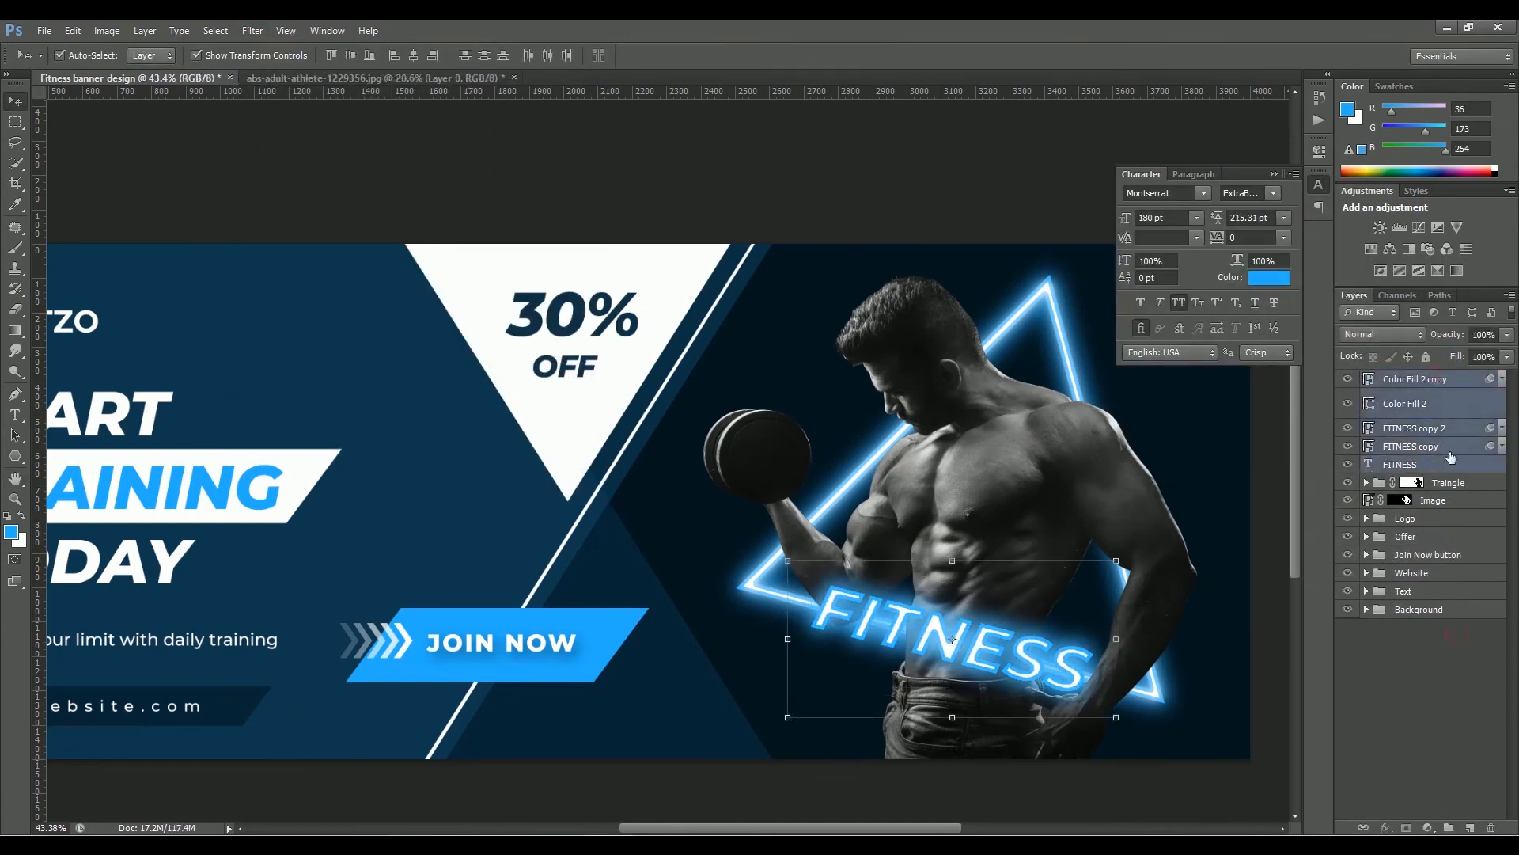
pyautogui.hotkey('ctrl', 'g')
pyautogui.doubleClick(1410, 380)
pyautogui.write('Neon Fitness')
# Touch up the Traingle group's mask with the brush at the triangle's lower corner beside the athlete's arm
pyautogui.click(1412, 397)
pyautogui.press('b')
pyautogui.press('x')
pyautogui.rightClick(1135, 697)
pyautogui.moveTo(1153, 704)
pyautogui.mouseDown()
pyautogui.moveTo(1355, 705)
pyautogui.moveTo(1177, 733)
pyautogui.mouseUp()
pyautogui.press('Return')
pyautogui.press('z')
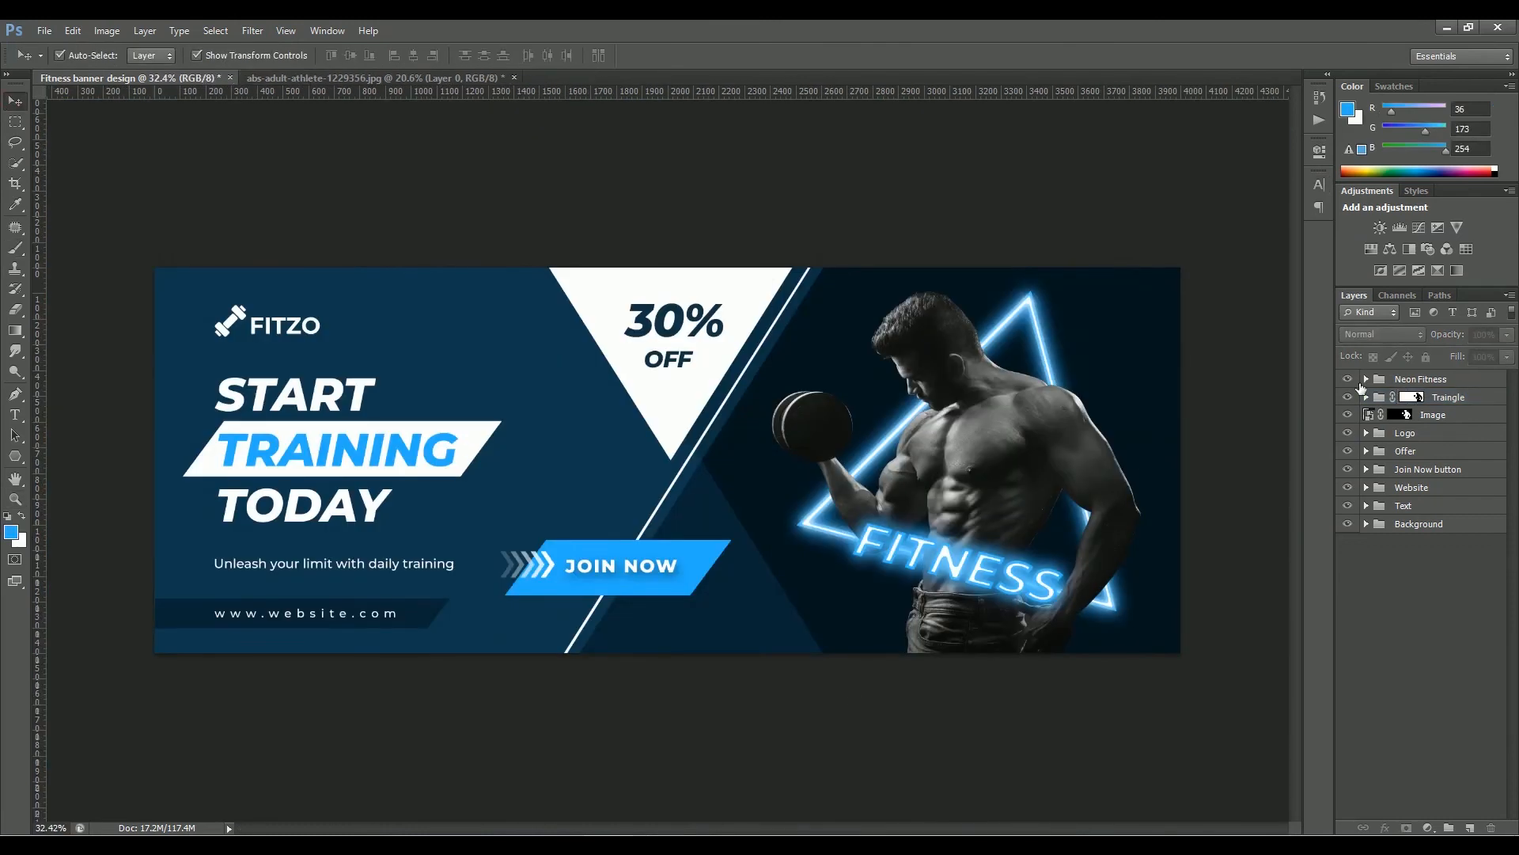
# Add a Gradient Map adjustment above the Image layer, running from dark navy to bright blue
pyautogui.click(1358, 418)
pyautogui.click(1428, 827)
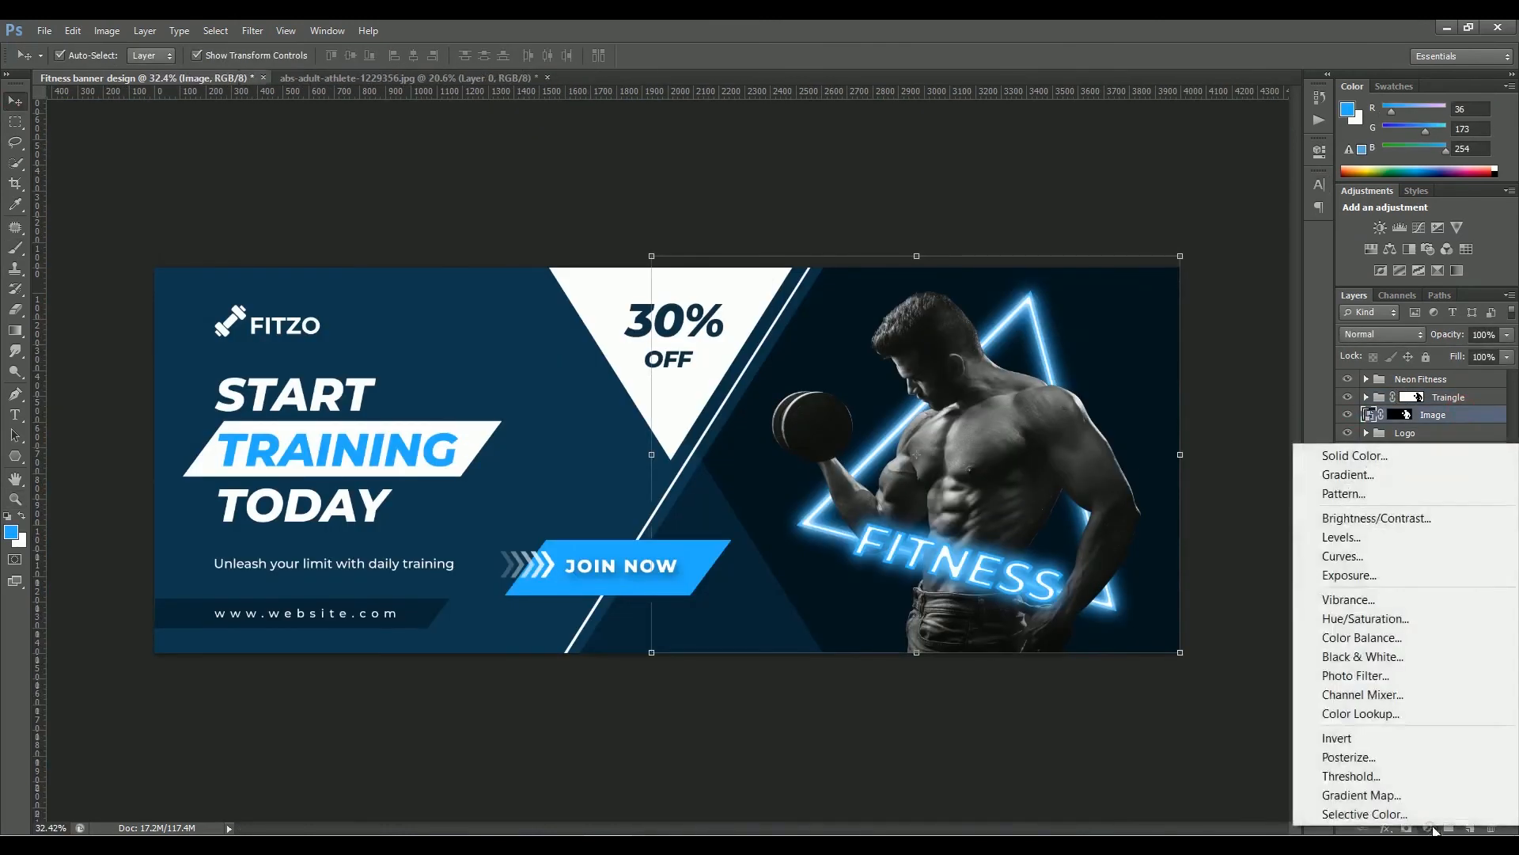
pyautogui.click(1409, 796)
pyautogui.click(1143, 195)
pyautogui.doubleClick(1446, 562)
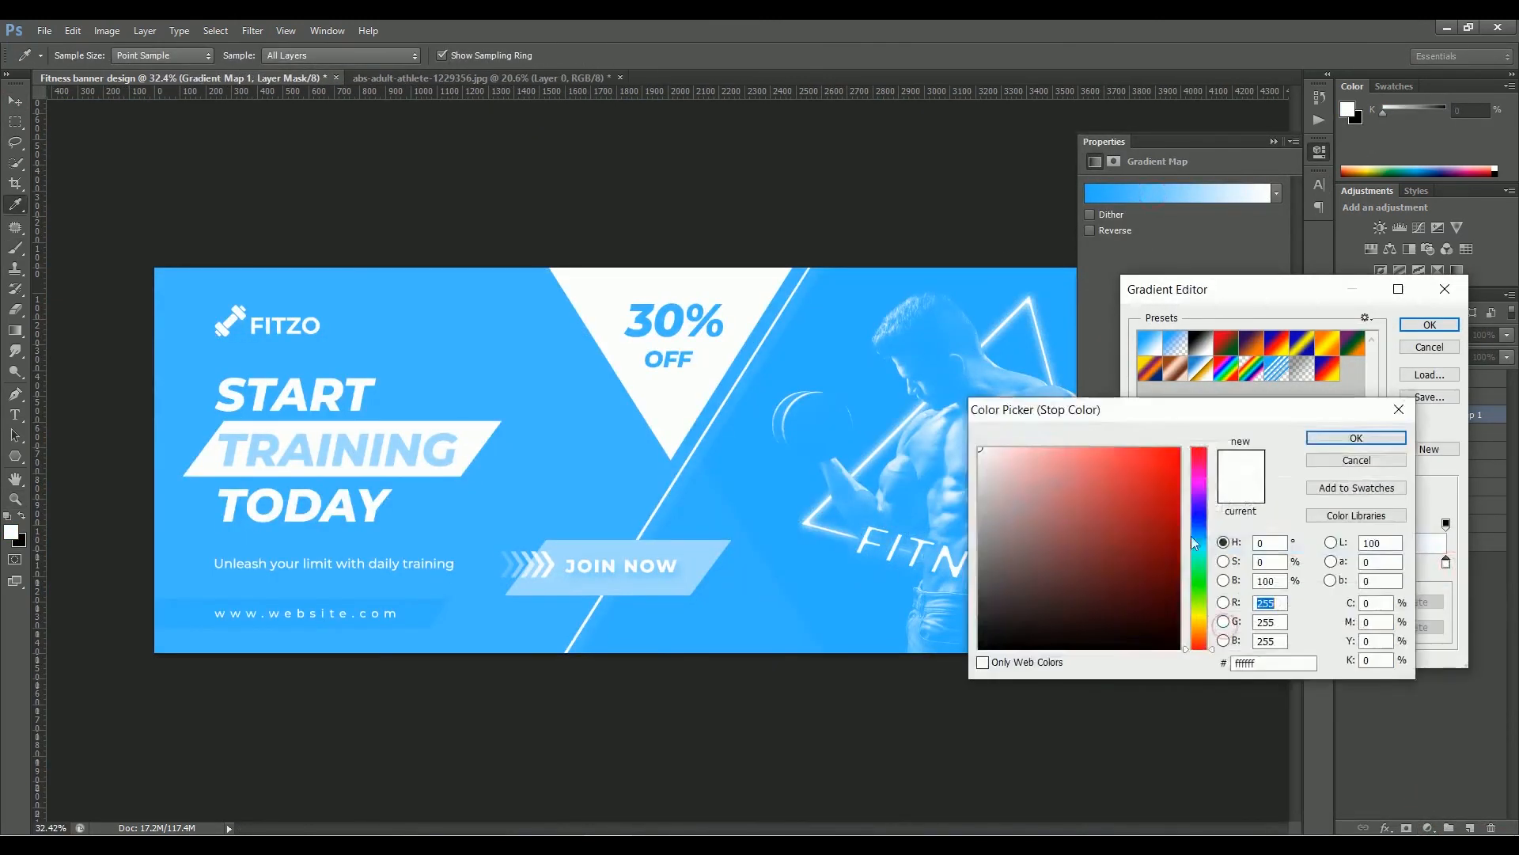
pyautogui.click(1199, 534)
pyautogui.click(1142, 607)
pyautogui.click(1357, 438)
pyautogui.moveTo(1446, 563); pyautogui.dragTo(1478, 569)
pyautogui.moveTo(1168, 566); pyautogui.dragTo(1162, 568)
pyautogui.click(1430, 324)
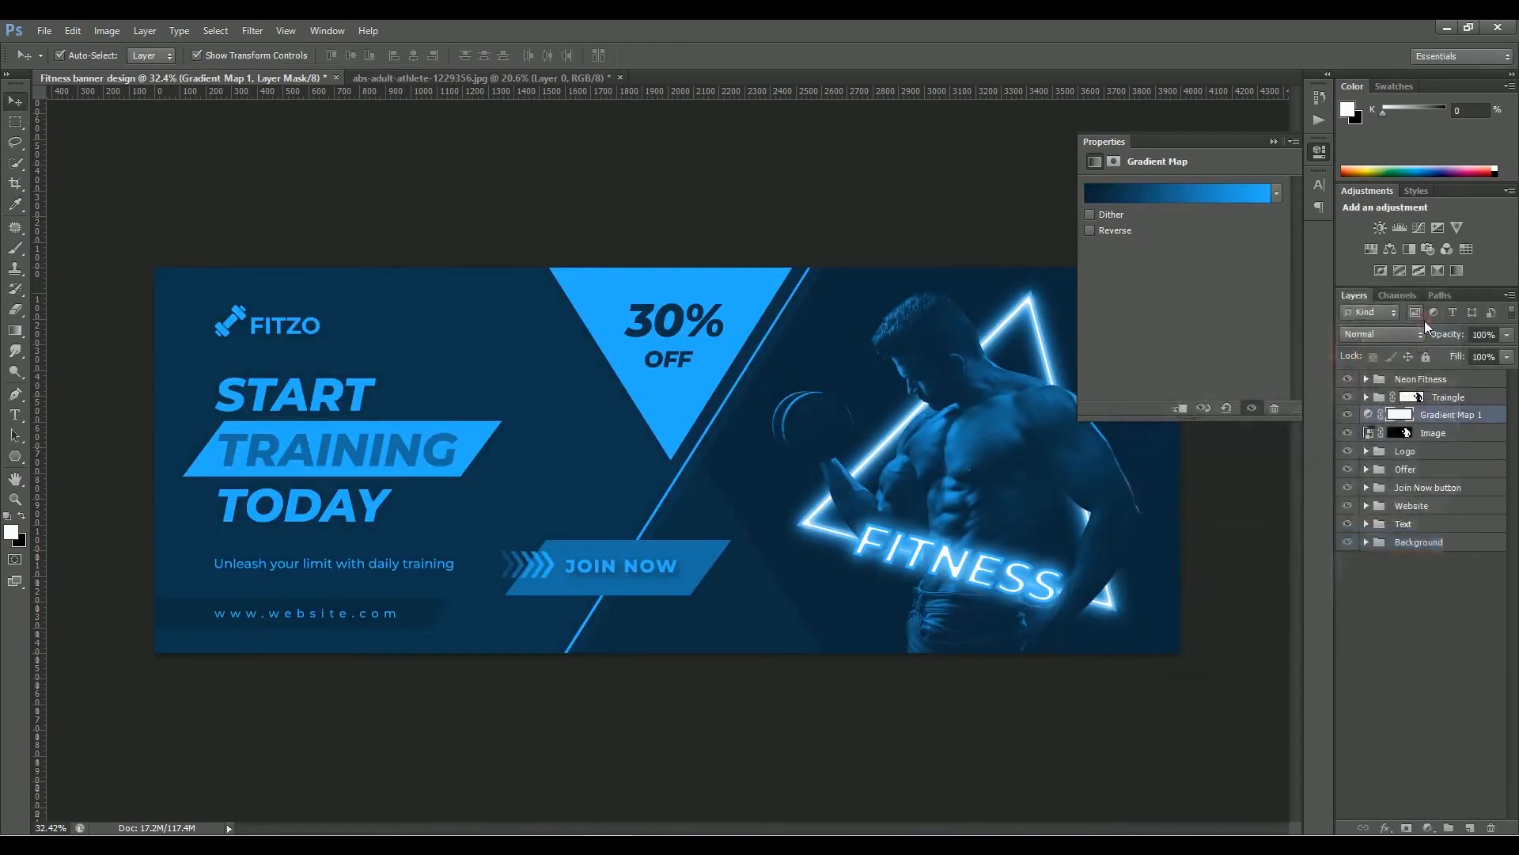
# Clip the gradient map to the Image layer and invert its mask to black
pyautogui.keyDown('alt'); pyautogui.click(1457, 419); pyautogui.keyUp('alt')
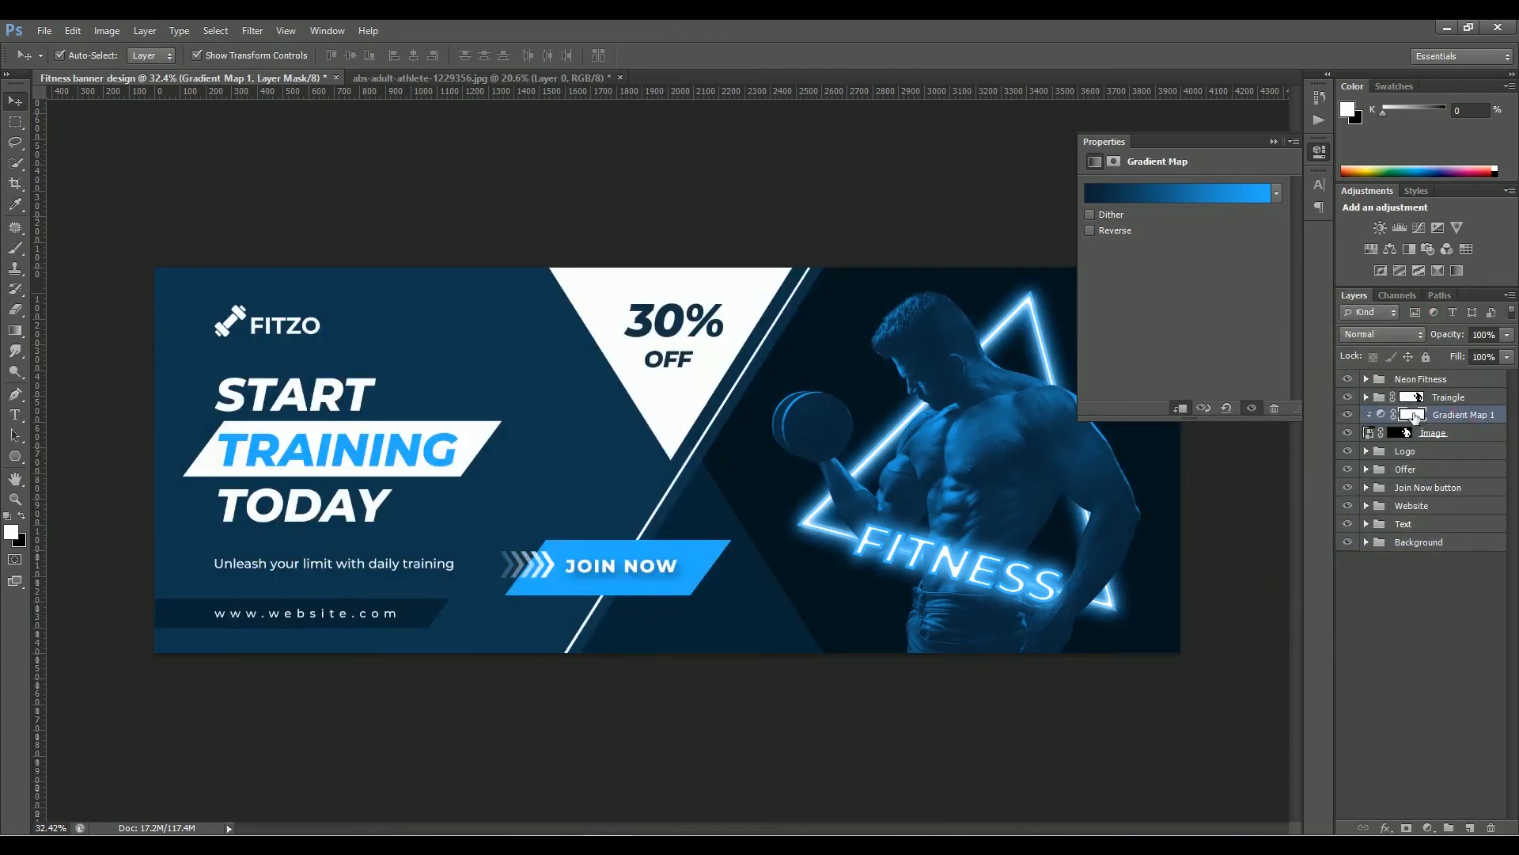
pyautogui.click(1415, 415)
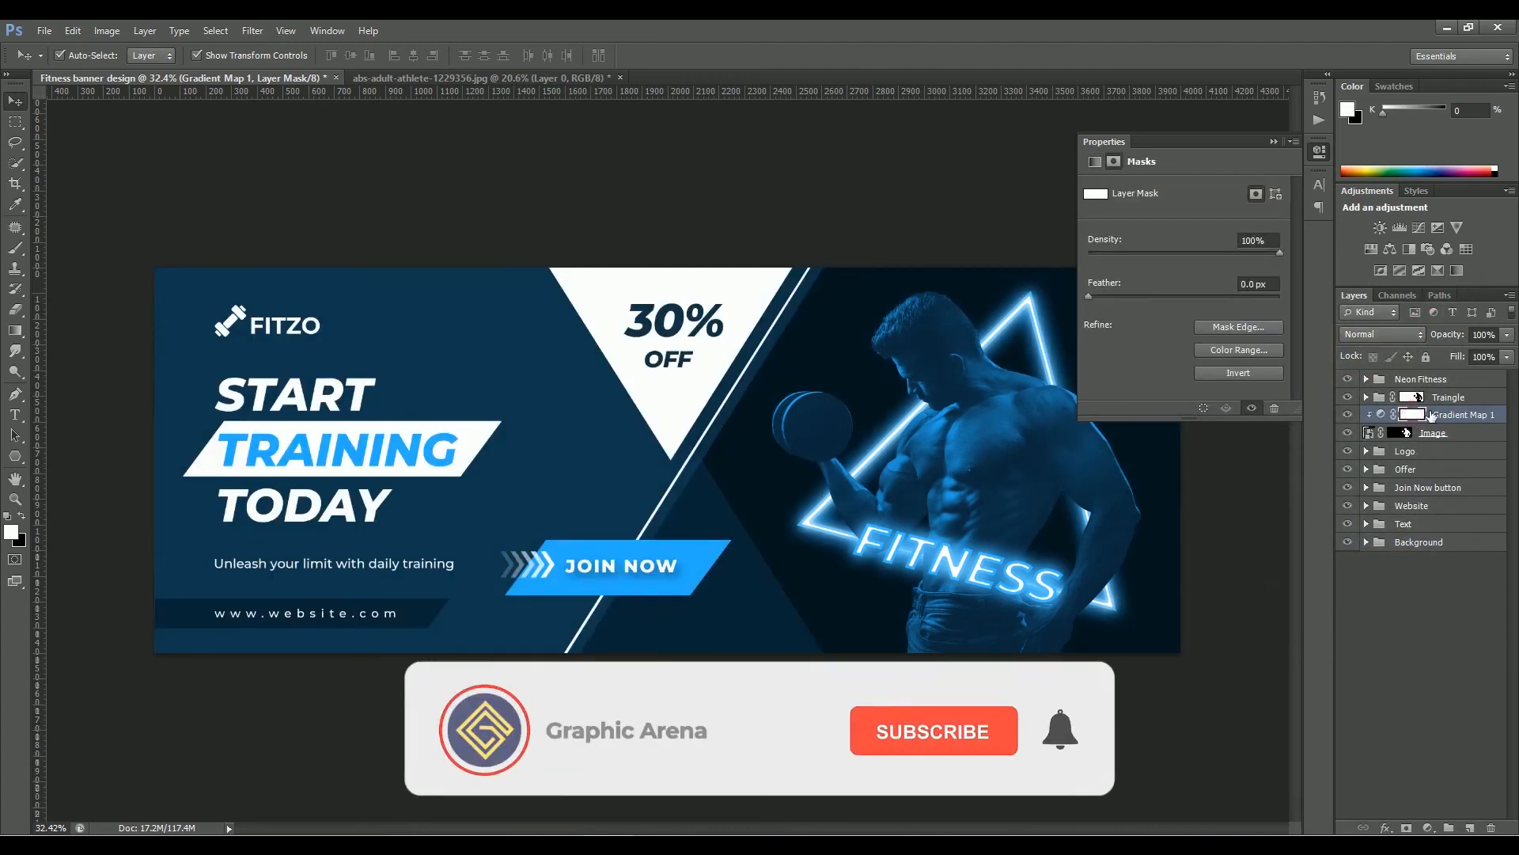
pyautogui.hotkey('ctrl', 'i')
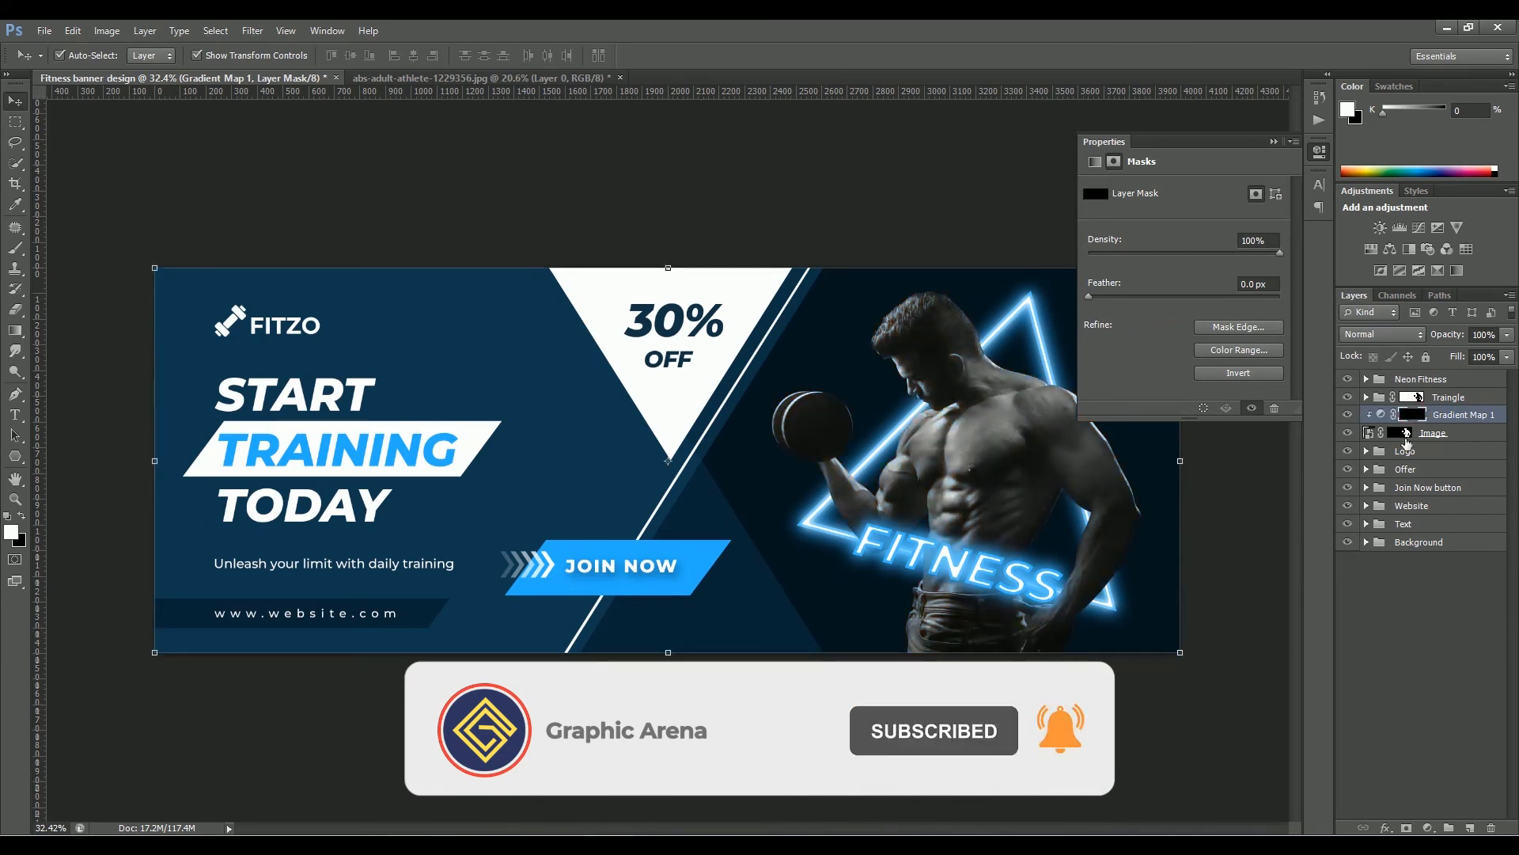
# Paint blue light onto the athlete's front side and dumbbell through the gradient map's mask, using a 500 px white brush at 30% opacity
pyautogui.press('b')
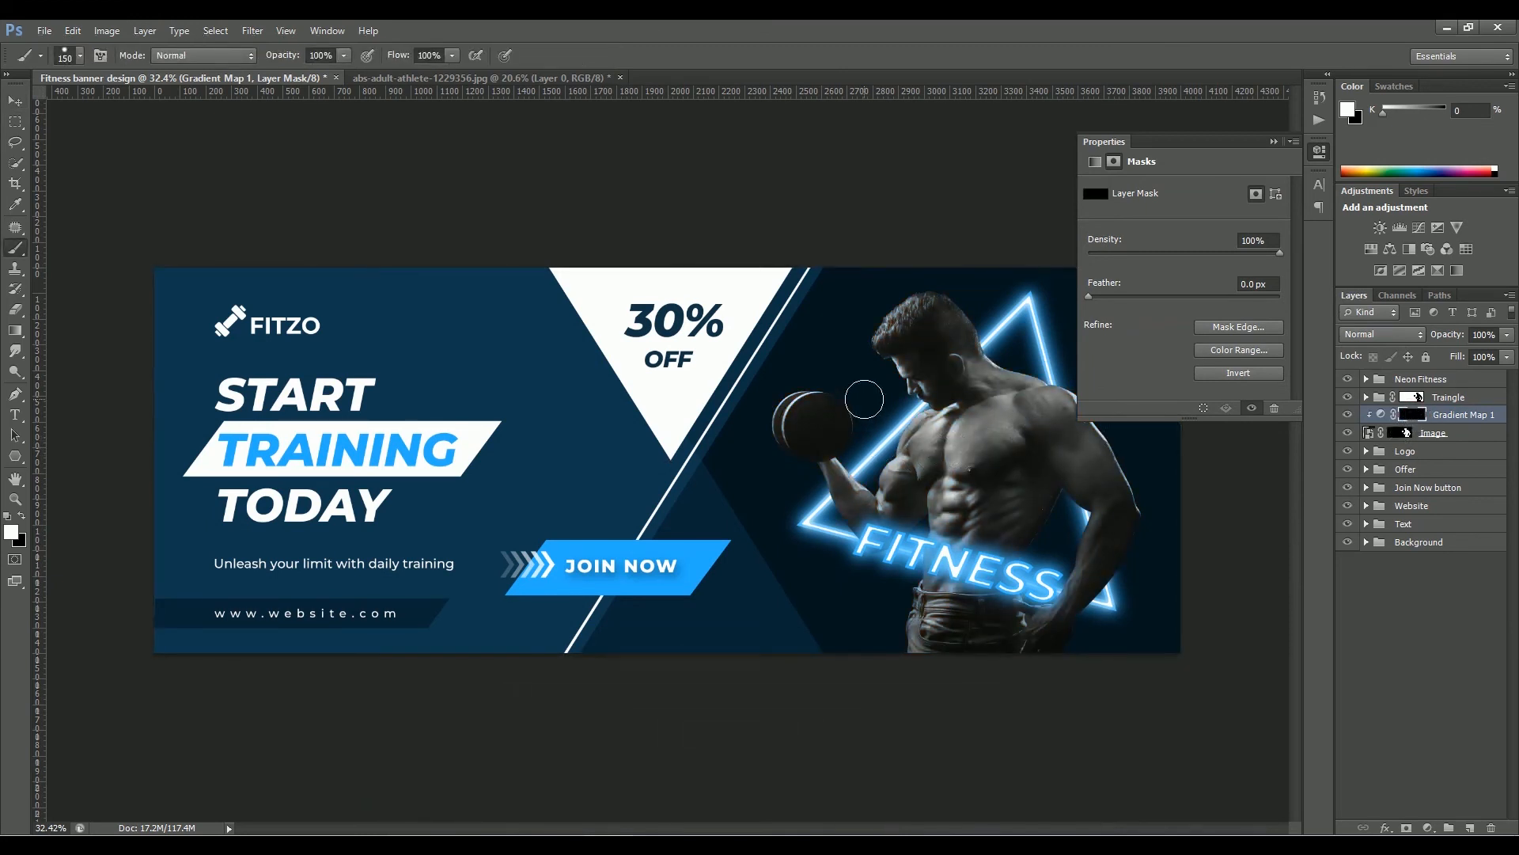
pyautogui.doubleClick(319, 55)
pyautogui.write('30')
pyautogui.press('Return')
pyautogui.rightClick(1053, 358)
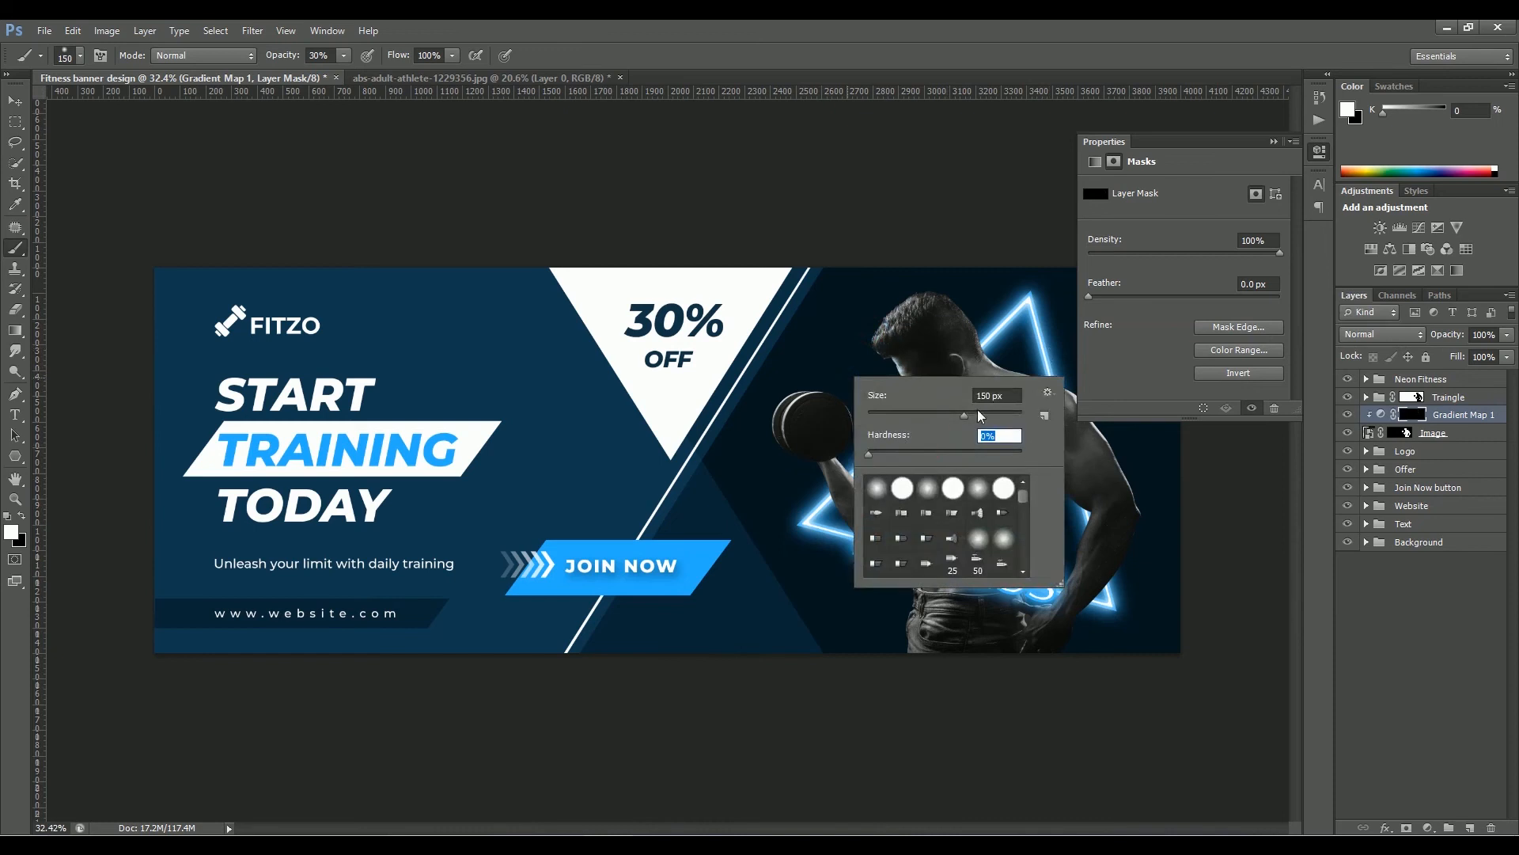
pyautogui.write('500')
pyautogui.press('Return')
pyautogui.moveTo(868, 377)
pyautogui.mouseDown()
pyautogui.moveTo(874, 575)
pyautogui.moveTo(1043, 290)
pyautogui.moveTo(857, 277)
pyautogui.moveTo(898, 573)
pyautogui.moveTo(1011, 554)
pyautogui.mouseUp()
pyautogui.click(1274, 142)
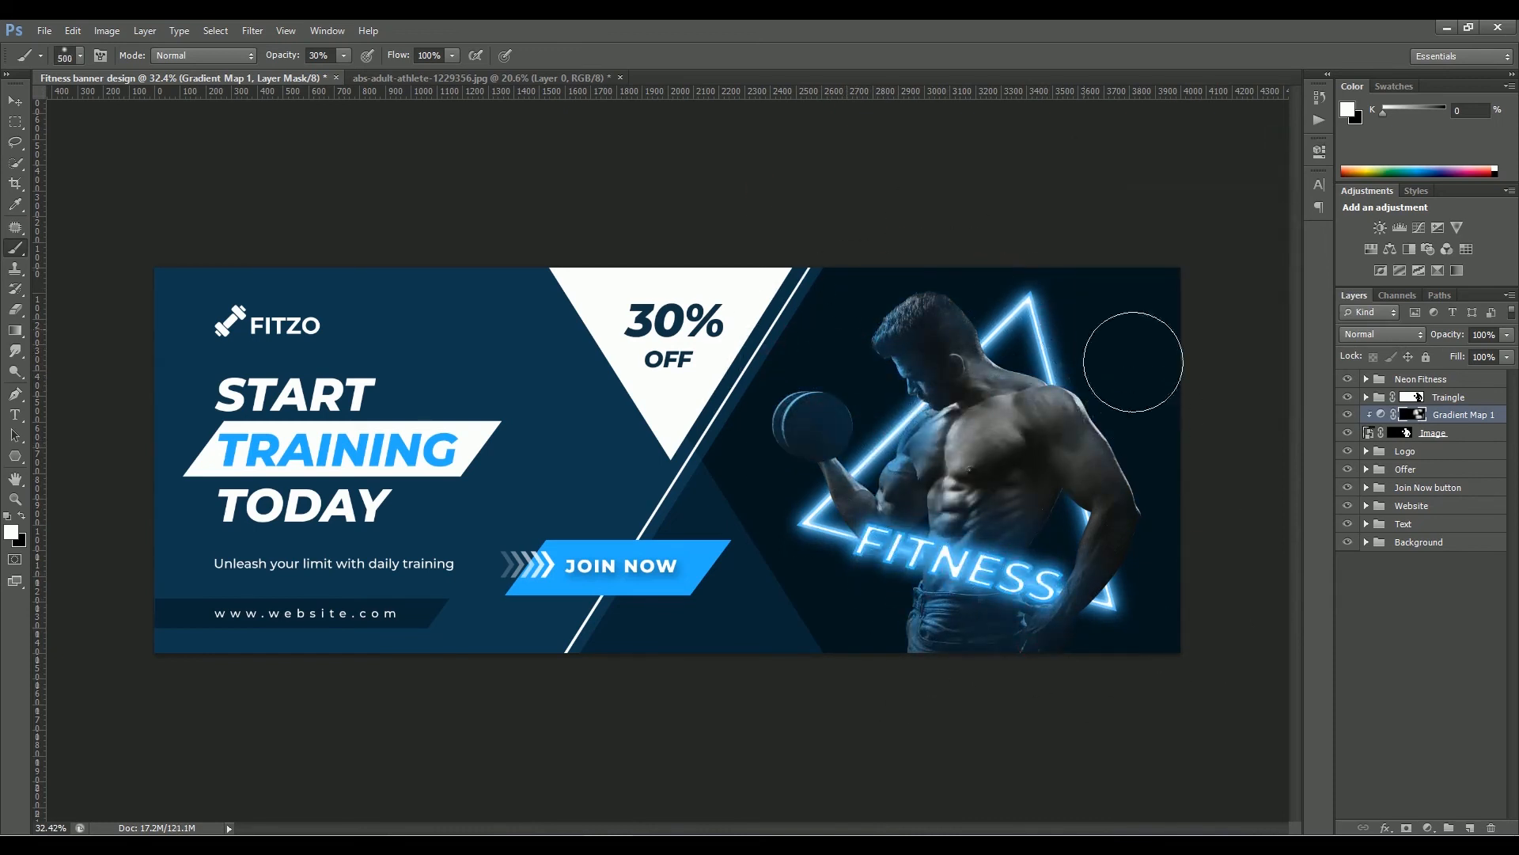
# Set up a 175 px black brush for the Image layer's mask
pyautogui.scroll(4, 1045, 485)
pyautogui.press('x')
pyautogui.press('[')
pyautogui.press('[')
pyautogui.press('[')
pyautogui.press('[')
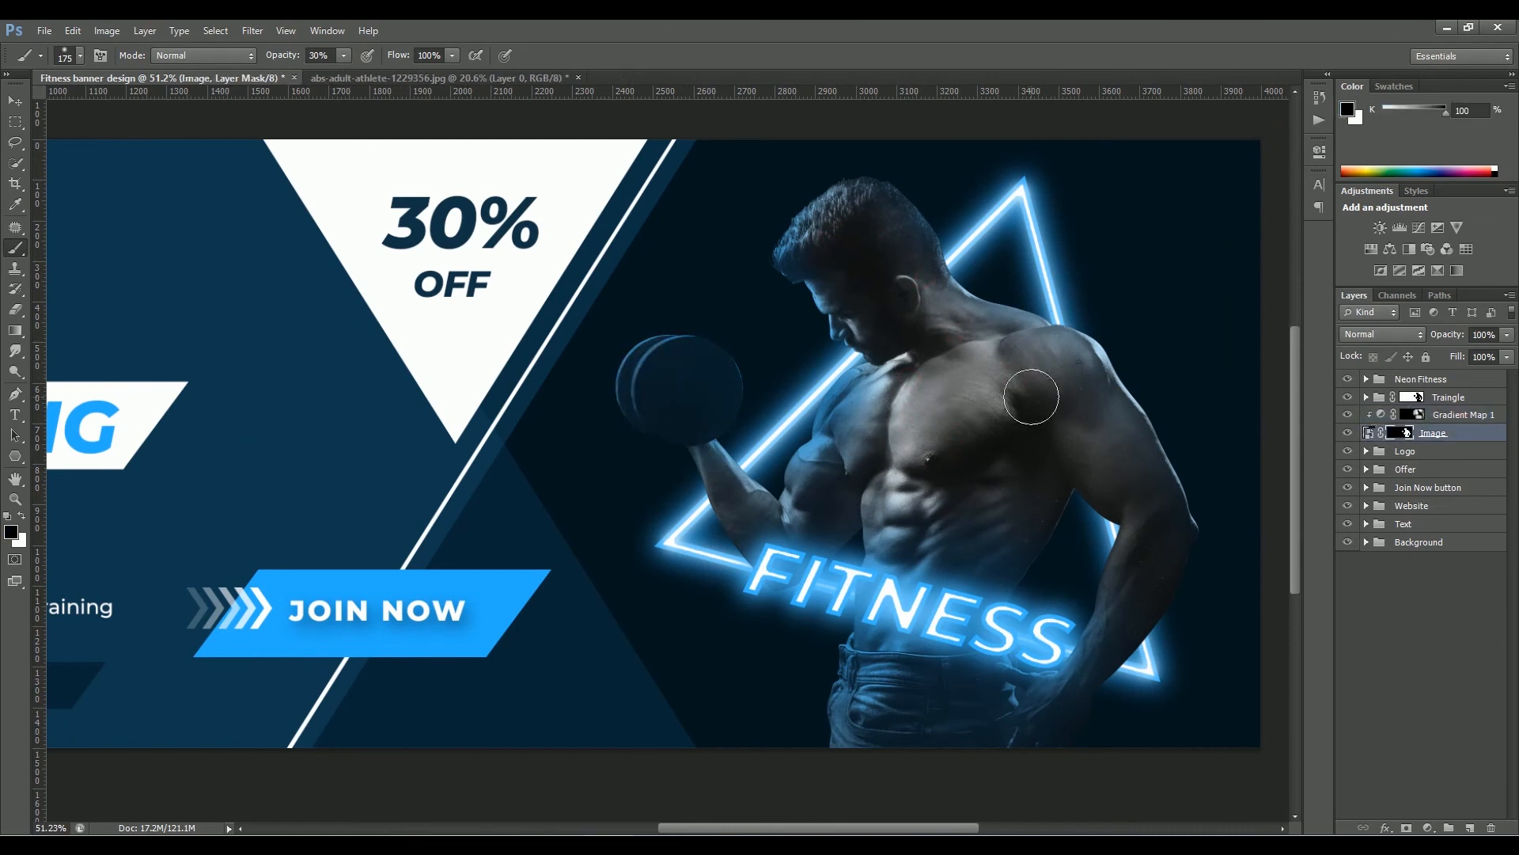
# Clip a Levels adjustment over the athlete to deepen his contrast, and set the Gradient Map layer's opacity to 50%
pyautogui.scroll(-2, 1027, 397)
pyautogui.click(1429, 828)
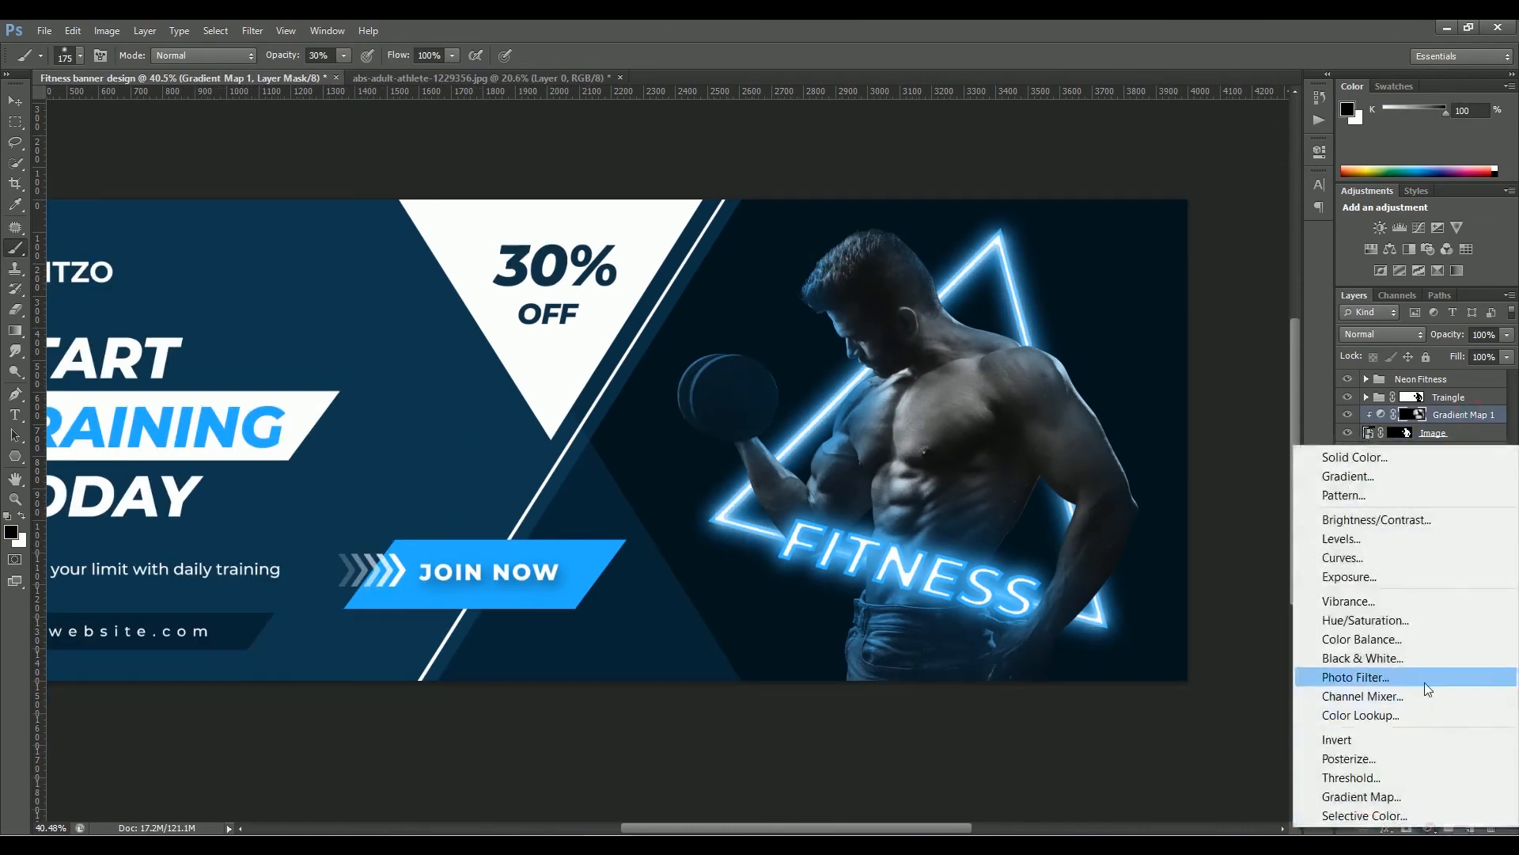
pyautogui.click(1394, 553)
pyautogui.click(1180, 408)
pyautogui.moveTo(1194, 305); pyautogui.dragTo(1212, 307)
pyautogui.moveTo(1282, 305); pyautogui.dragTo(1249, 306)
pyautogui.moveTo(1108, 306); pyautogui.dragTo(1254, 309)
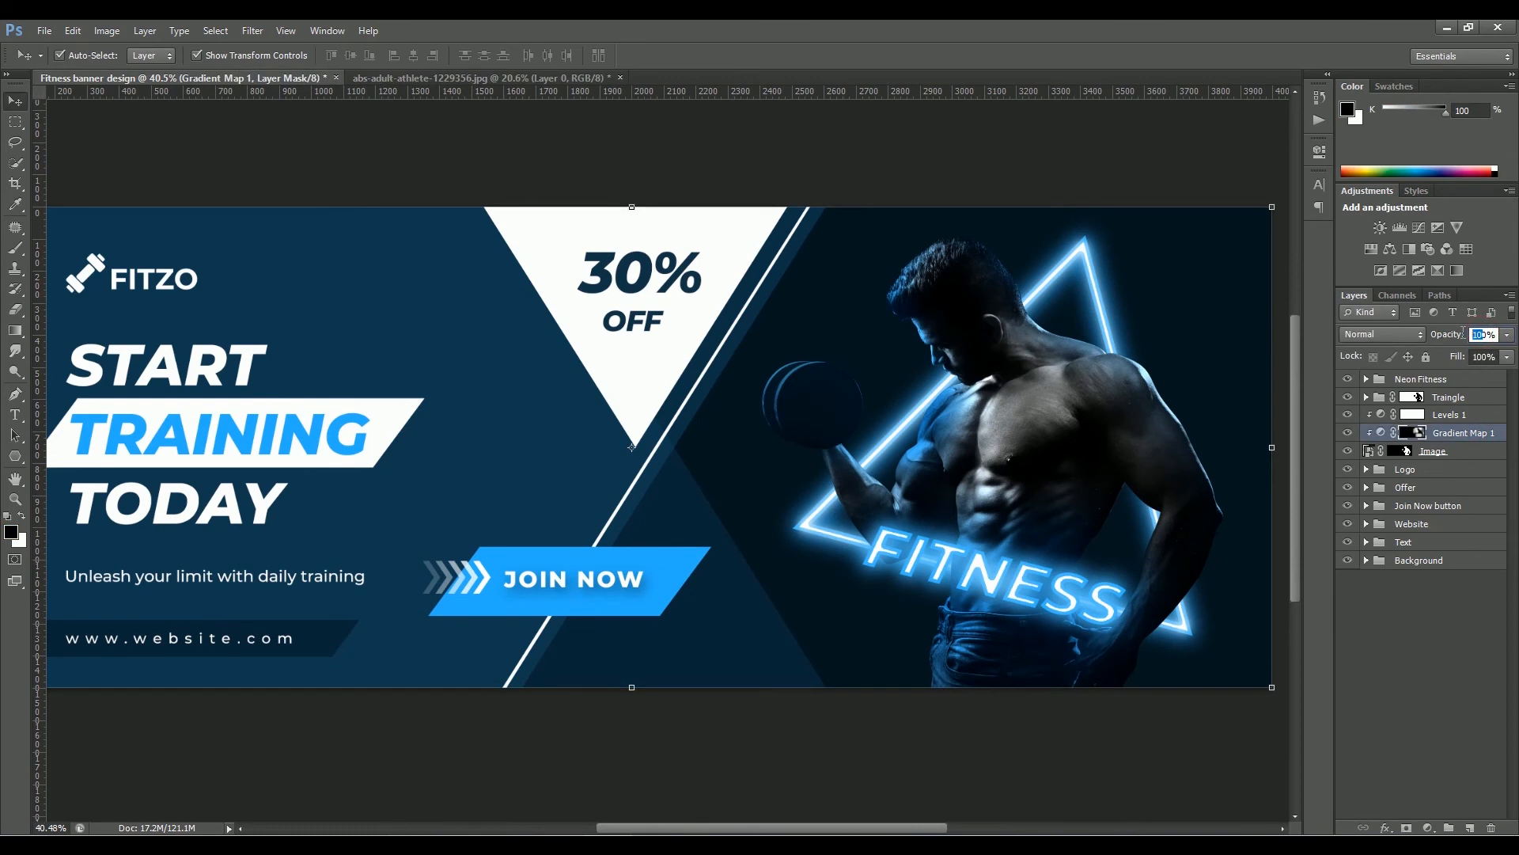
pyautogui.write('50')
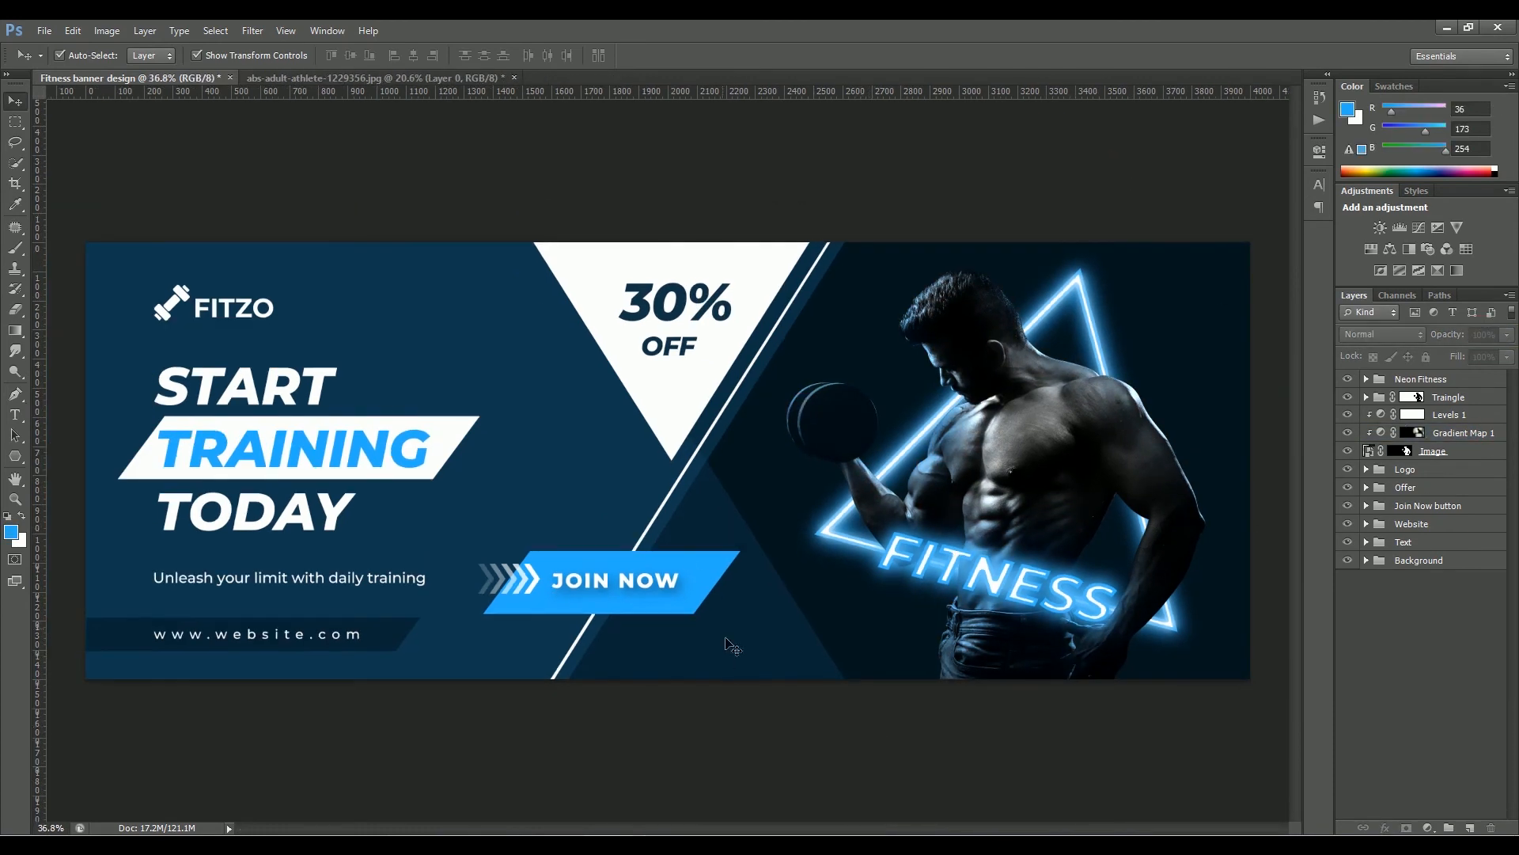
# Add a gradient overlay to the Color Fill 1 copy 2 shape behind the headline and adjust its angle
pyautogui.click(545, 379)
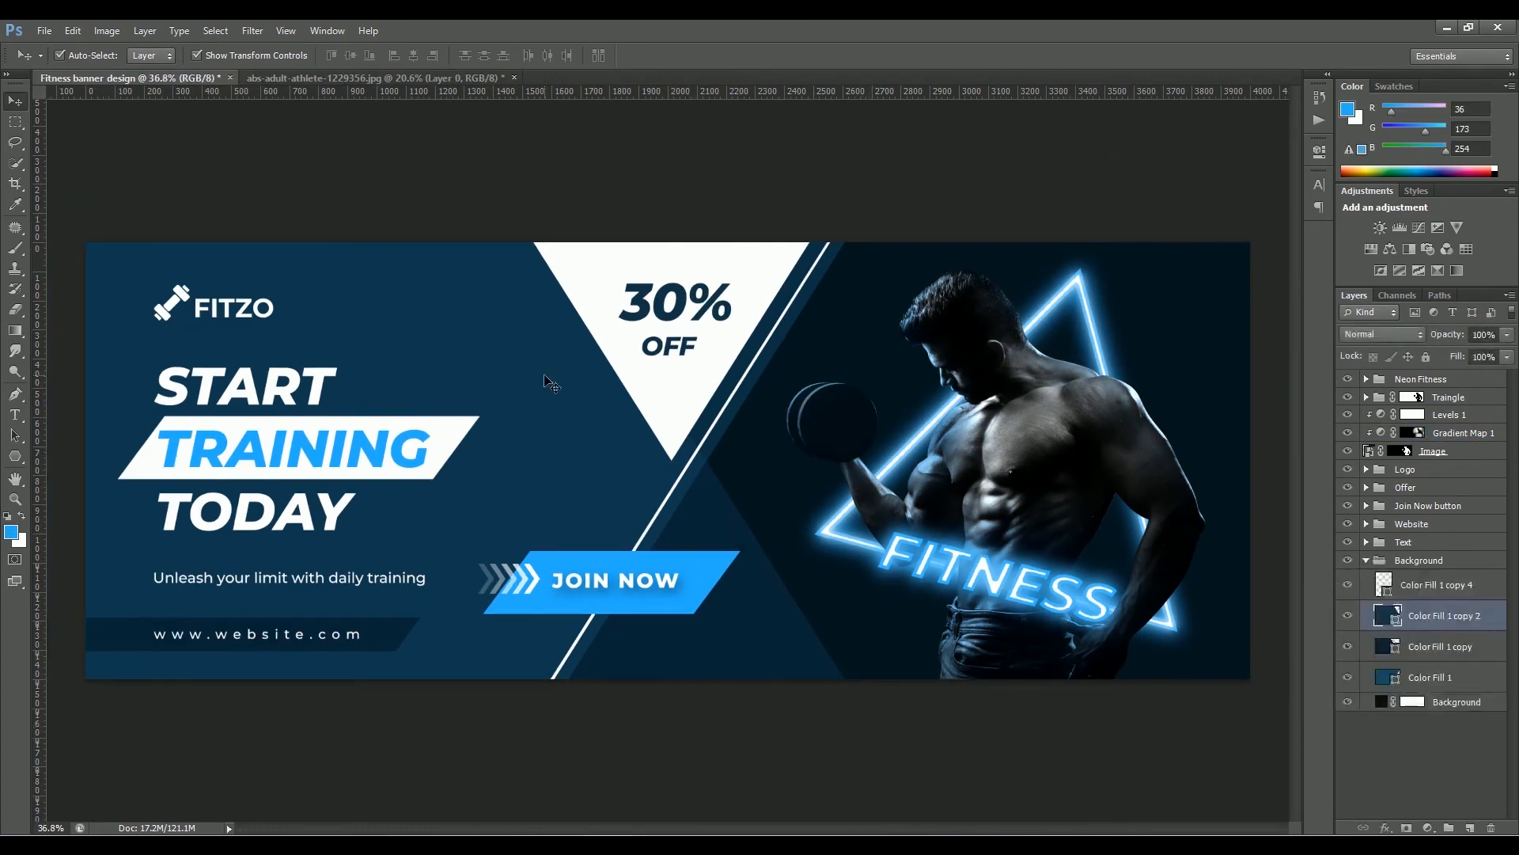
pyautogui.press('g')
pyautogui.rightClick(1440, 616)
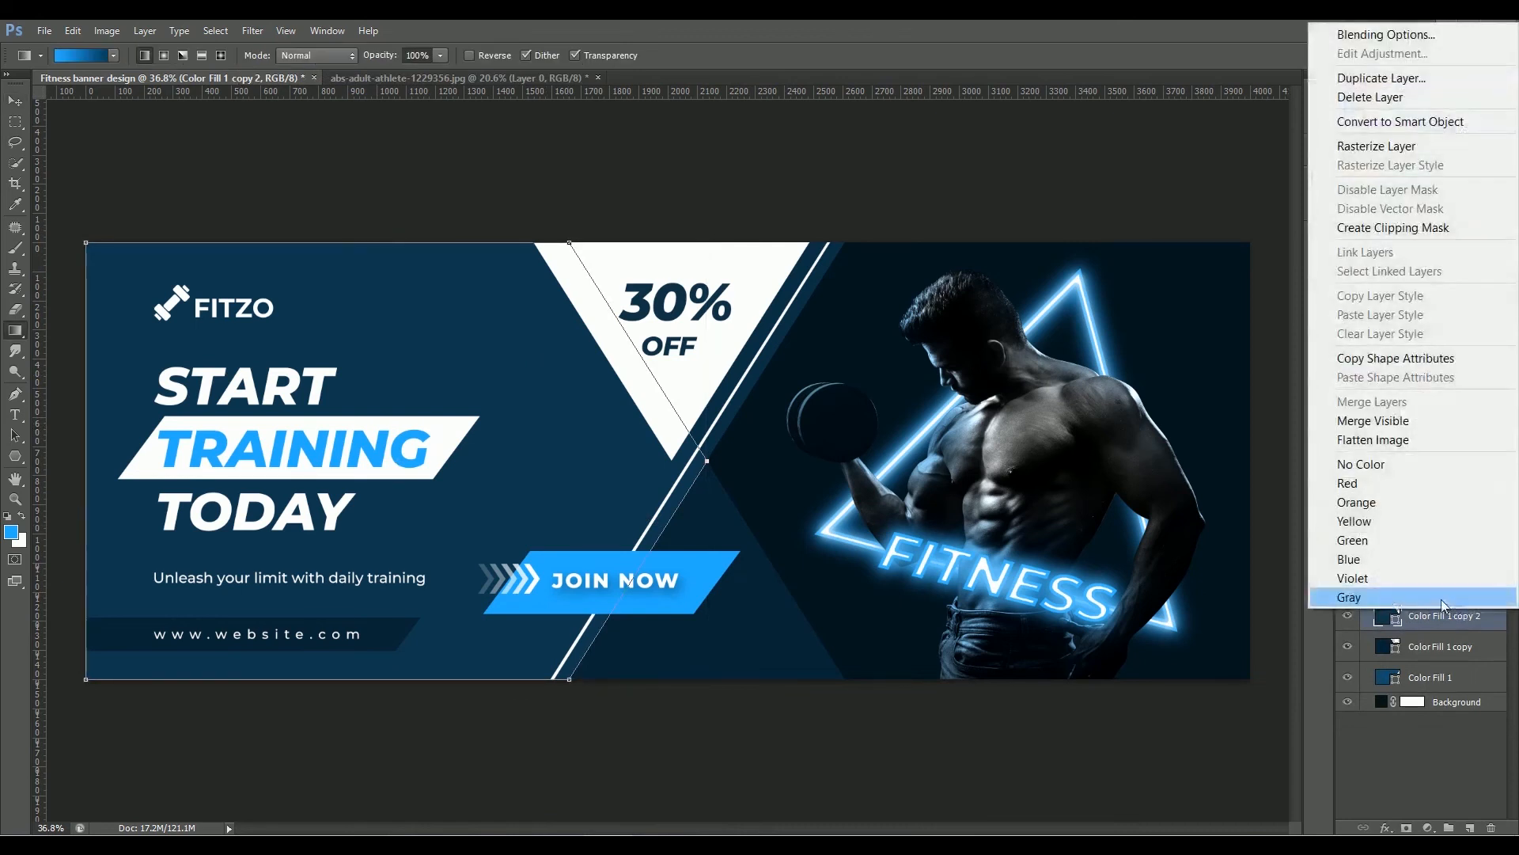
pyautogui.click(1412, 29)
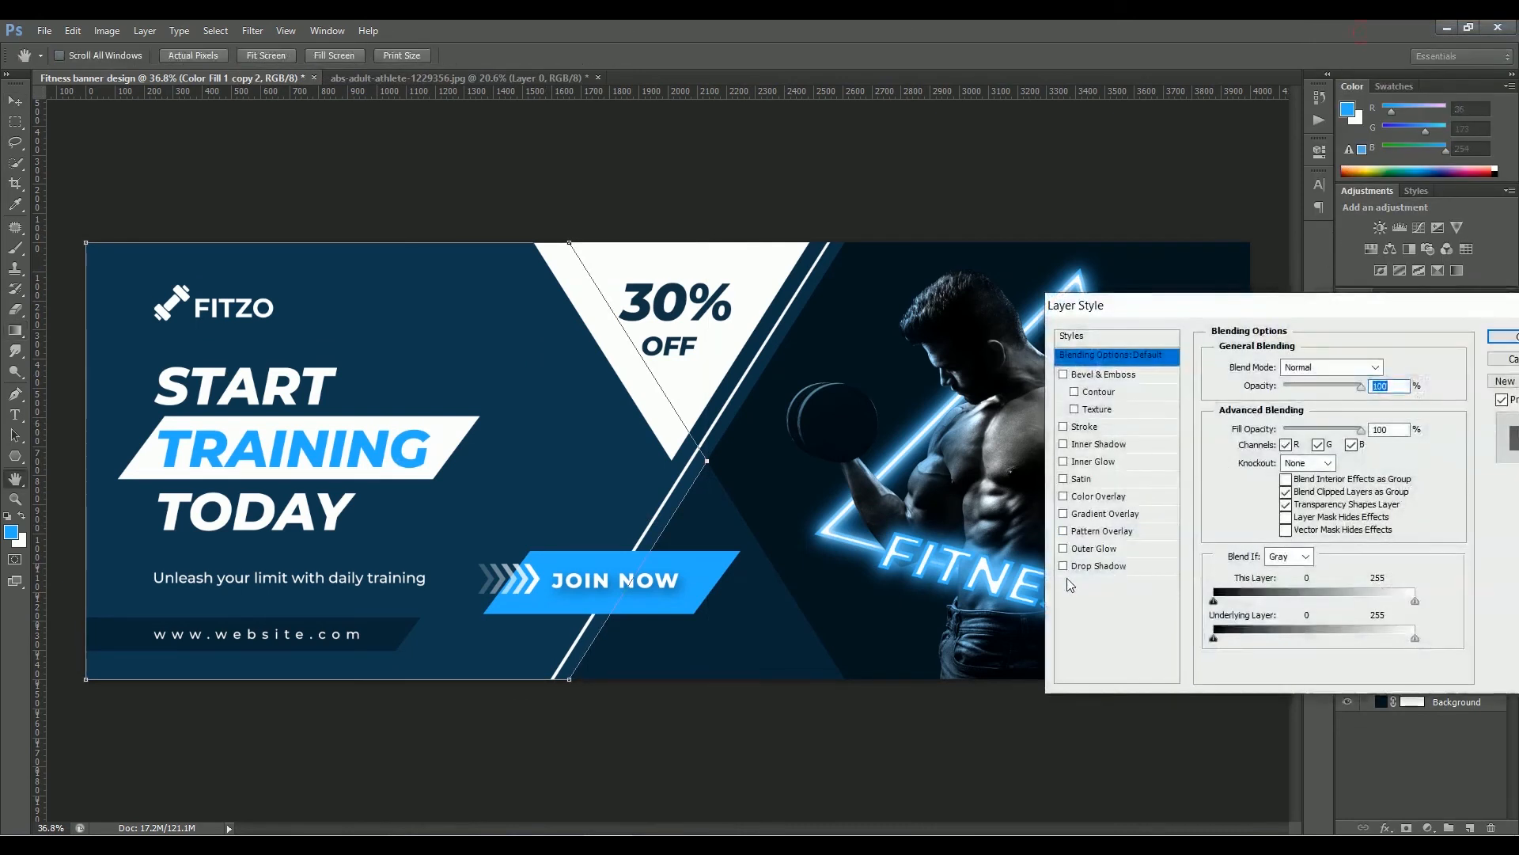
pyautogui.click(1097, 513)
pyautogui.click(1279, 440)
# Set the overlay's gradient to run from dark navy blue to bright blue 1b9be6 and apply the style
pyautogui.click(1324, 400)
pyautogui.click(1446, 562)
pyautogui.click(1219, 626)
pyautogui.click(712, 584)
pyautogui.click(1354, 438)
pyautogui.click(1142, 564)
pyautogui.click(1217, 627)
pyautogui.moveTo(1203, 520); pyautogui.dragTo(1201, 533)
pyautogui.moveTo(1150, 594)
pyautogui.mouseDown()
pyautogui.moveTo(1160, 614)
pyautogui.moveTo(1161, 599)
pyautogui.mouseUp()
pyautogui.click(1356, 438)
pyautogui.doubleClick(1446, 565)
pyautogui.click(1161, 462)
pyautogui.click(1353, 439)
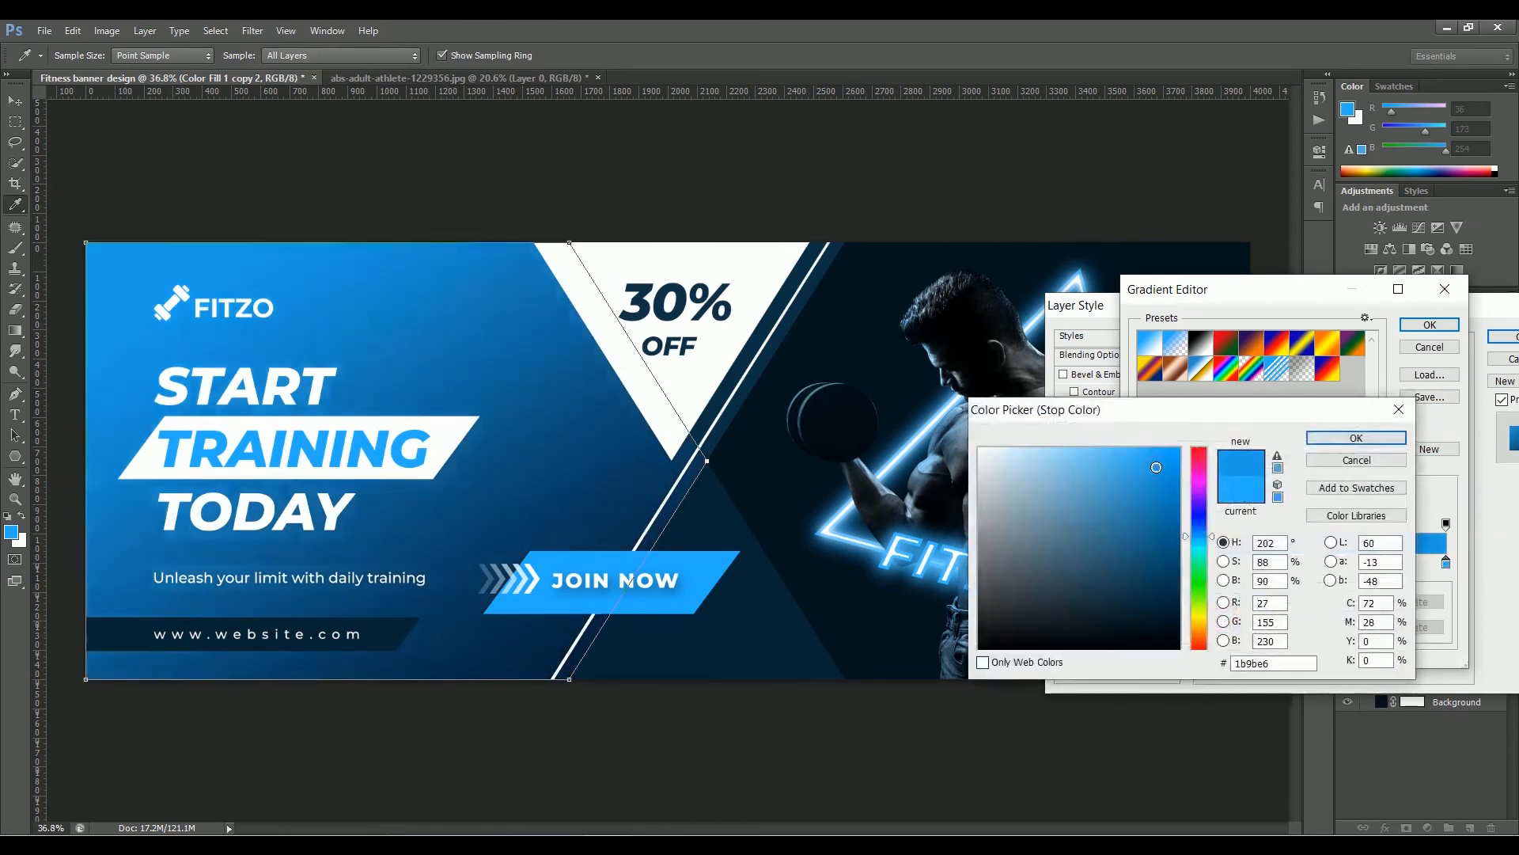
pyautogui.click(1430, 325)
pyautogui.click(1505, 337)
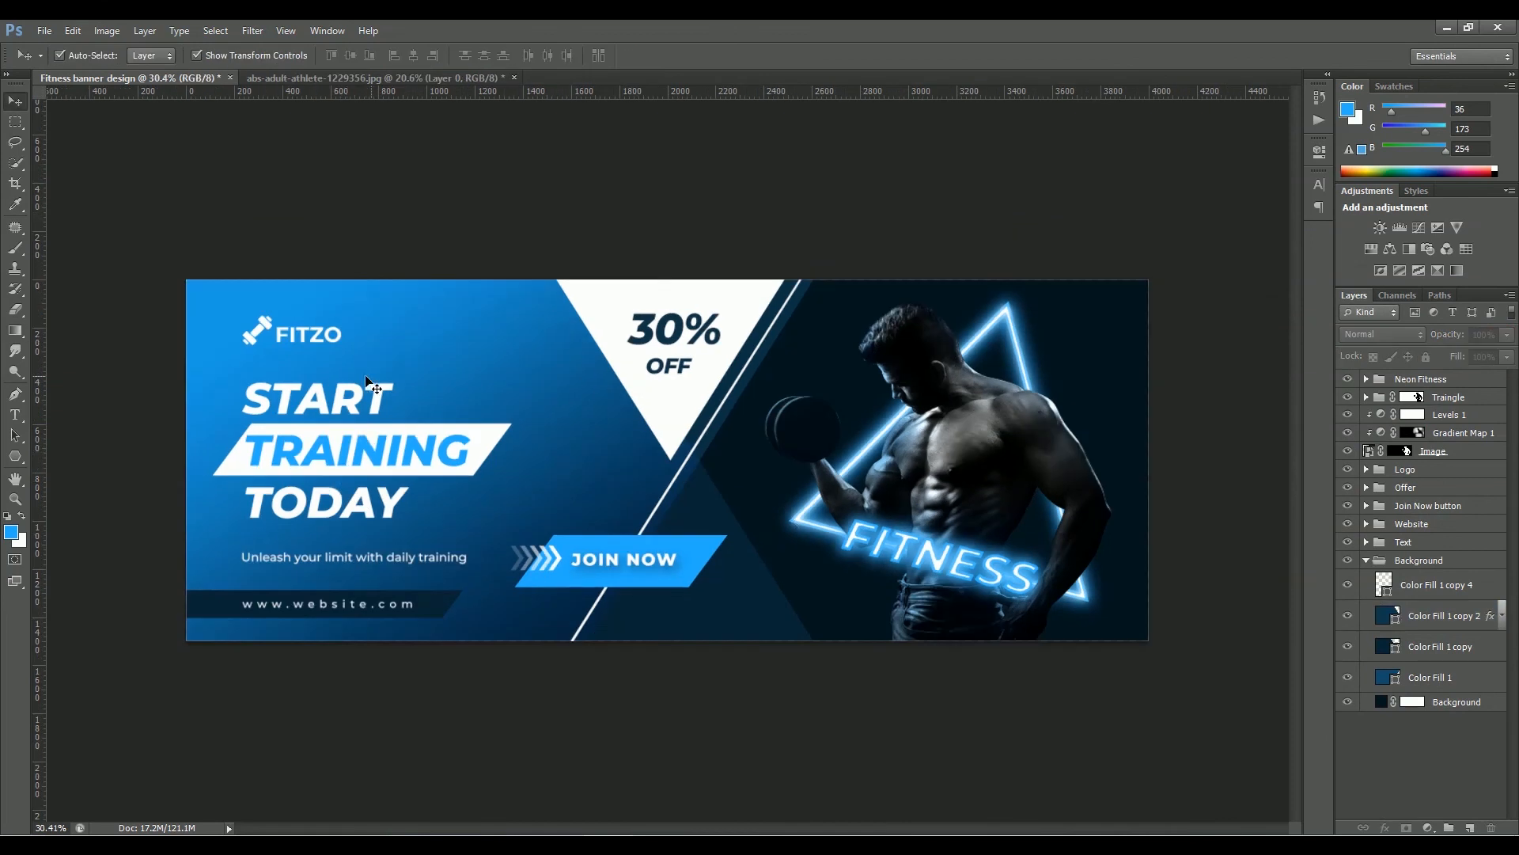
# Build a grid of white ellipse dots, 10 columns by 14 rows, beside the headline and scale it down
pyautogui.scroll(6, 340, 380)
pyautogui.moveTo(397, 413); pyautogui.dragTo(485, 400)
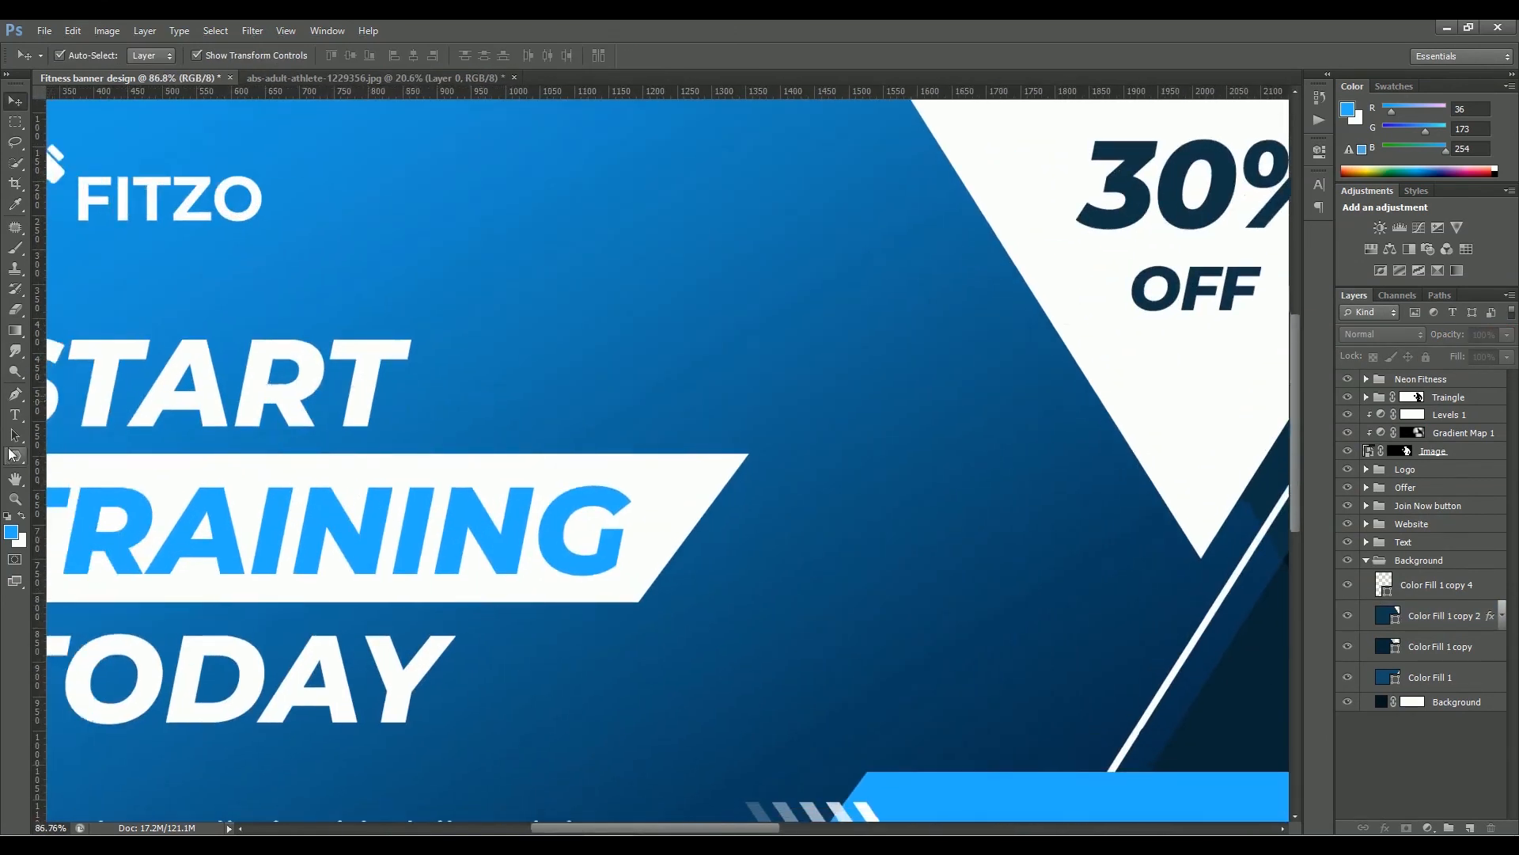
pyautogui.click(11, 459)
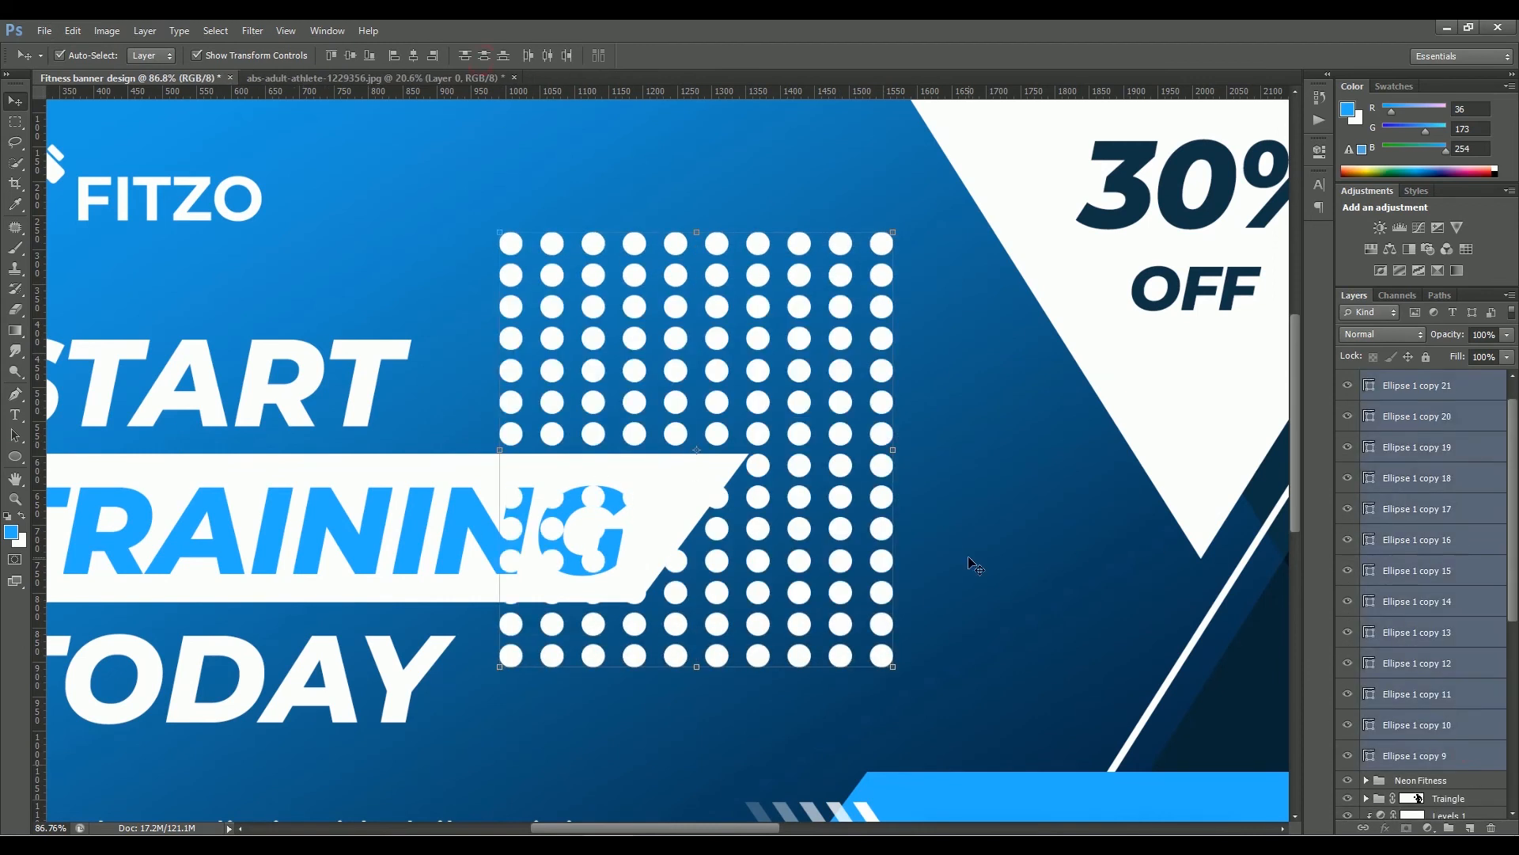
pyautogui.moveTo(899, 661); pyautogui.dragTo(584, 331)
pyautogui.press('Return')
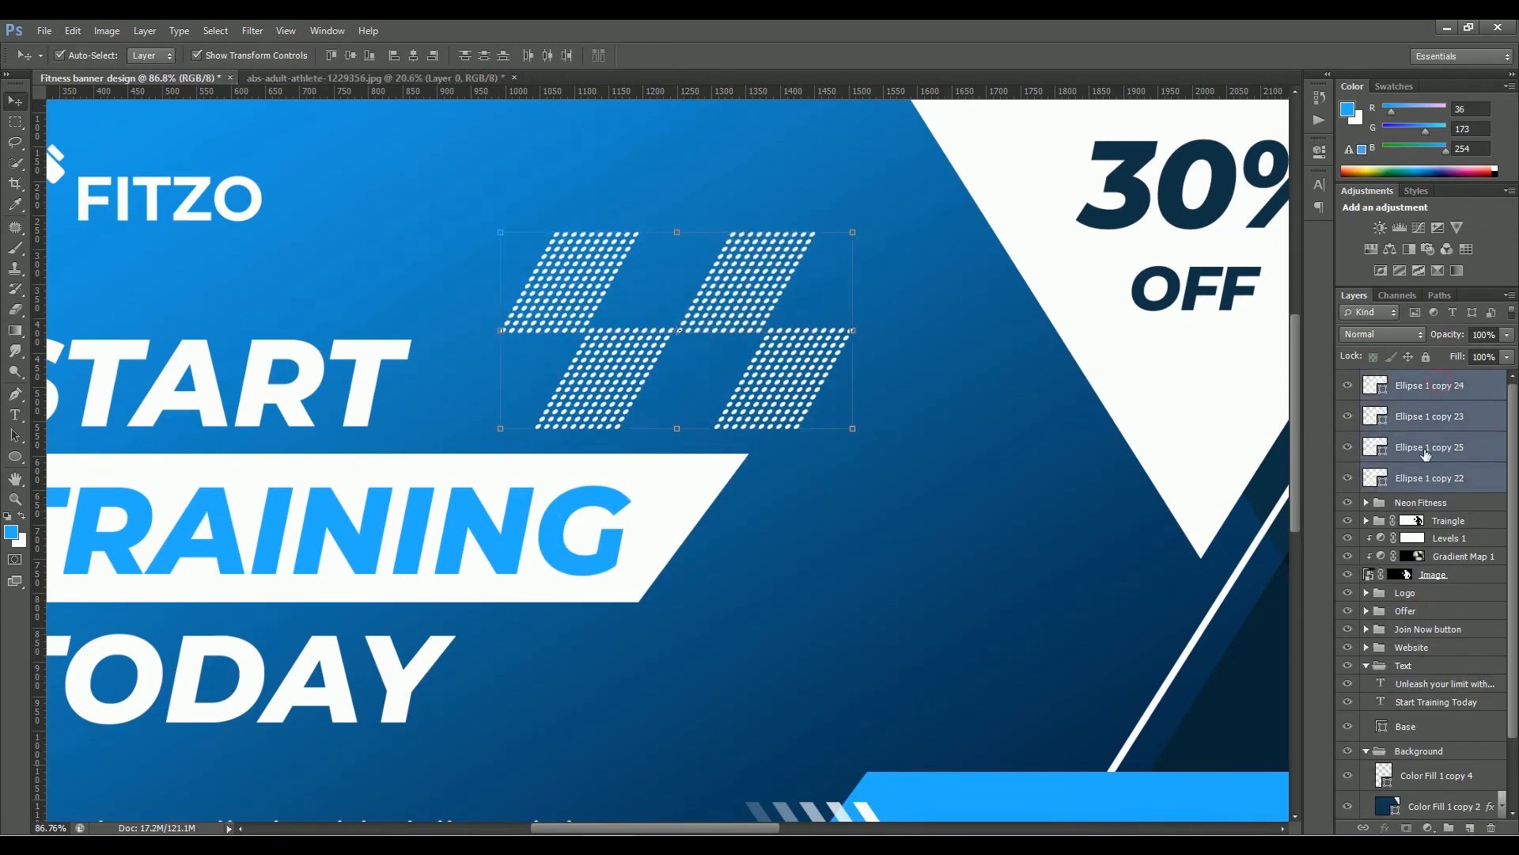
# Merge the four dotted shapes into one layer named "Start" and move it into the Background group
pyautogui.hotkey('ctrl', 'e')
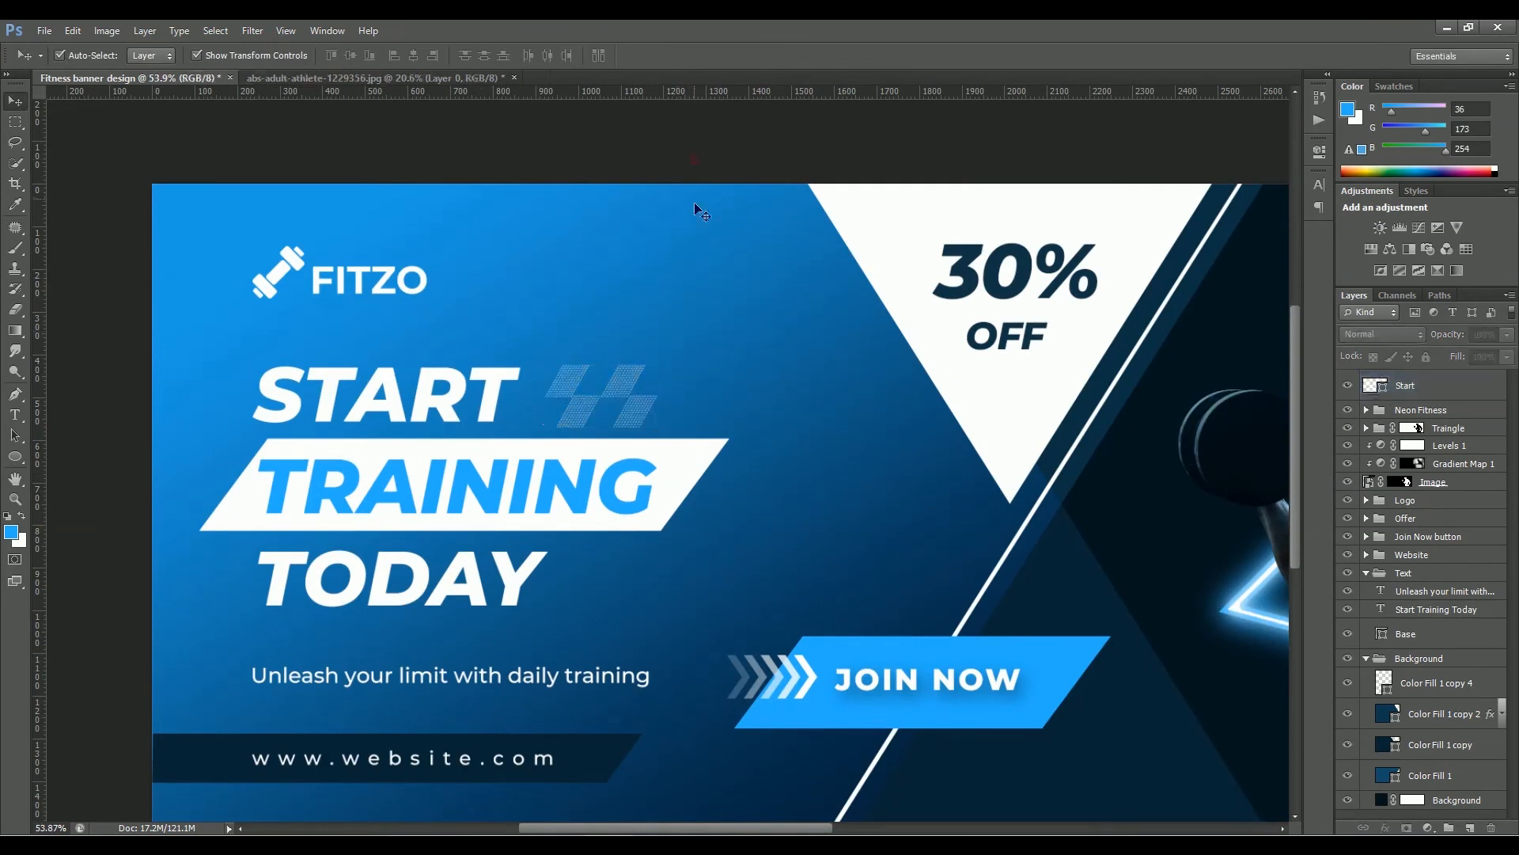
pyautogui.scroll(-4, 694, 204)
pyautogui.moveTo(1448, 392); pyautogui.dragTo(1448, 669)
pyautogui.click(1367, 627)
pyautogui.click(1367, 542)
# Add a new layer above the Neon Fitness group and fill it with white
pyautogui.click(1423, 379)
pyautogui.click(1183, 695)
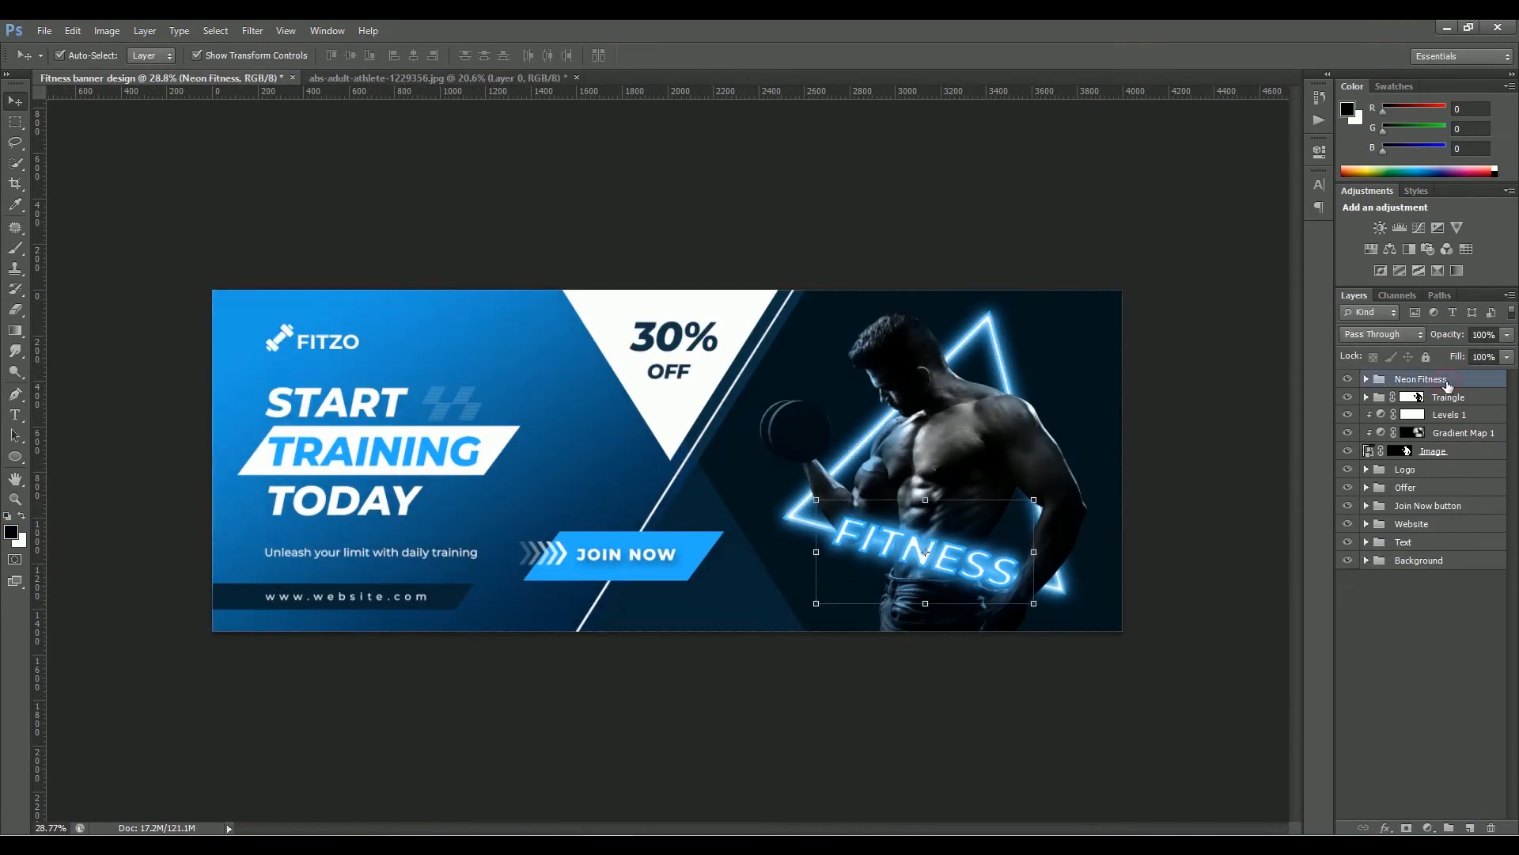
pyautogui.hotkey('ctrl', 'alt', 'shift', 'n')
pyautogui.hotkey('ctrl', 'BackSpace')
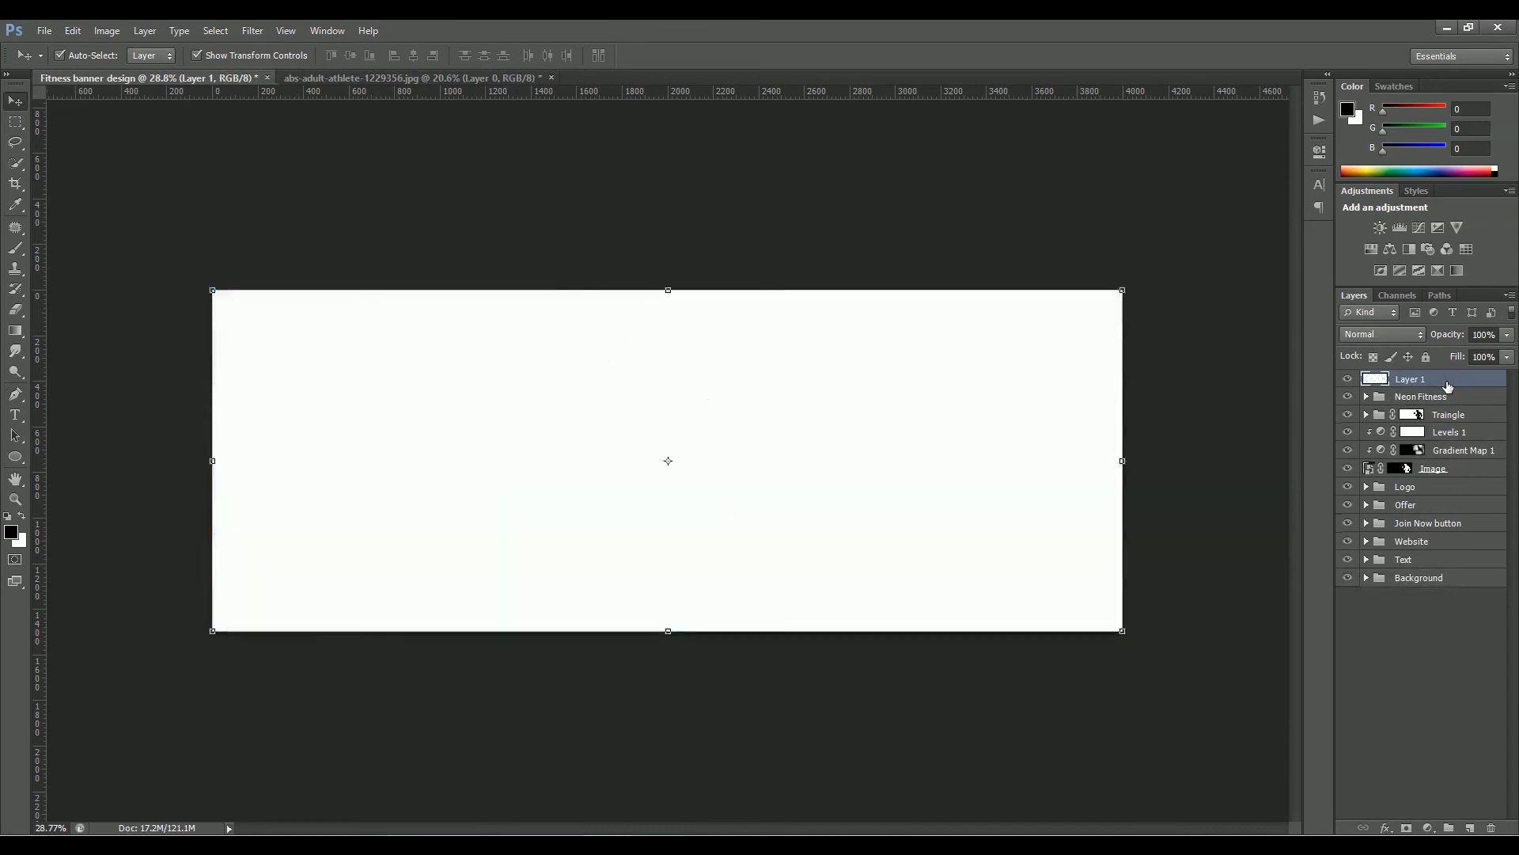
# Paint a large soft black spot in the lower-left corner of the white layer
pyautogui.press('b')
pyautogui.hotkey('ctrl', '-')
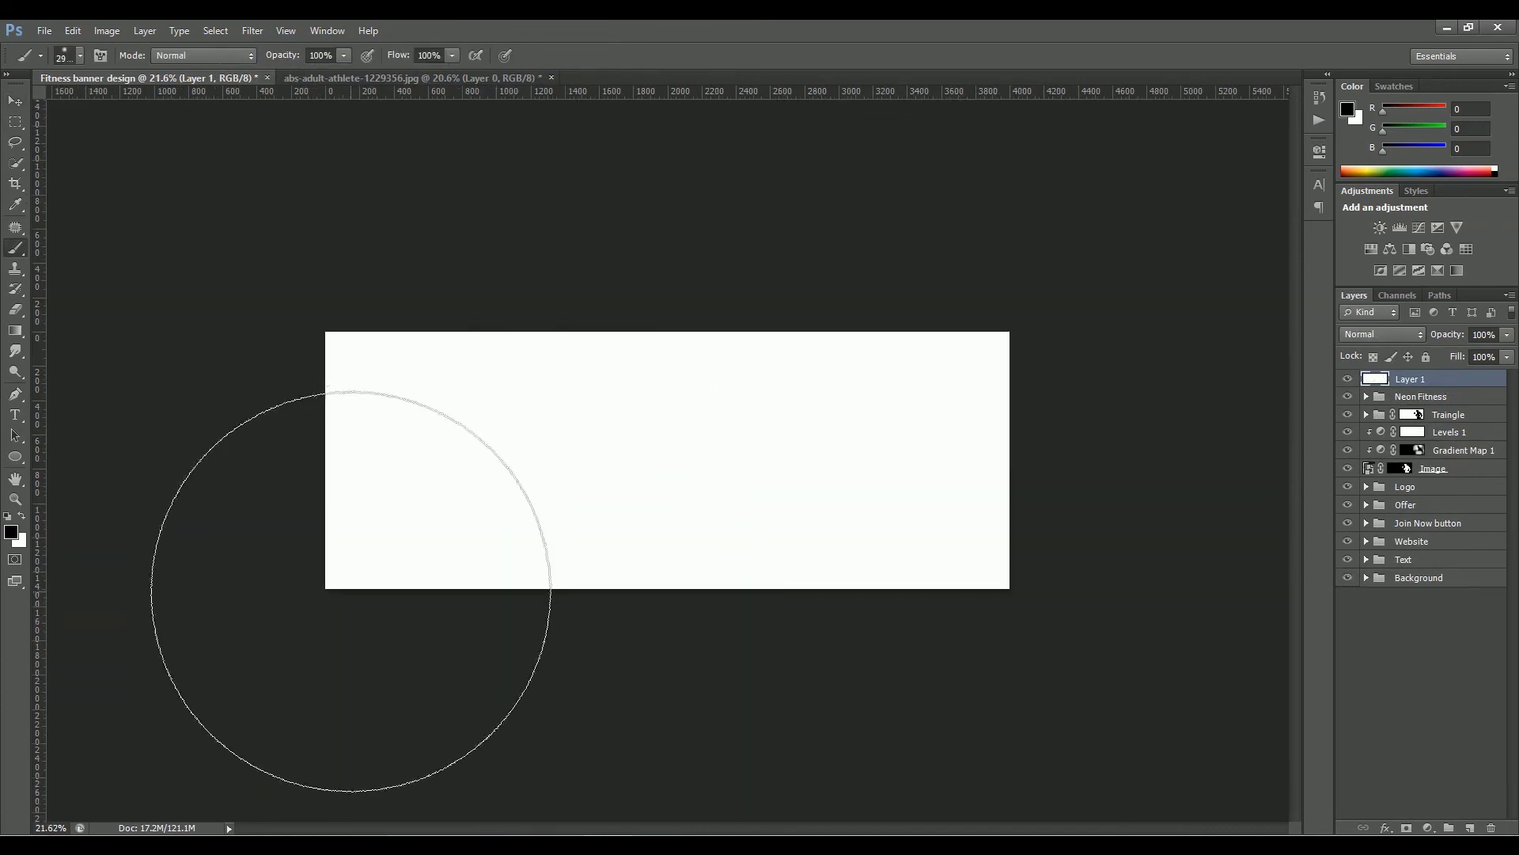
pyautogui.moveTo(366, 577); pyautogui.dragTo(350, 577)
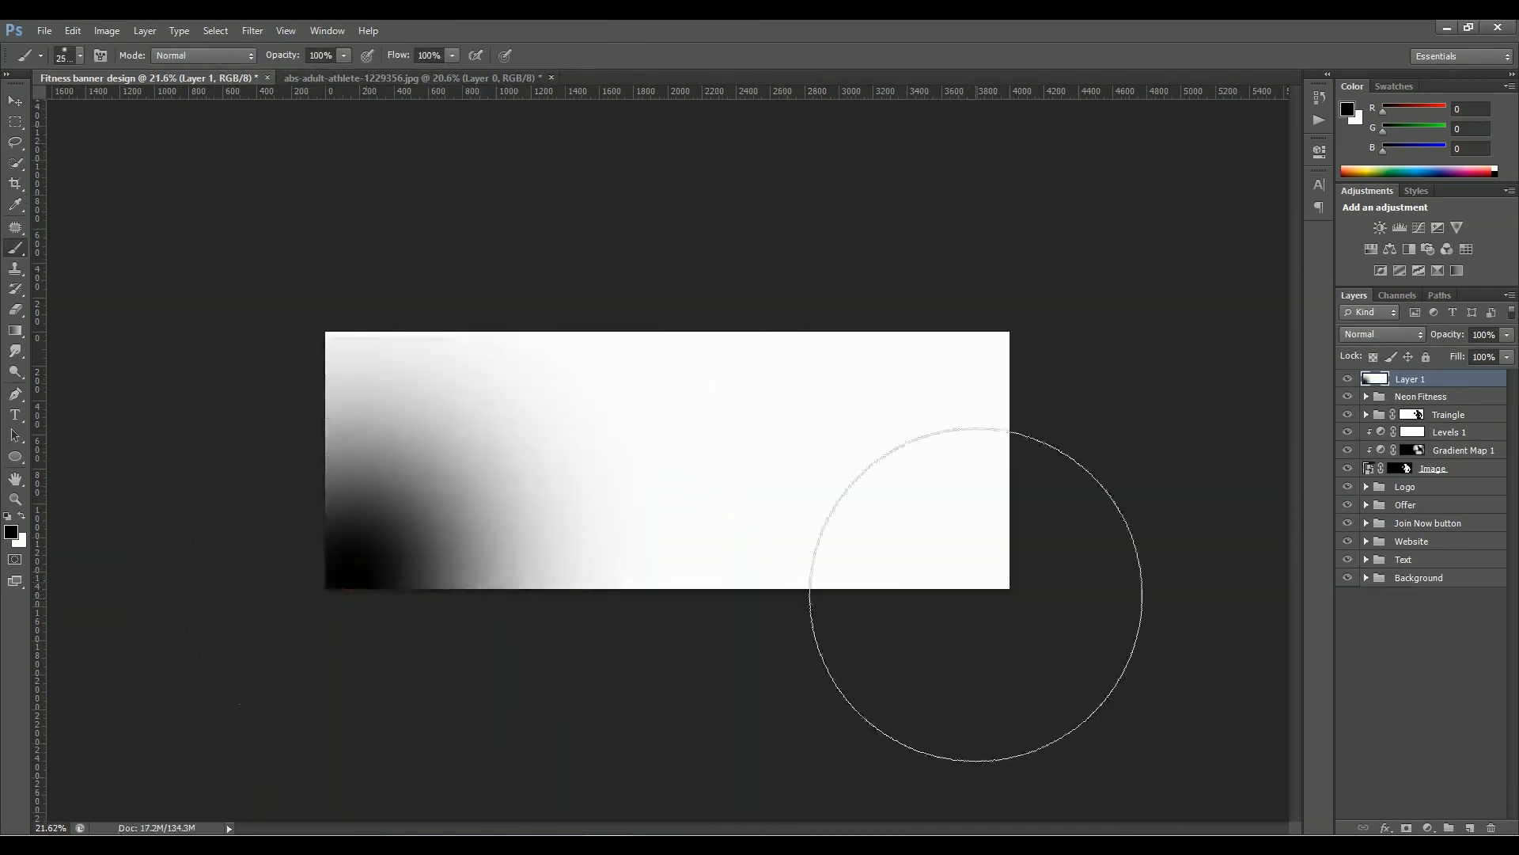
# Apply a Color Halftone filter to the painted white layer with a 40-pixel maximum radius and 0° for all four channels
pyautogui.click(252, 30)
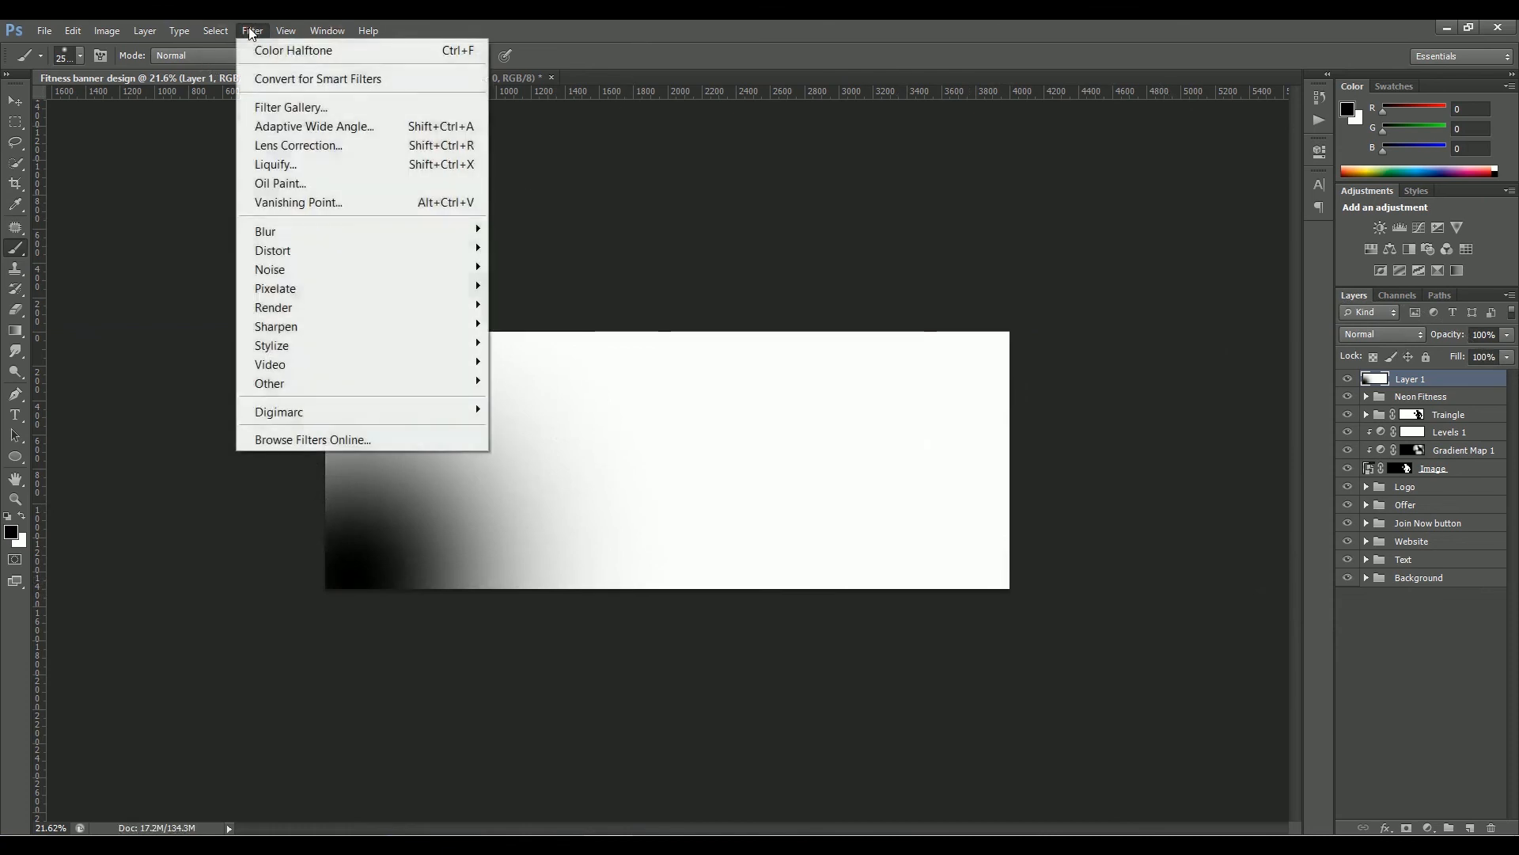
pyautogui.moveTo(349, 295)
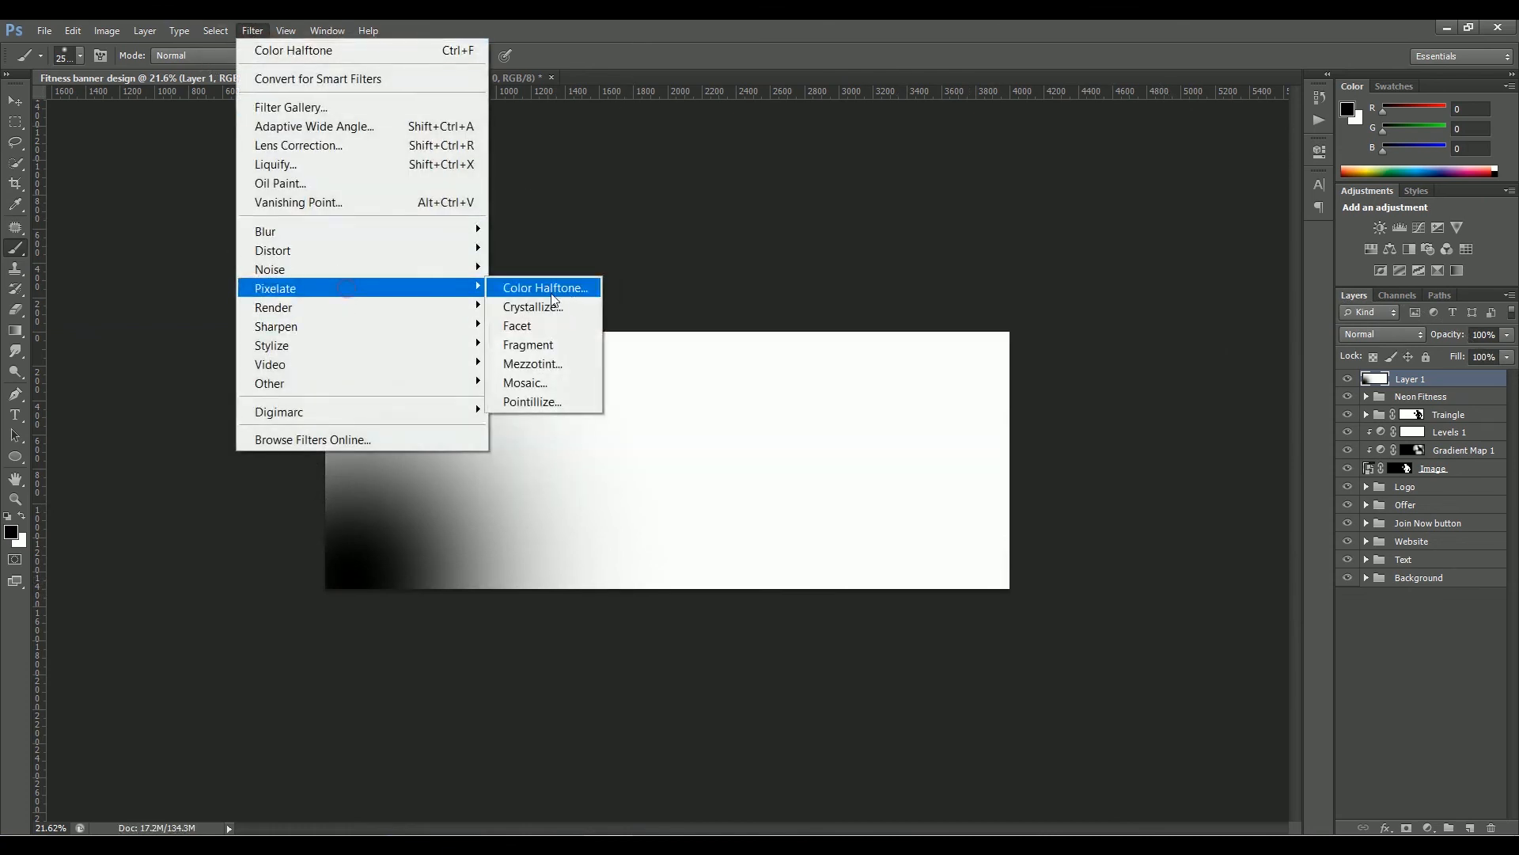
pyautogui.click(544, 287)
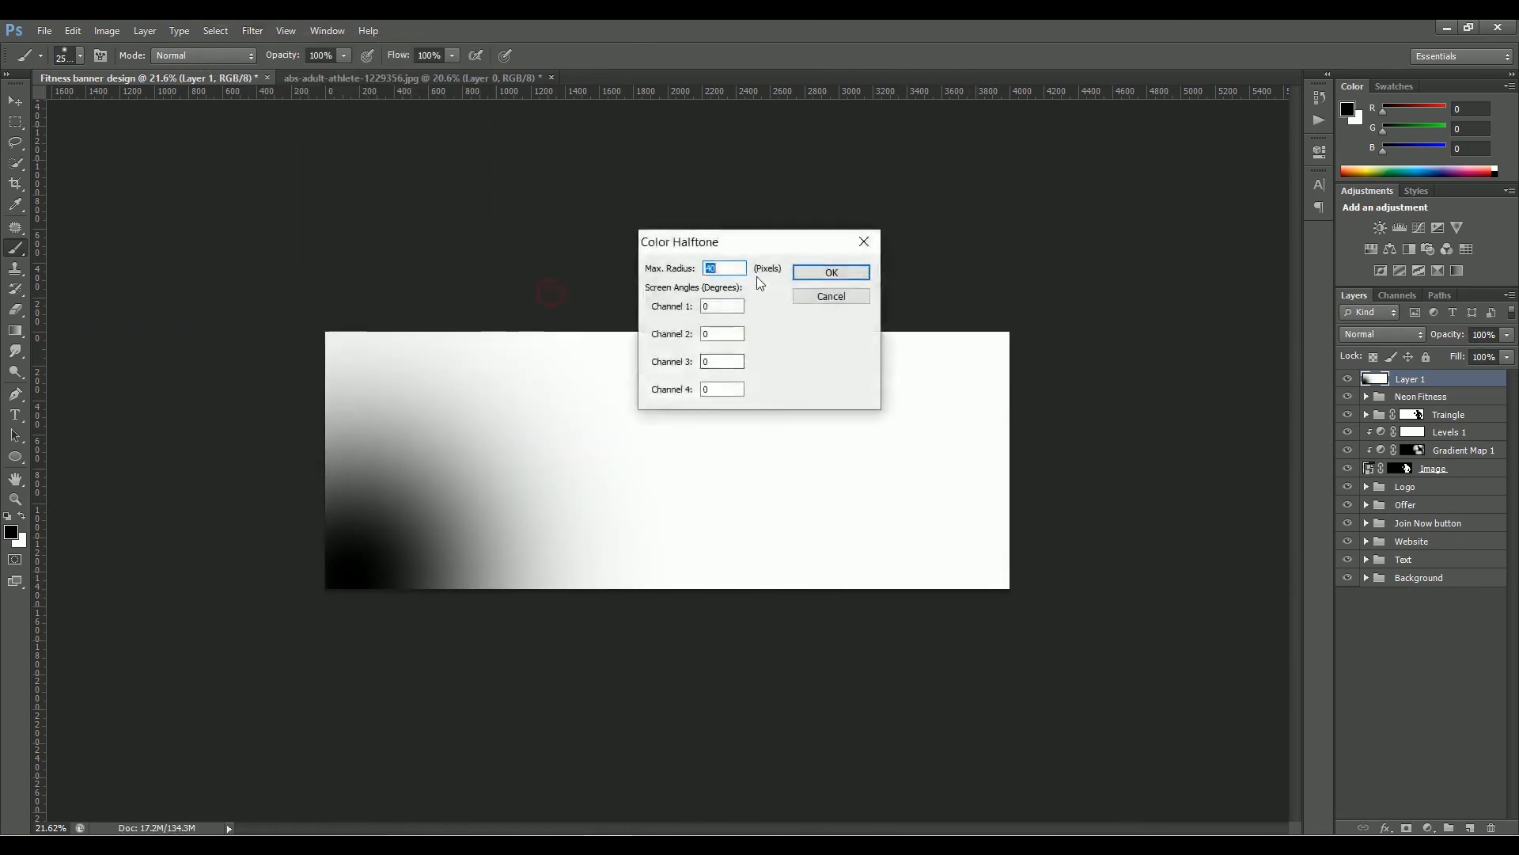
pyautogui.click(849, 275)
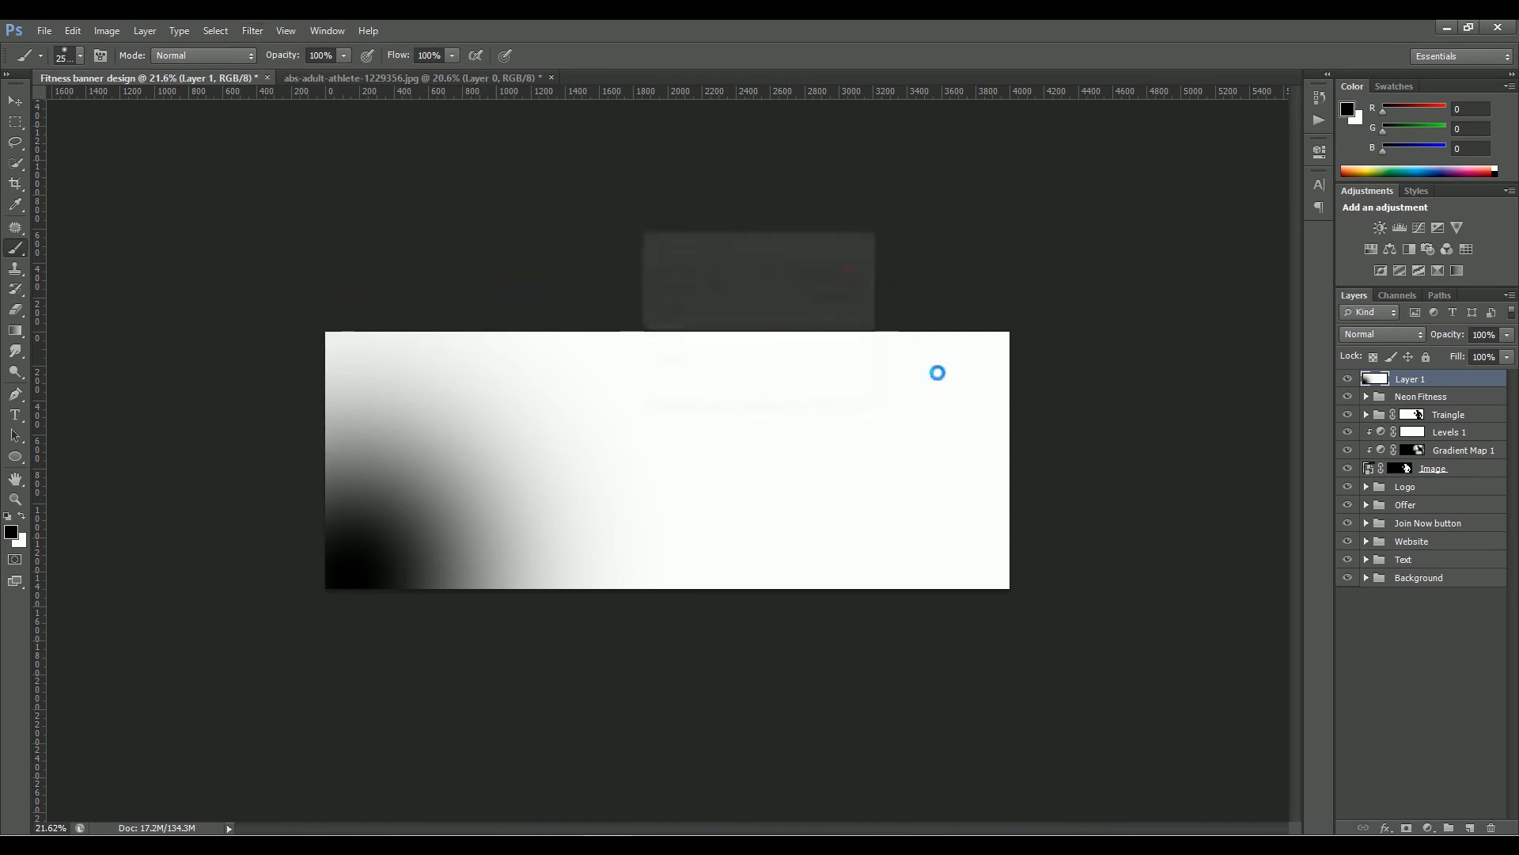
# Set the halftone layer's blend mode to Divide and move it to the top of the Background group
pyautogui.press('v')
pyautogui.click(1384, 334)
pyautogui.click(1381, 453)
pyautogui.press('Down')
pyautogui.press('Down')
pyautogui.press('Down')
pyautogui.press('Down')
pyautogui.press('Down')
pyautogui.press('Down')
pyautogui.press('Down')
pyautogui.press('Down')
pyautogui.press('Down')
pyautogui.press('Down')
pyautogui.press('Down')
pyautogui.press('Down')
pyautogui.press('Down')
pyautogui.press('Down')
pyautogui.press('Up')
pyautogui.press('Down')
pyautogui.press('Down')
pyautogui.click(1366, 578)
pyautogui.moveTo(1463, 384); pyautogui.dragTo(1445, 595)
pyautogui.hotkey('ctrl', '0')
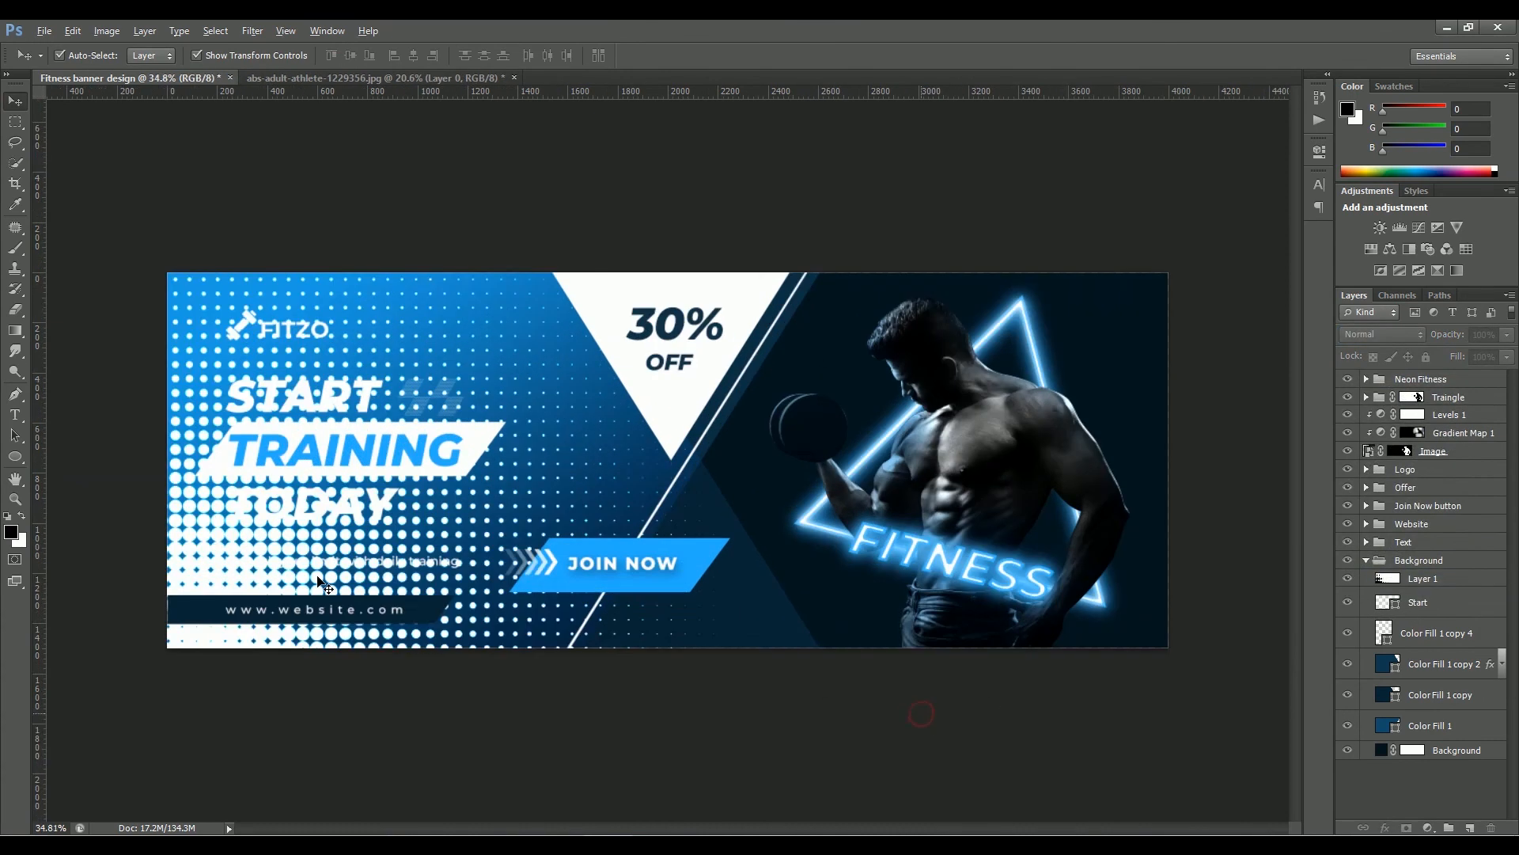
# Lower the halftone layer's opacity to 10% and rename it "Halftone"
pyautogui.write('15')
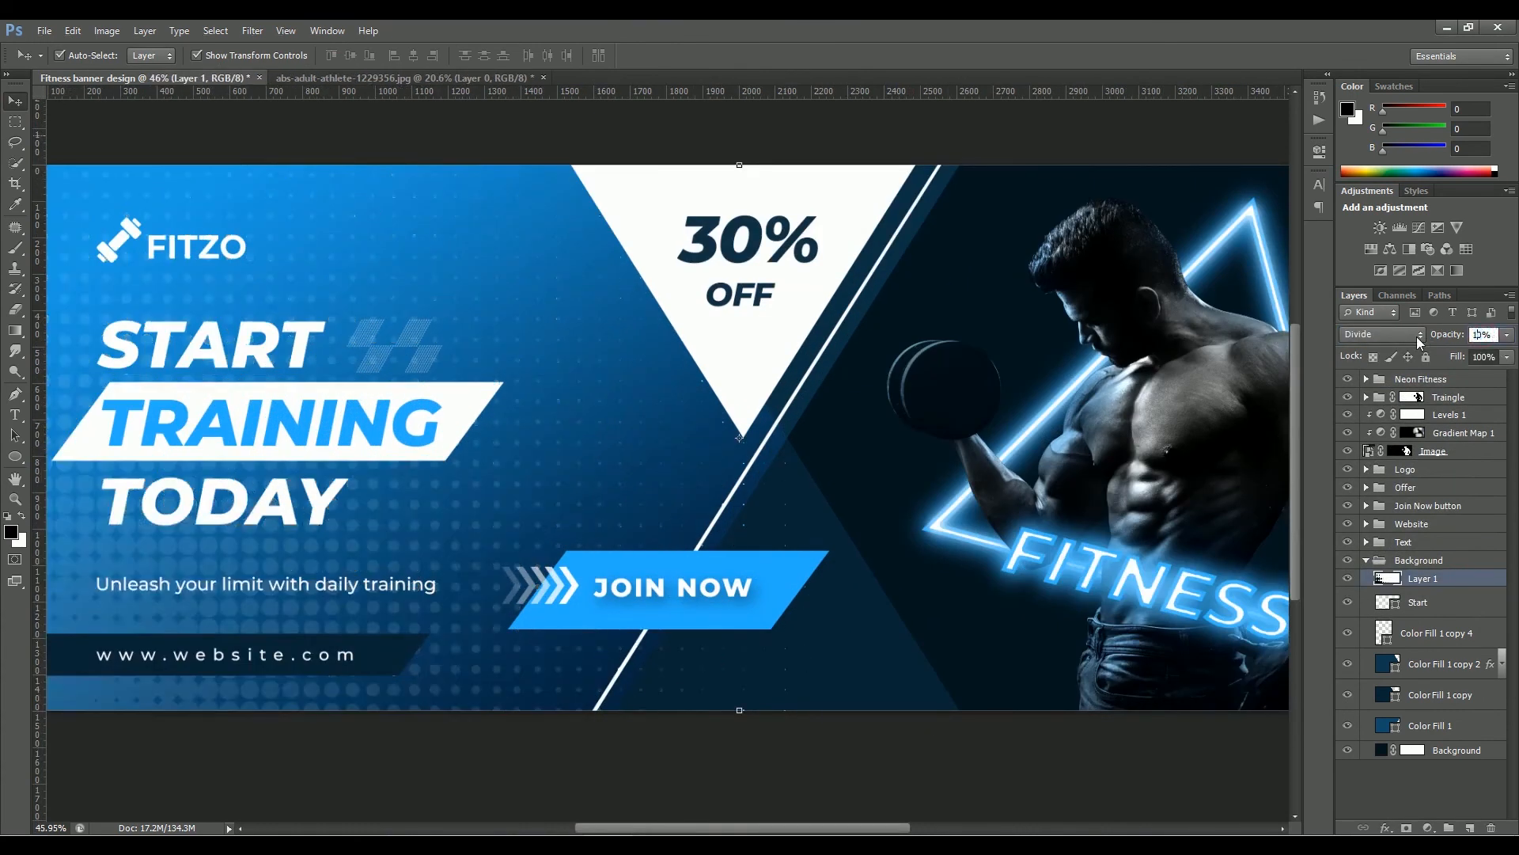
pyautogui.hotkey('ctrl', '-')
pyautogui.doubleClick(1477, 583)
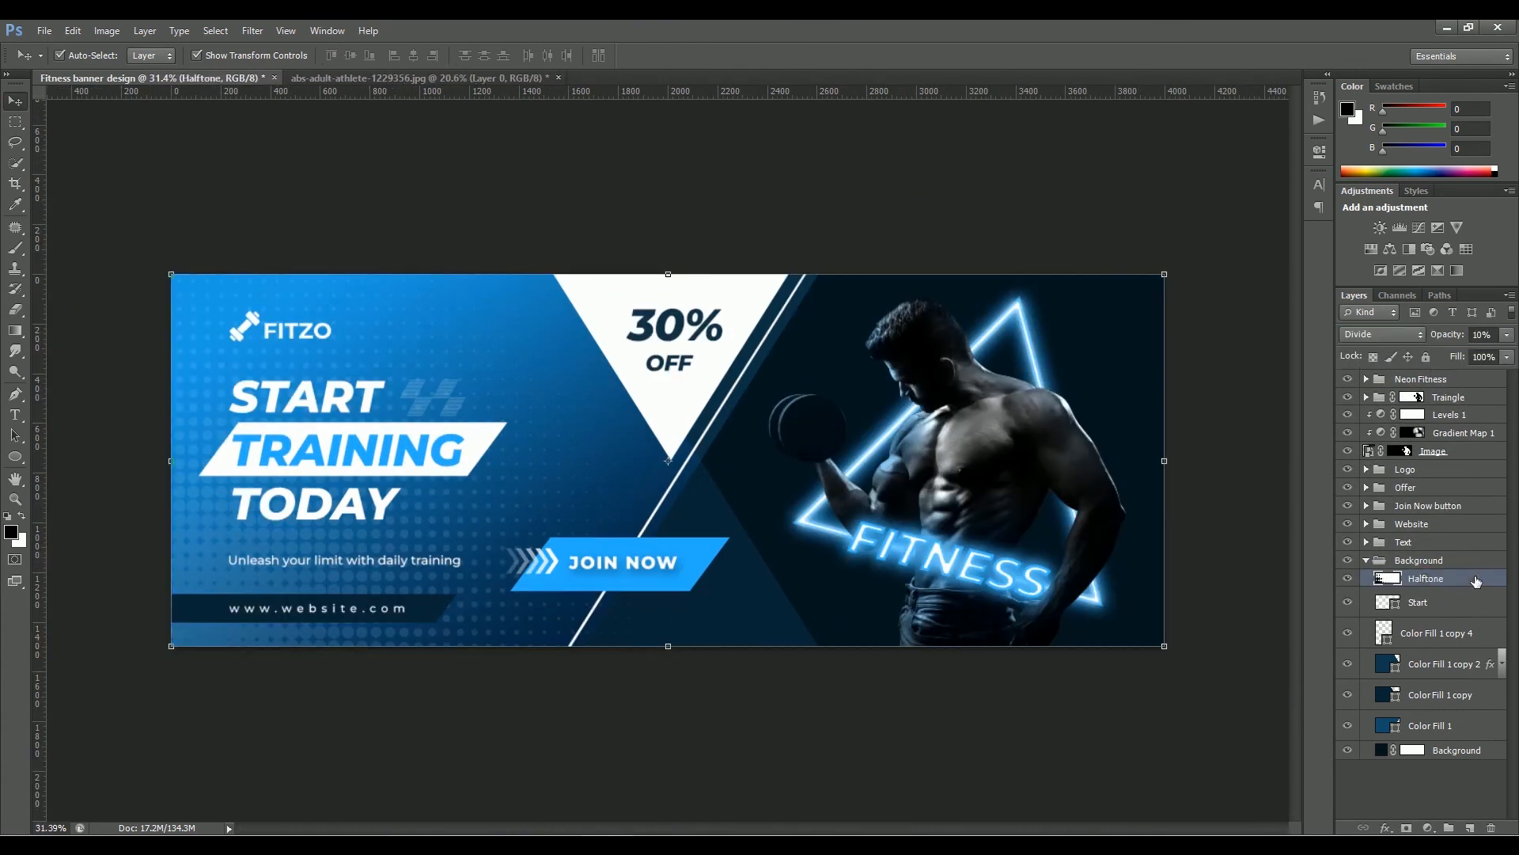
pyautogui.click(1367, 560)
# Duplicate the "Triangle copy 2" glow layer in the Traingle group and rasterize the duplicate
pyautogui.click(1367, 397)
pyautogui.rightClick(1438, 481)
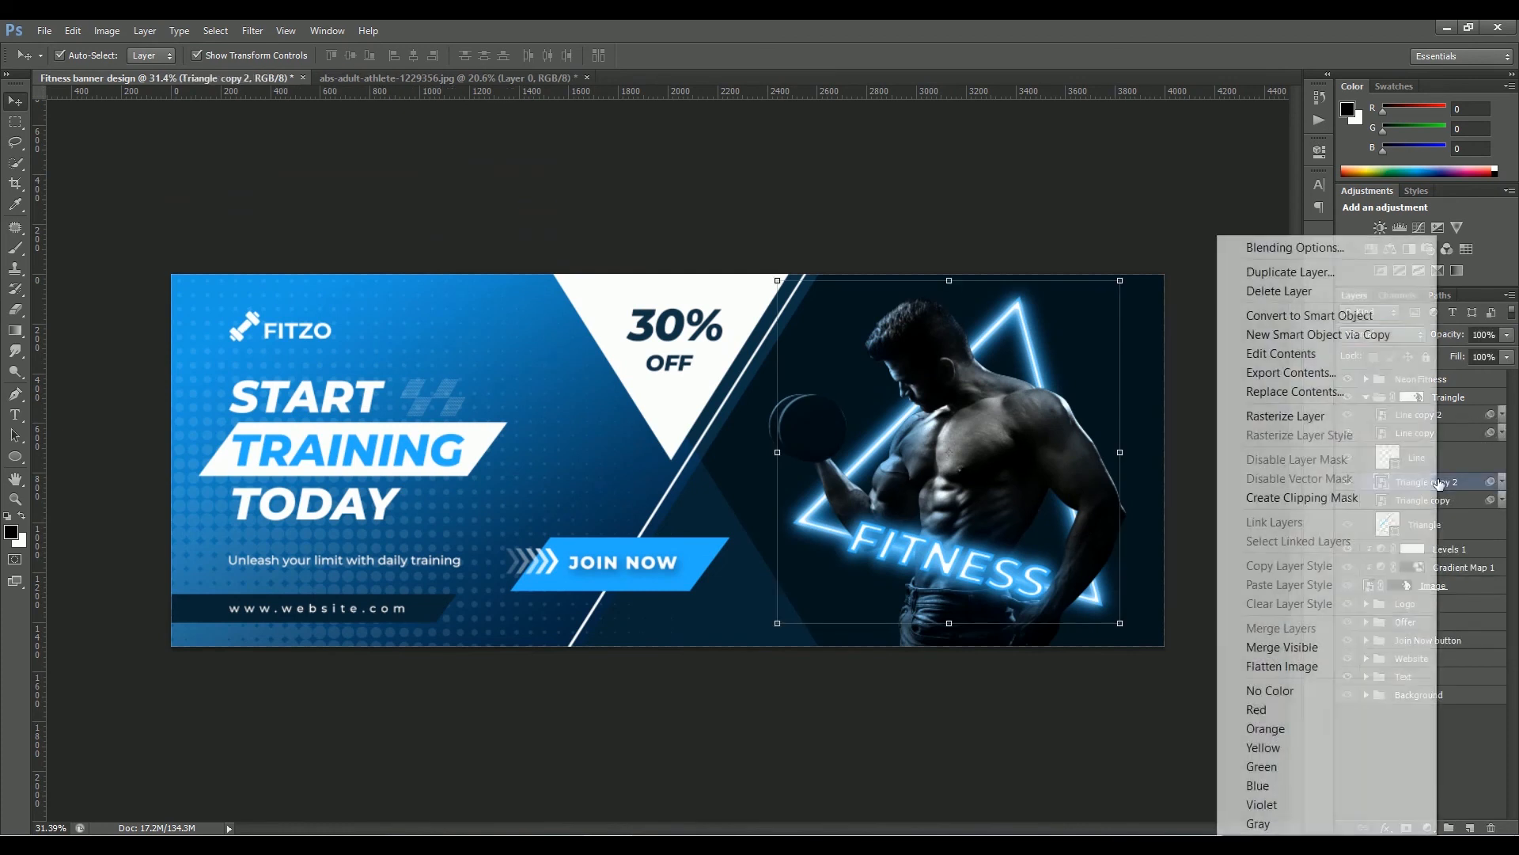
pyautogui.click(1346, 278)
pyautogui.click(894, 282)
pyautogui.rightClick(1433, 485)
pyautogui.click(1366, 418)
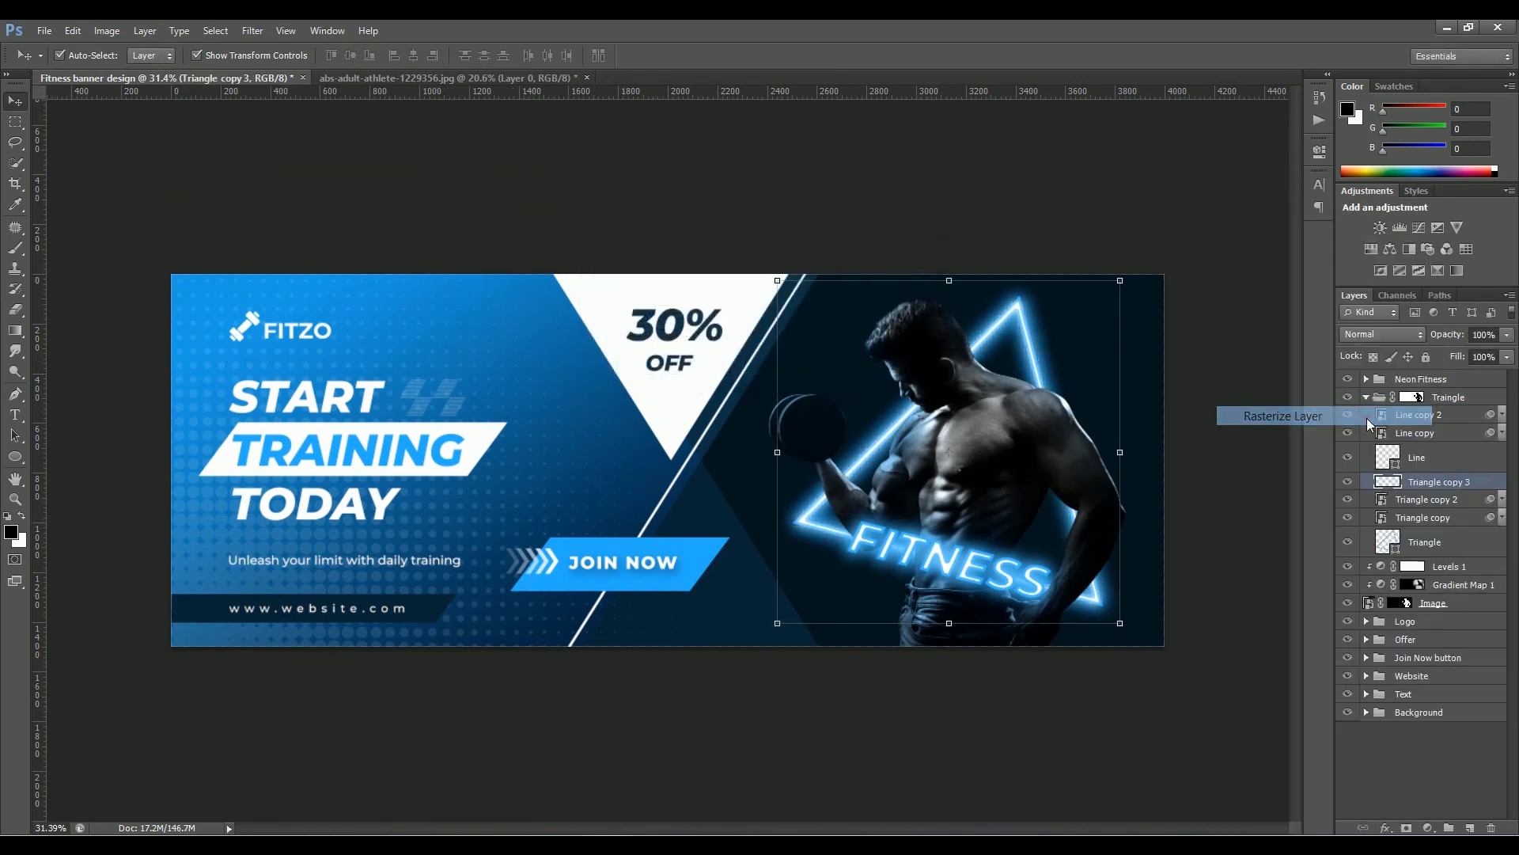
# Set the rasterized triangle glow to Dissolve with 4% opacity for fine sparkles around the neon triangle
pyautogui.click(1390, 334)
pyautogui.click(1384, 367)
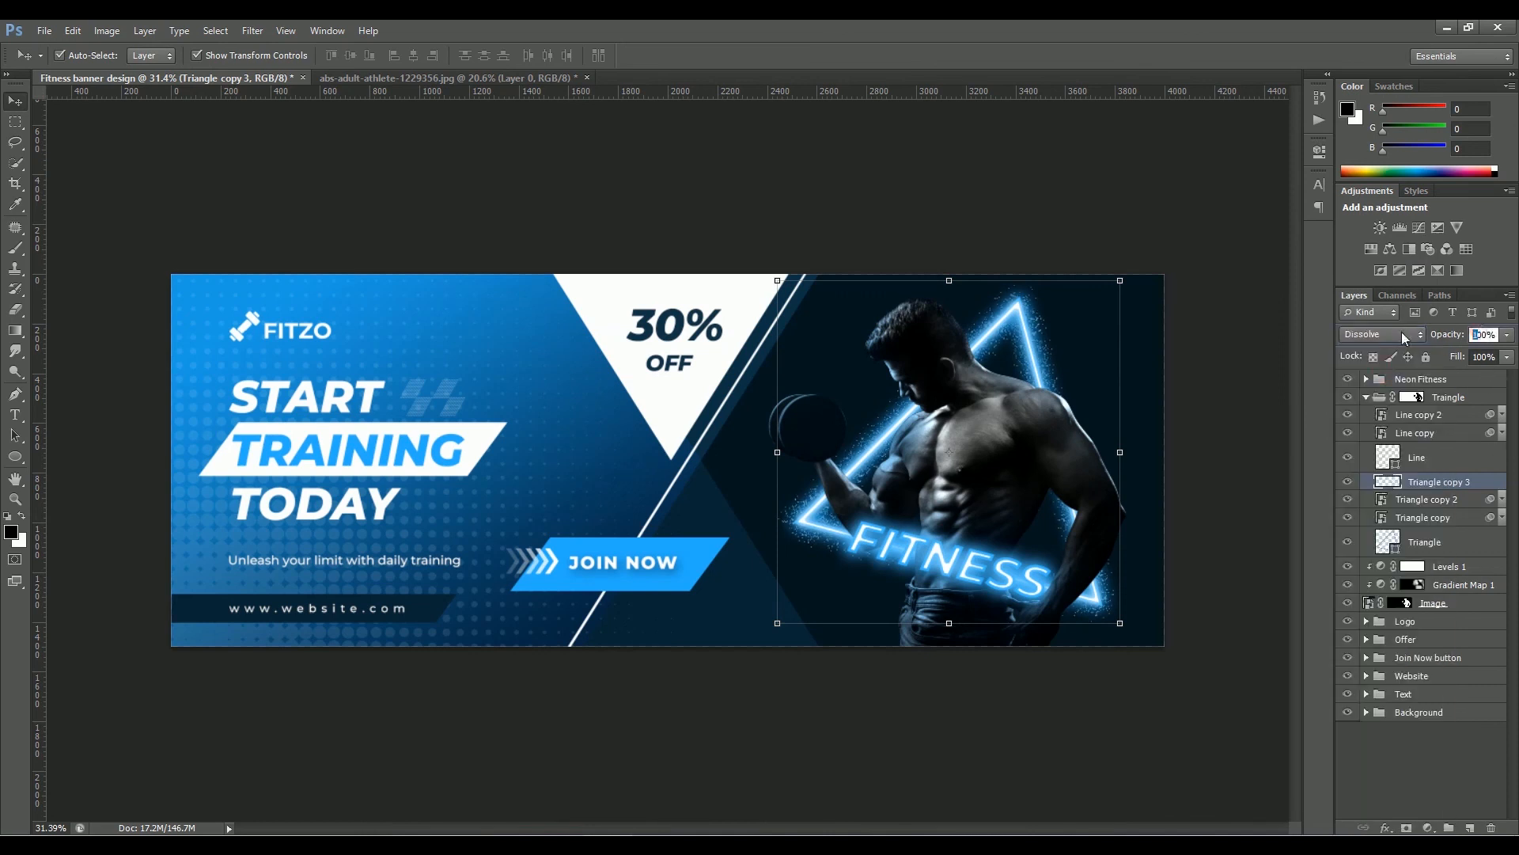
pyautogui.write('04')
pyautogui.press('Return')
pyautogui.click(1252, 479)
pyautogui.scroll(5, 1125, 562)
pyautogui.scroll(1, 1130, 571)
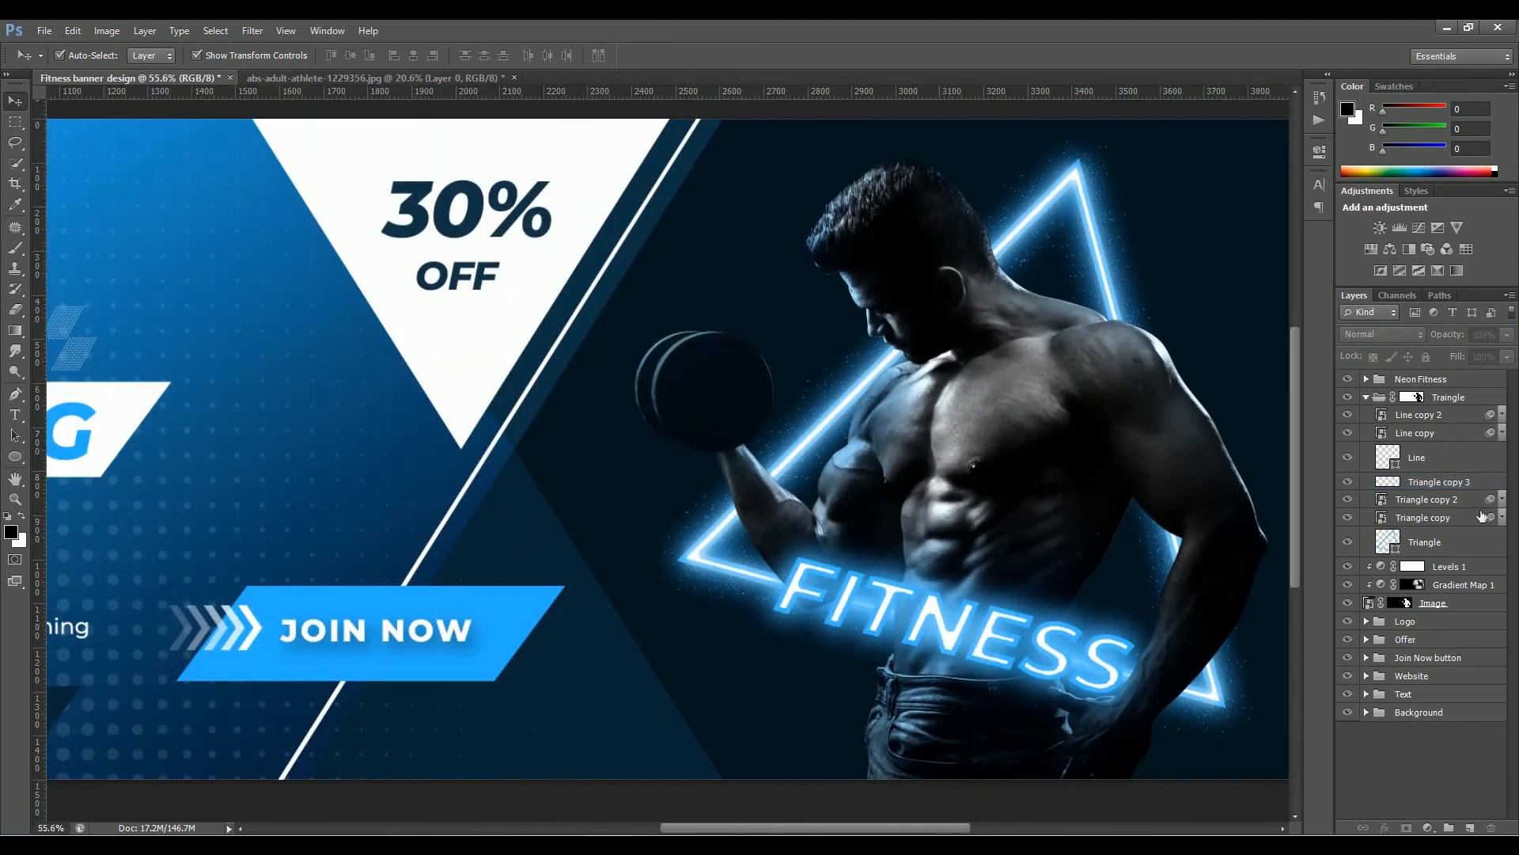
# Duplicate the "FITNESS copy 2" glow layer in the Neon Fitness group and rasterize the duplicate
pyautogui.click(1366, 397)
pyautogui.click(1366, 379)
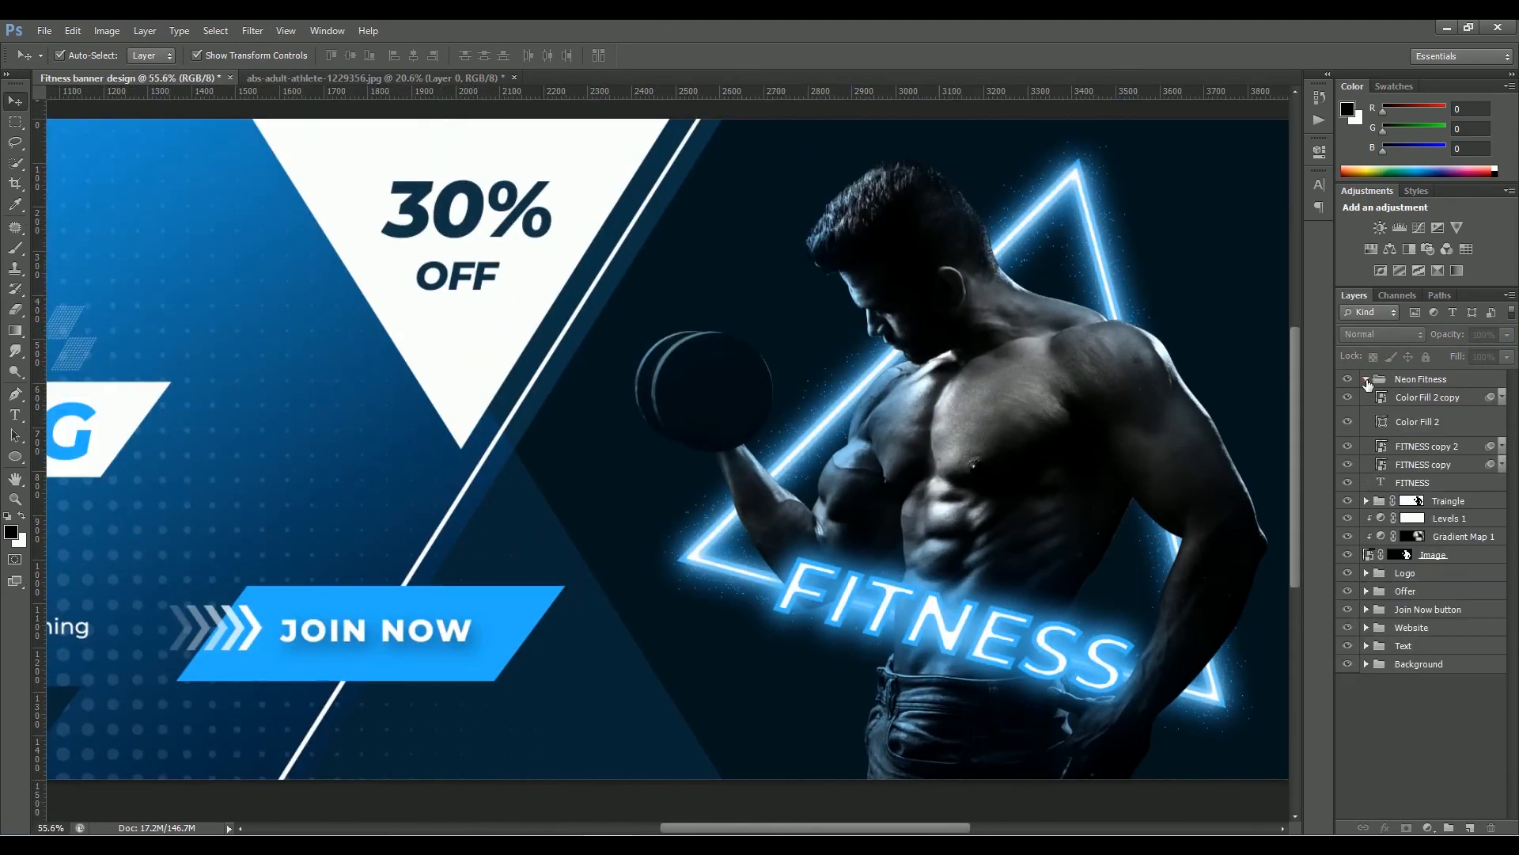
pyautogui.click(1413, 447)
pyautogui.hotkey('ctrl', 'j')
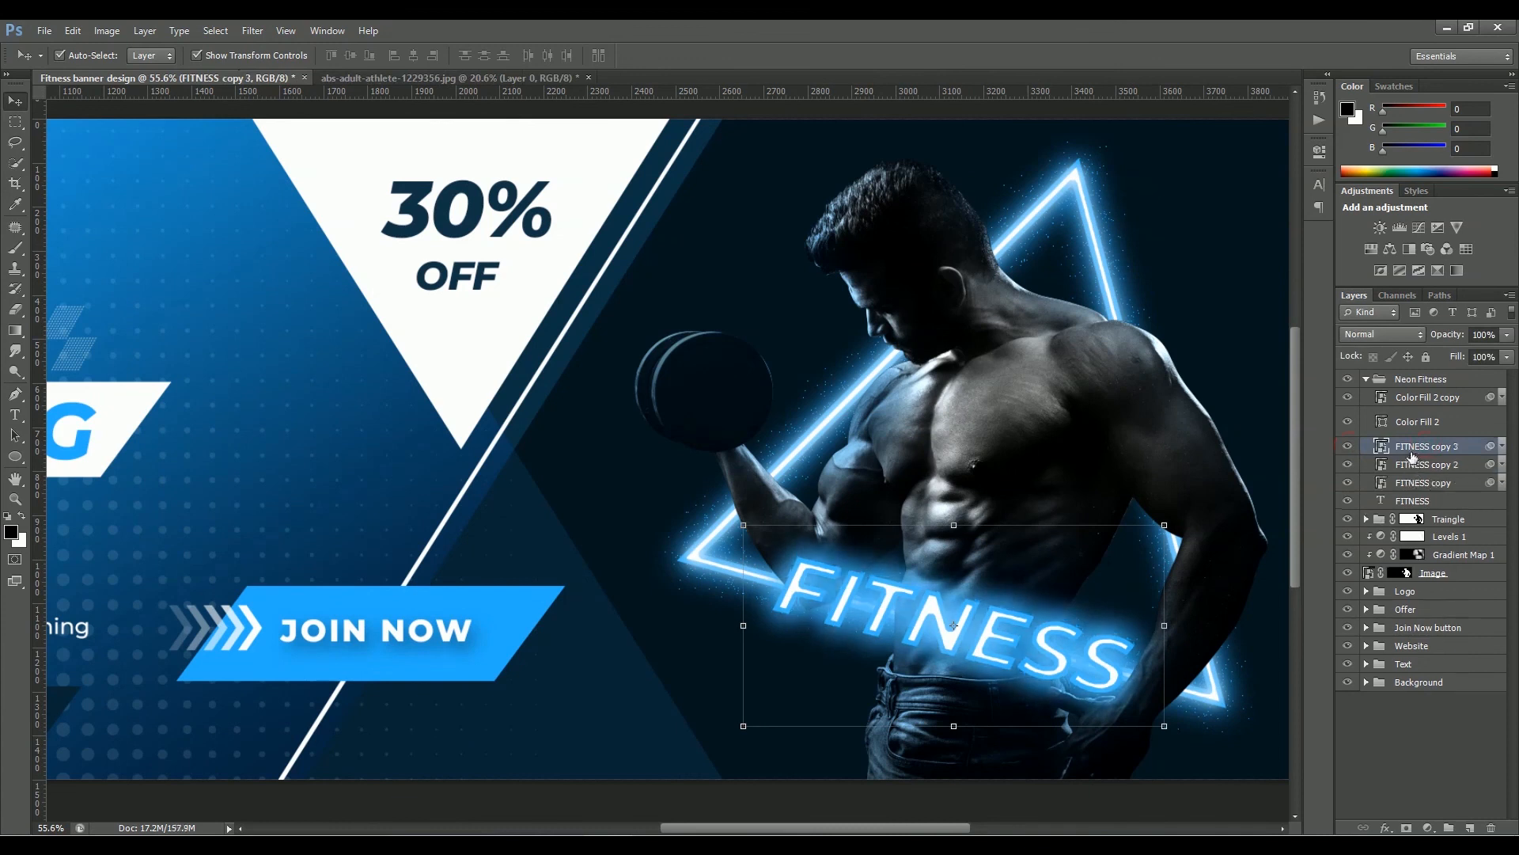
pyautogui.rightClick(1422, 451)
pyautogui.click(1307, 417)
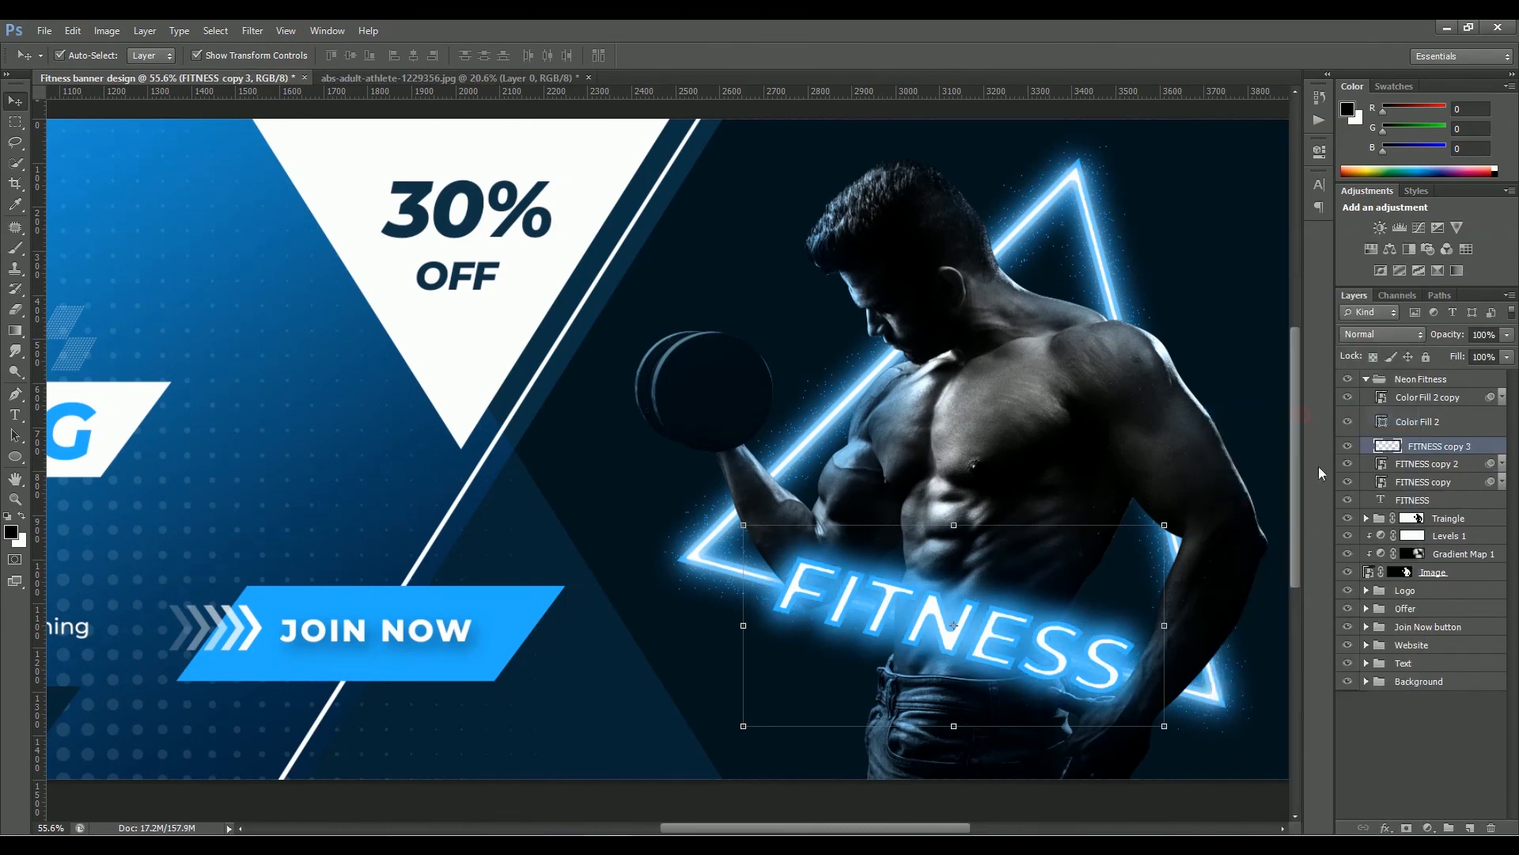
# Set the rasterized FITNESS glow to Dissolve and reduce its opacity for faint sparkles around the lettering
pyautogui.click(1386, 336)
pyautogui.click(1375, 379)
pyautogui.moveTo(1486, 334); pyautogui.dragTo(1418, 334)
pyautogui.press('BackSpace')
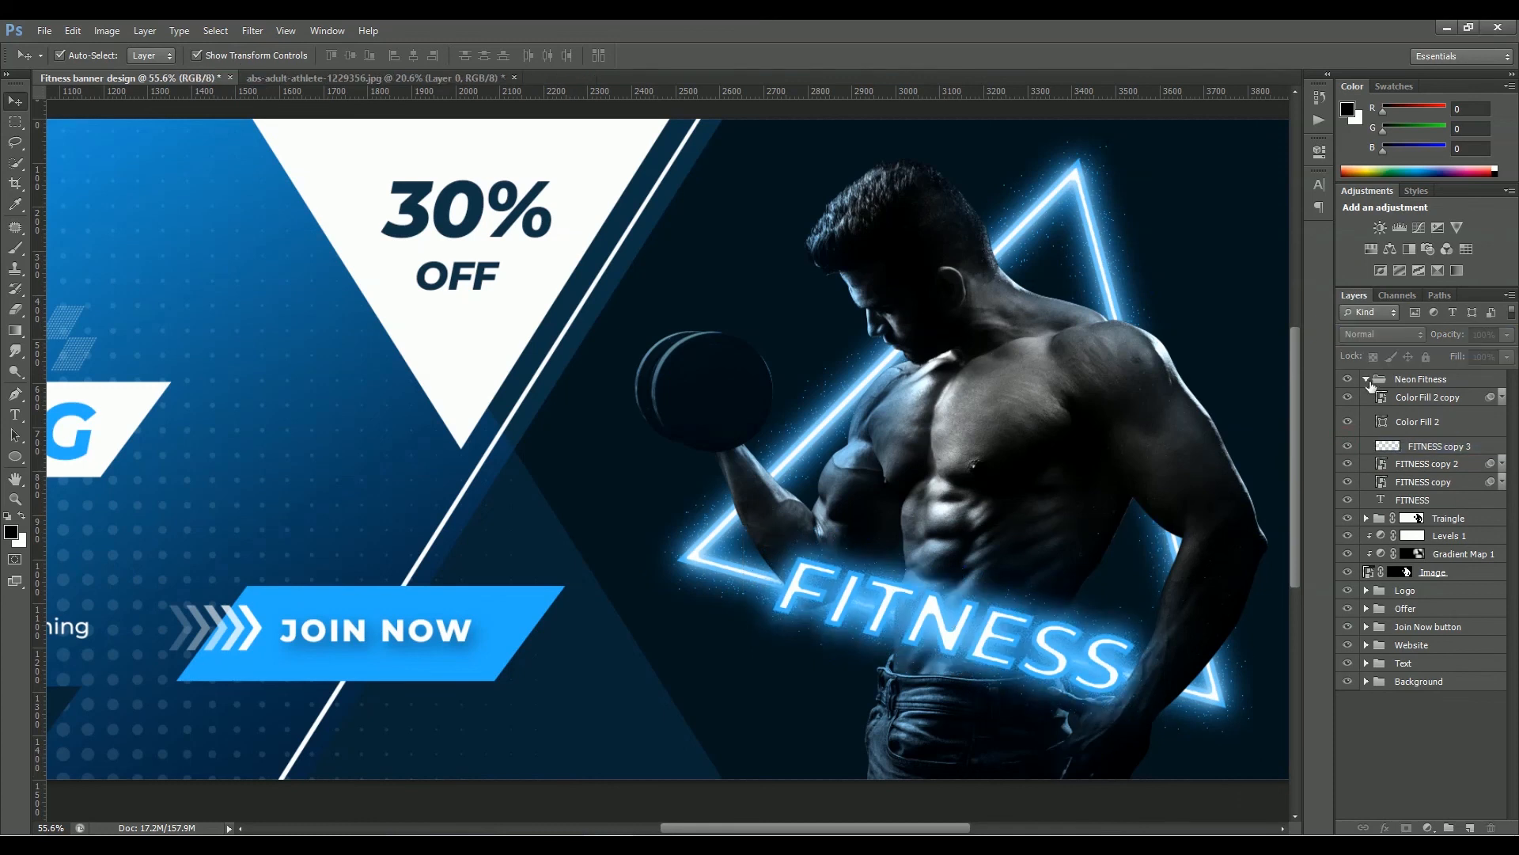
pyautogui.hotkey('ctrl', '0')
# Change the Background fill layer in the Background group to black
pyautogui.click(1366, 560)
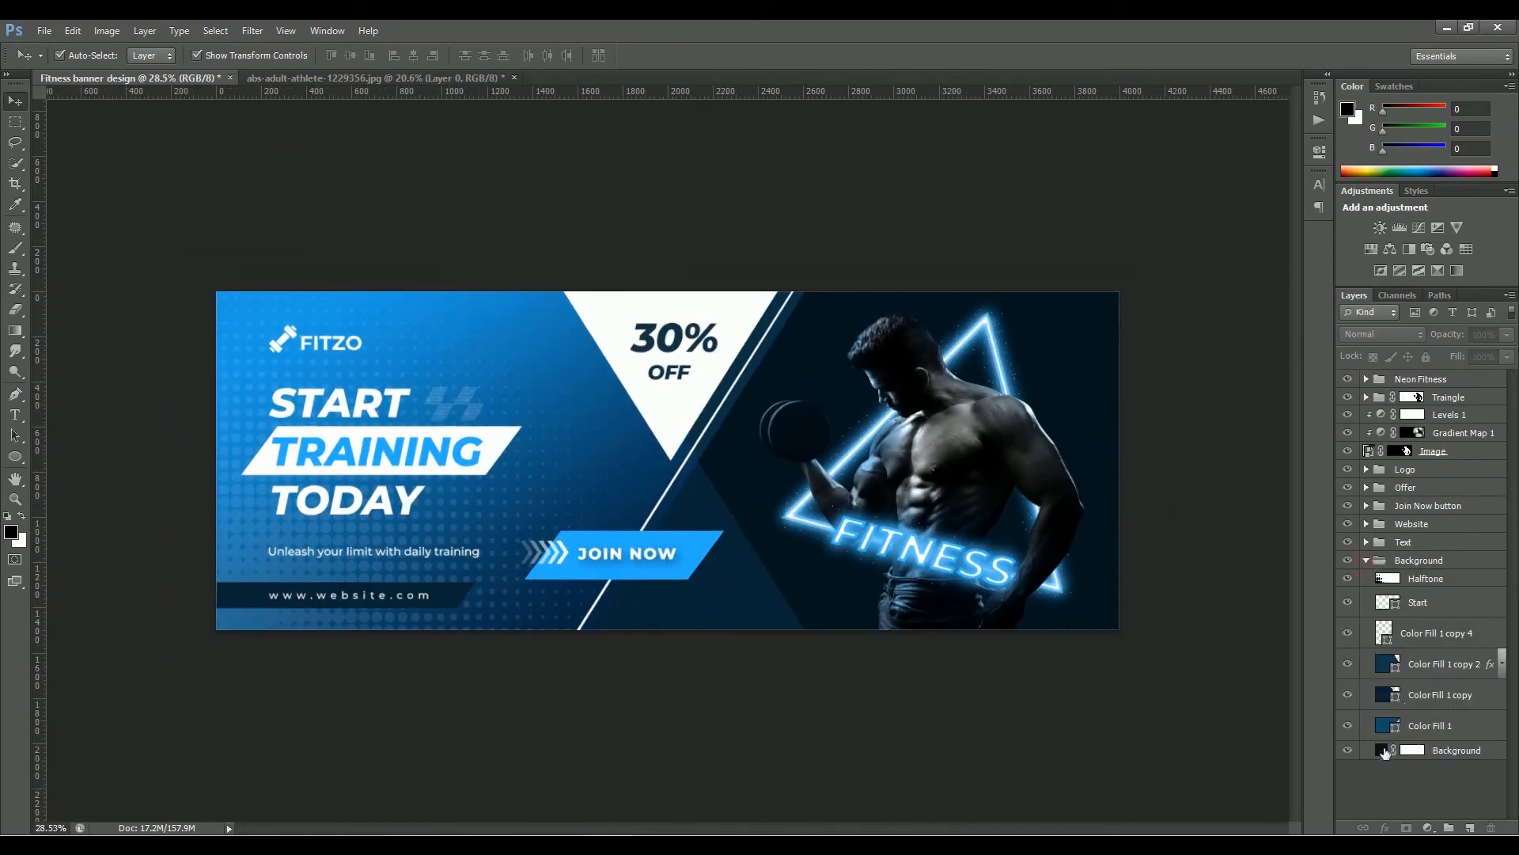
pyautogui.click(1366, 560)
pyautogui.click(997, 768)
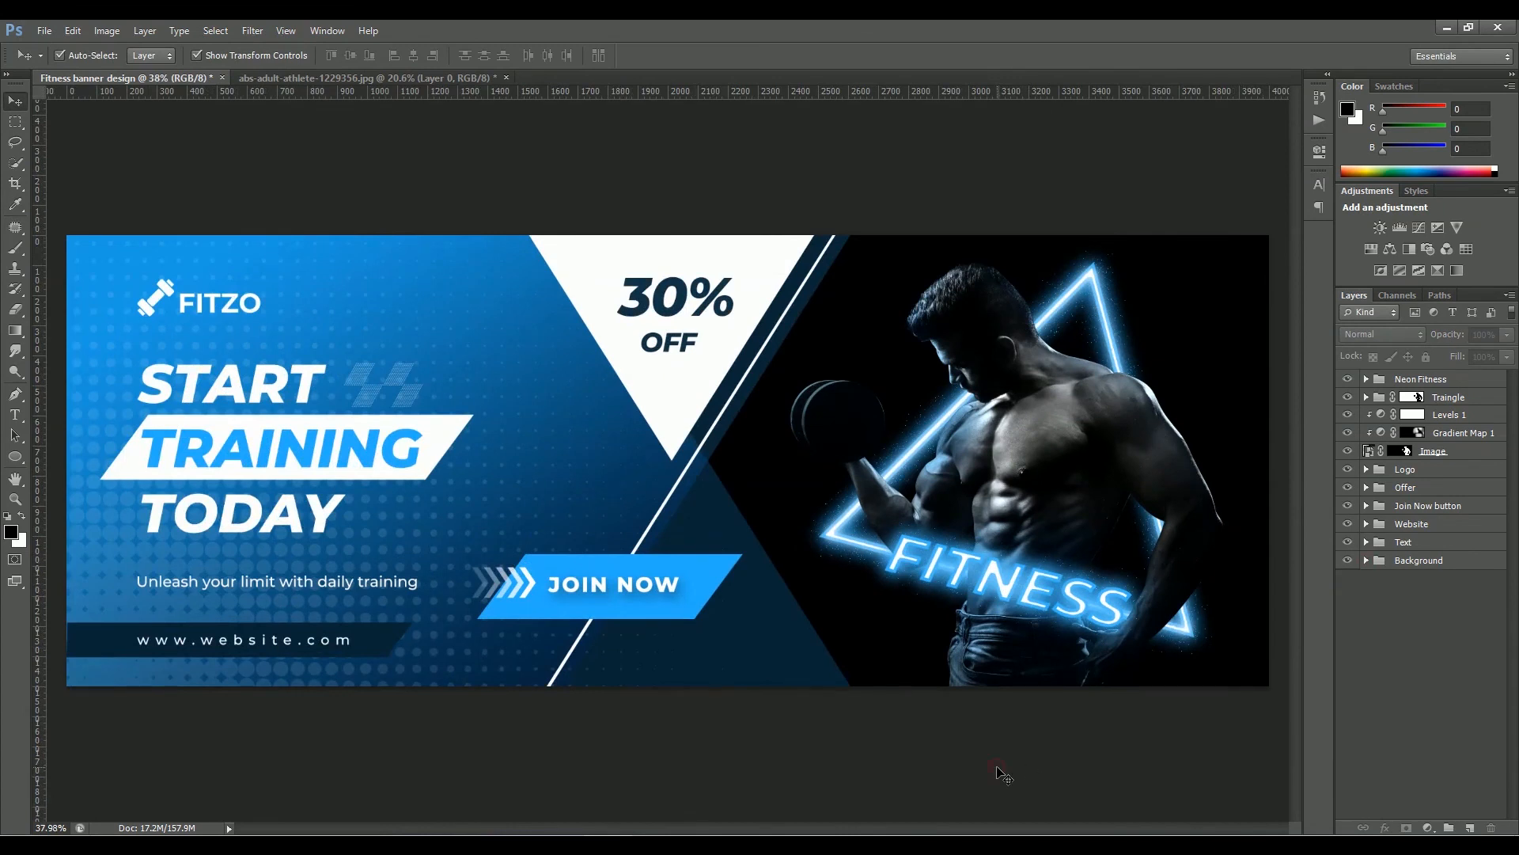
# Preview the banner in full-screen mode with the rulers hidden and return to the standard screen mode
pyautogui.press('f')
pyautogui.press('f')
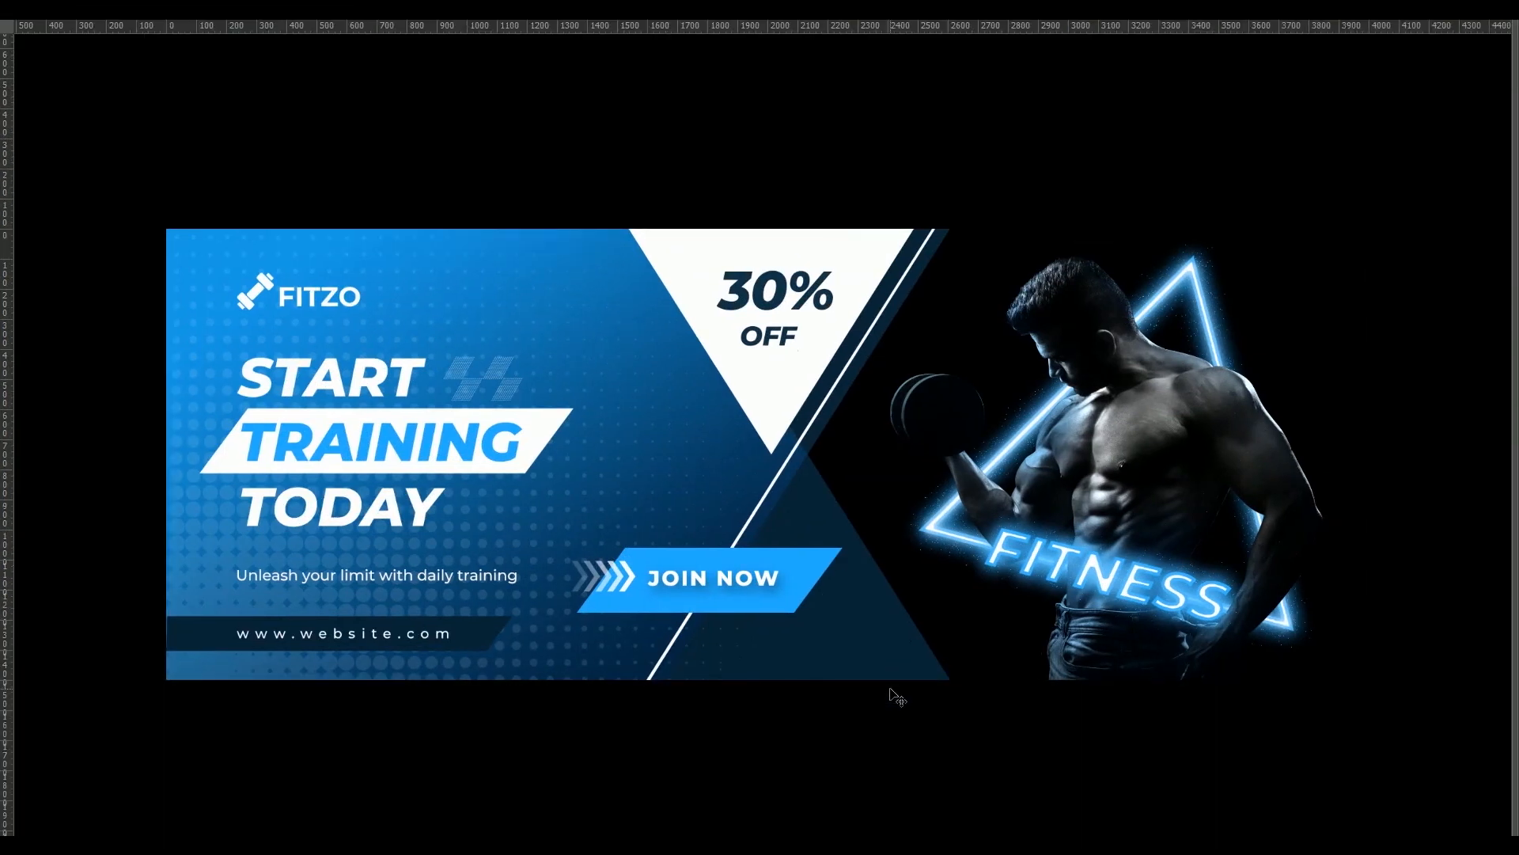
pyautogui.hotkey('ctrl', 'r')
pyautogui.scroll(2, 853, 645)
pyautogui.moveTo(918, 563); pyautogui.dragTo(937, 593)
pyautogui.press('f')
pyautogui.scroll(-1, 852, 567)
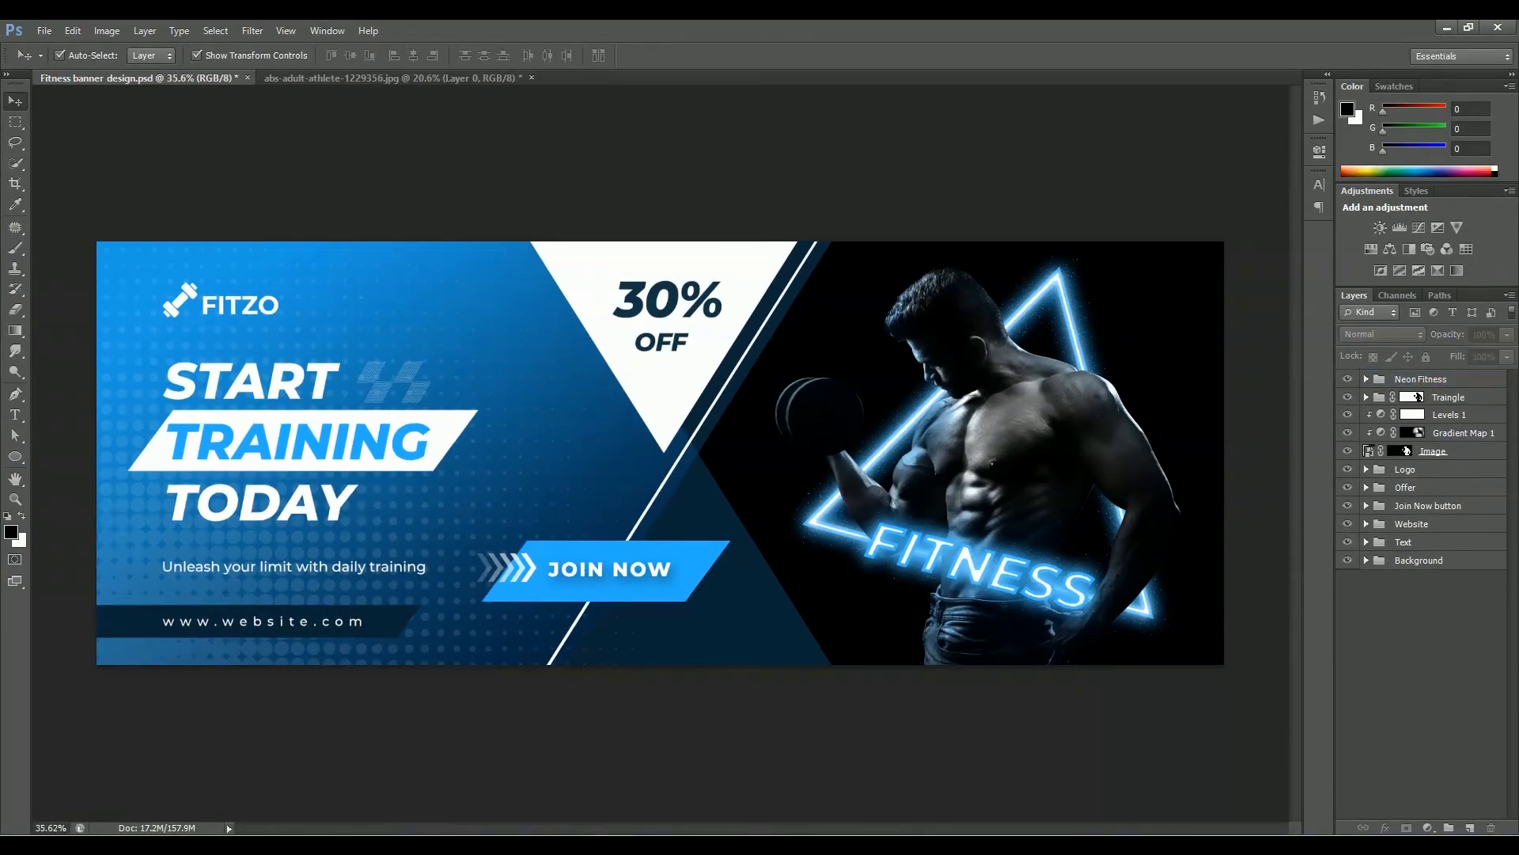
# Add a Hue/Saturation adjustment layer above the Neon Fitness group and shift the hue from blue to red
pyautogui.click(1421, 379)
pyautogui.click(1428, 828)
pyautogui.click(1398, 617)
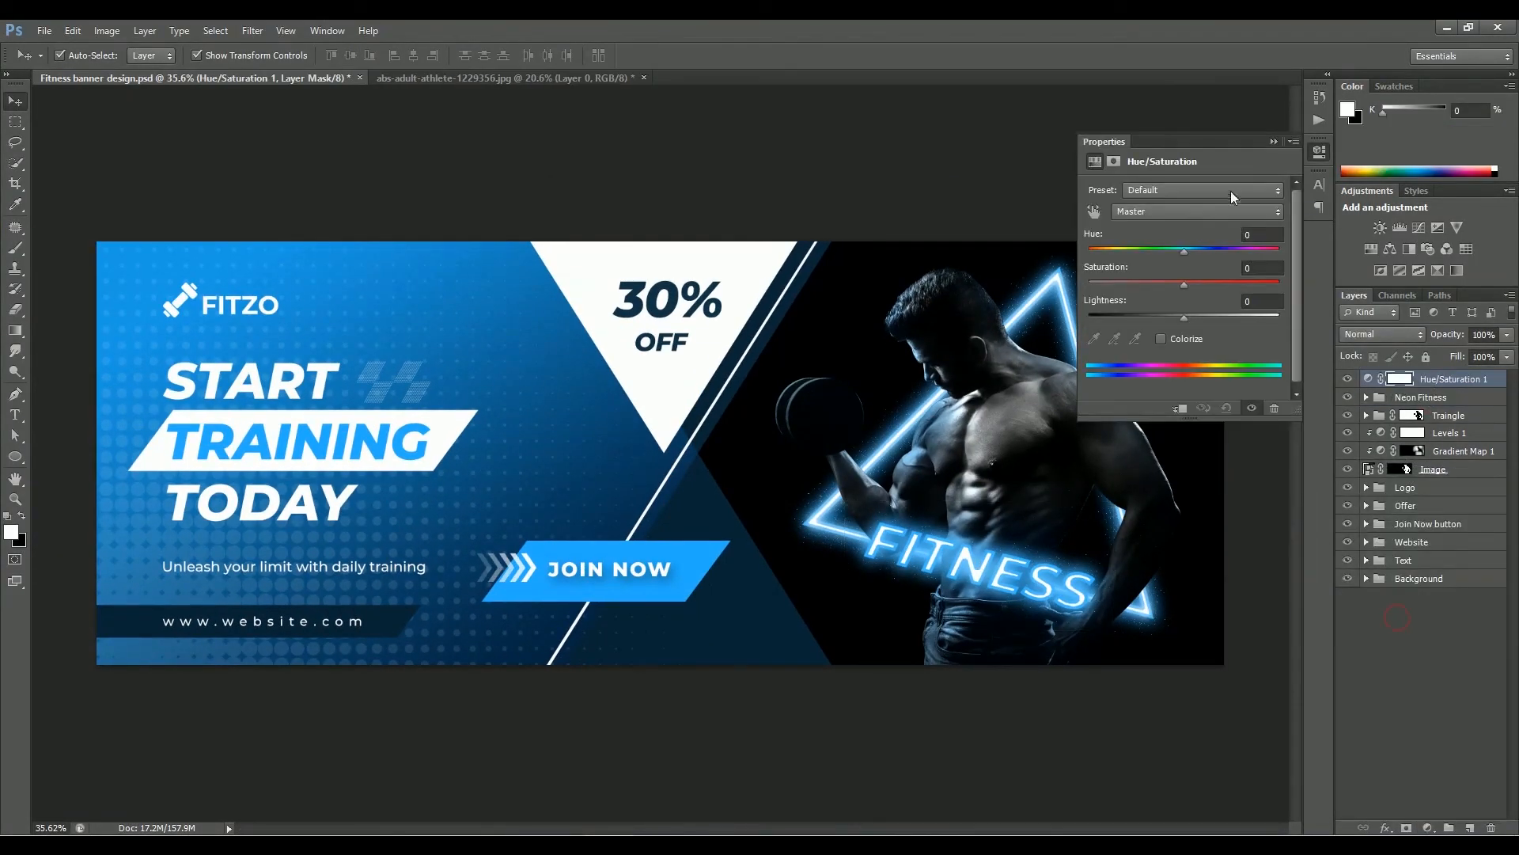
pyautogui.moveTo(1225, 147); pyautogui.dragTo(1030, 119)
pyautogui.moveTo(1033, 387); pyautogui.dragTo(1035, 294)
pyautogui.moveTo(1029, 108); pyautogui.dragTo(1204, 127)
pyautogui.moveTo(1163, 236); pyautogui.dragTo(1245, 277)
pyautogui.click(1399, 379)
pyautogui.click(1275, 114)
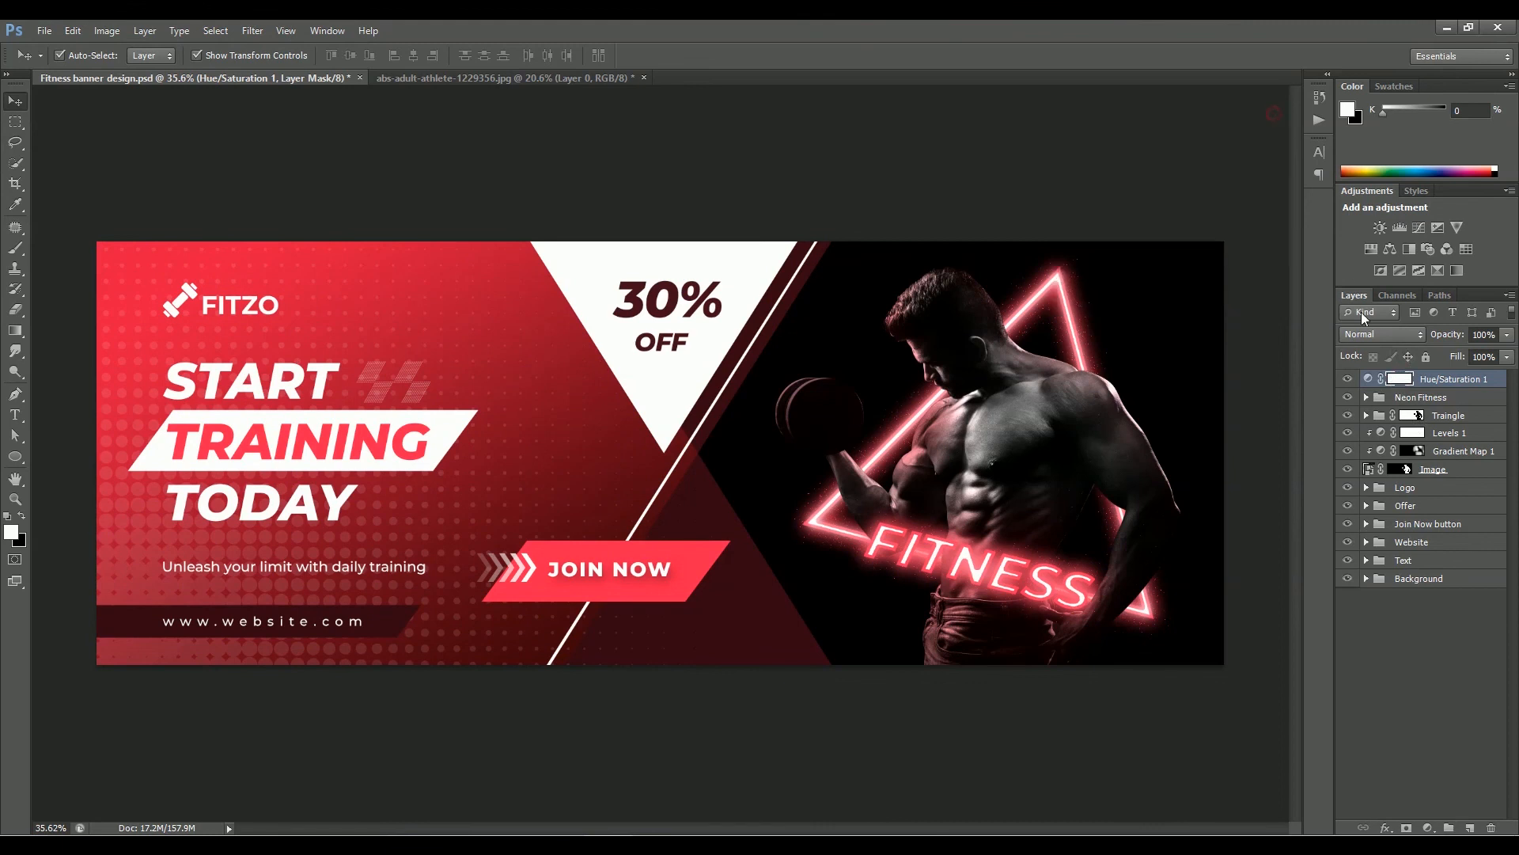
# Invert the Hue/Saturation layer mask to black and try a soft white brush spot over the logo corner
pyautogui.hotkey('ctrl', 'i')
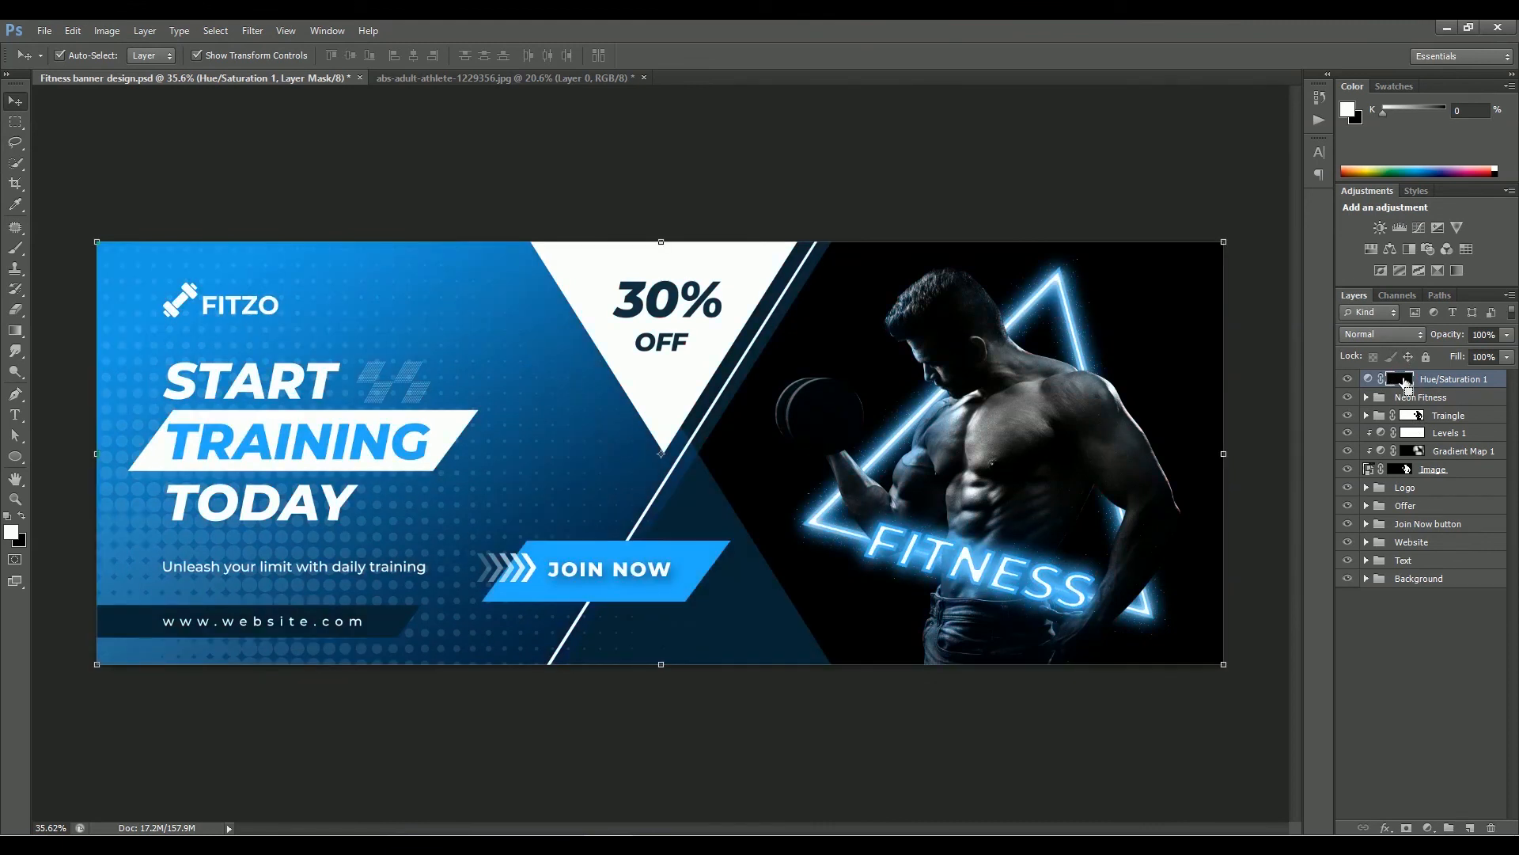
pyautogui.press('b')
pyautogui.rightClick(741, 372)
pyautogui.moveTo(755, 417); pyautogui.dragTo(793, 417)
pyautogui.moveTo(906, 448); pyautogui.dragTo(752, 448)
pyautogui.click(230, 310)
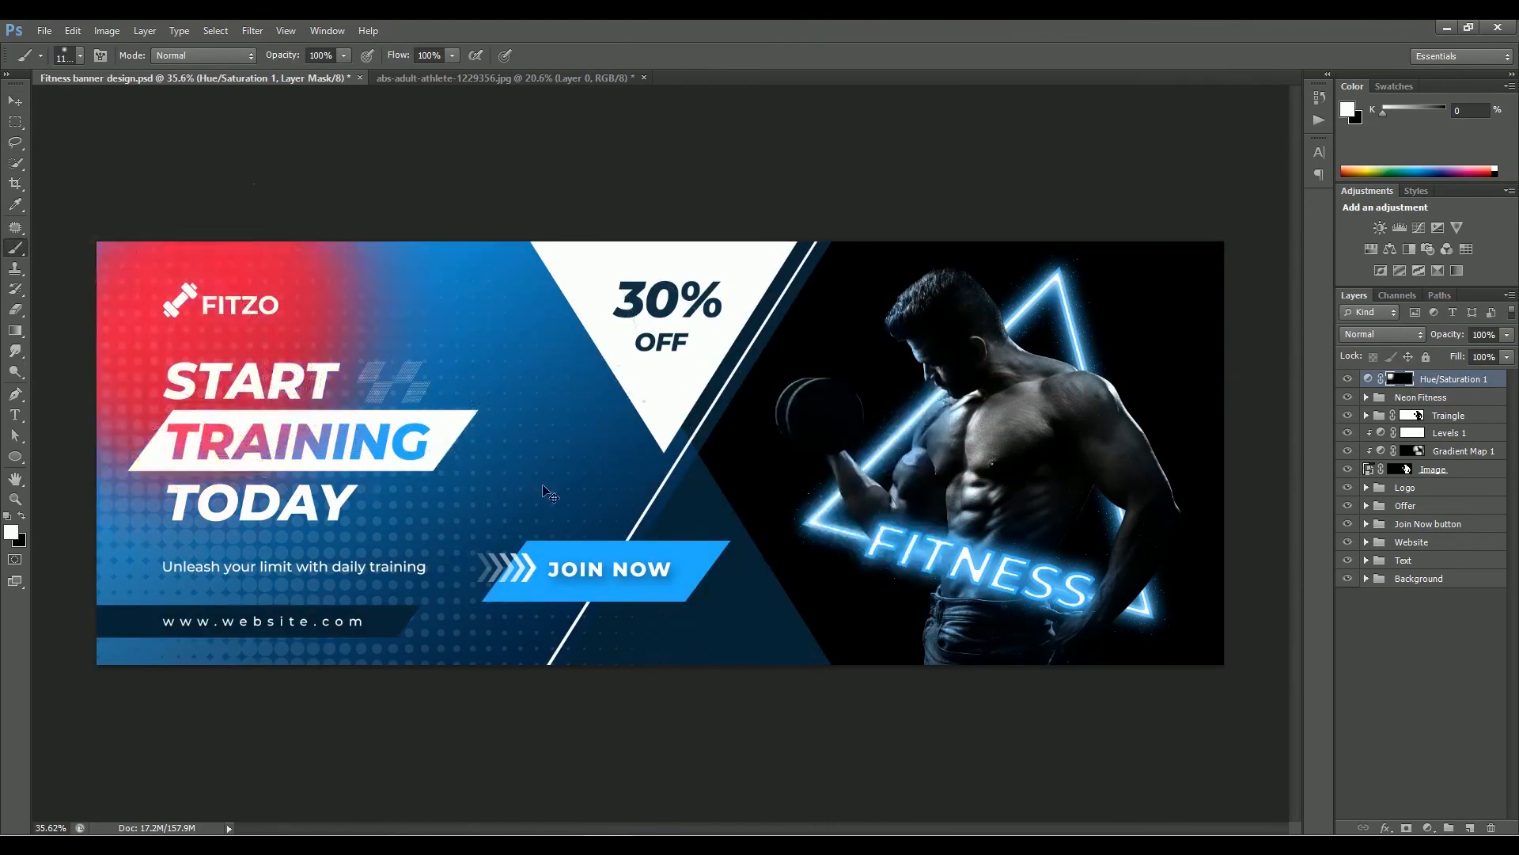
pyautogui.hotkey('ctrl', 'z')
# Reveal the red hue by painting very large soft white spots on the mask at the banner's upper-left and lower-right corners
pyautogui.scroll(-5, 580, 474)
pyautogui.press(']')
pyautogui.press(']')
pyautogui.press(']')
pyautogui.press(']')
pyautogui.press(']')
pyautogui.press(']')
pyautogui.click(274, 364)
pyautogui.scroll(3, 1029, 570)
pyautogui.click(1151, 606)
pyautogui.scroll(3, 491, 87)
pyautogui.press('v')
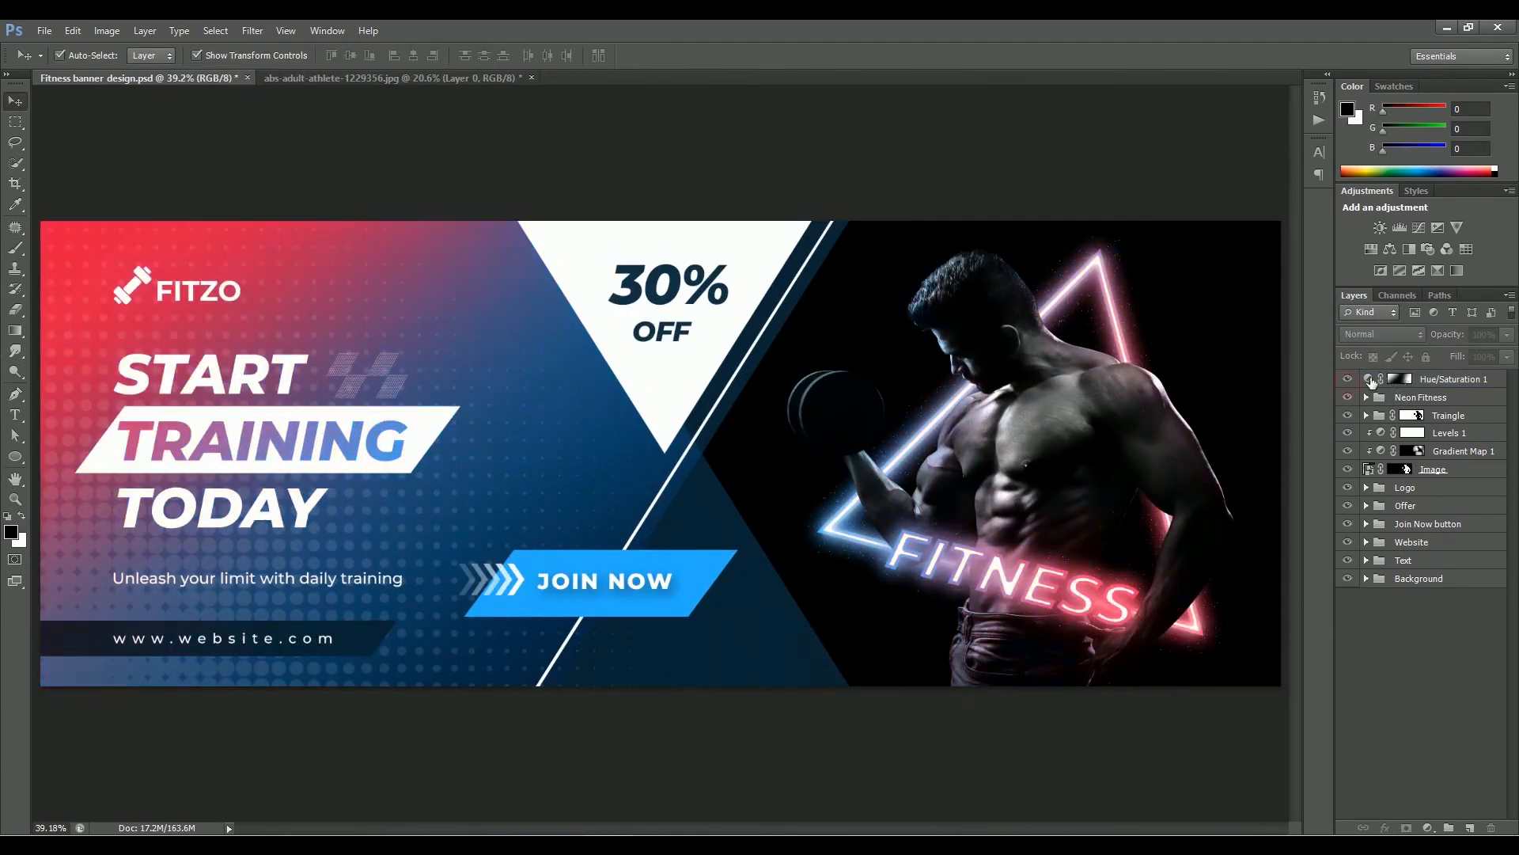
# Shift the Hue/Saturation adjustment's red toward pink and select the Traingle group's mask for painting with the Brush
pyautogui.click(1386, 379)
pyautogui.click(1262, 117)
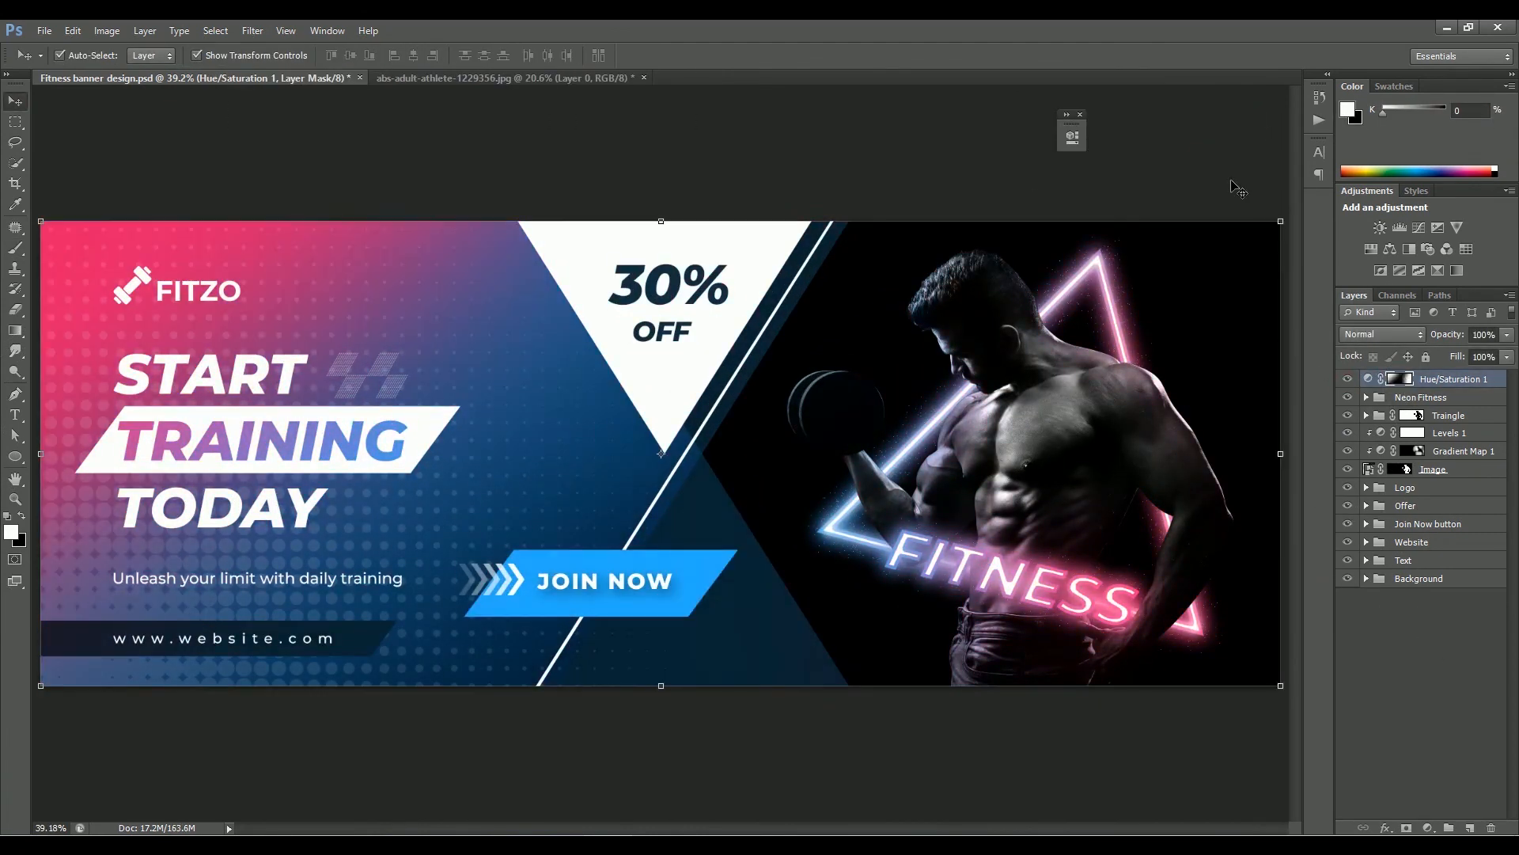
pyautogui.click(1411, 415)
pyautogui.press('b')
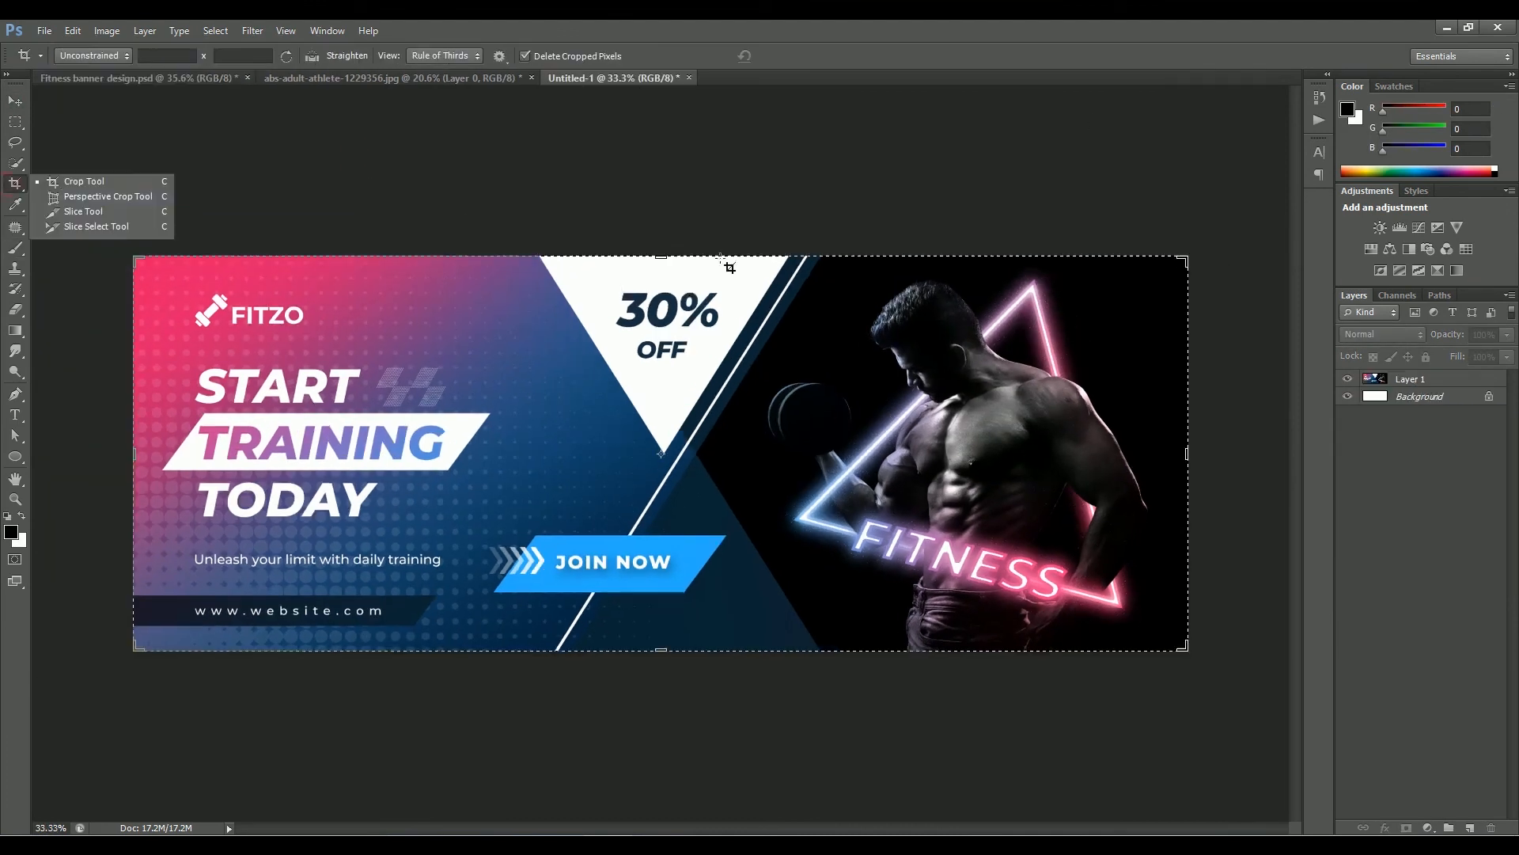
# Blur the enlarged Layer 1 behind the banner with a Gaussian Blur of about 29.1 pixels and set its opacity to 60%
pyautogui.click(1420, 403)
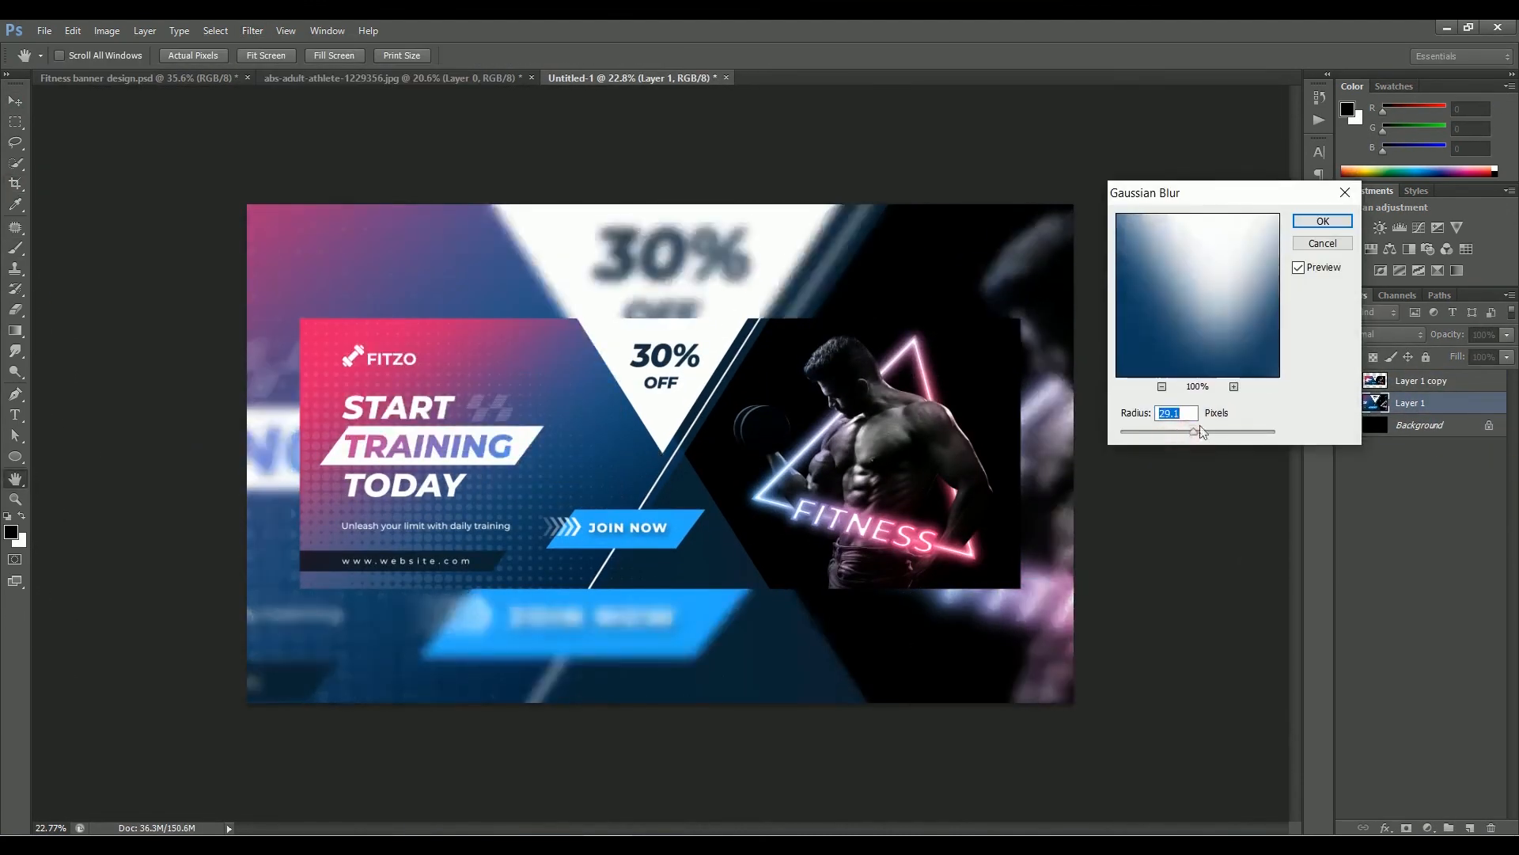
pyautogui.press('Return')
pyautogui.press('v')
pyautogui.press('6')
pyautogui.moveTo(978, 650)
pyautogui.mouseDown()
pyautogui.moveTo(1009, 661)
pyautogui.moveTo(984, 663)
pyautogui.mouseUp()
pyautogui.click(1227, 552)
# Add a soft drop shadow to "Layer 1 copy", adjusting its distance, size and opacity
pyautogui.doubleClick(1461, 382)
pyautogui.click(1098, 566)
pyautogui.moveTo(1277, 471); pyautogui.dragTo(1330, 436)
pyautogui.moveTo(1333, 387); pyautogui.dragTo(1352, 387)
pyautogui.moveTo(1335, 471); pyautogui.dragTo(1340, 470)
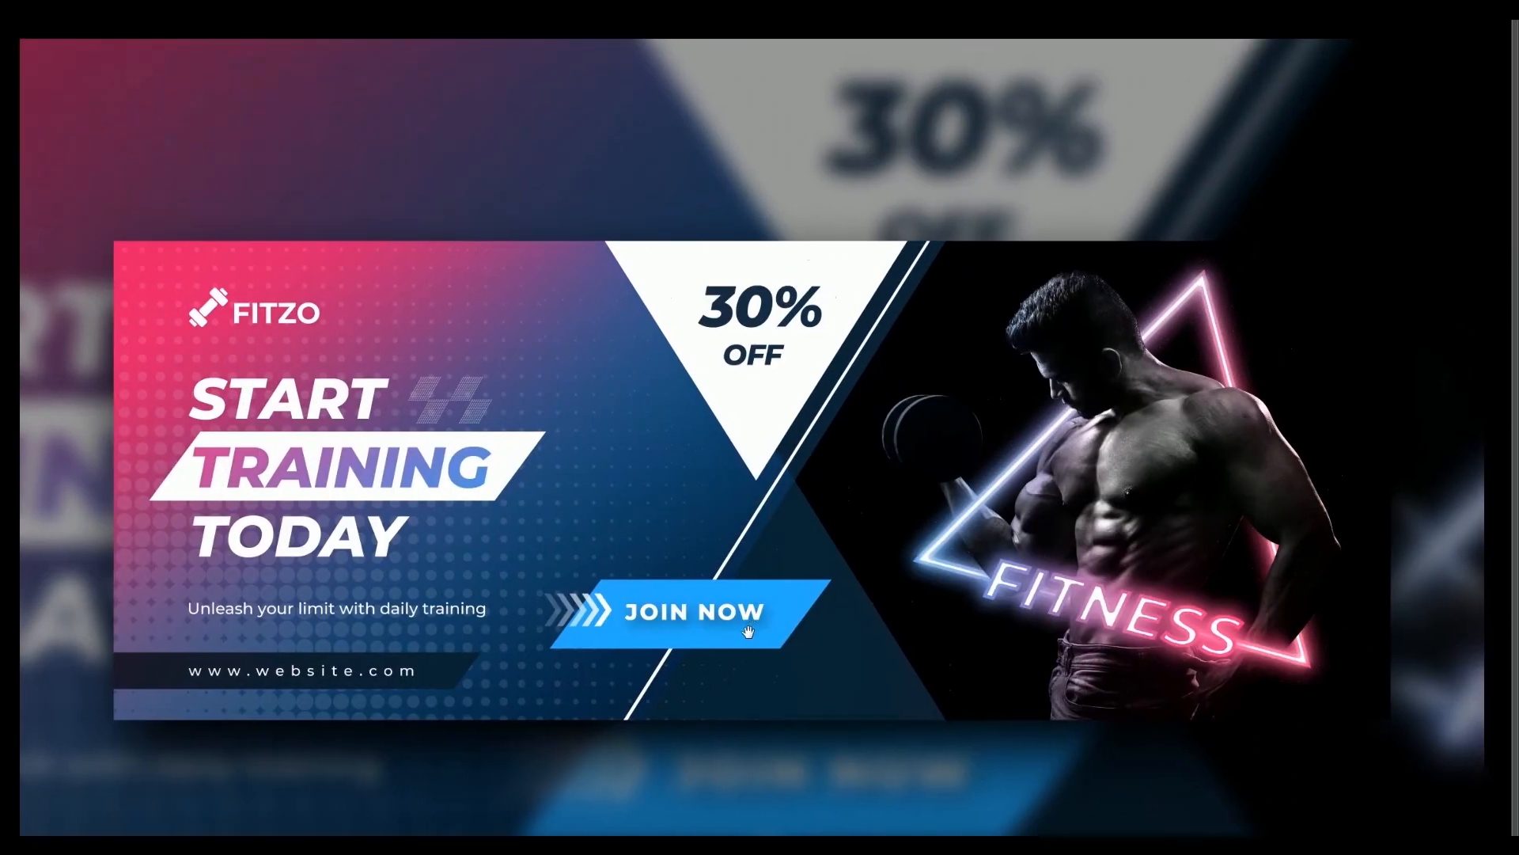